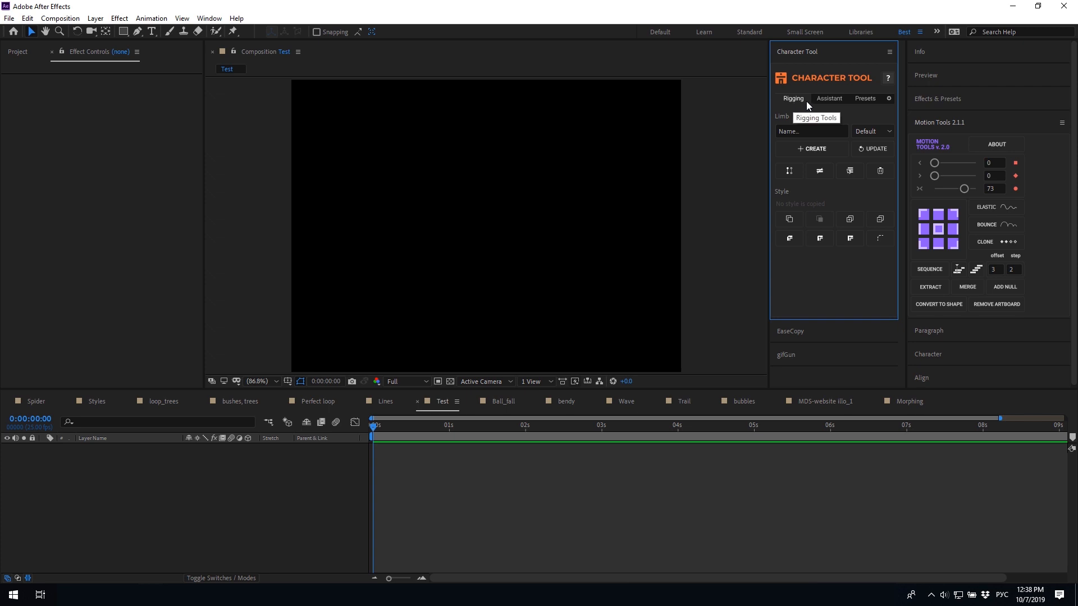
# Look through the Character Tool's Assistant, Presets and script settings pages, and return to its Rigging tools
pyautogui.click(818, 99)
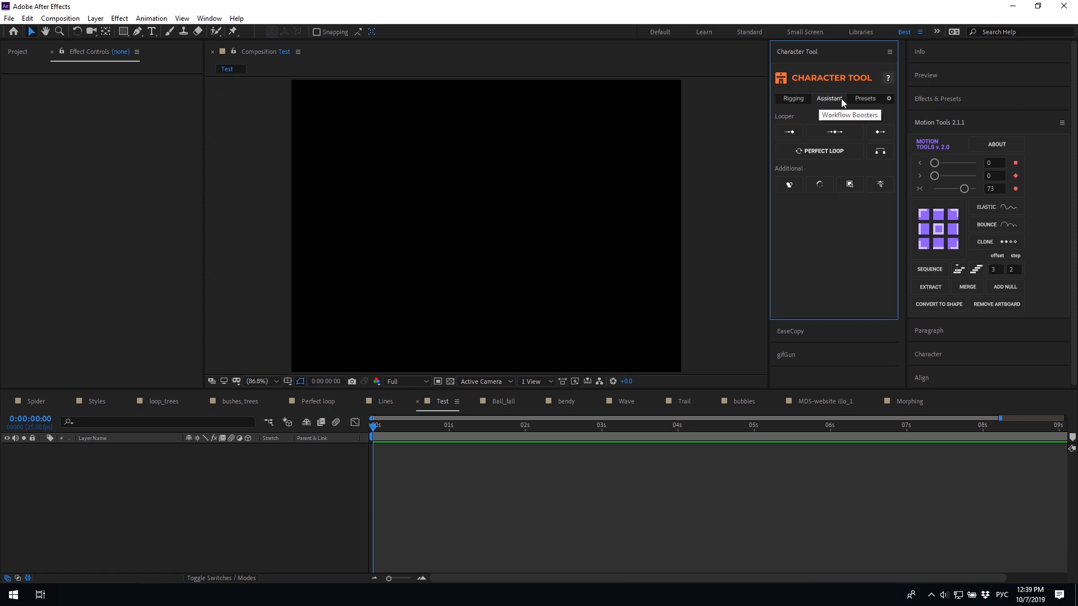
pyautogui.click(860, 99)
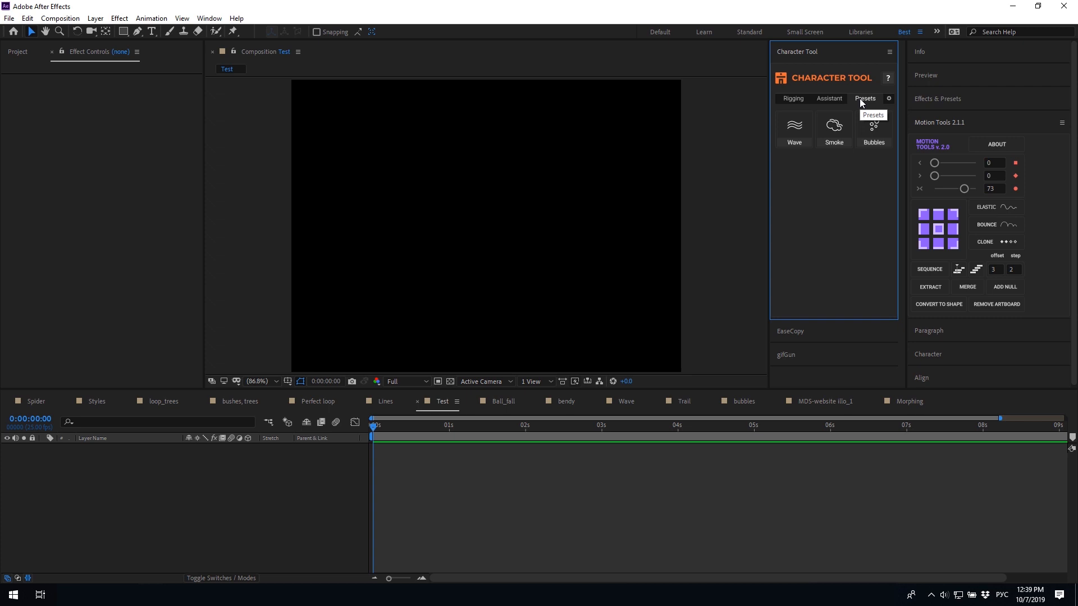
pyautogui.click(889, 99)
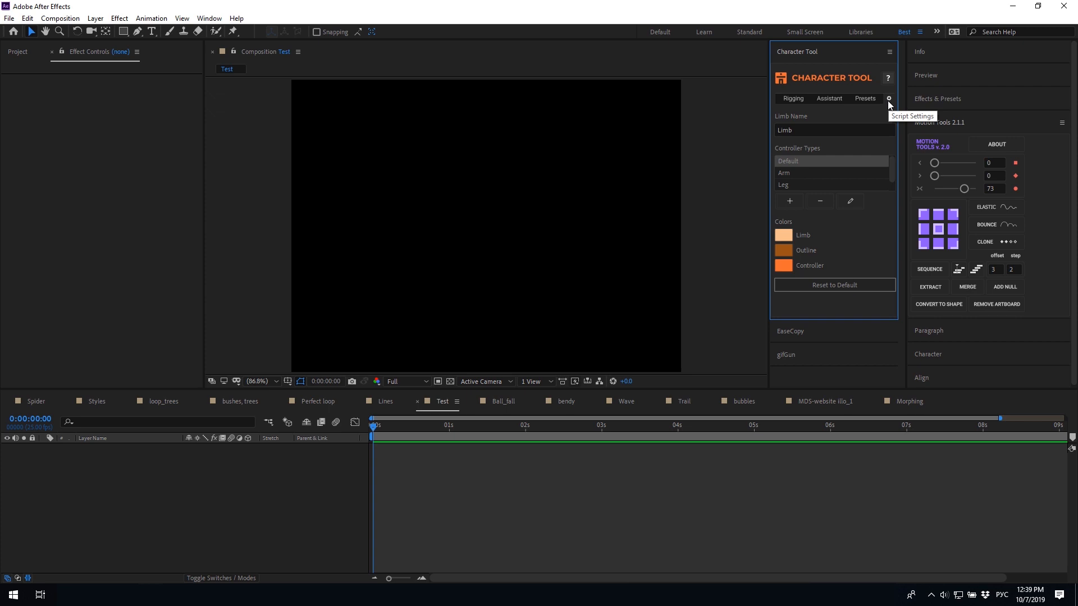
pyautogui.click(786, 98)
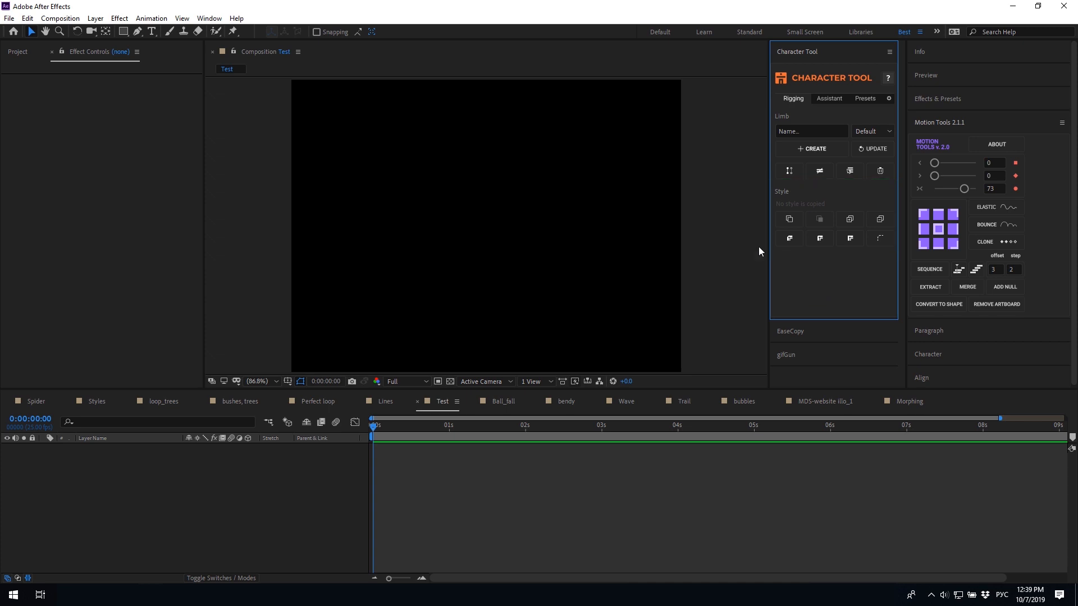
# Create a limb named Arm with the Default controller type in the Test composition
pyautogui.click(800, 133)
pyautogui.hotkey('alt', 'shift')
pyautogui.write('Arm')
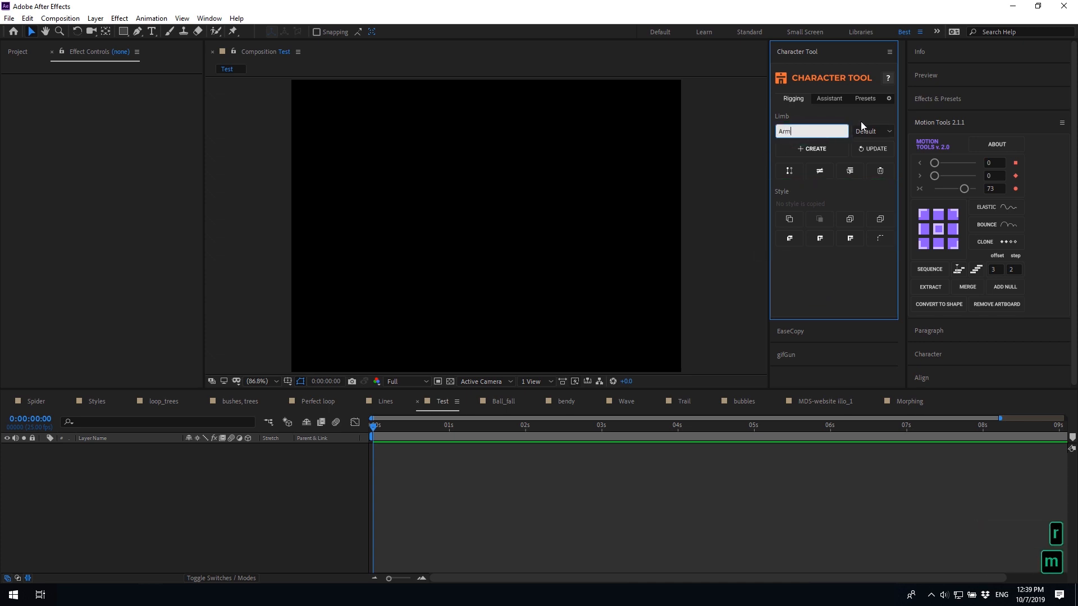
pyautogui.click(875, 131)
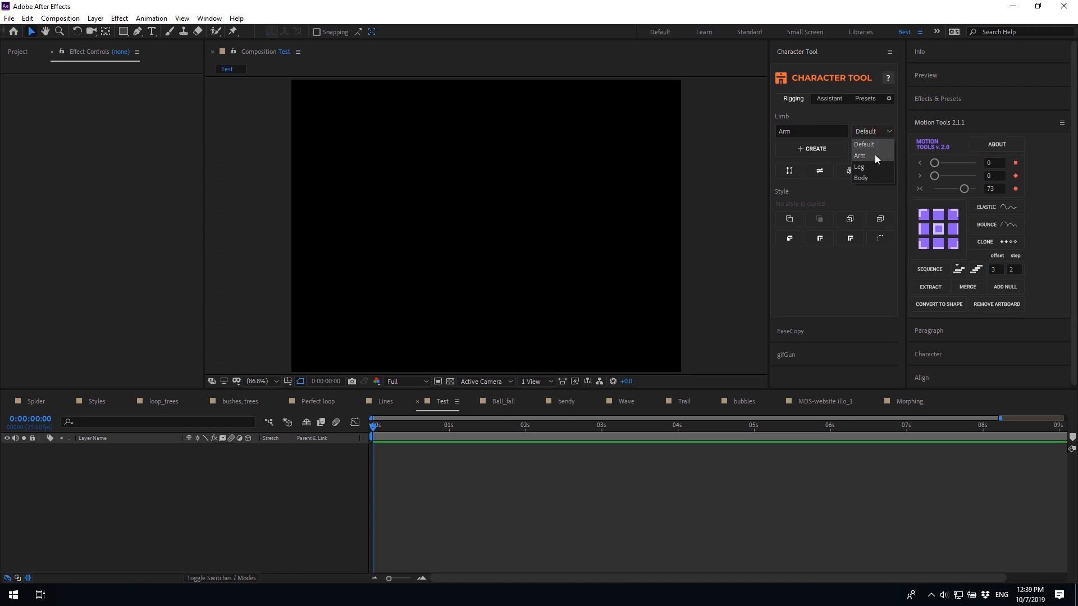
pyautogui.click(865, 144)
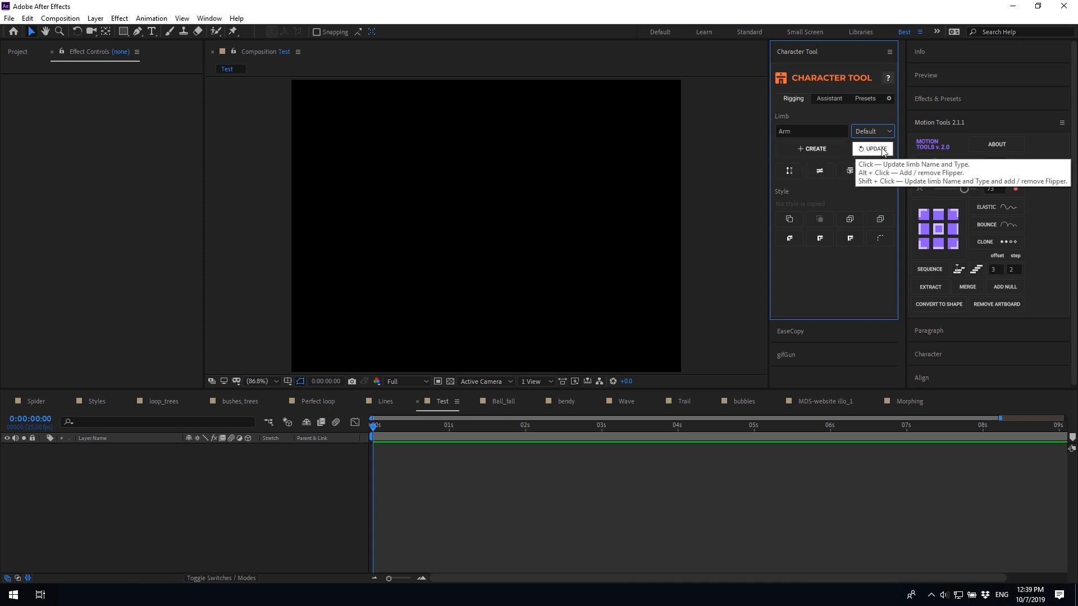
pyautogui.click(815, 150)
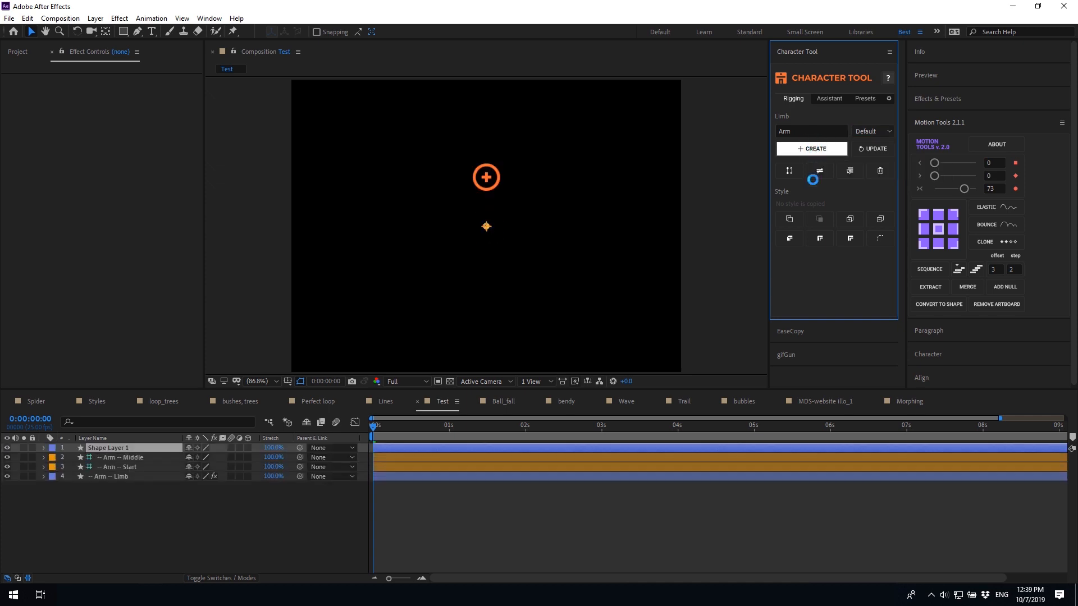
# Examine the shape groups inside the Arm Limb layer's contents and collapse the layer again
pyautogui.click(44, 477)
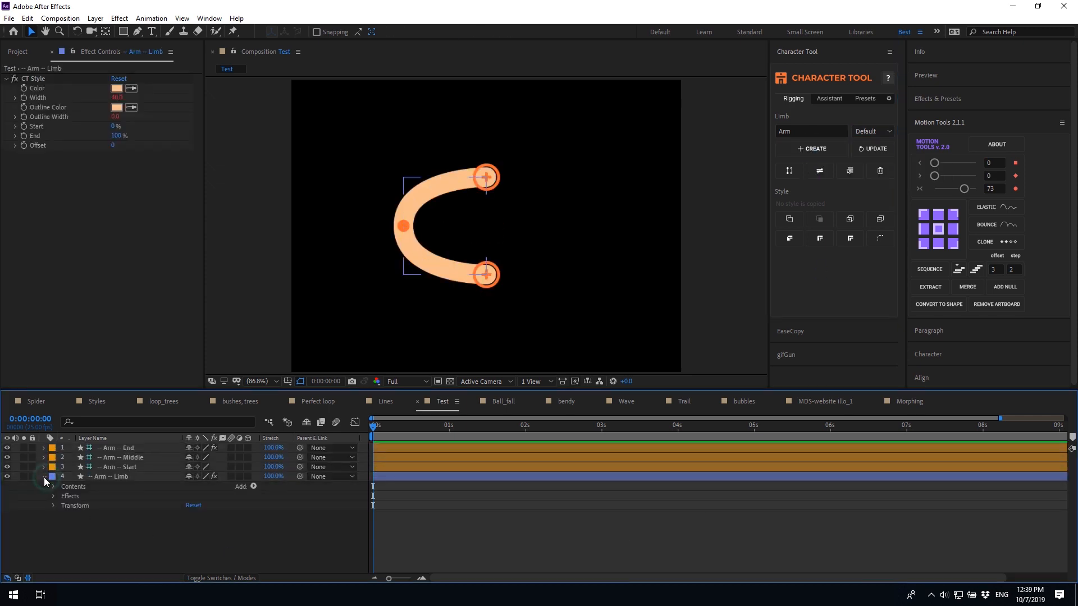
pyautogui.click(53, 487)
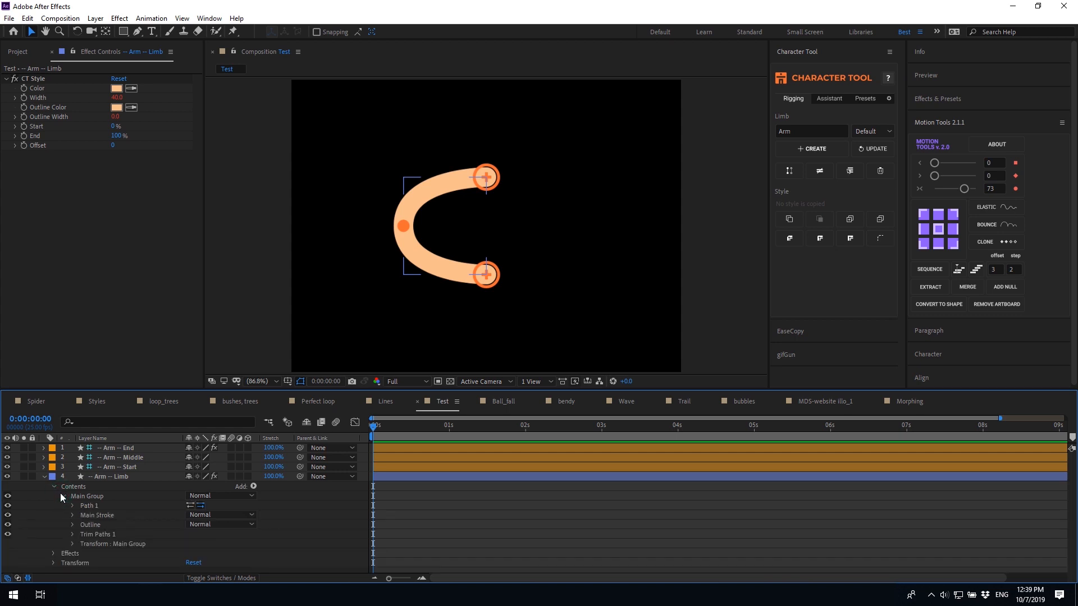
pyautogui.click(44, 477)
# Shift the arm's End controller slightly down and left, and raise its Start controller to spread them farther apart
pyautogui.click(117, 448)
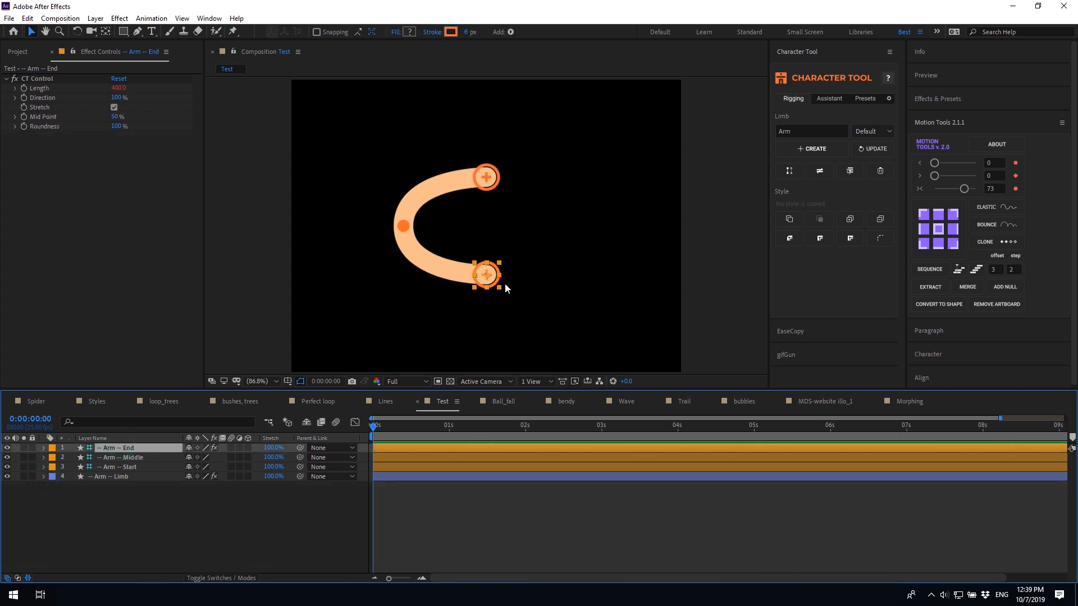
pyautogui.moveTo(492, 277)
pyautogui.mouseDown()
pyautogui.moveTo(481, 306)
pyautogui.moveTo(486, 280)
pyautogui.mouseUp()
pyautogui.moveTo(490, 178); pyautogui.dragTo(479, 148)
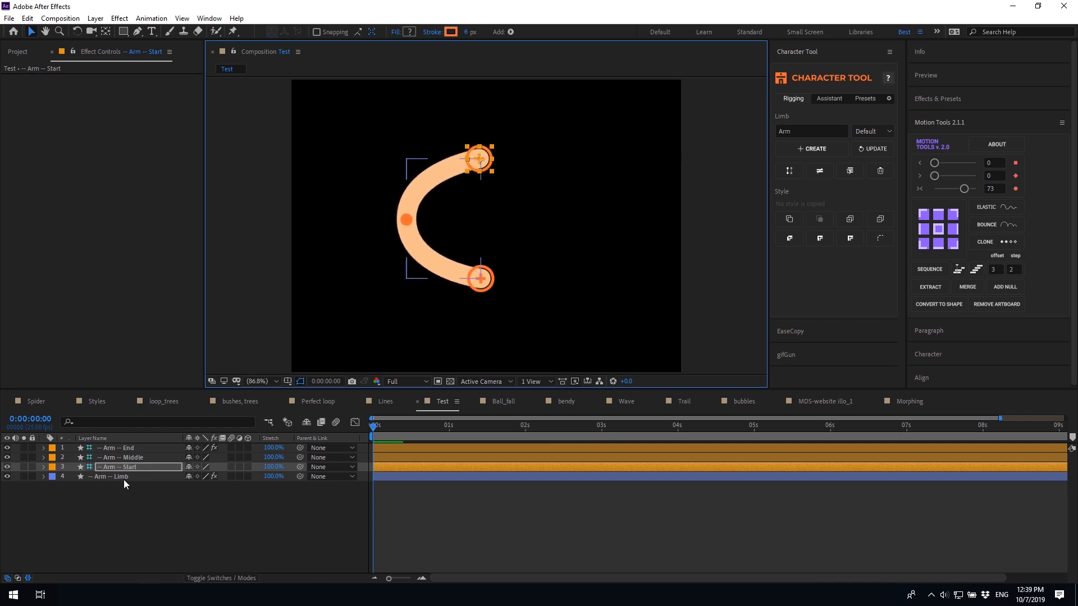
# Set the Length of the Arm End controller to 280
pyautogui.click(130, 458)
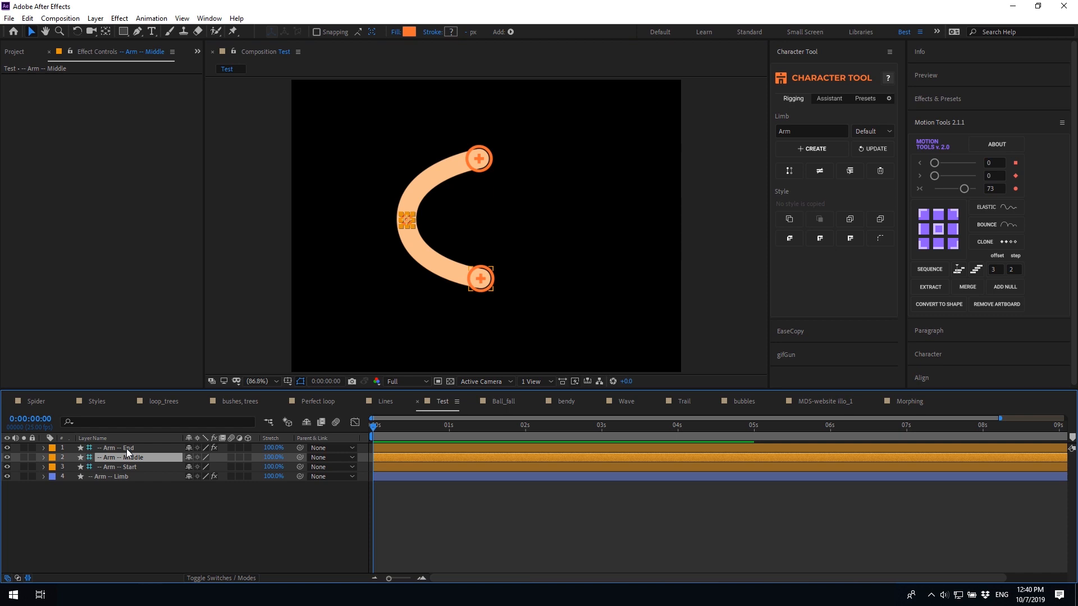
pyautogui.click(127, 448)
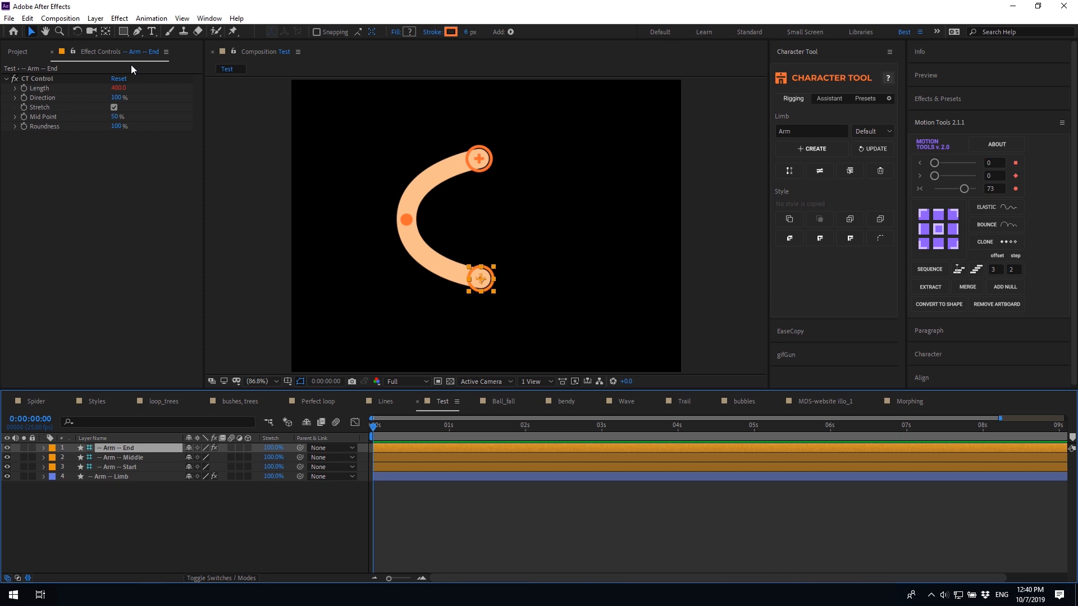
pyautogui.moveTo(115, 87); pyautogui.dragTo(153, 97)
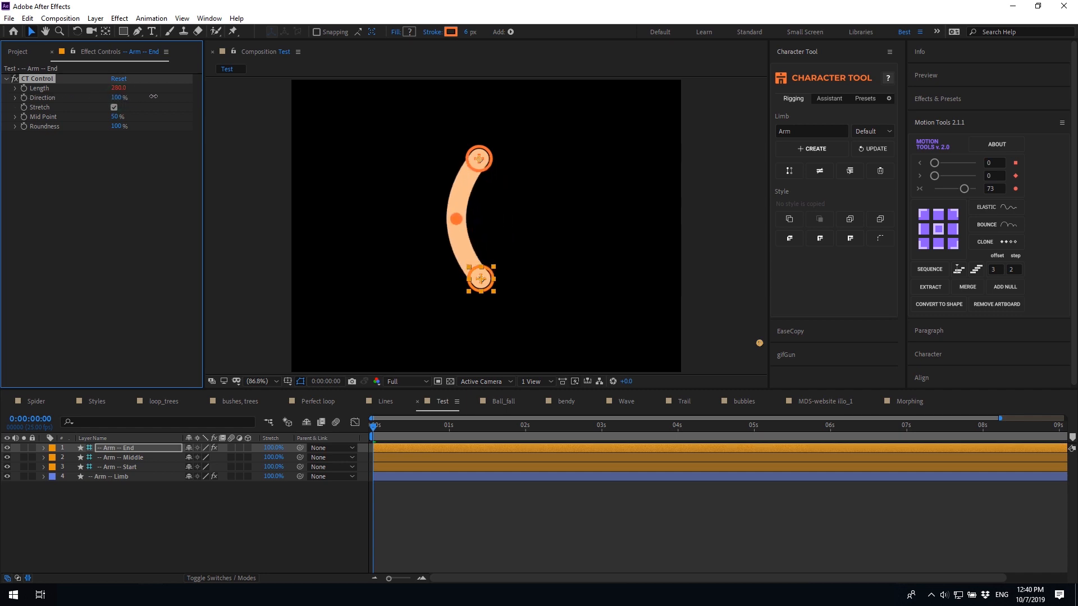
# Try the arm with Stretch off by pulling its End controller down and left, and turn Stretch back on
pyautogui.click(114, 107)
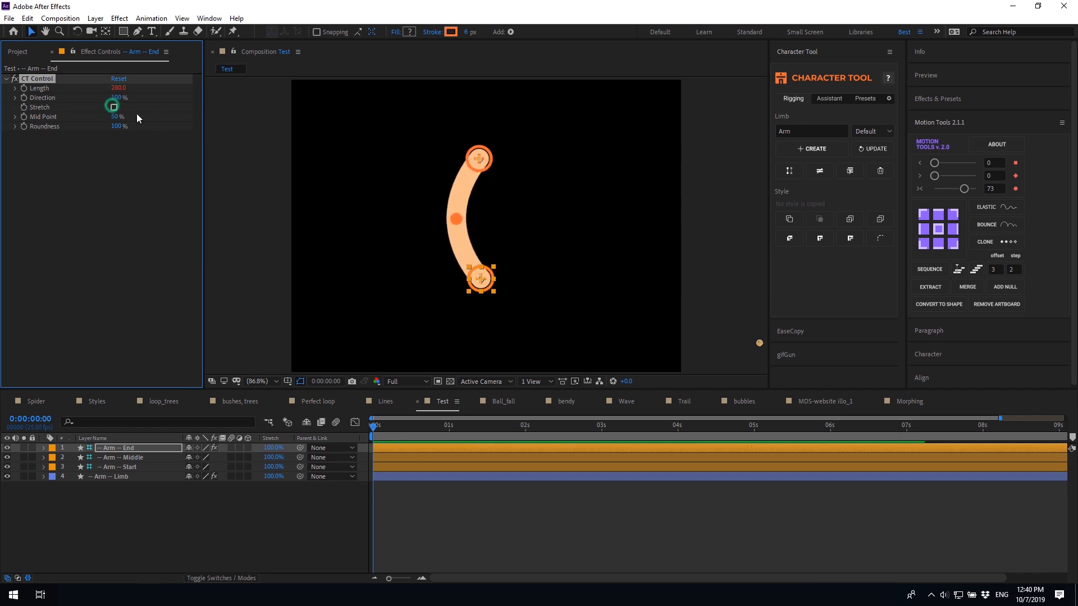
pyautogui.click(480, 282)
pyautogui.moveTo(480, 282); pyautogui.dragTo(411, 318)
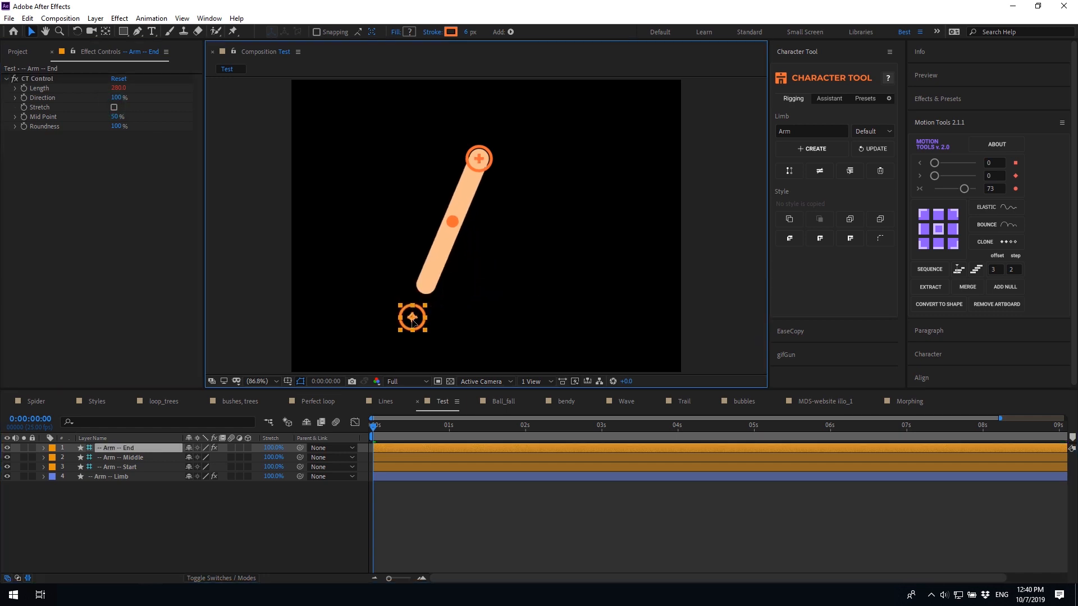
pyautogui.click(114, 107)
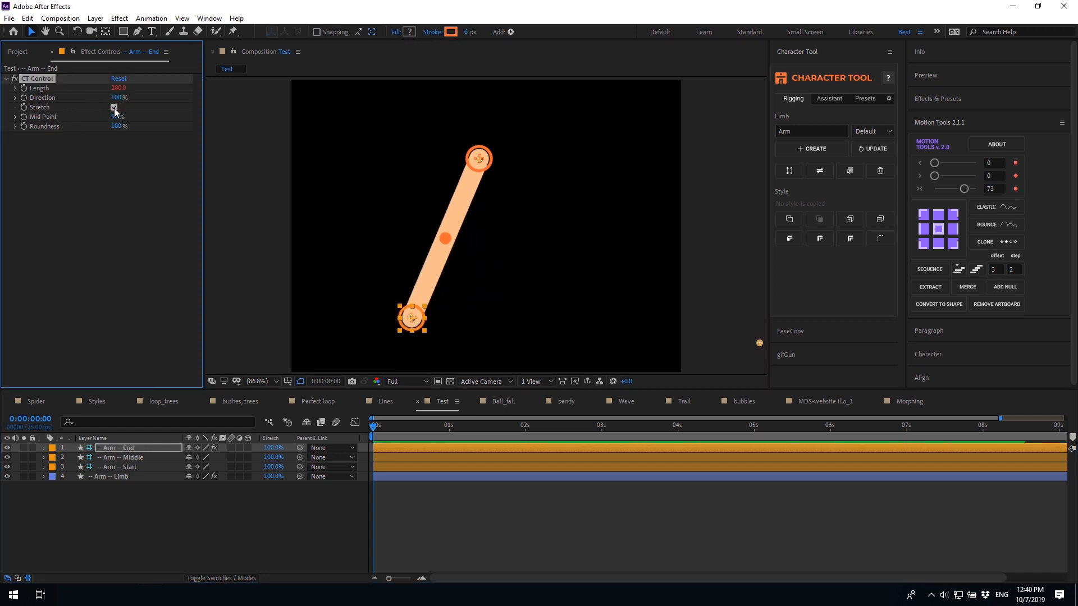
# Move the arm's End controller up and right, closer to the Start controller, so the limb bends
pyautogui.click(424, 457)
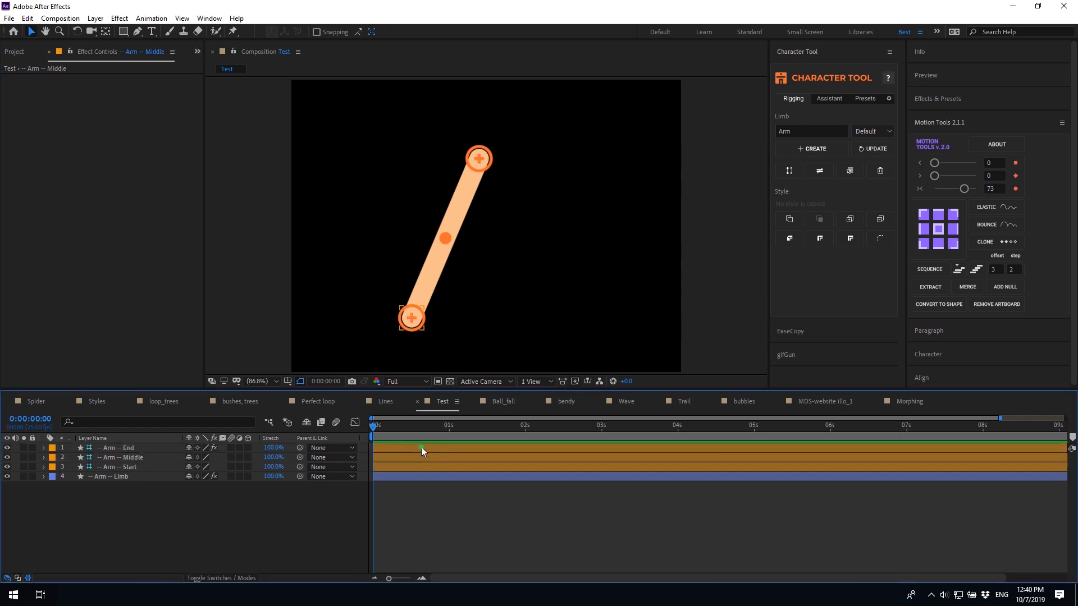
pyautogui.click(421, 447)
pyautogui.moveTo(411, 318); pyautogui.dragTo(455, 268)
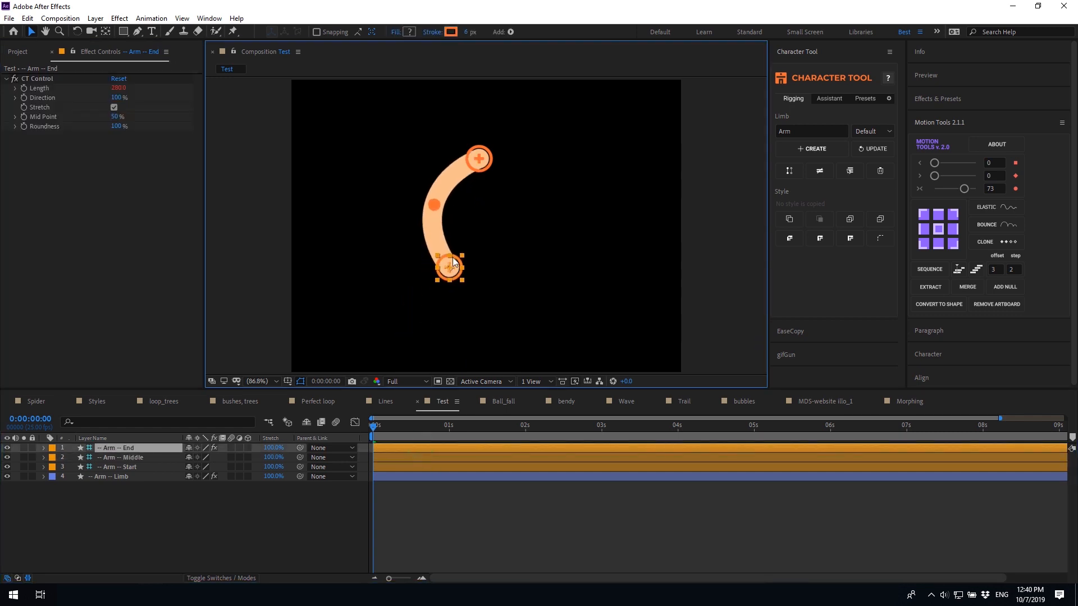
# Try a different Mid Point on the Arm End controller and reset it to 50%
pyautogui.moveTo(116, 116)
pyautogui.mouseDown()
pyautogui.moveTo(149, 117)
pyautogui.moveTo(100, 116)
pyautogui.moveTo(124, 115)
pyautogui.mouseUp()
pyautogui.click(114, 117)
pyautogui.write('50')
pyautogui.press('Return')
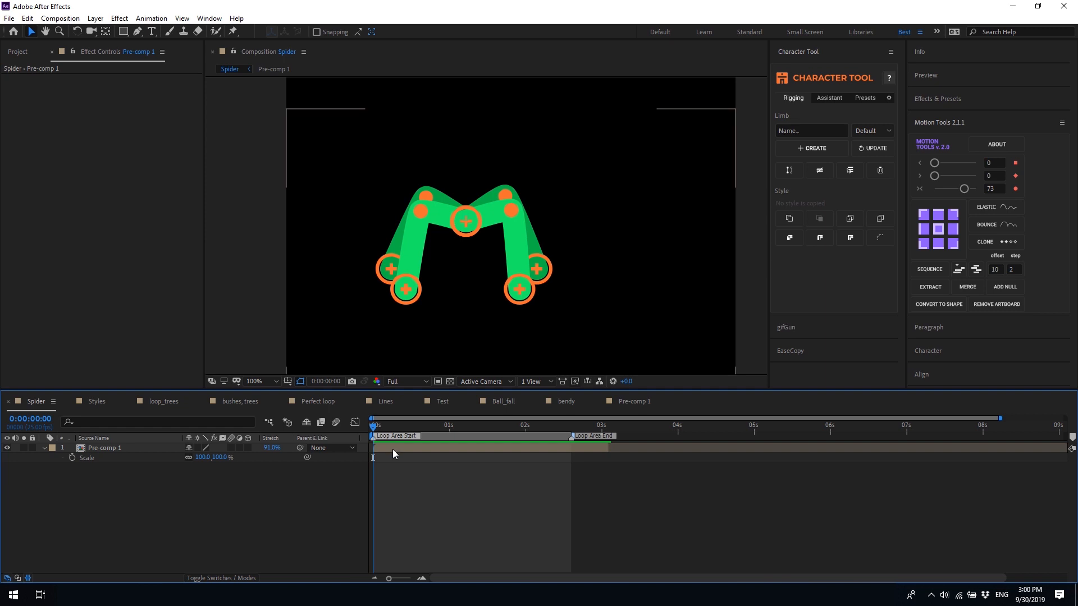
# Open Pre-comp 1 from the Spider composition, set Limb 4 End's Mid Point to 17%, and preview the animation
pyautogui.doubleClick(392, 449)
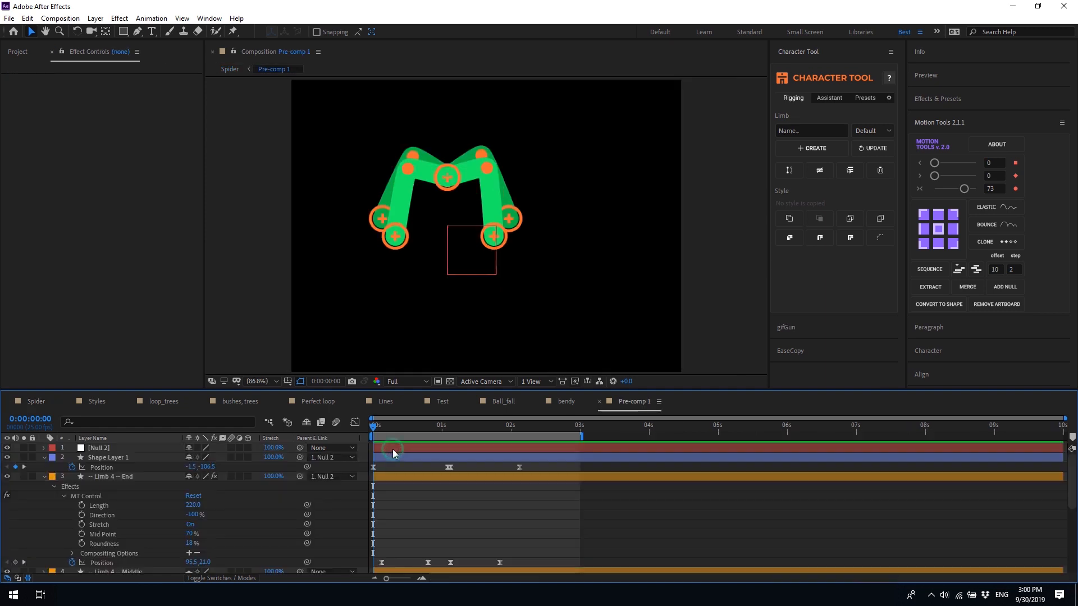
pyautogui.click(135, 478)
pyautogui.moveTo(116, 116); pyautogui.dragTo(83, 117)
pyautogui.click(523, 513)
pyautogui.press('space')
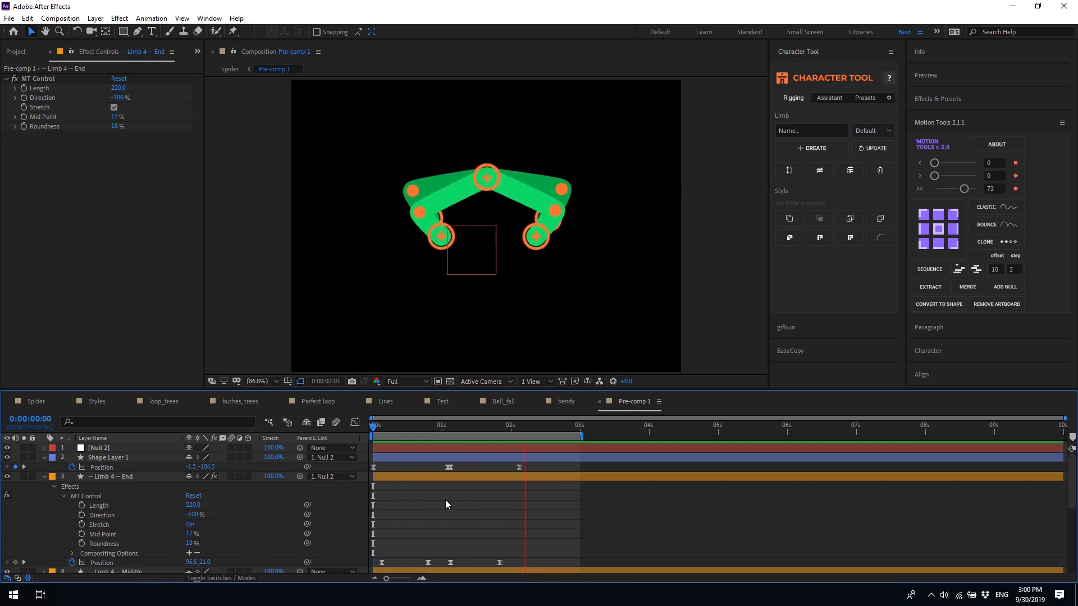
# Set Limb 4 End's Mid Point to 65% and preview the leg animation from the beginning
pyautogui.press('space')
pyautogui.moveTo(116, 117); pyautogui.dragTo(142, 115)
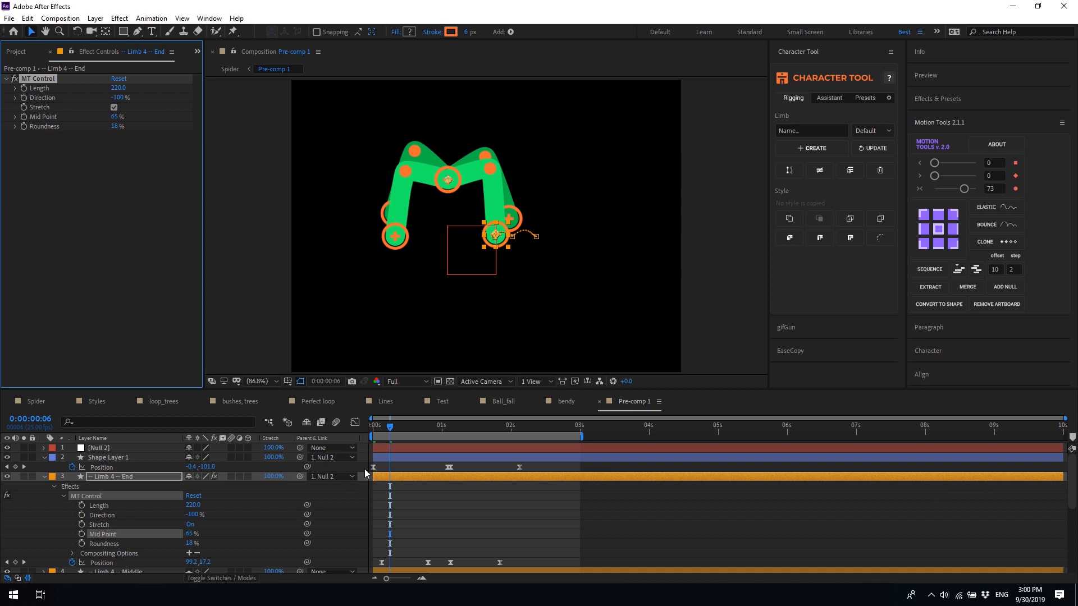
pyautogui.click(372, 429)
pyautogui.click(417, 513)
pyautogui.press('space')
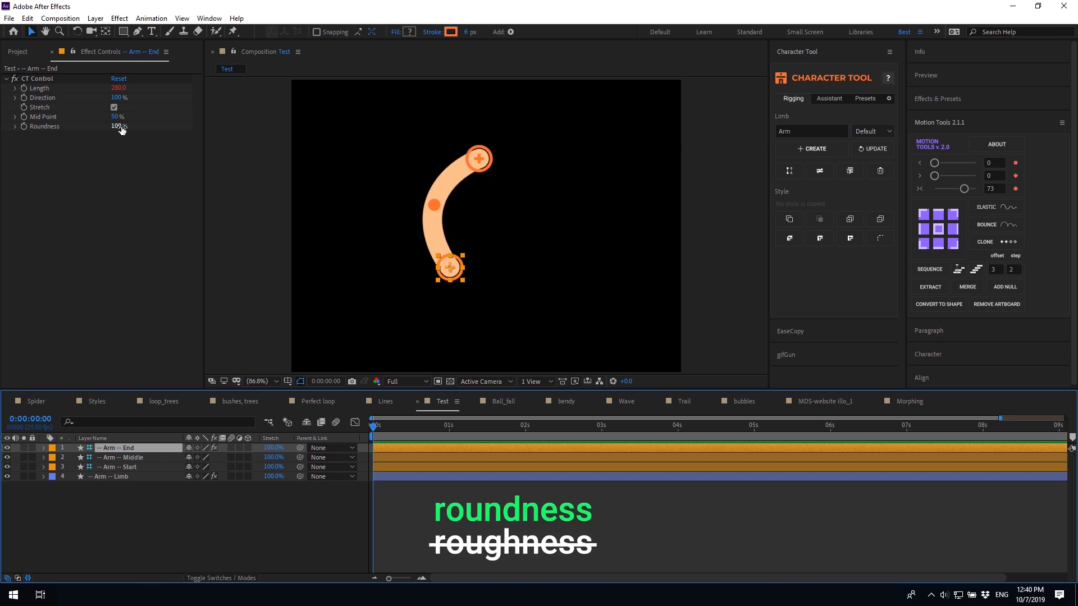
# In the Test composition, set the Arm End controller's Roundness to 0%
pyautogui.moveTo(115, 126); pyautogui.dragTo(147, 130)
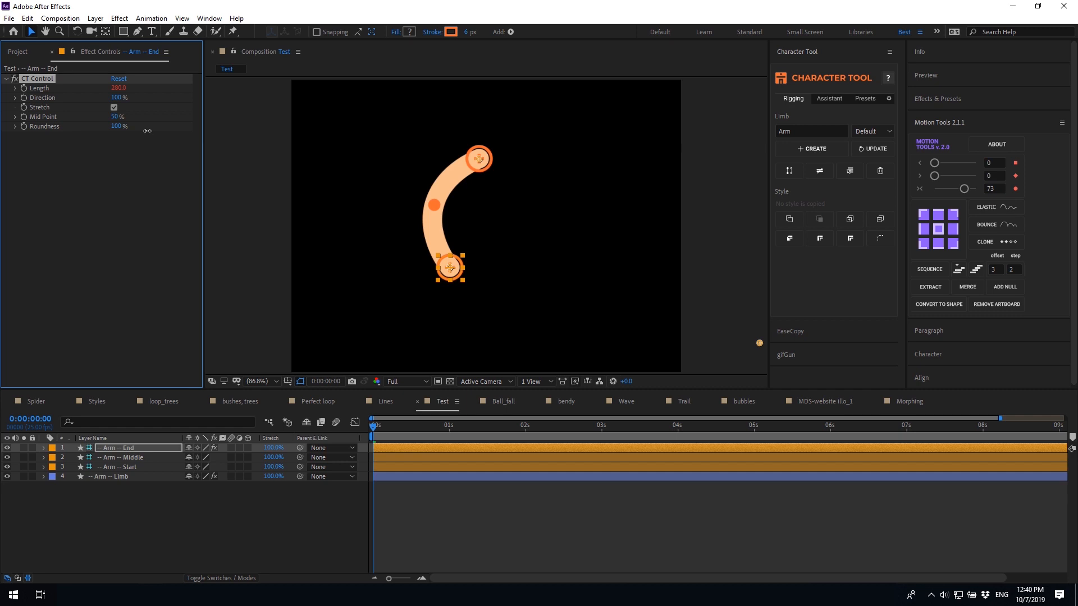
pyautogui.moveTo(147, 131); pyautogui.dragTo(56, 134)
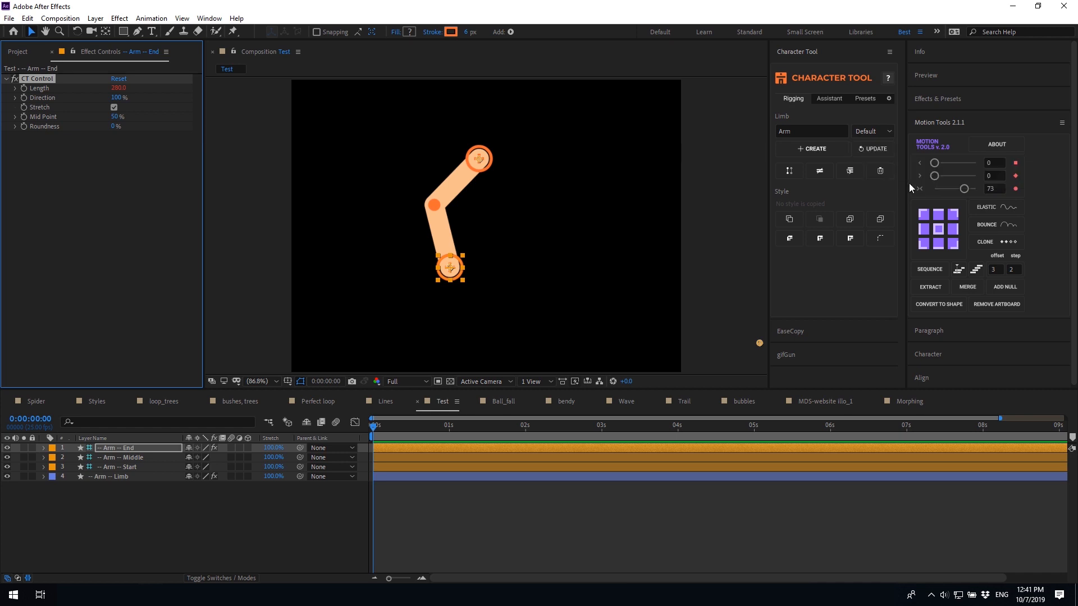
# Try renaming the Arm Limb layer to 123, and undo the renaming
pyautogui.click(133, 476)
pyautogui.press('Return')
pyautogui.write('123')
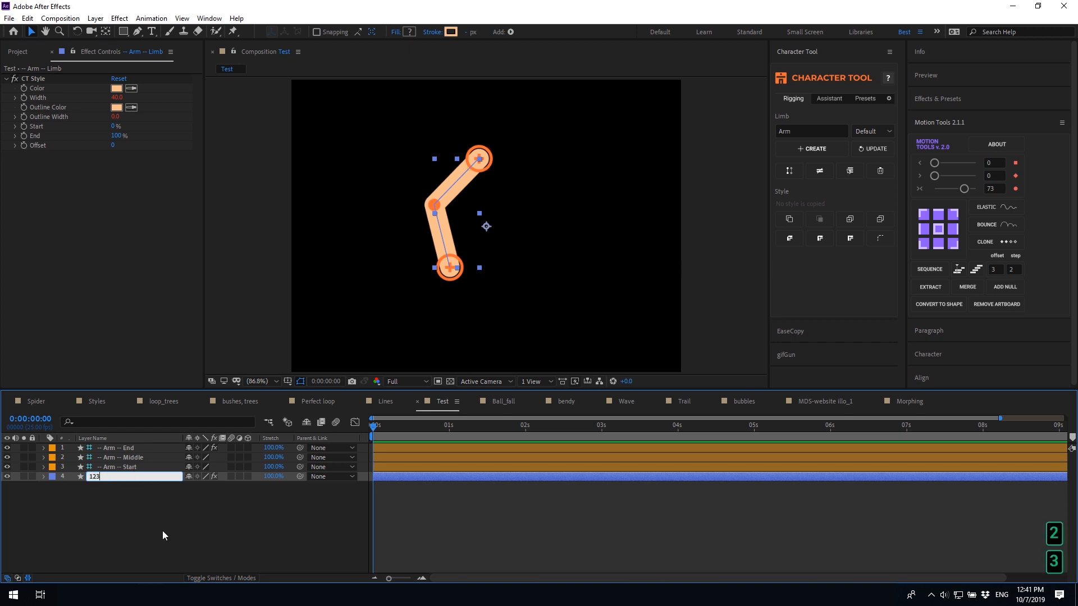
pyautogui.click(163, 531)
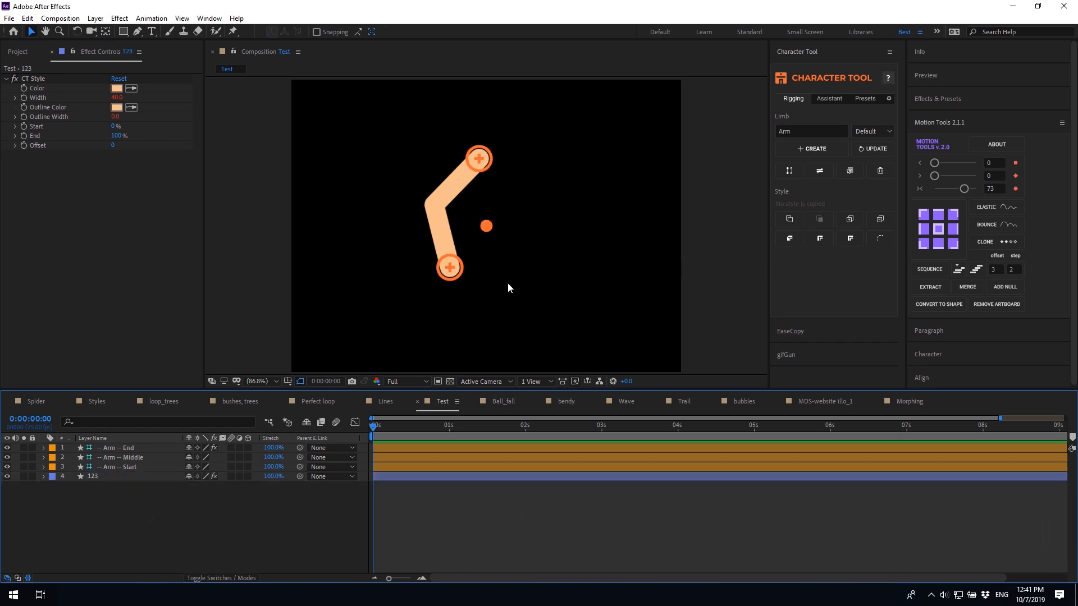
pyautogui.hotkey('ctrl', 'z')
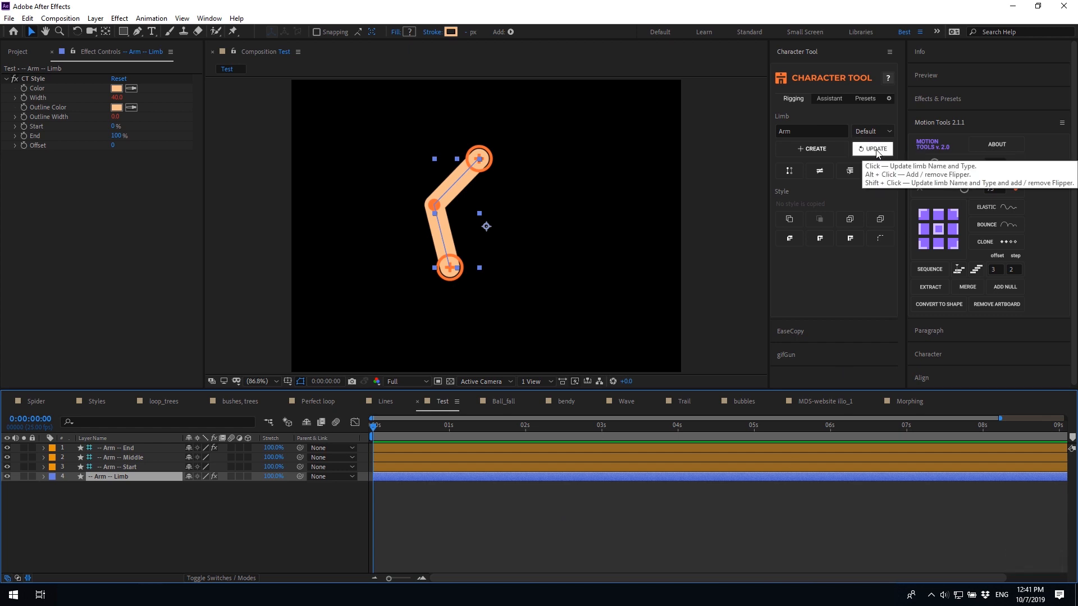
# Update the selected limb with the name Hand and the Arm type, and add a Flipper to it
pyautogui.click(864, 131)
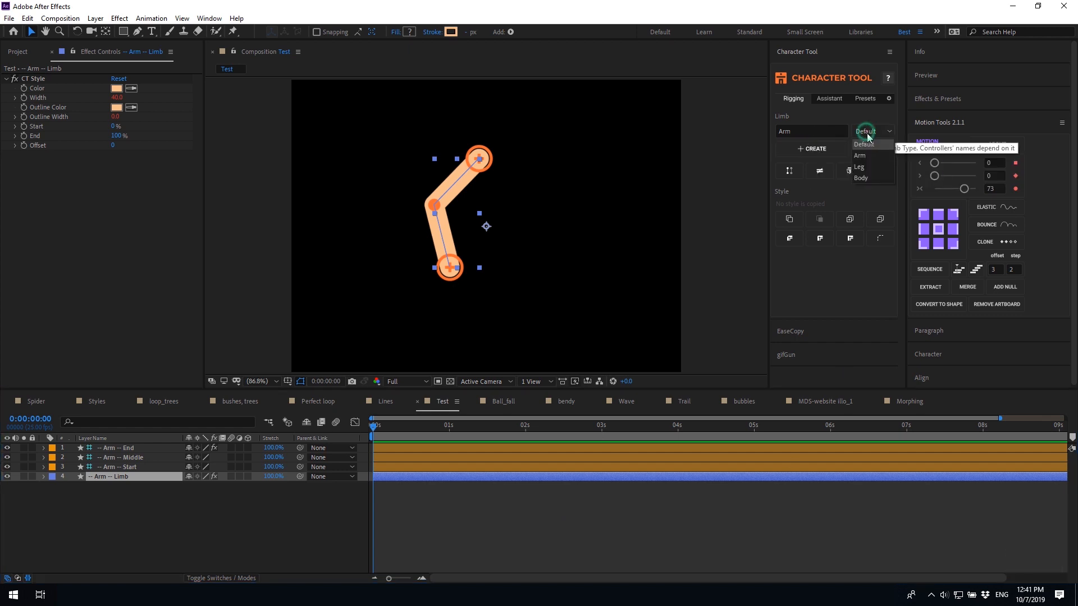
pyautogui.click(860, 155)
pyautogui.click(810, 130)
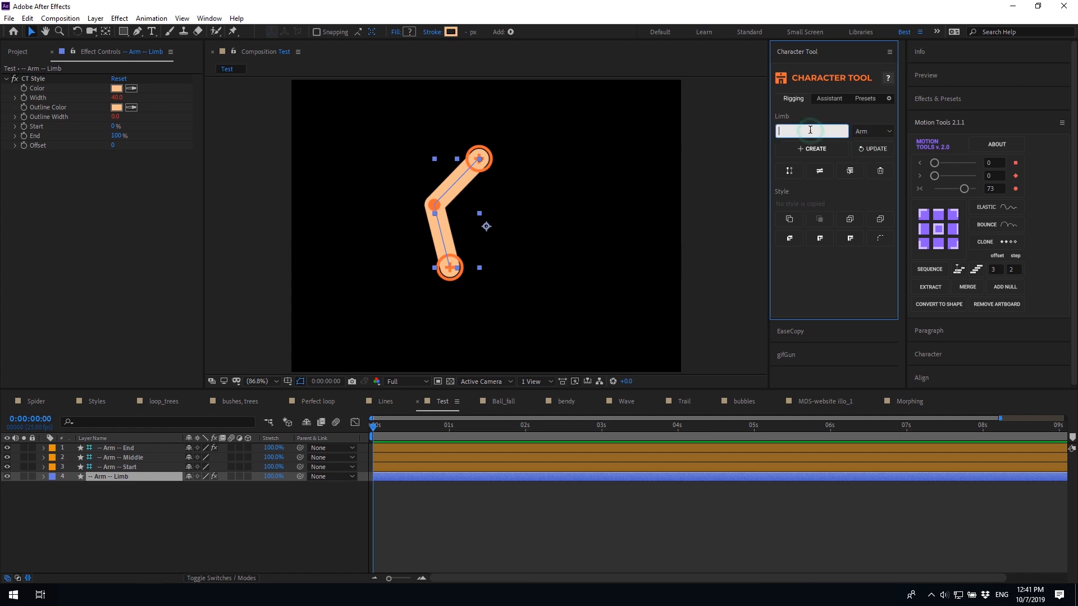
pyautogui.write('Hand')
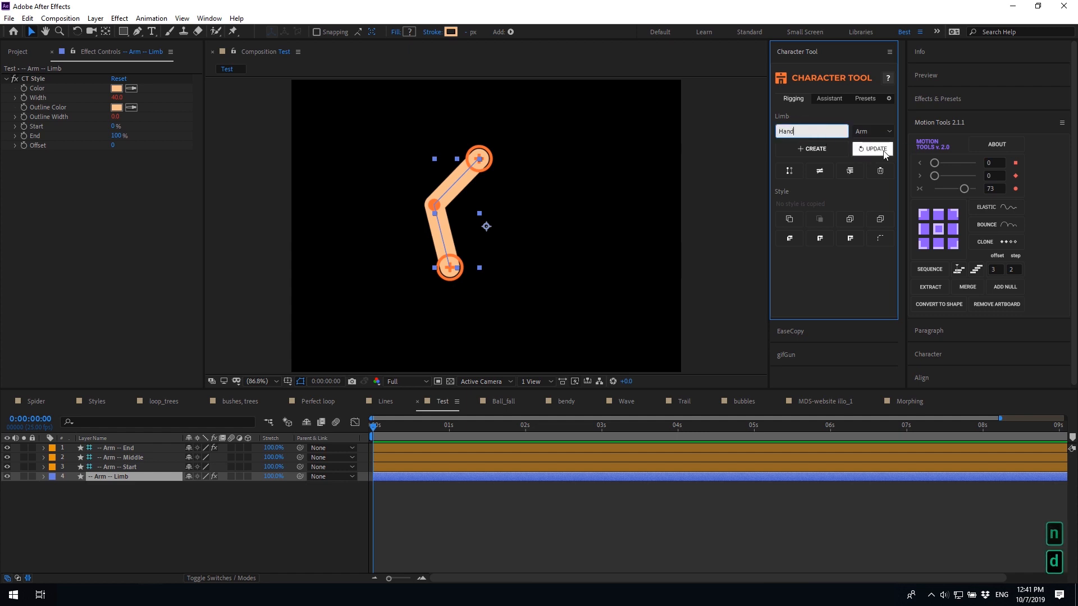
pyautogui.click(870, 148)
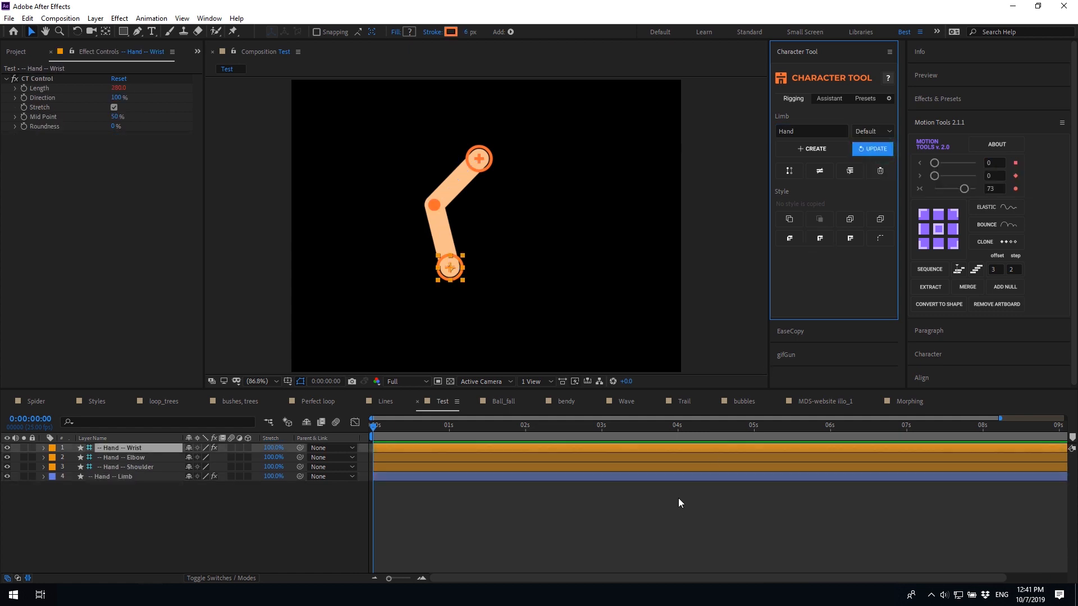
pyautogui.keyDown('alt'); pyautogui.click(873, 149); pyautogui.keyUp('alt')
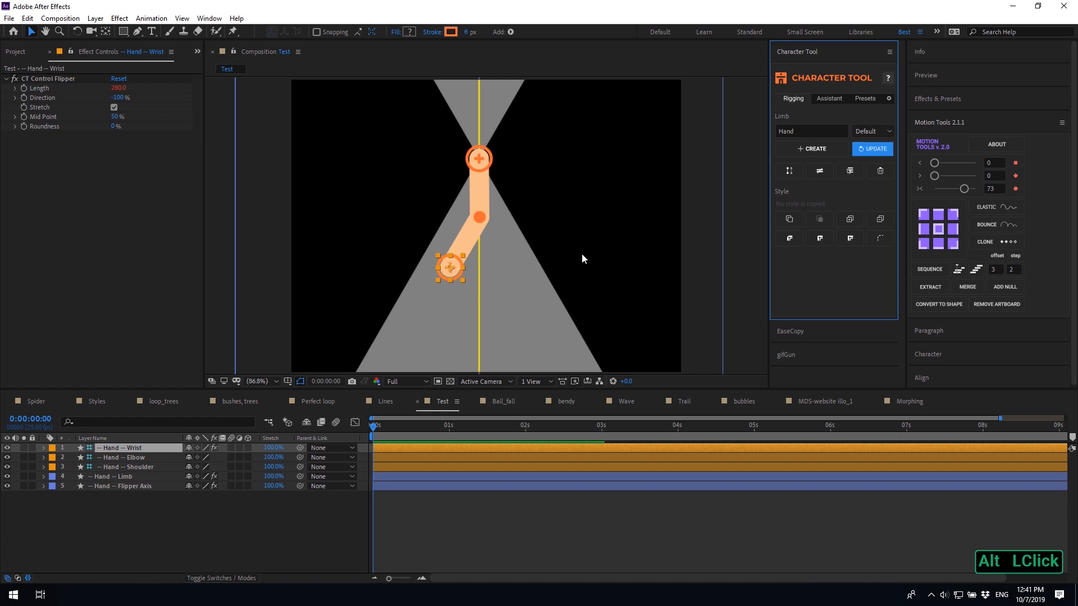
# Set the Hand Flipper Axis to angle -17°, length 960 and falloff 41, and move the wrist across the zones to test the flip
pyautogui.moveTo(450, 268); pyautogui.dragTo(545, 267)
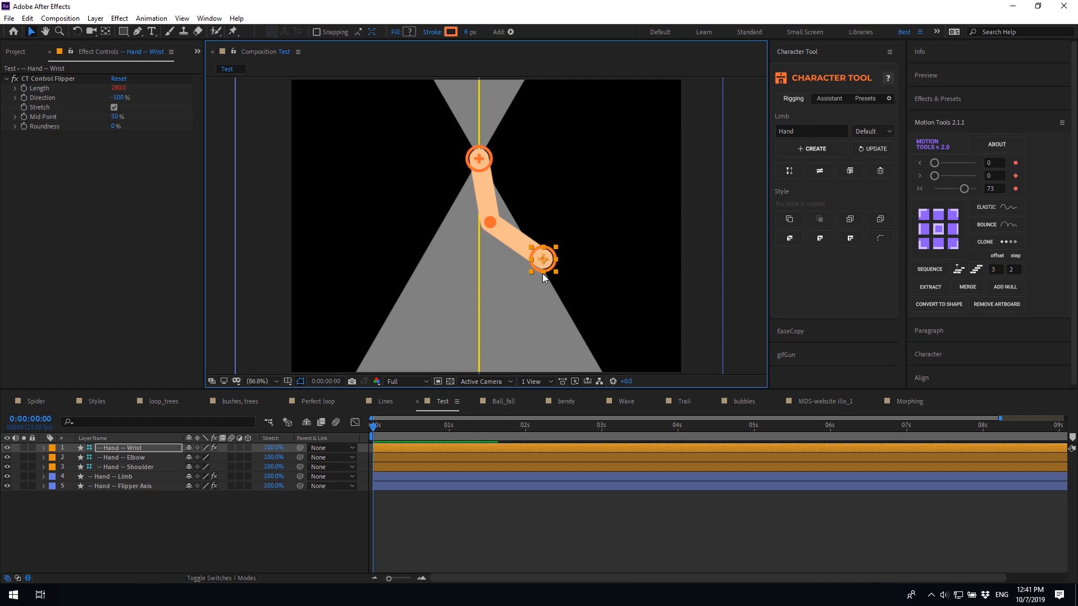
pyautogui.click(128, 484)
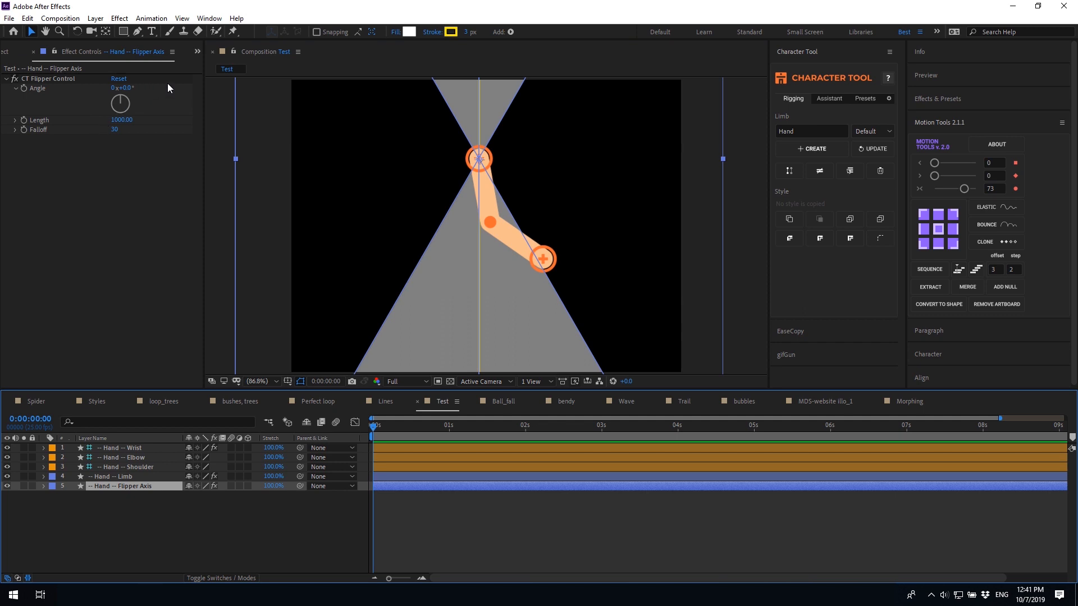
pyautogui.moveTo(127, 88); pyautogui.dragTo(156, 125)
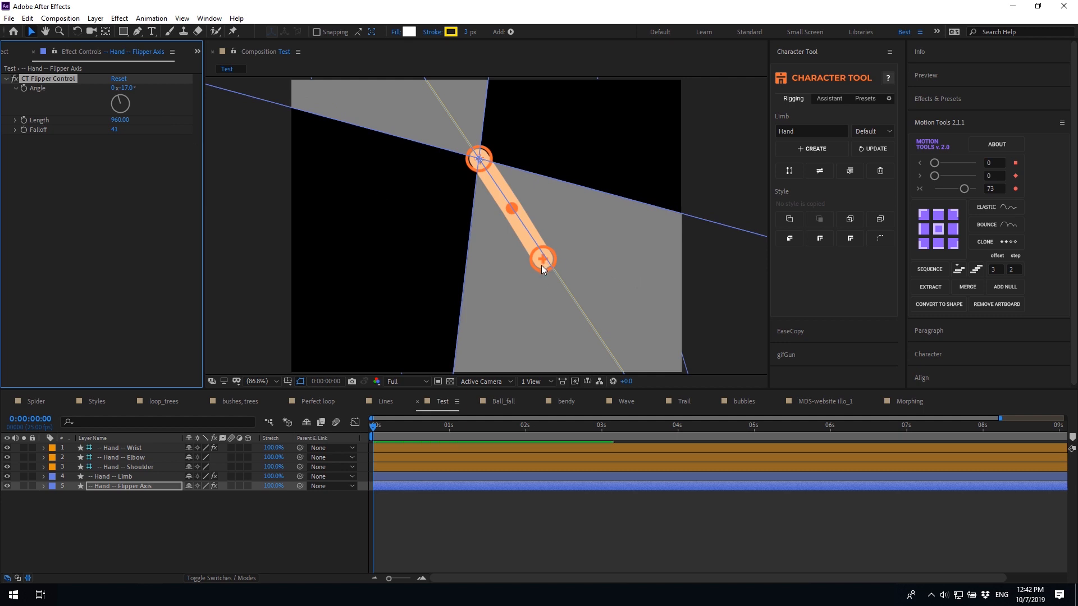
pyautogui.click(531, 447)
pyautogui.moveTo(542, 261); pyautogui.dragTo(603, 171)
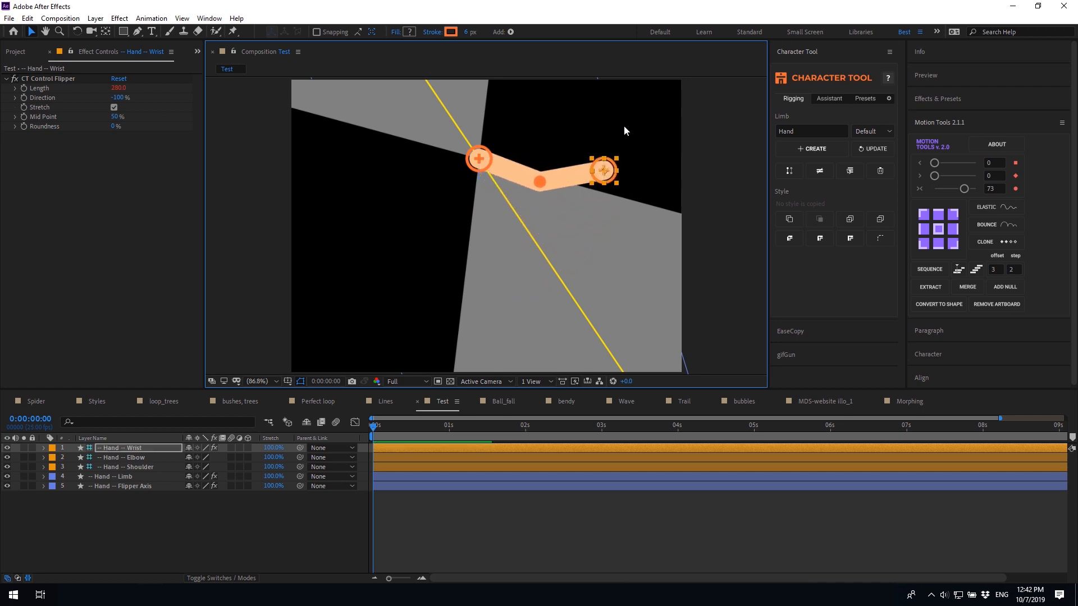
# Remove the Flipper from the Hand limb, and update the limb with the name Arm together with a new Flipper
pyautogui.keyDown('alt'); pyautogui.click(866, 150); pyautogui.keyUp('alt')
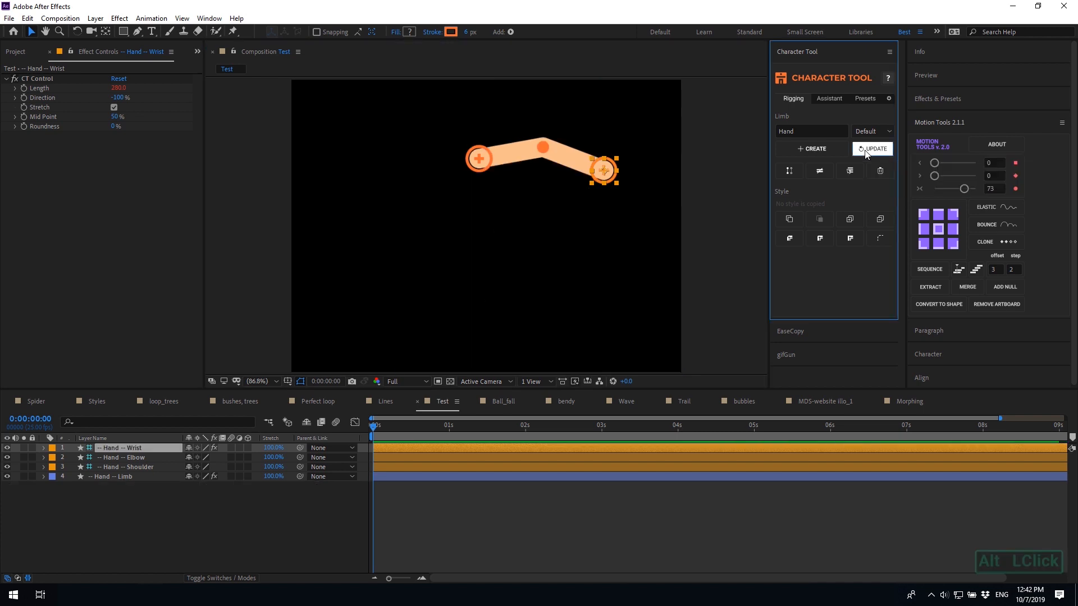
pyautogui.click(807, 129)
pyautogui.write('Arm')
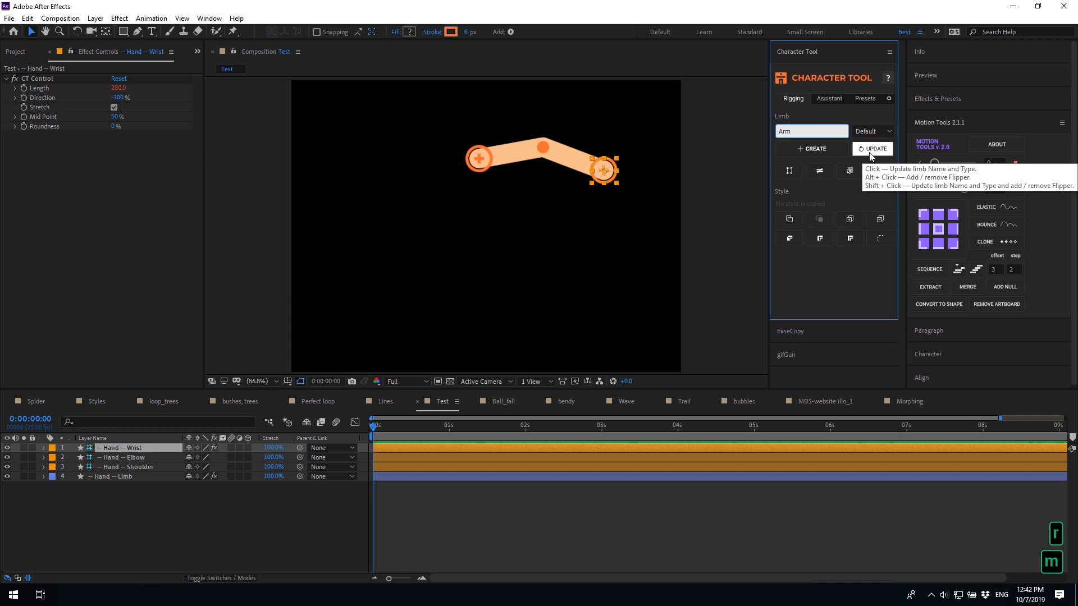
pyautogui.keyDown('shift'); pyautogui.click(869, 150); pyautogui.keyUp('shift')
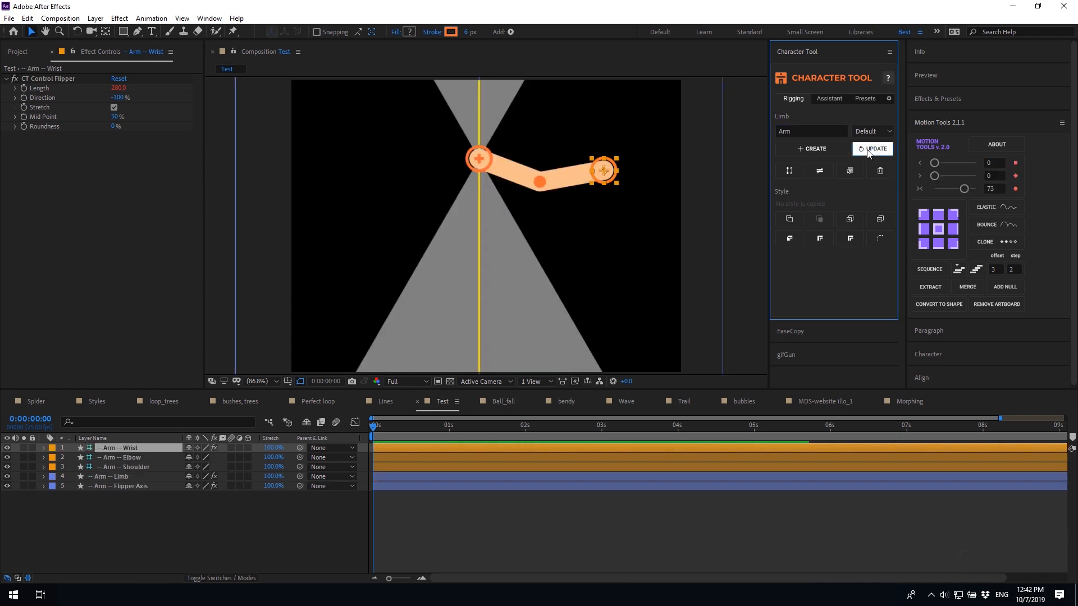
# Remove the Flipper from the Arm limb and move its wrist controller down below the shoulder
pyautogui.keyDown('shift'); pyautogui.click(869, 149); pyautogui.keyUp('shift')
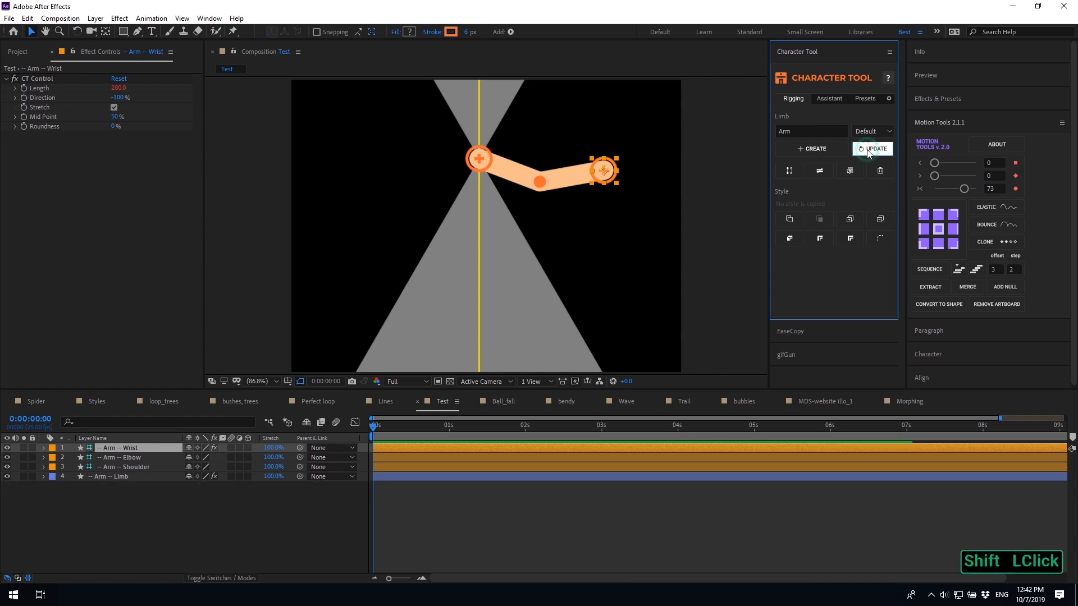
pyautogui.moveTo(608, 179); pyautogui.dragTo(462, 292)
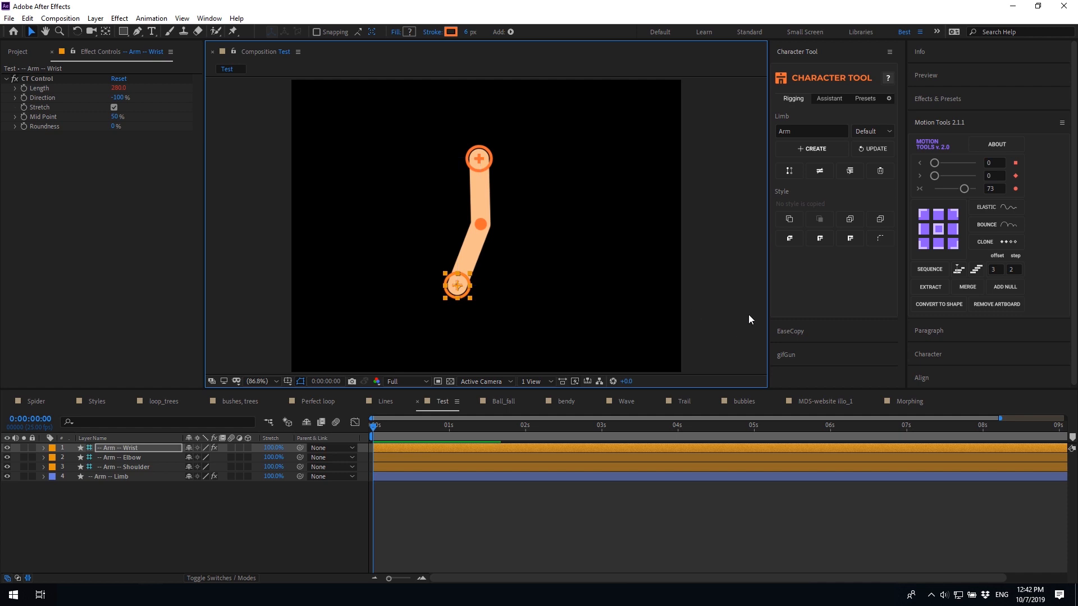
# Duplicate the Arm limb under the name Arm_2 and place the copy horizontally to the right of the original
pyautogui.click(788, 171)
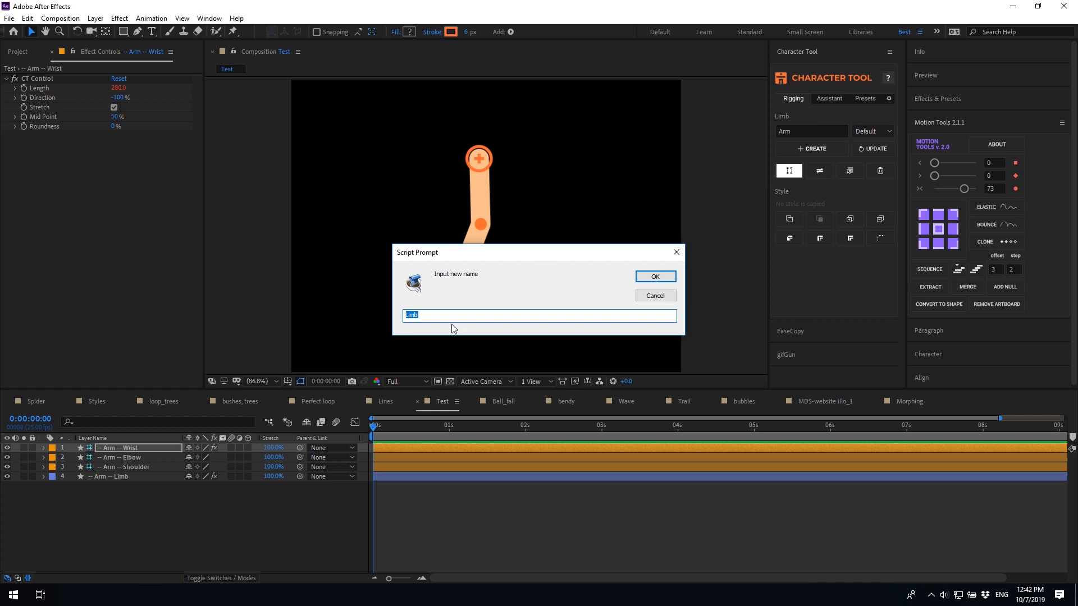
pyautogui.write('Arm_)2')
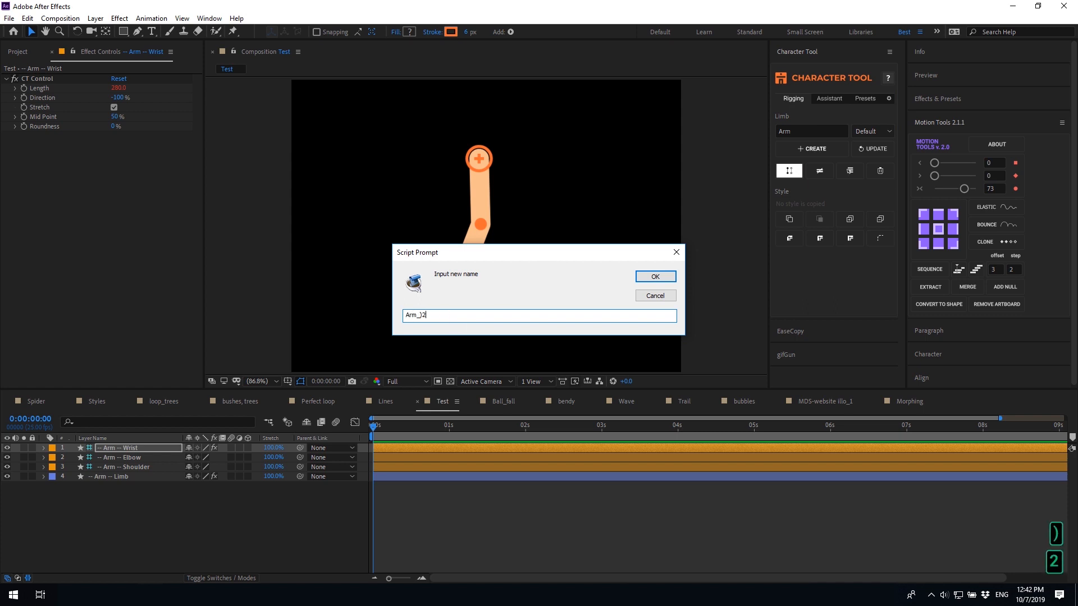
pyautogui.press('BackSpace')
pyautogui.press('BackSpace')
pyautogui.write('2')
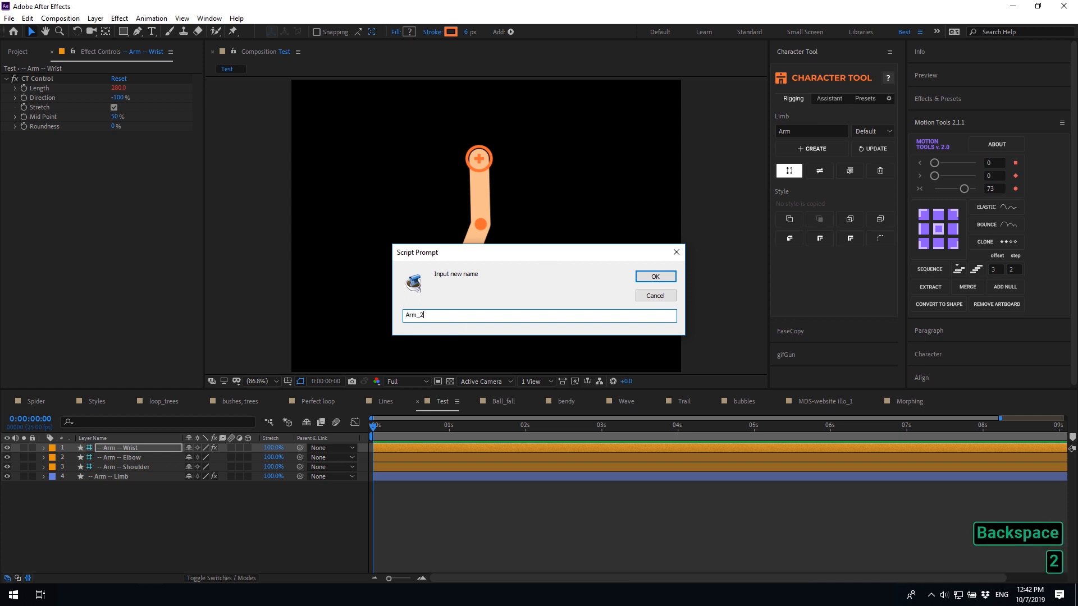
pyautogui.press('Return')
pyautogui.moveTo(497, 288); pyautogui.dragTo(617, 288)
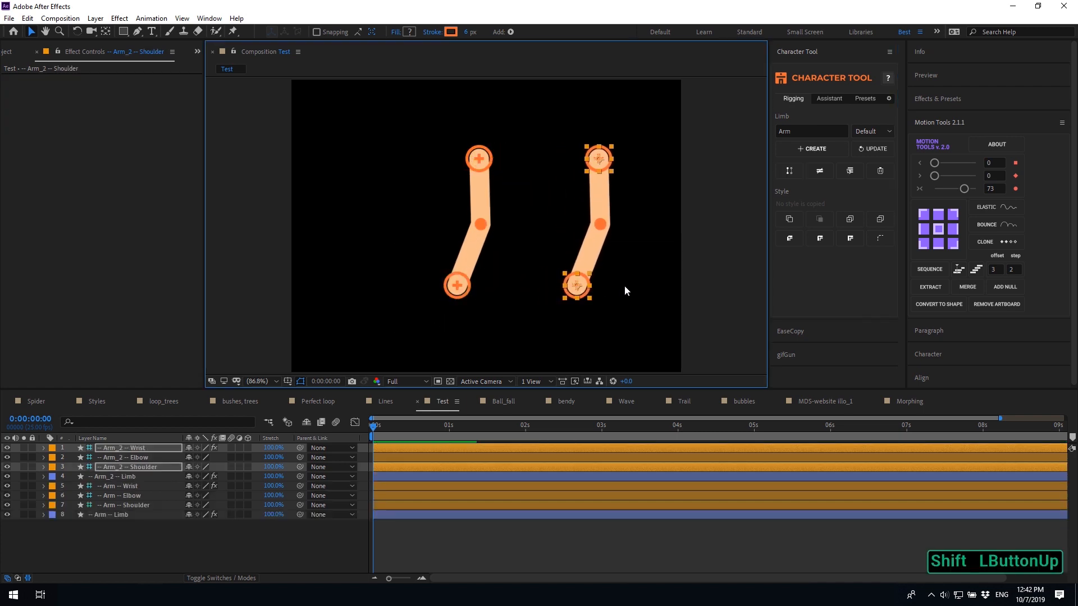
# Duplicate the Arm_2 limb with automatic naming, place the copy to the left of the original Arm limb, and deselect it
pyautogui.keyDown('alt'); pyautogui.click(789, 177); pyautogui.keyUp('alt')
pyautogui.moveTo(577, 285); pyautogui.dragTo(292, 289)
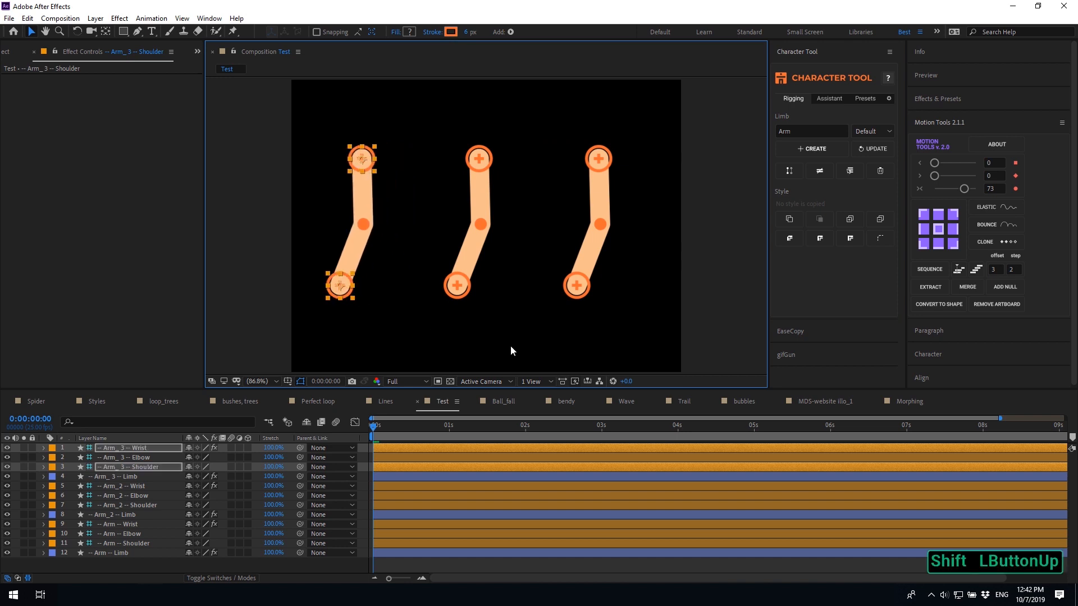
pyautogui.click(511, 345)
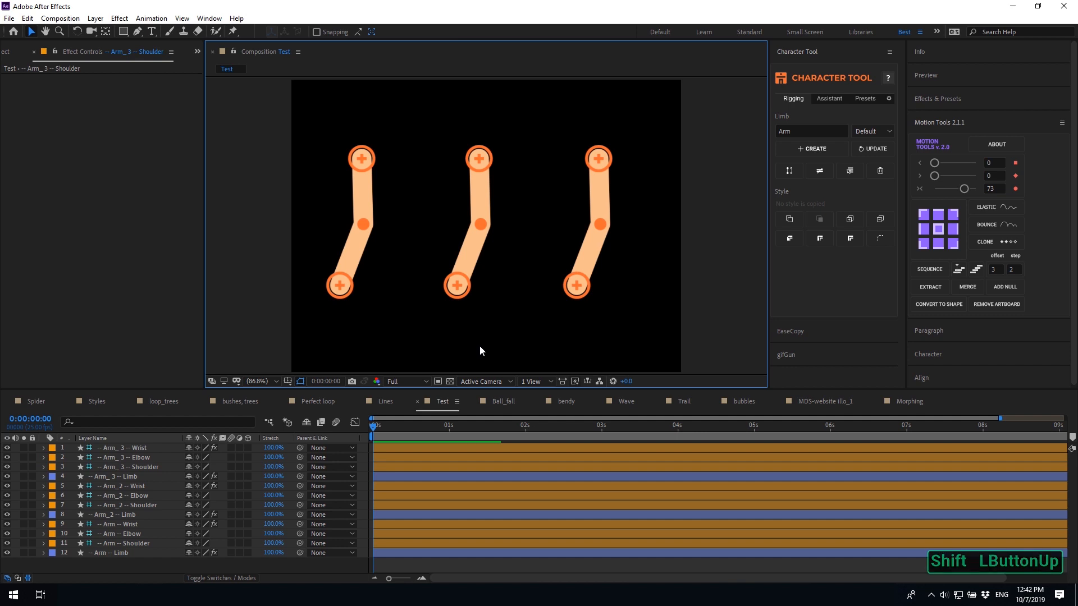
# Shuffle the stacking order of the three arms' wrist, elbow and shoulder layers, moving Arm_ 3 Elbow down among the Arm layers
pyautogui.click(125, 449)
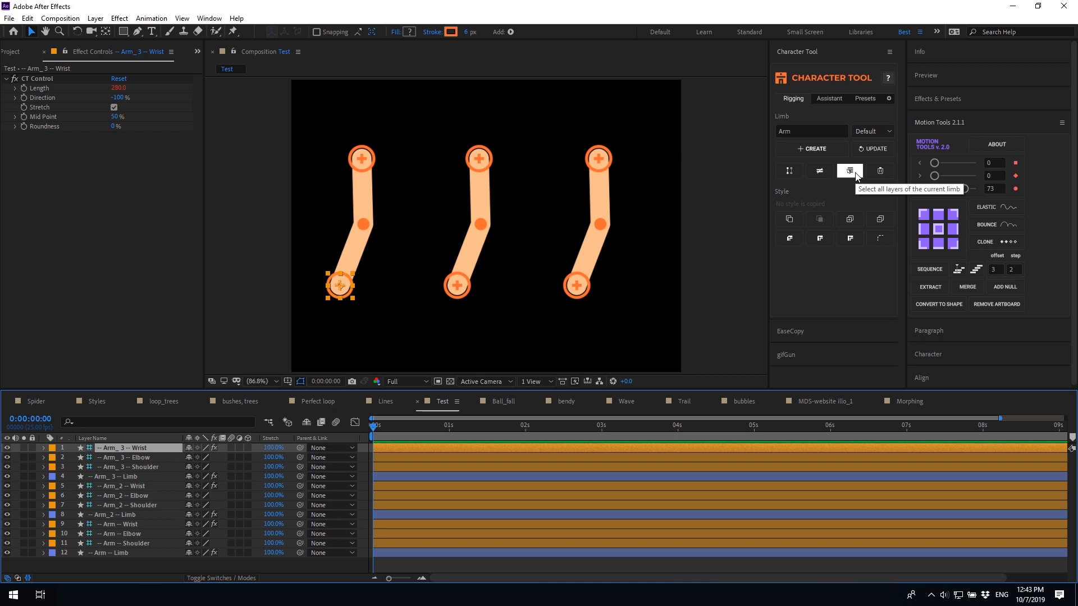
pyautogui.moveTo(133, 448)
pyautogui.mouseDown()
pyautogui.moveTo(135, 494)
pyautogui.moveTo(136, 457)
pyautogui.mouseUp()
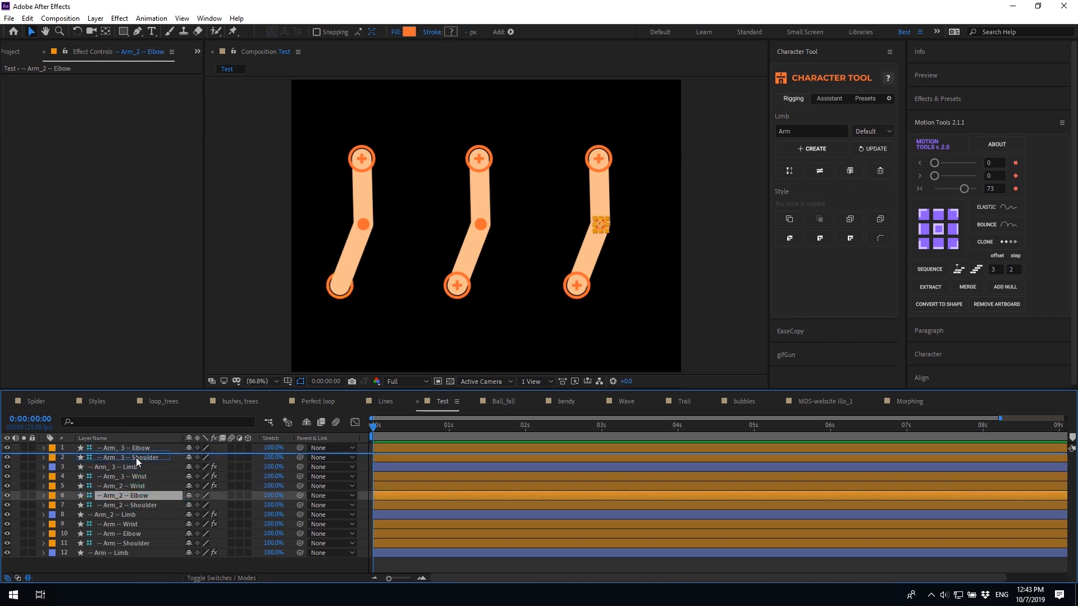
pyautogui.moveTo(125, 542)
pyautogui.mouseDown()
pyautogui.moveTo(131, 496)
pyautogui.moveTo(130, 546)
pyautogui.mouseUp()
pyautogui.moveTo(140, 451); pyautogui.dragTo(139, 531)
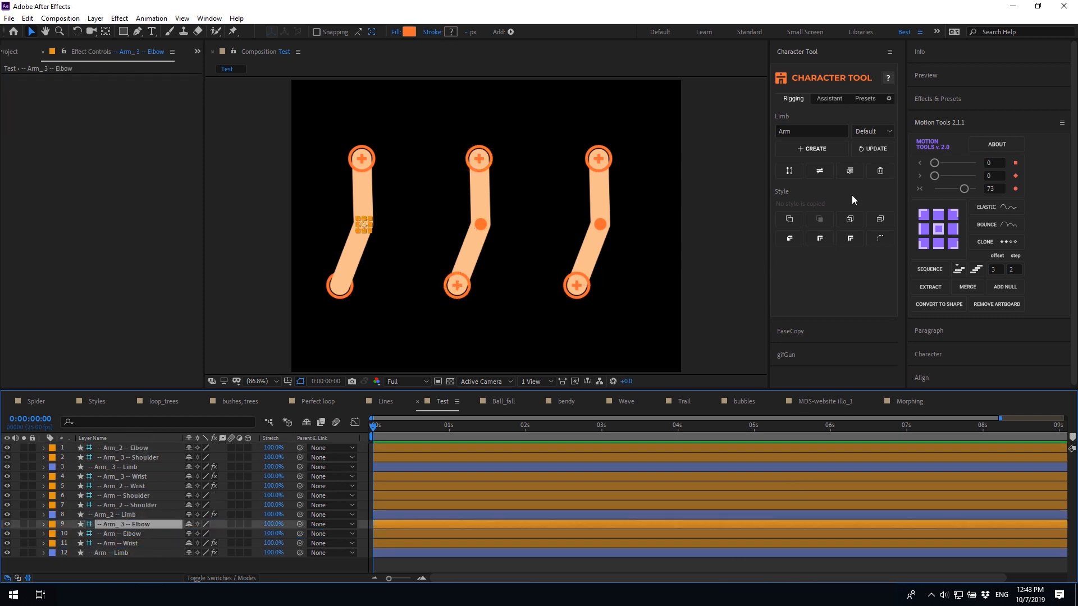
# Select all layers of the Arm_ 3 limb and delete that limb, and delete the Arm_2 limb as well
pyautogui.click(851, 171)
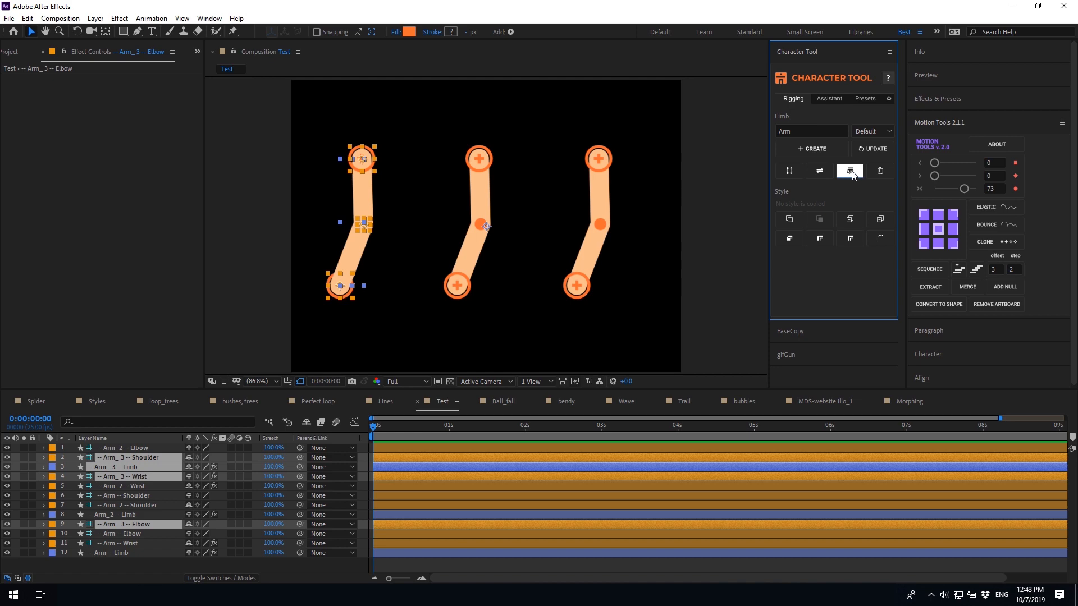
pyautogui.click(881, 176)
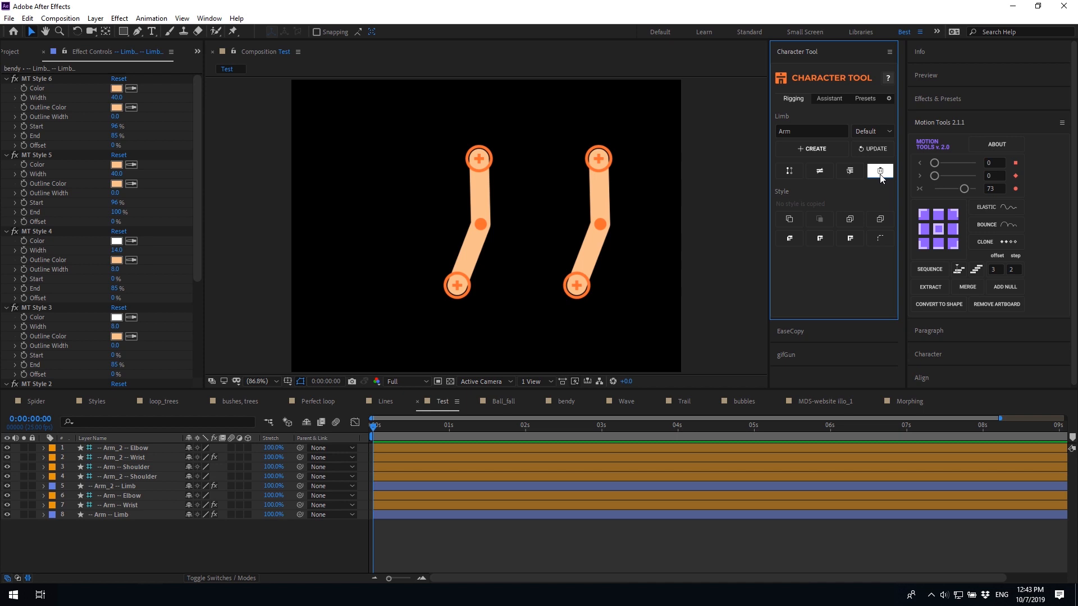
pyautogui.click(152, 449)
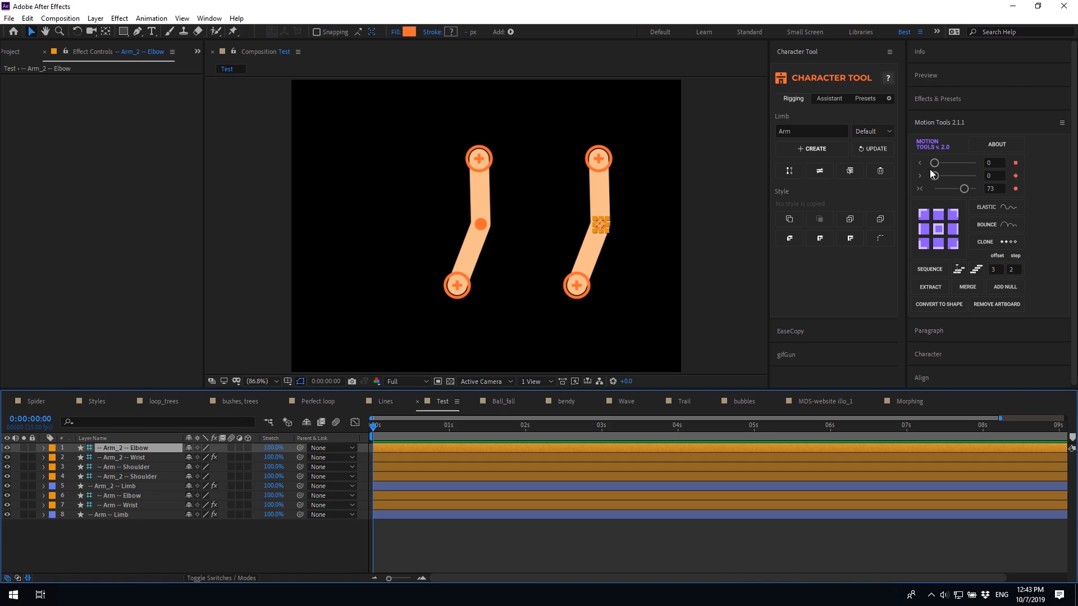
pyautogui.click(880, 170)
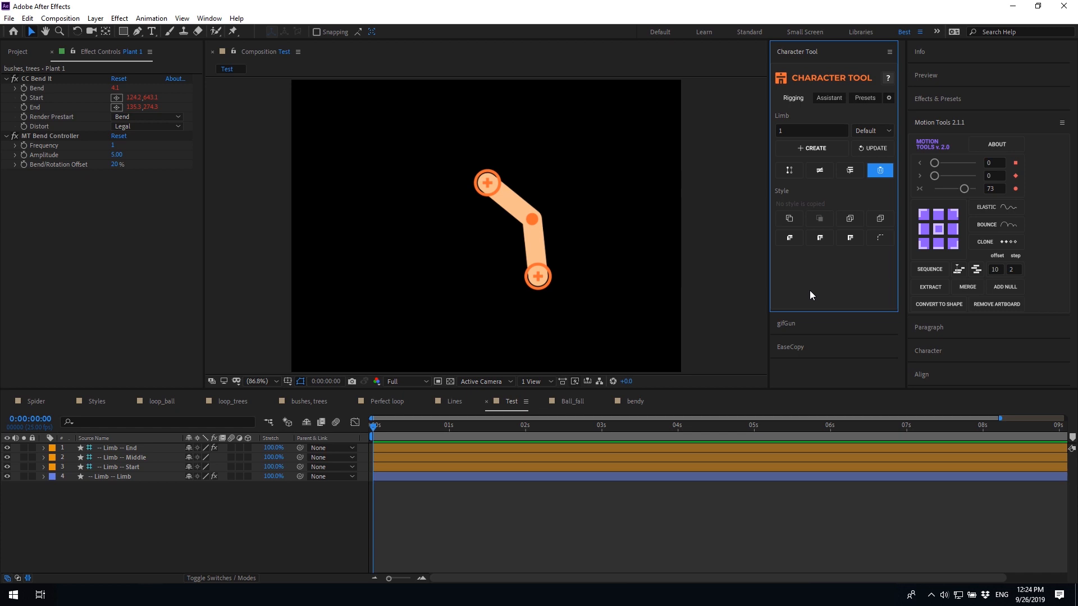
# Give the Limb layer's style a darker orange color, a width of 41 and an outline width of 13.4
pyautogui.click(136, 476)
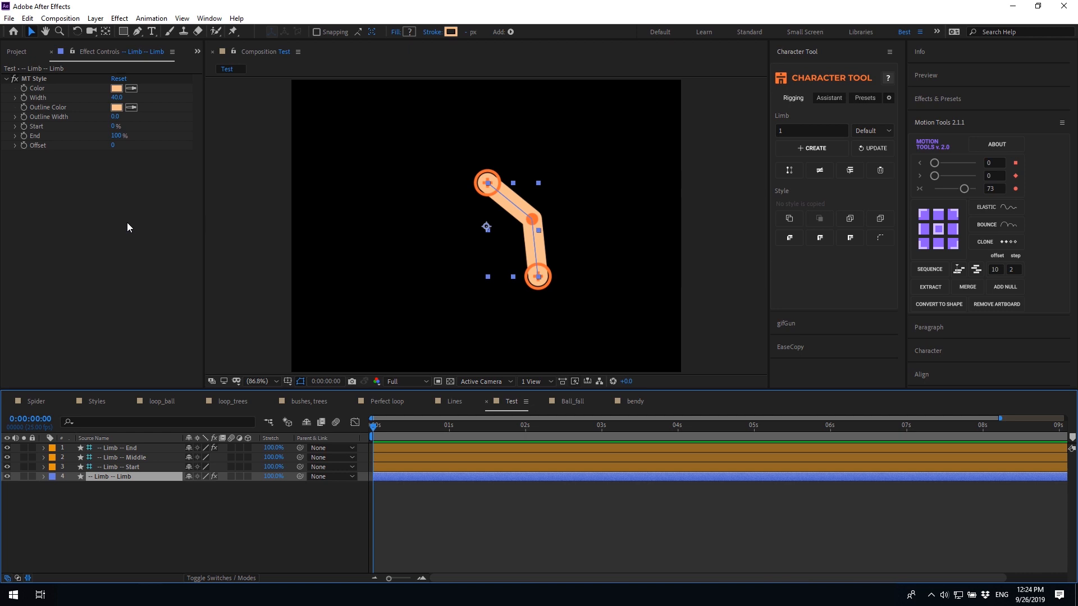
pyautogui.click(117, 89)
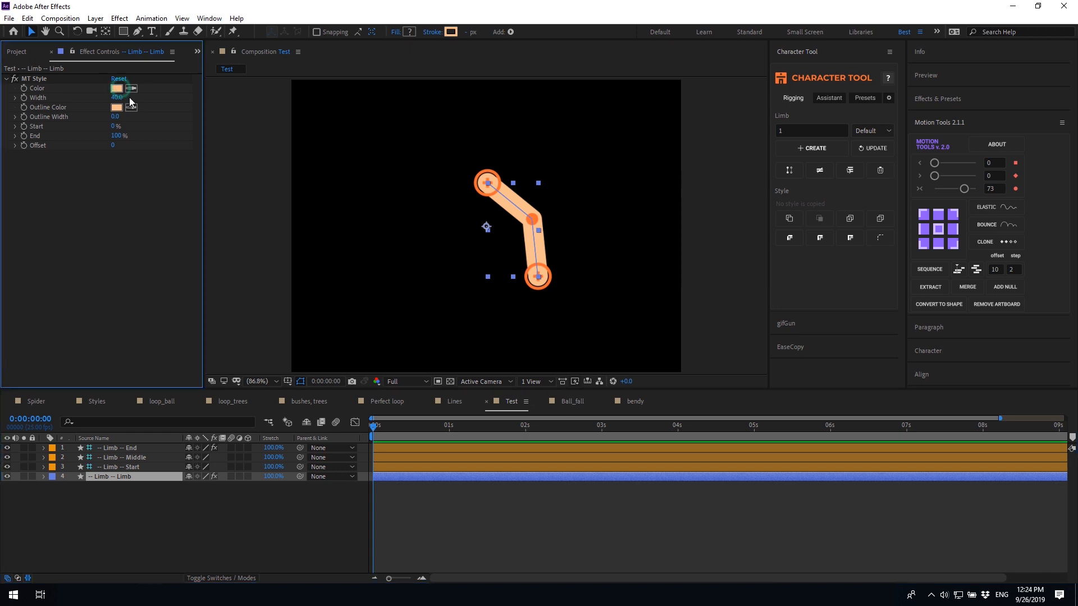
pyautogui.moveTo(220, 163)
pyautogui.mouseDown()
pyautogui.moveTo(204, 152)
pyautogui.moveTo(231, 142)
pyautogui.mouseUp()
pyautogui.click(393, 133)
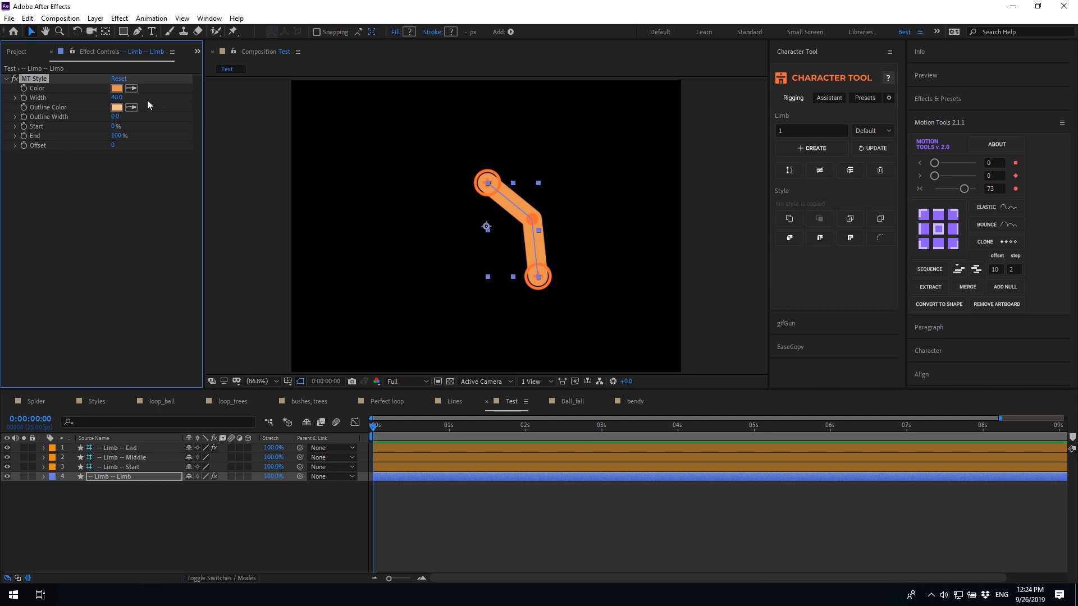
pyautogui.moveTo(115, 98)
pyautogui.mouseDown()
pyautogui.moveTo(134, 98)
pyautogui.moveTo(116, 98)
pyautogui.moveTo(121, 117)
pyautogui.moveTo(191, 115)
pyautogui.mouseUp()
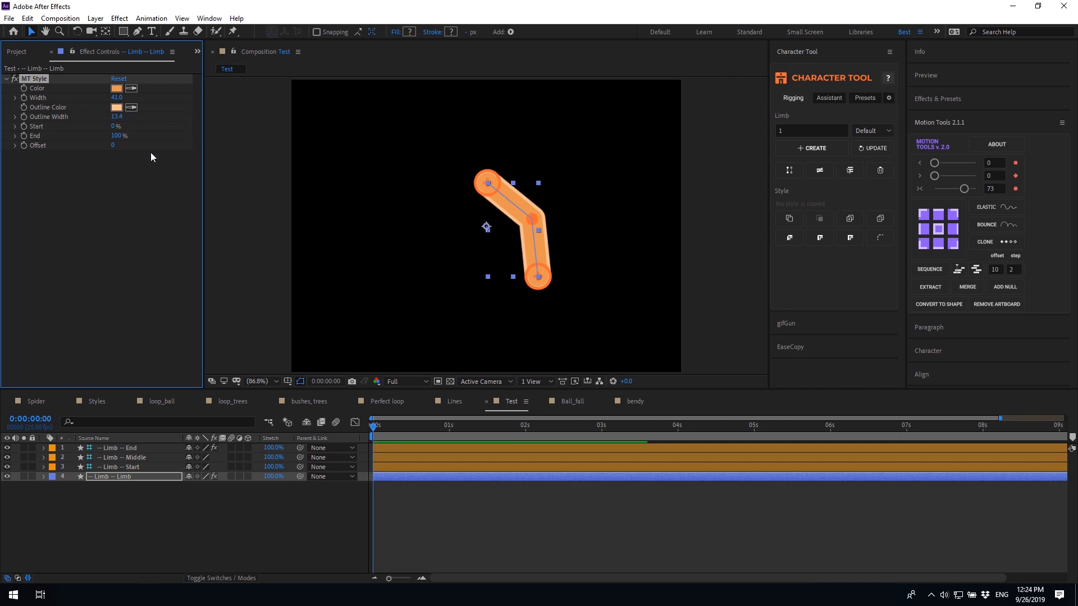
# Try trimming the limb style with Start, End and Offset, restore them to 0%, 100% and 0, and return to the first frame
pyautogui.moveTo(113, 125)
pyautogui.mouseDown()
pyautogui.moveTo(137, 124)
pyautogui.moveTo(95, 135)
pyautogui.moveTo(288, 154)
pyautogui.moveTo(136, 154)
pyautogui.mouseUp()
pyautogui.press('KP_0')
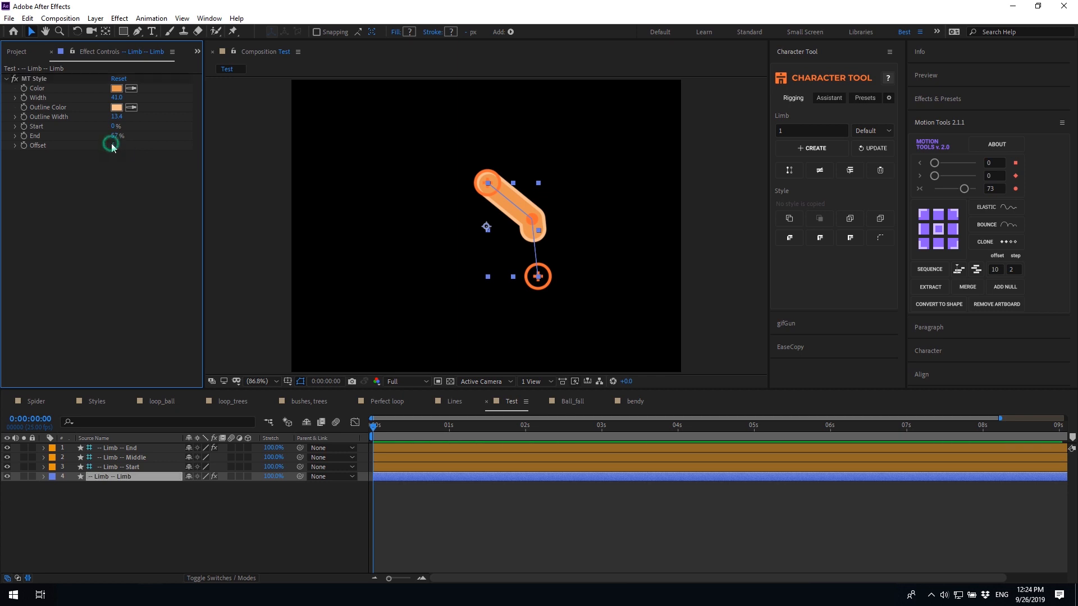
pyautogui.click(113, 145)
pyautogui.write('0')
pyautogui.click(115, 136)
pyautogui.write('100')
pyautogui.press('Return')
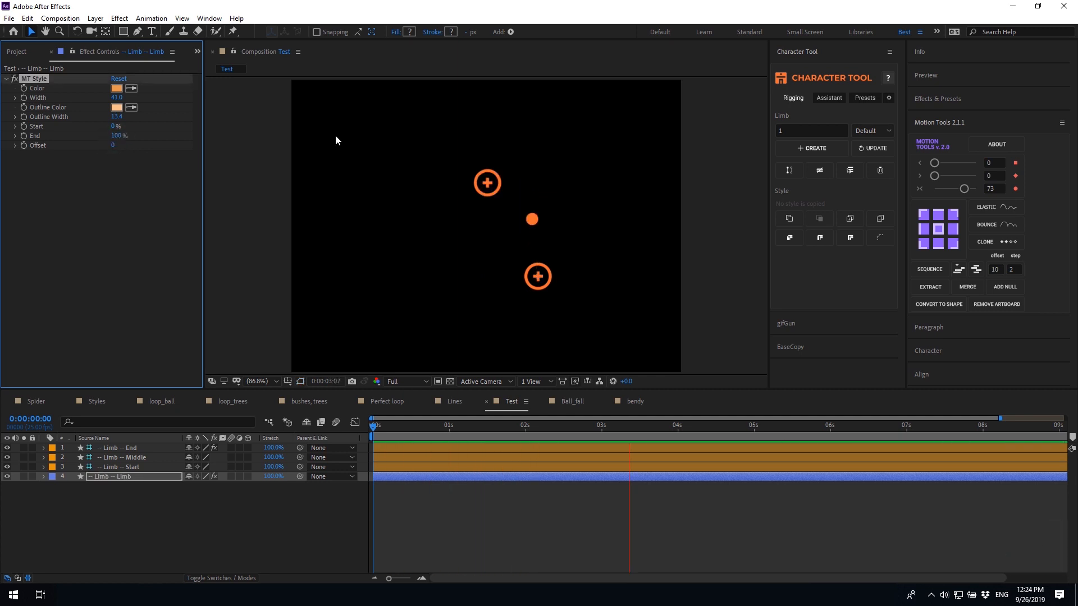
pyautogui.click(374, 428)
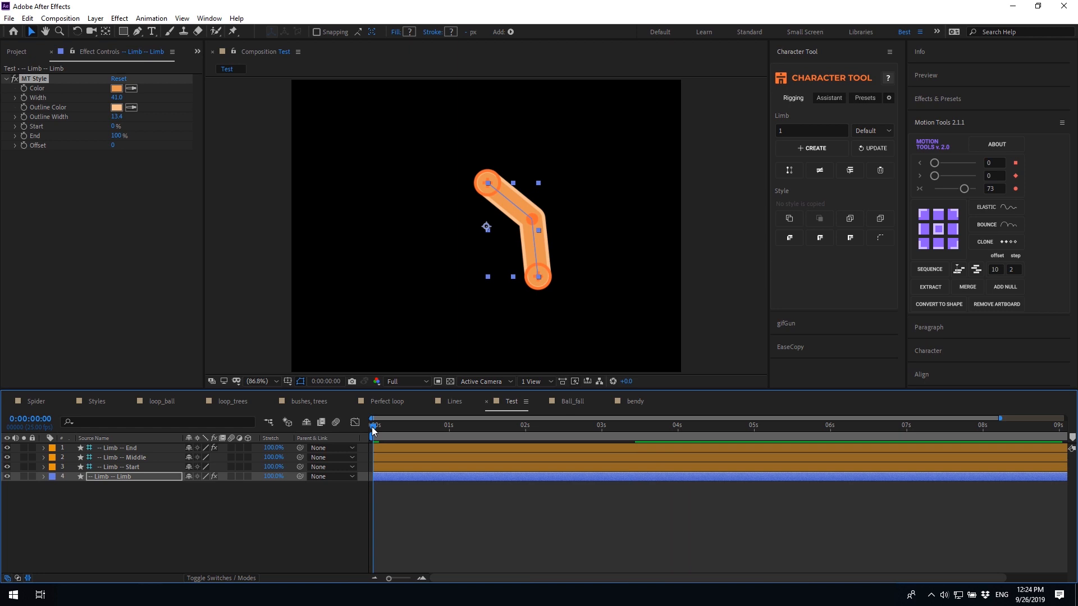
# In the Styles composition, copy the style of Limb 2 onto the Limb layer, and move that limb's End controller slightly up
pyautogui.click(97, 400)
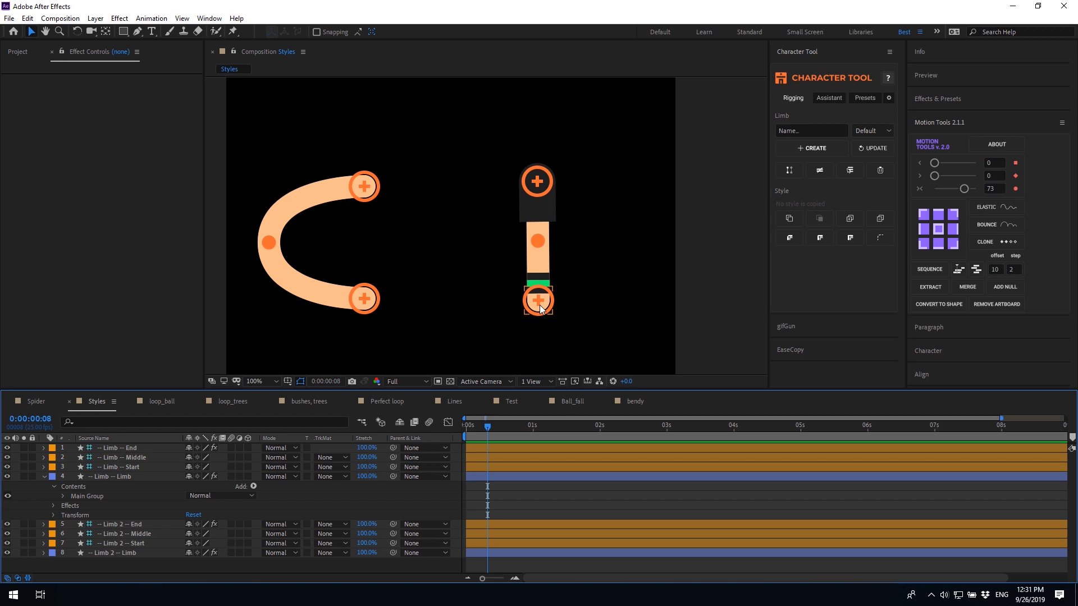
pyautogui.click(540, 308)
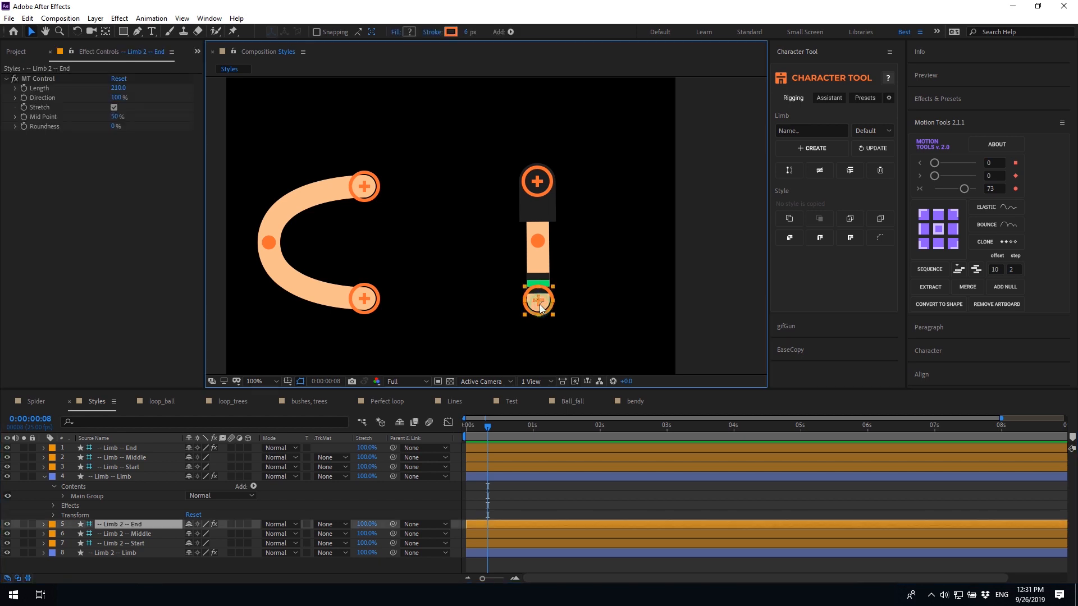
pyautogui.click(789, 219)
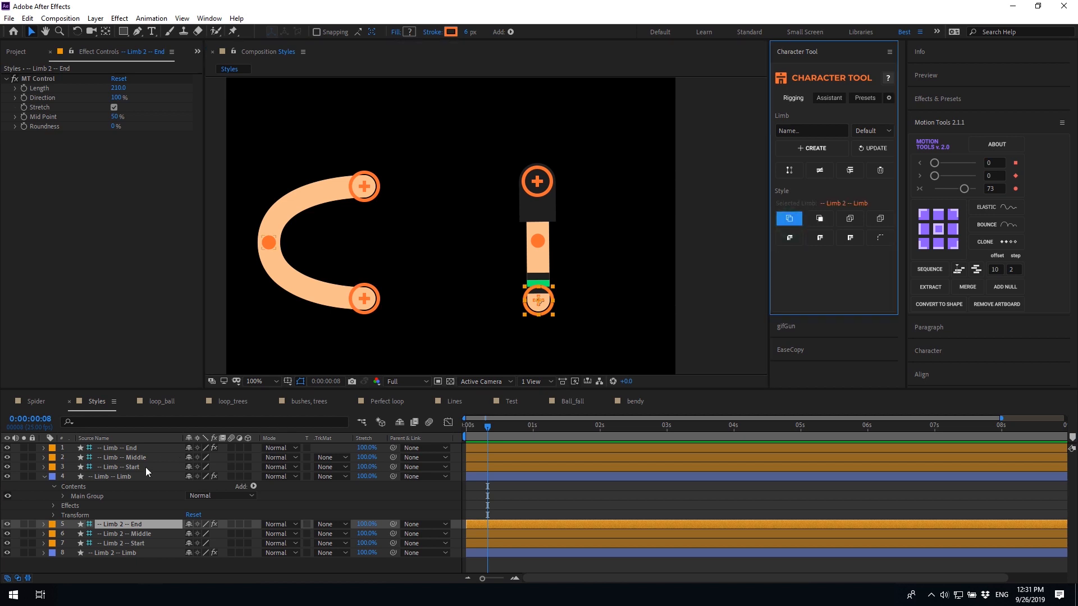
pyautogui.click(124, 476)
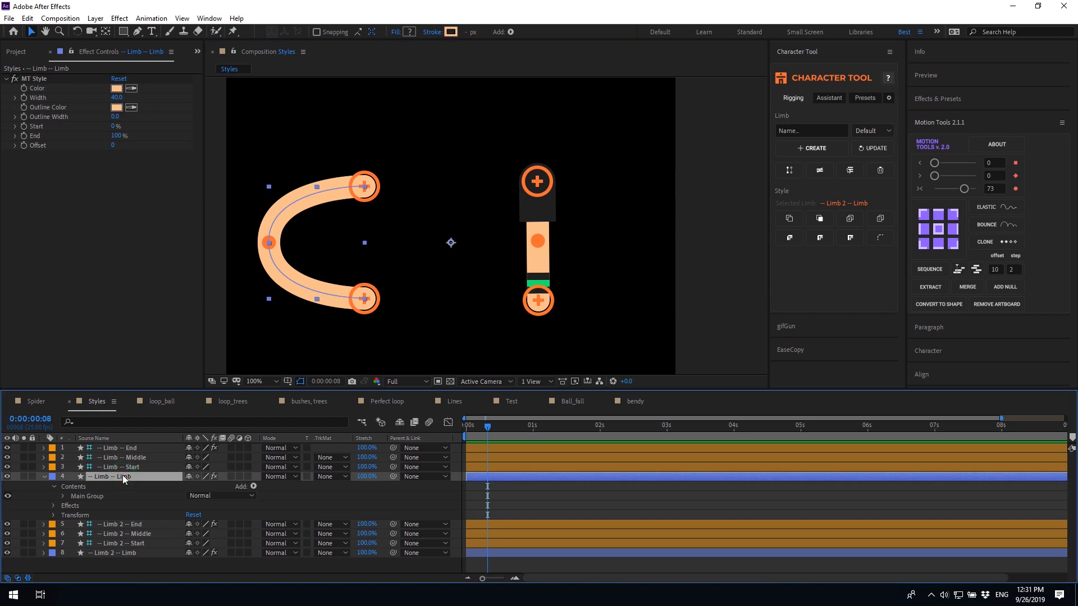
pyautogui.click(819, 220)
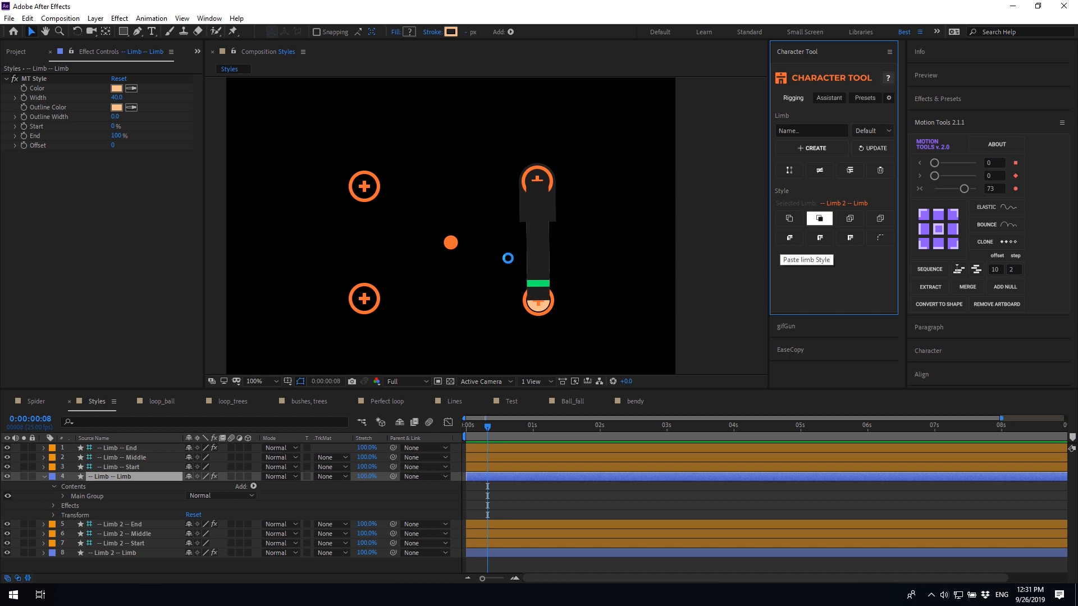
pyautogui.moveTo(372, 303)
pyautogui.mouseDown()
pyautogui.moveTo(373, 337)
pyautogui.moveTo(372, 287)
pyautogui.mouseUp()
pyautogui.click(109, 79)
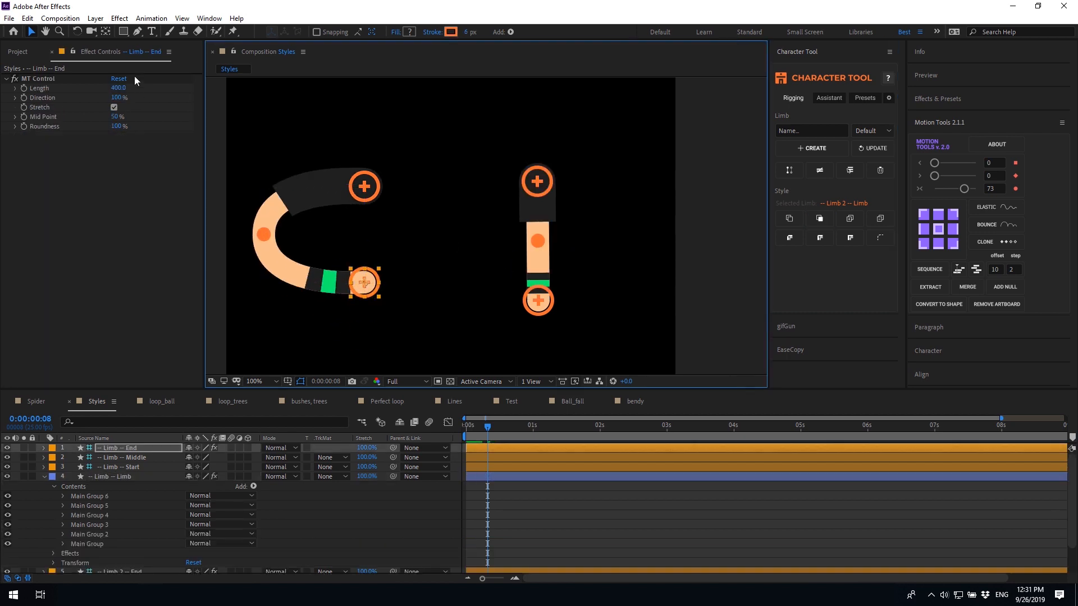
# Shorten the limb in the Styles composition by setting its End controller's Length to 230
pyautogui.moveTo(108, 87); pyautogui.dragTo(110, 87)
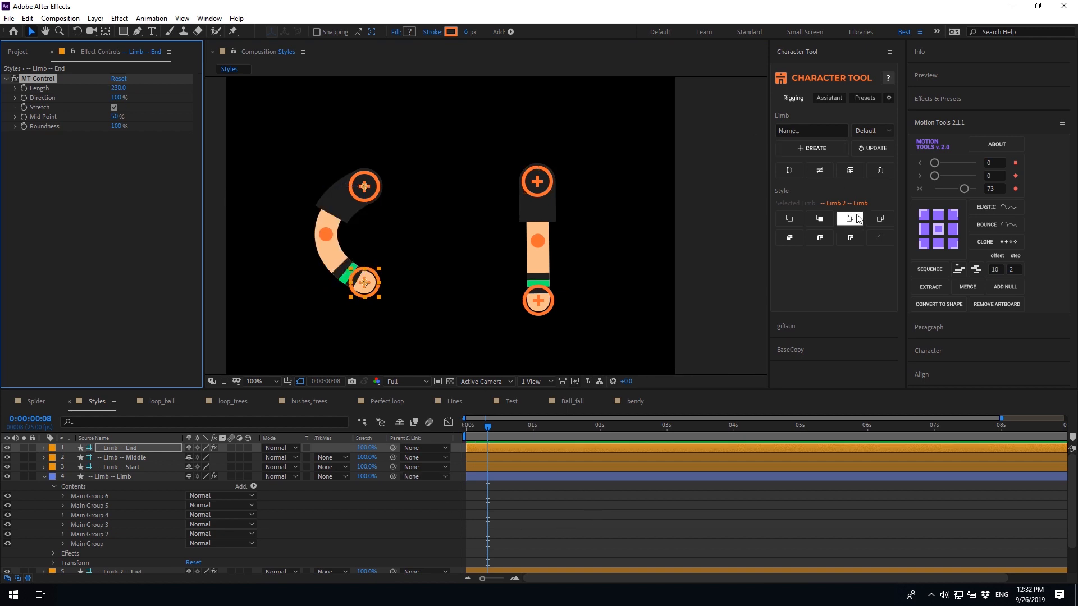
# In the Test composition, add two styles to the Limb layer and set MT Style 2's width to 58 and End to 35%
pyautogui.click(512, 401)
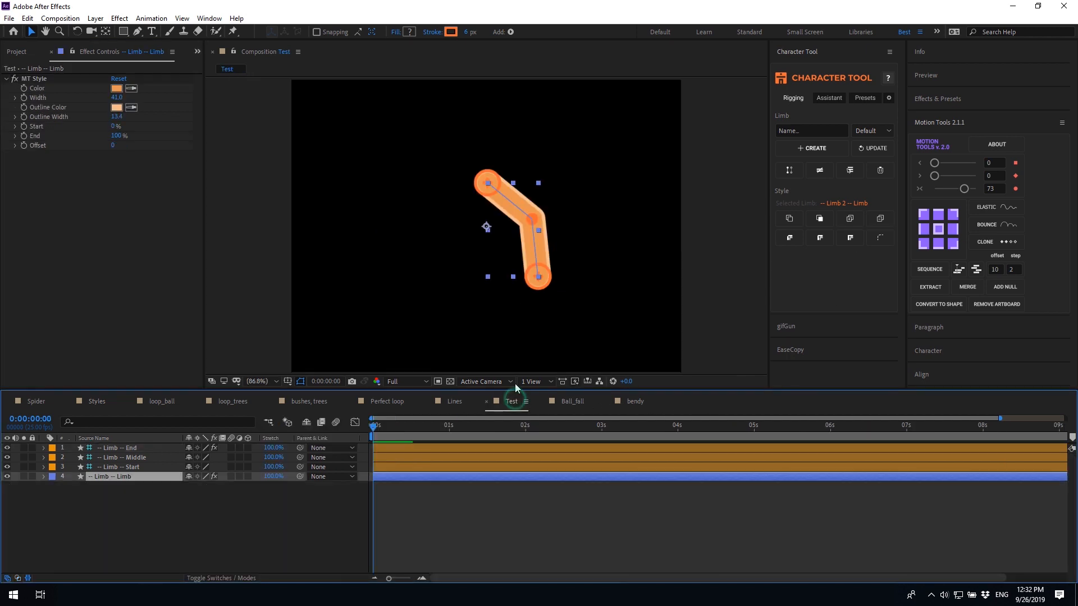
pyautogui.click(850, 219)
pyautogui.click(850, 219)
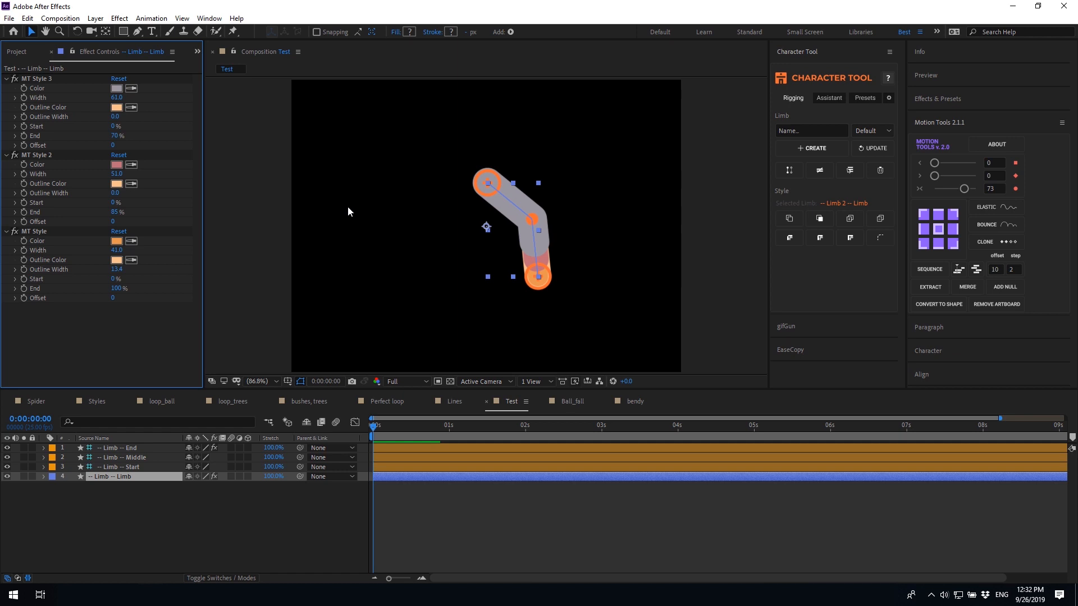
pyautogui.moveTo(116, 174); pyautogui.dragTo(117, 174)
pyautogui.moveTo(112, 212); pyautogui.dragTo(93, 215)
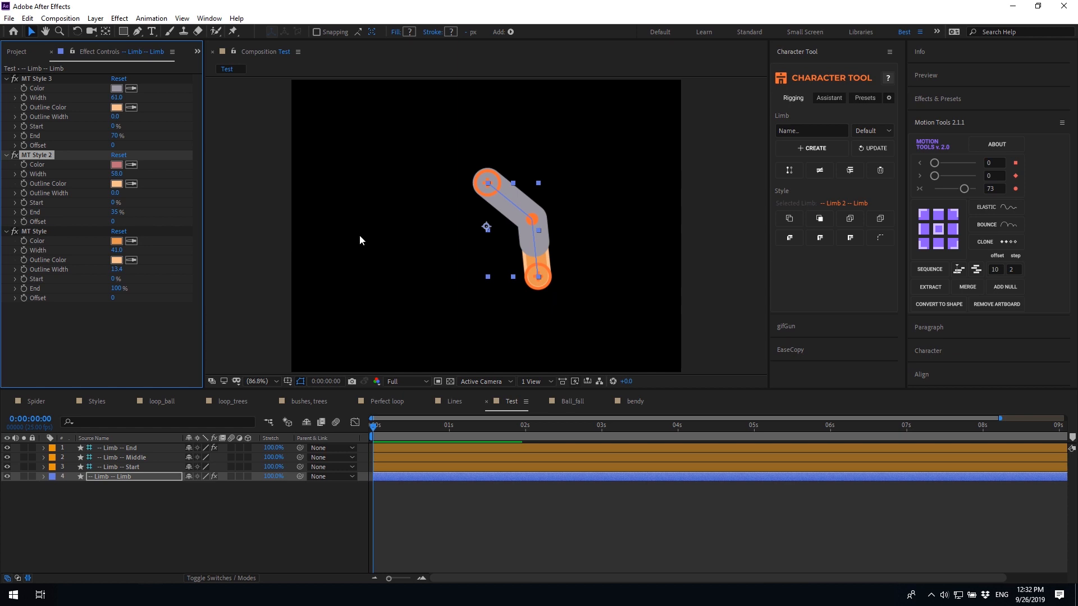
# Delete MT Style 3 and MT Style 2 from the Limb layer together
pyautogui.keyDown('shift'); pyautogui.click(37, 79); pyautogui.keyUp('shift')
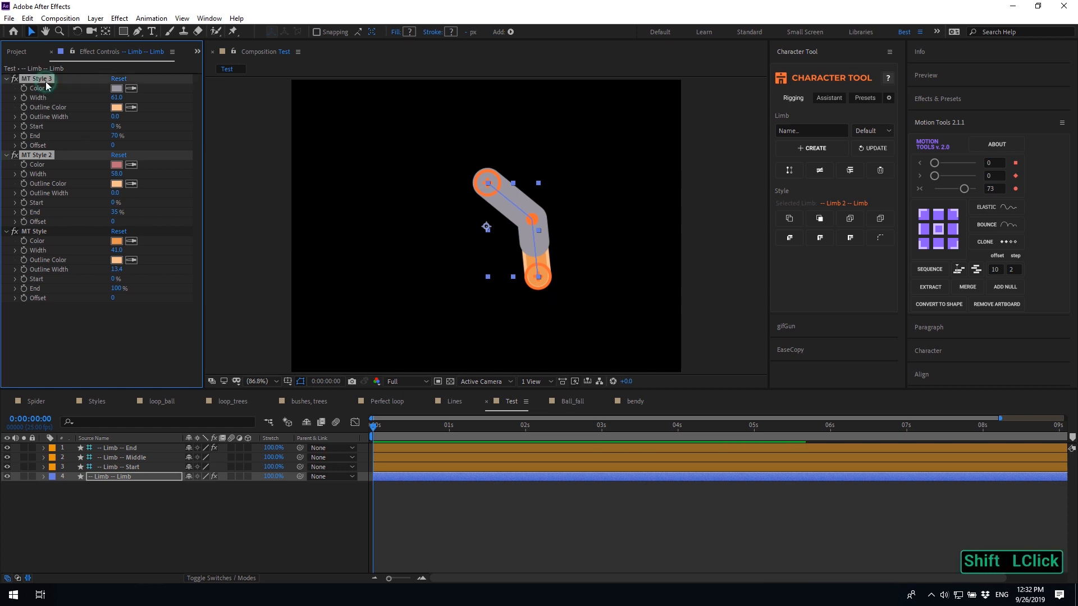
pyautogui.click(881, 220)
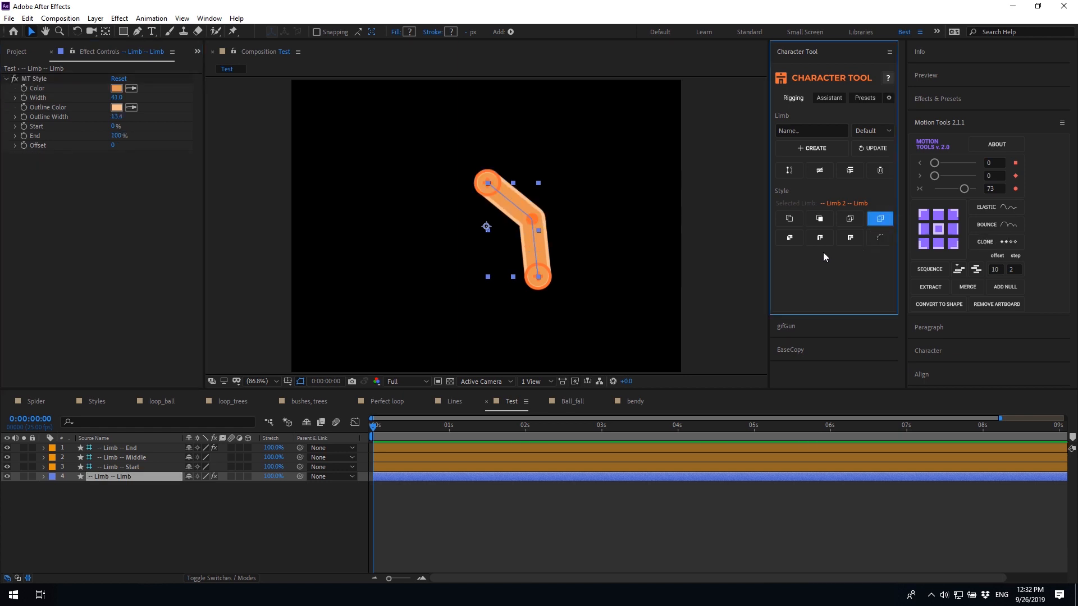
# Try butt, round and projecting line caps on the Limb layer's style
pyautogui.click(789, 240)
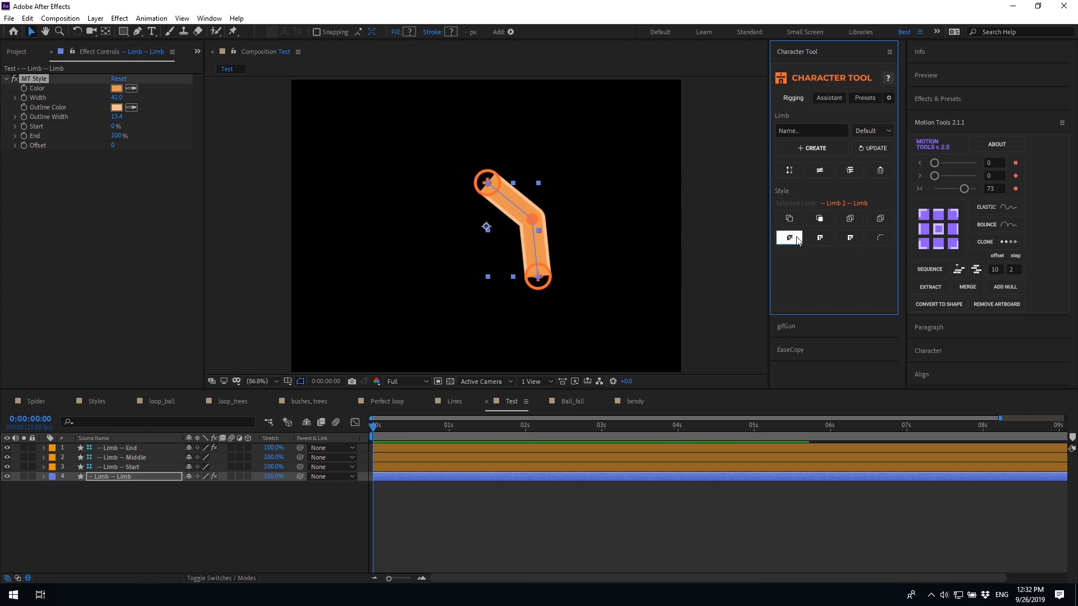
pyautogui.click(811, 239)
pyautogui.click(850, 238)
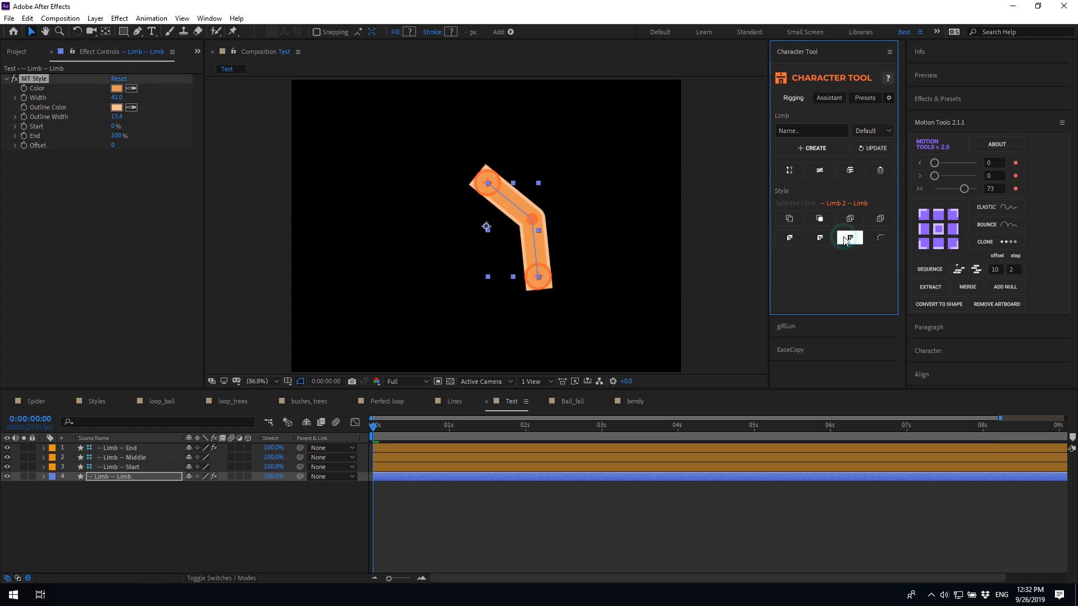
# Try miter joins and butt caps on the limb style, and set it back to round caps with round joins
pyautogui.keyDown('alt'); pyautogui.click(790, 239); pyautogui.keyUp('alt')
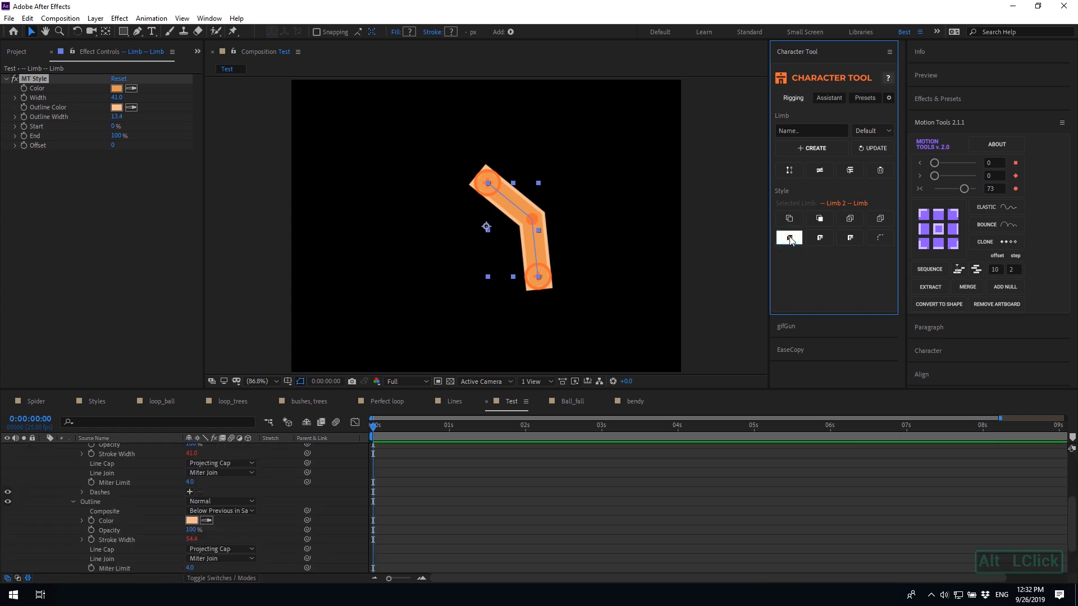
pyautogui.click(790, 238)
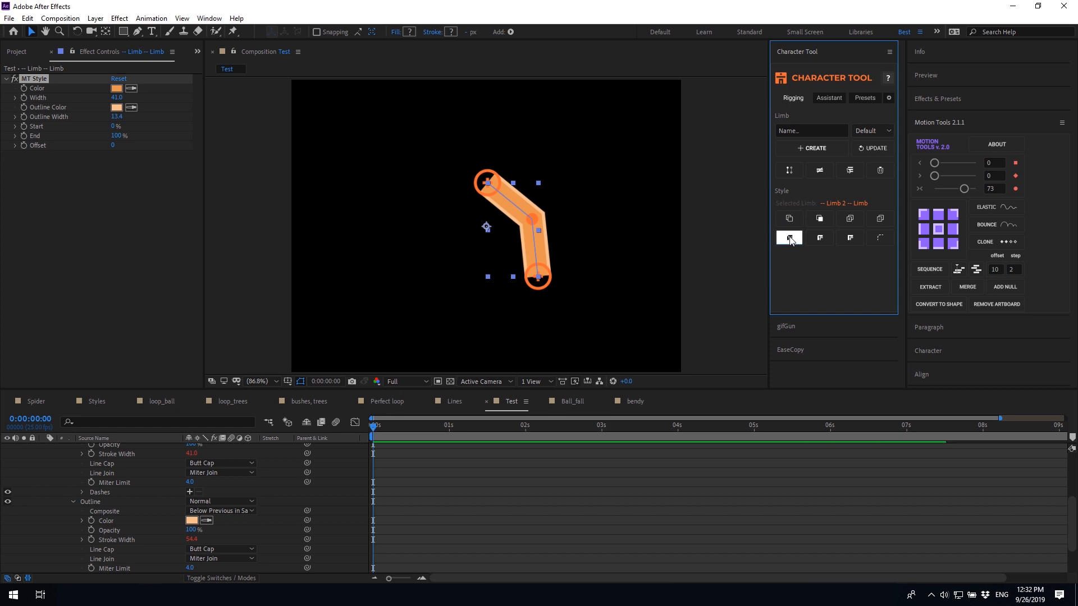
pyautogui.keyDown('shift'); pyautogui.click(790, 238); pyautogui.keyUp('shift')
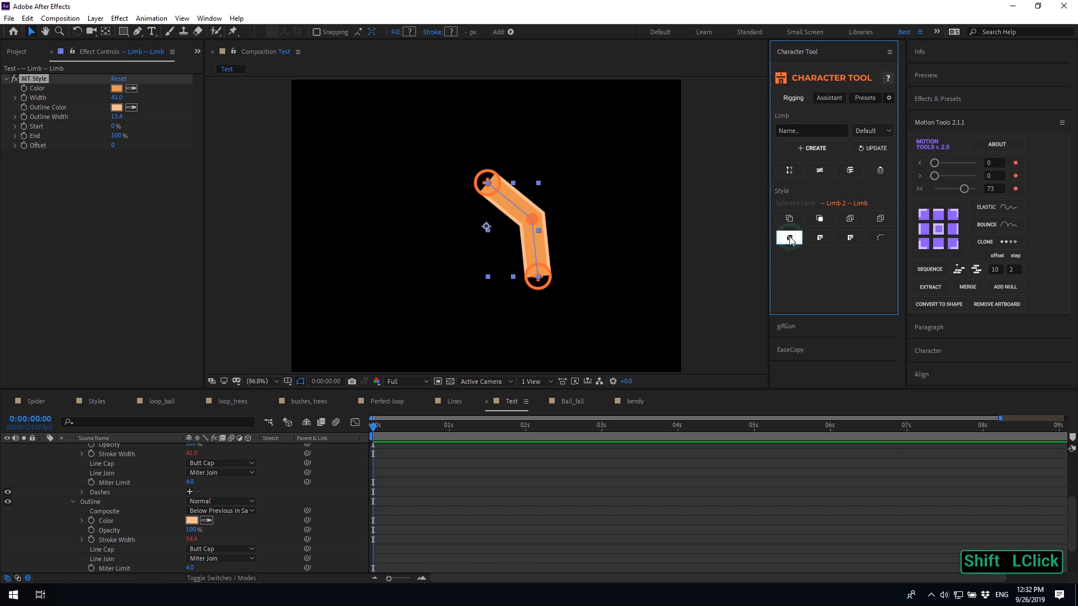
pyautogui.keyDown('shift'); pyautogui.click(820, 238); pyautogui.keyUp('shift')
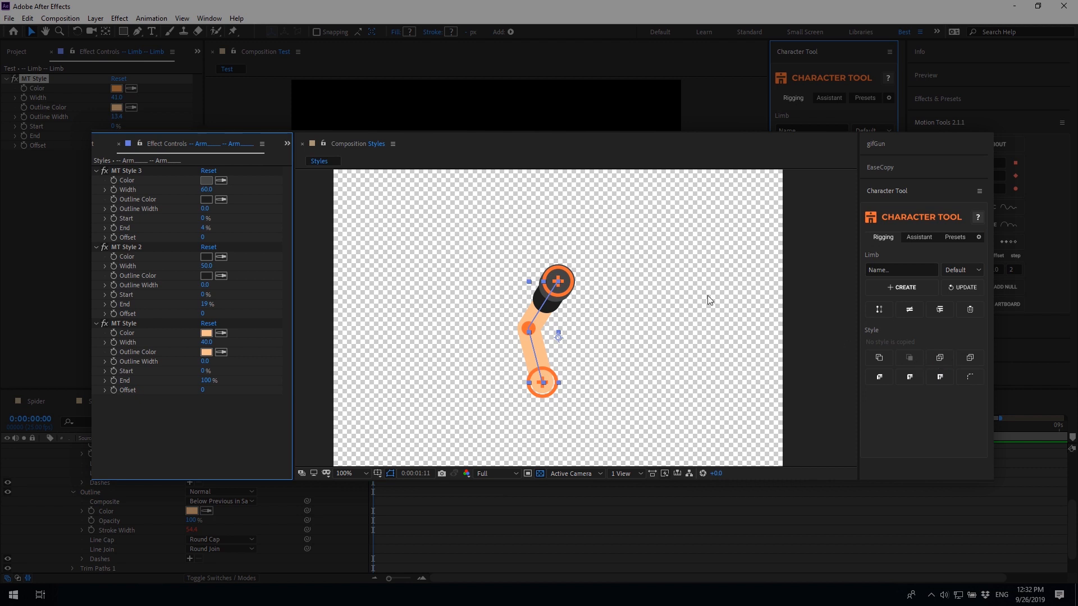
# Apply butt caps to only MT Style 3 of the arm limb in the Styles composition
pyautogui.click(136, 171)
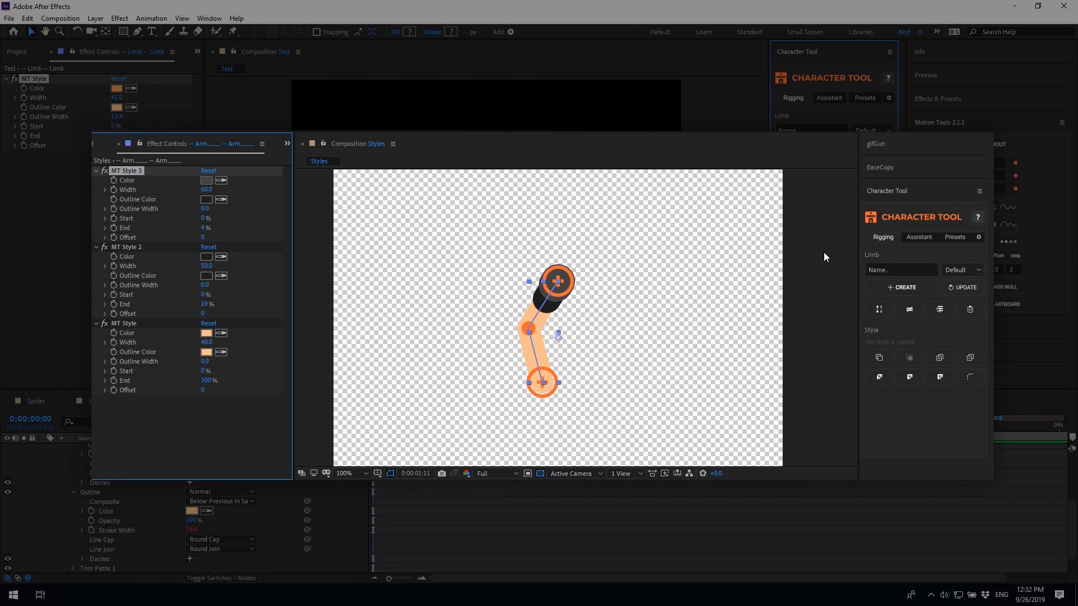
pyautogui.click(880, 378)
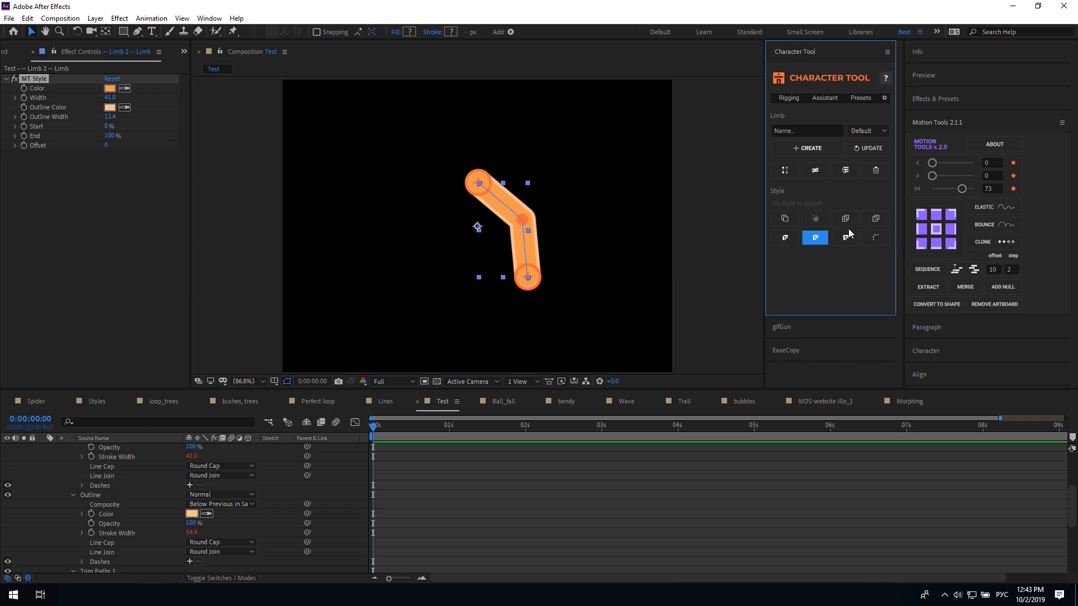
# Add a second style to the Limb 2 layer in the Test composition and make the limb dashed
pyautogui.keyDown('alt'); pyautogui.click(876, 237); pyautogui.keyUp('alt')
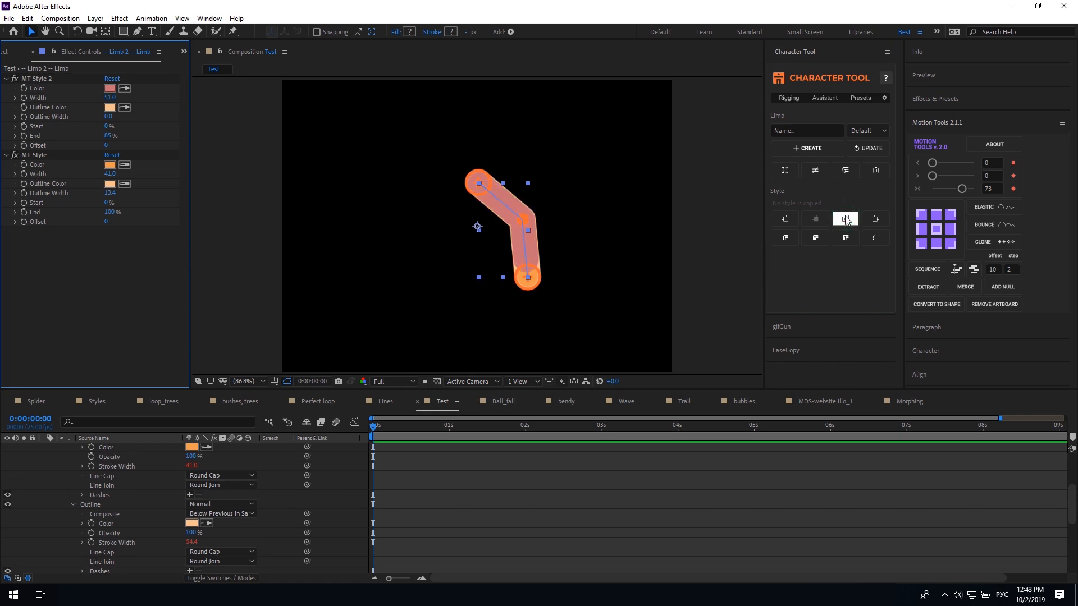
pyautogui.click(876, 237)
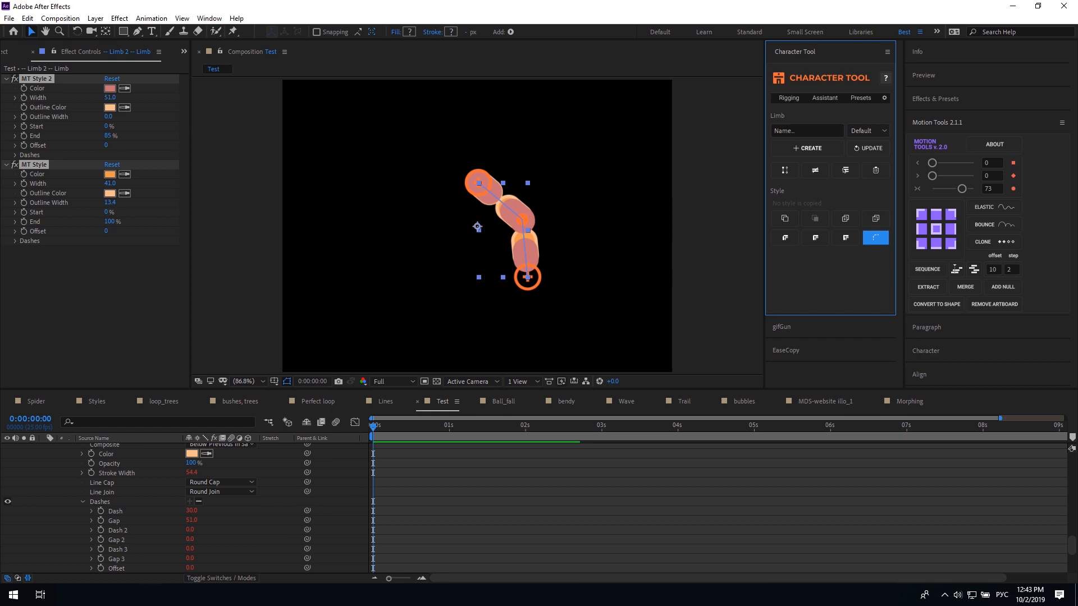
# Set Limb 2's MT Style 2 End to 100% and adjust its dash values
pyautogui.click(132, 140)
pyautogui.moveTo(110, 138); pyautogui.dragTo(147, 139)
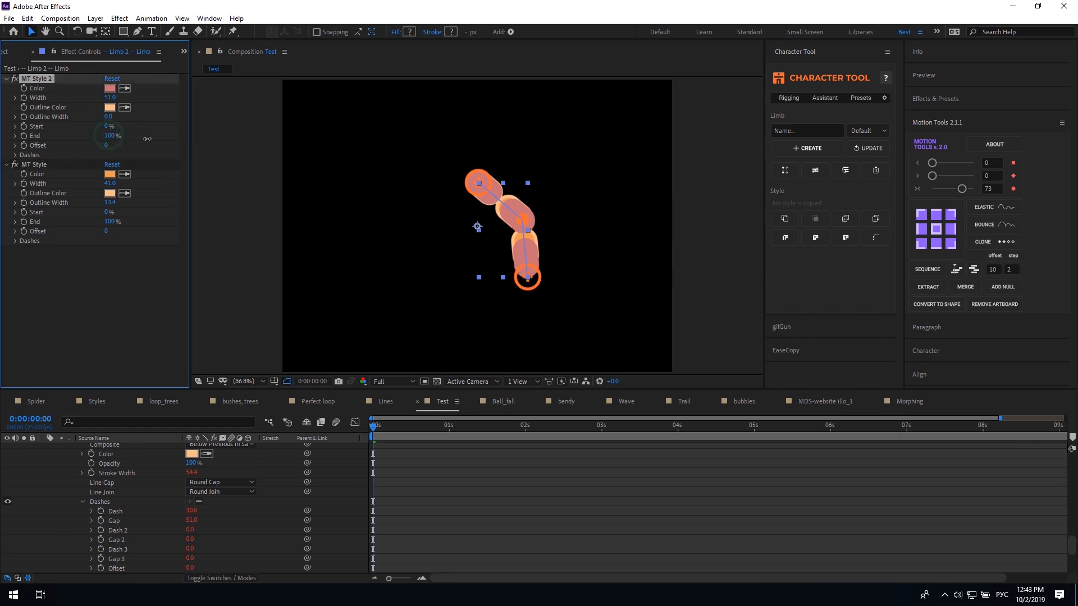
pyautogui.click(15, 155)
pyautogui.moveTo(108, 183); pyautogui.dragTo(130, 175)
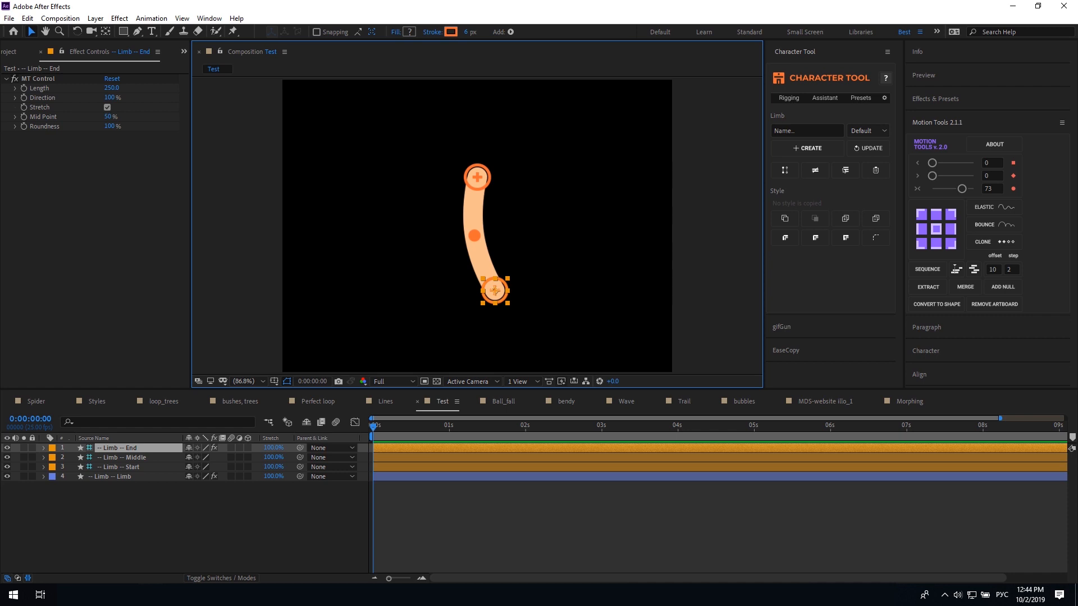
# Add a second style to the Limb layer and make MT Style 2 dashed with butt caps
pyautogui.click(872, 227)
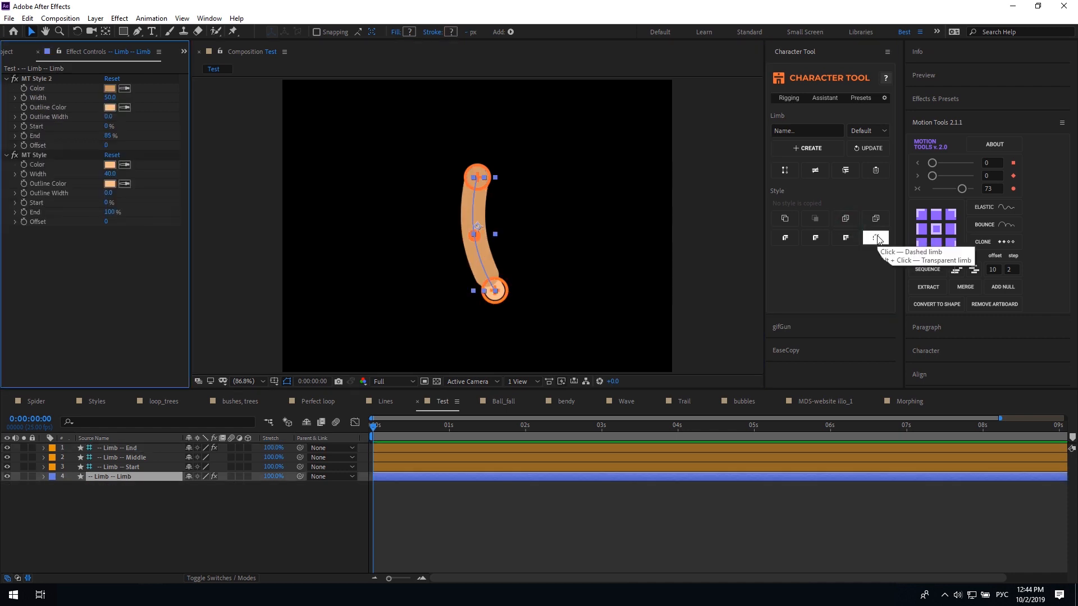
pyautogui.click(50, 81)
pyautogui.click(875, 238)
pyautogui.click(815, 241)
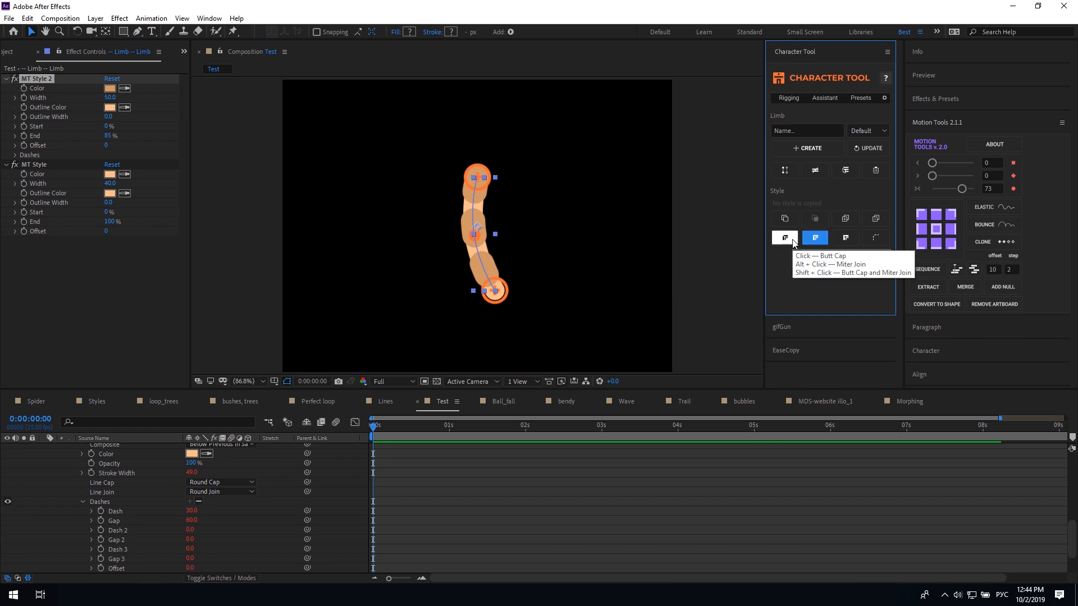
pyautogui.click(793, 240)
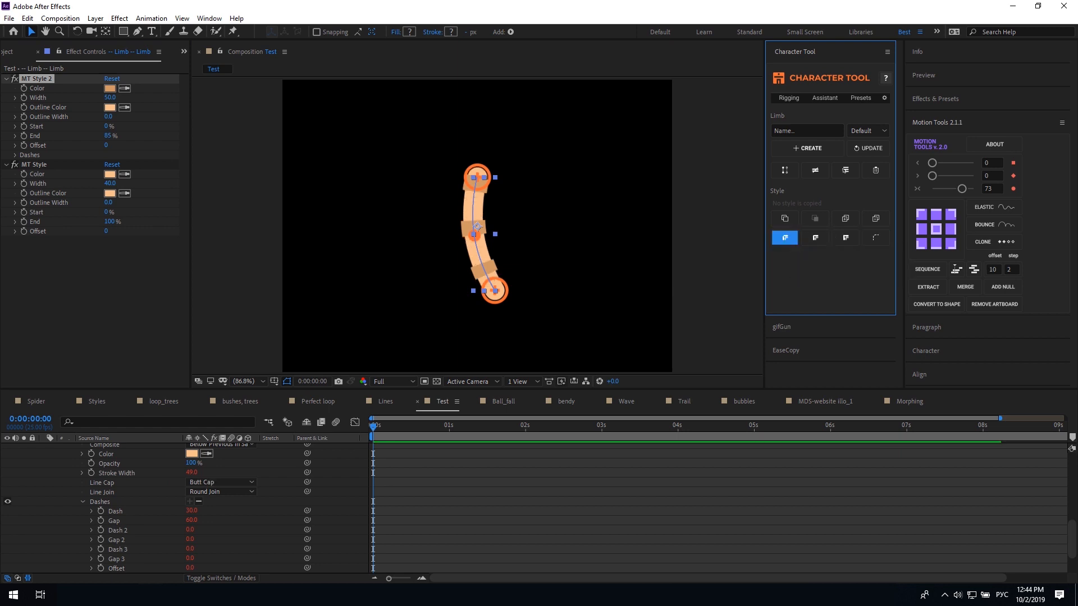
# Set MT Style 2's End to 100%, Dash 1 to 20 and Gap 1 to 32
pyautogui.moveTo(109, 136); pyautogui.dragTo(145, 134)
pyautogui.click(16, 155)
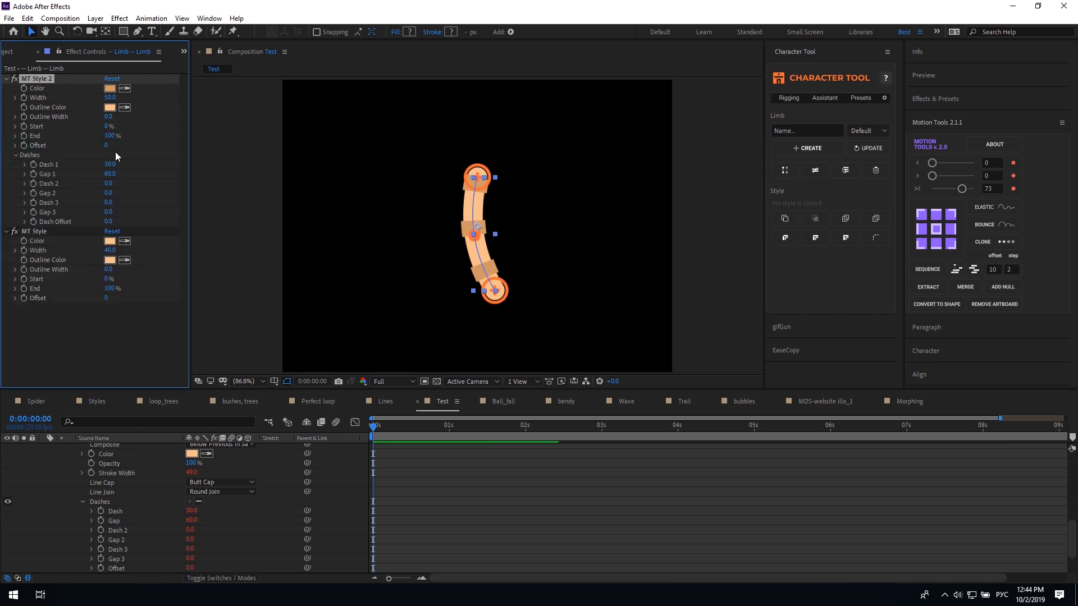
pyautogui.click(110, 164)
pyautogui.write('20')
pyautogui.click(146, 158)
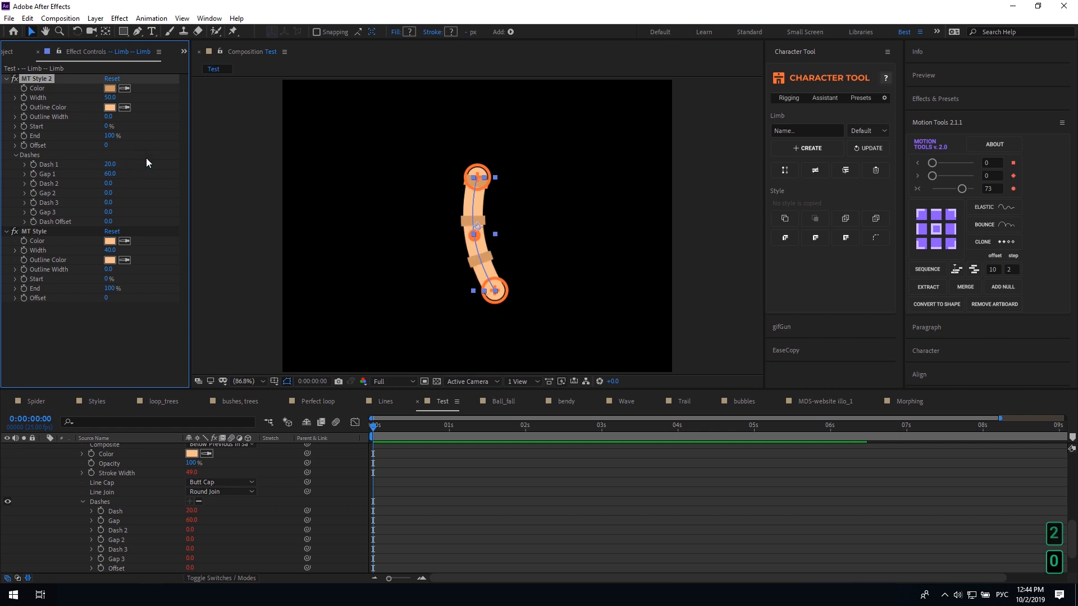
pyautogui.moveTo(110, 173); pyautogui.dragTo(93, 174)
# Change MT Style 2's color to dark gray and sample the same gray for its outline color
pyautogui.click(110, 88)
pyautogui.moveTo(145, 219); pyautogui.dragTo(131, 213)
pyautogui.click(380, 129)
pyautogui.click(125, 107)
pyautogui.click(112, 88)
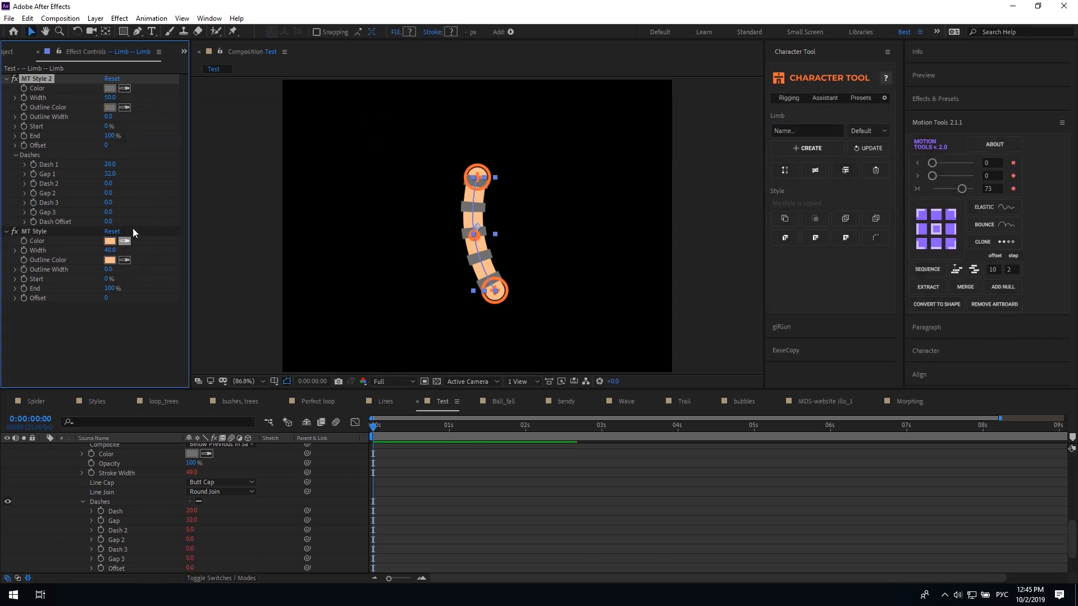
# Change the base MT Style's color to light gray and match its outline color to it
pyautogui.click(110, 241)
pyautogui.moveTo(144, 169); pyautogui.dragTo(127, 169)
pyautogui.click(368, 133)
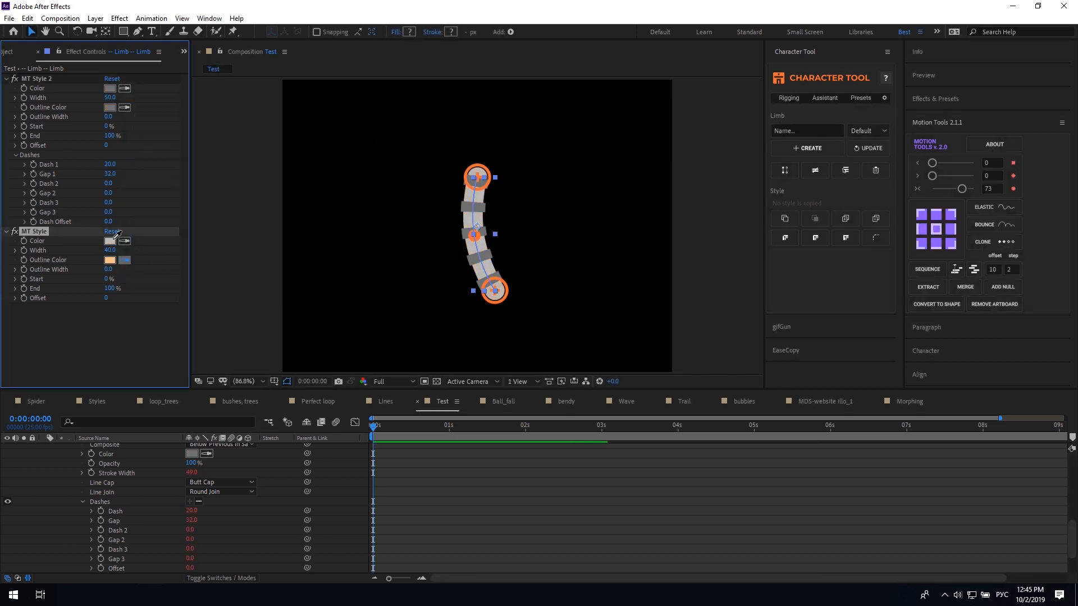
# Move the dashed limb's End controller slightly to change its bend
pyautogui.click(496, 288)
pyautogui.moveTo(497, 288)
pyautogui.mouseDown()
pyautogui.moveTo(494, 243)
pyautogui.moveTo(495, 321)
pyautogui.moveTo(496, 243)
pyautogui.moveTo(495, 303)
pyautogui.moveTo(499, 289)
pyautogui.mouseUp()
# Add a third style to the Limb layer, remove its dashes and set its End to 40%
pyautogui.scroll(5, 527, 464)
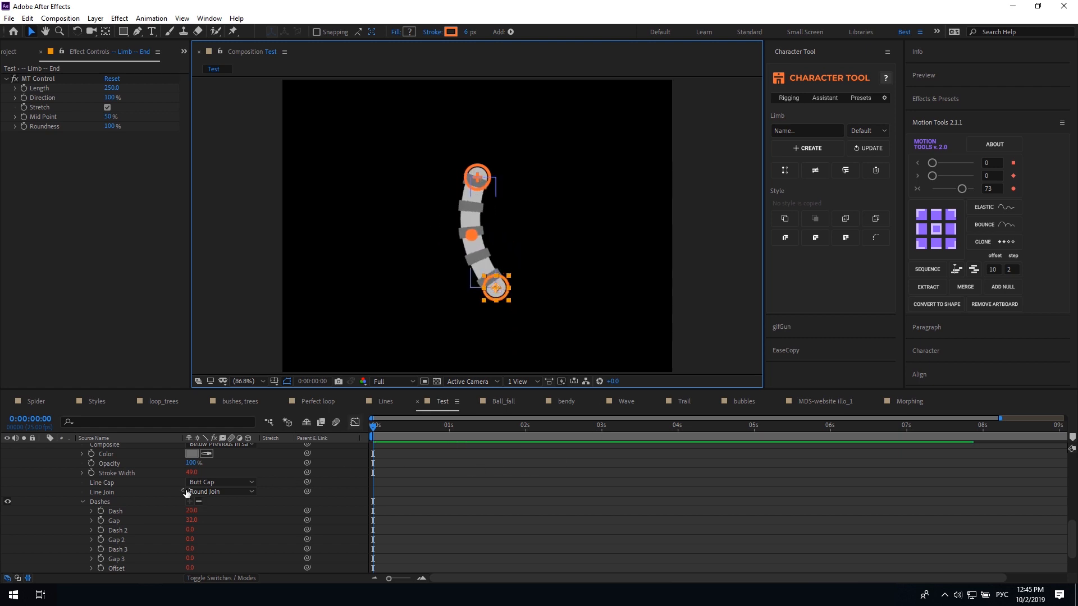
pyautogui.click(112, 476)
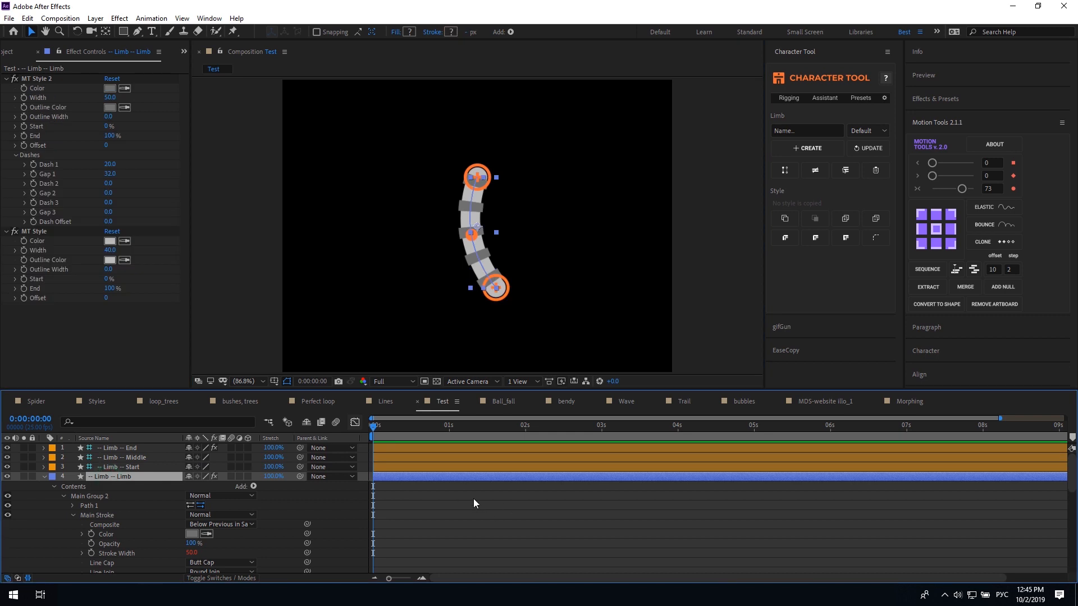
pyautogui.click(851, 219)
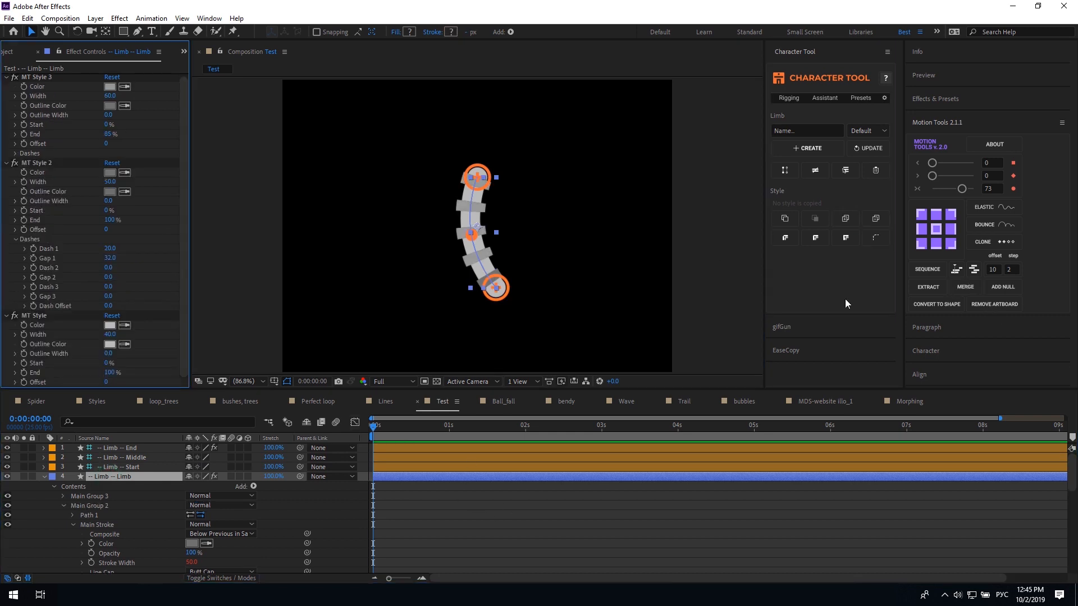
pyautogui.click(49, 77)
pyautogui.click(875, 244)
pyautogui.moveTo(114, 140)
pyautogui.mouseDown()
pyautogui.moveTo(92, 137)
pyautogui.moveTo(106, 135)
pyautogui.mouseUp()
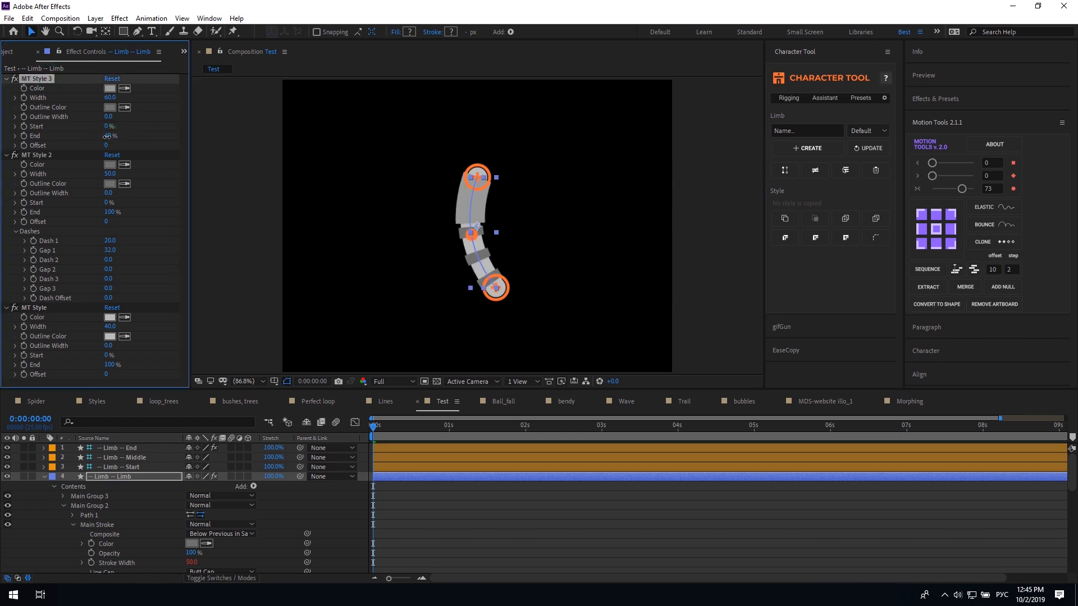
# Make MT Style 3 transparent, and toggle transparency for all styles of the Limb layer at once
pyautogui.keyDown('alt'); pyautogui.click(875, 237); pyautogui.keyUp('alt')
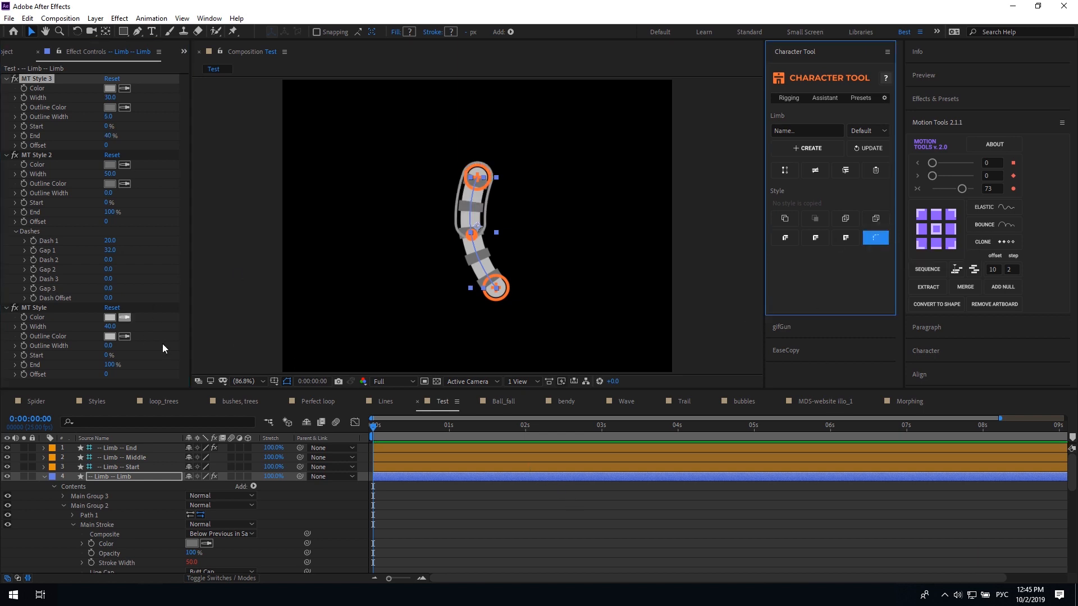
pyautogui.click(148, 476)
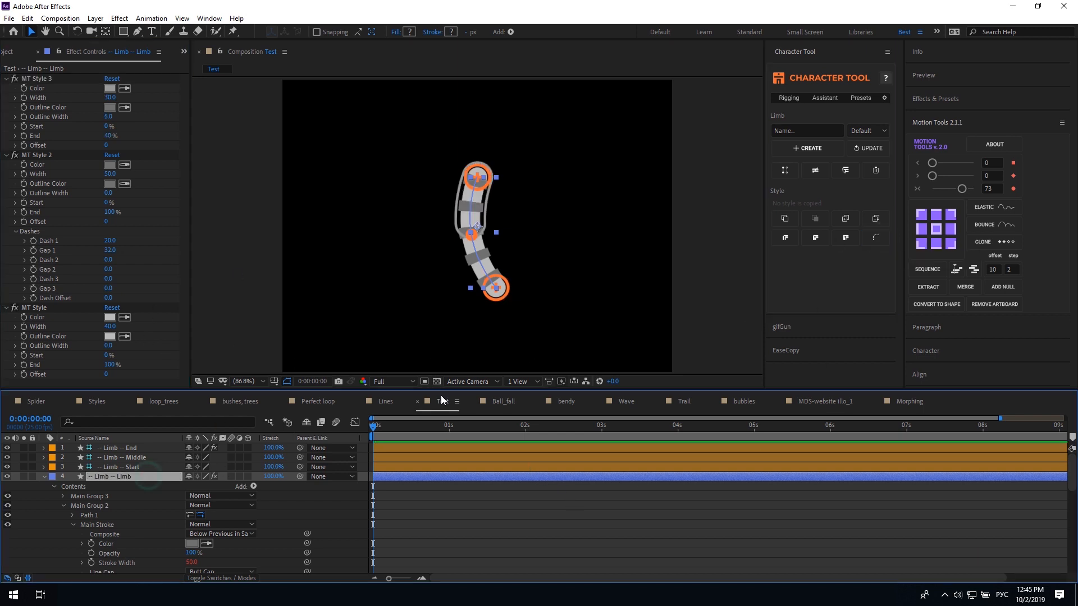
pyautogui.keyDown('alt'); pyautogui.click(875, 245); pyautogui.keyUp('alt')
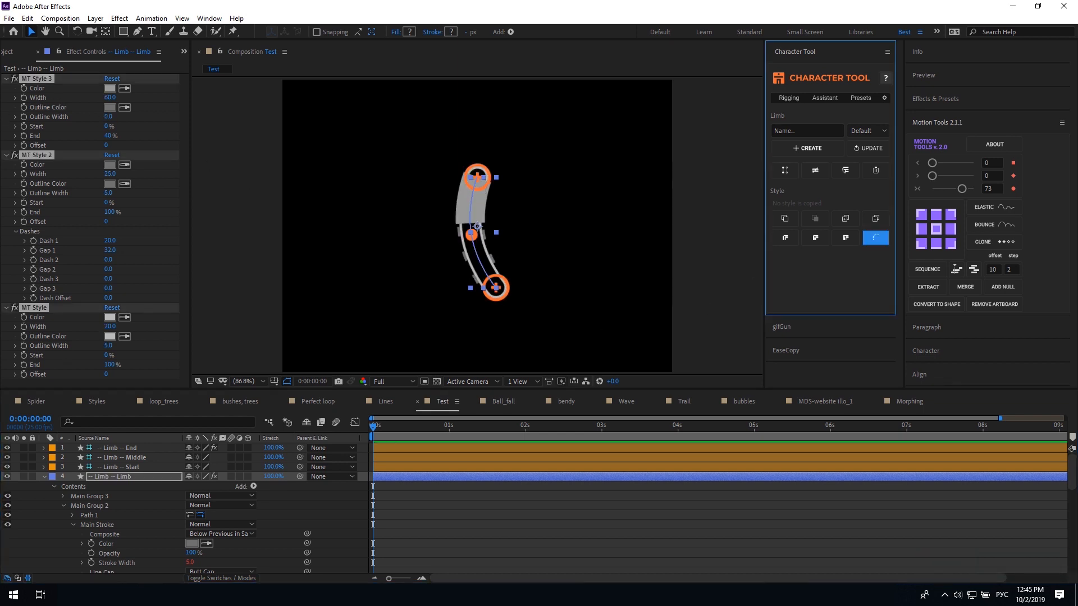
# Move the limb's End controller slightly up to bend the limb further, and clear the selection
pyautogui.moveTo(496, 287)
pyautogui.mouseDown()
pyautogui.moveTo(519, 259)
pyautogui.moveTo(513, 241)
pyautogui.moveTo(505, 298)
pyautogui.moveTo(495, 277)
pyautogui.mouseUp()
pyautogui.click(573, 524)
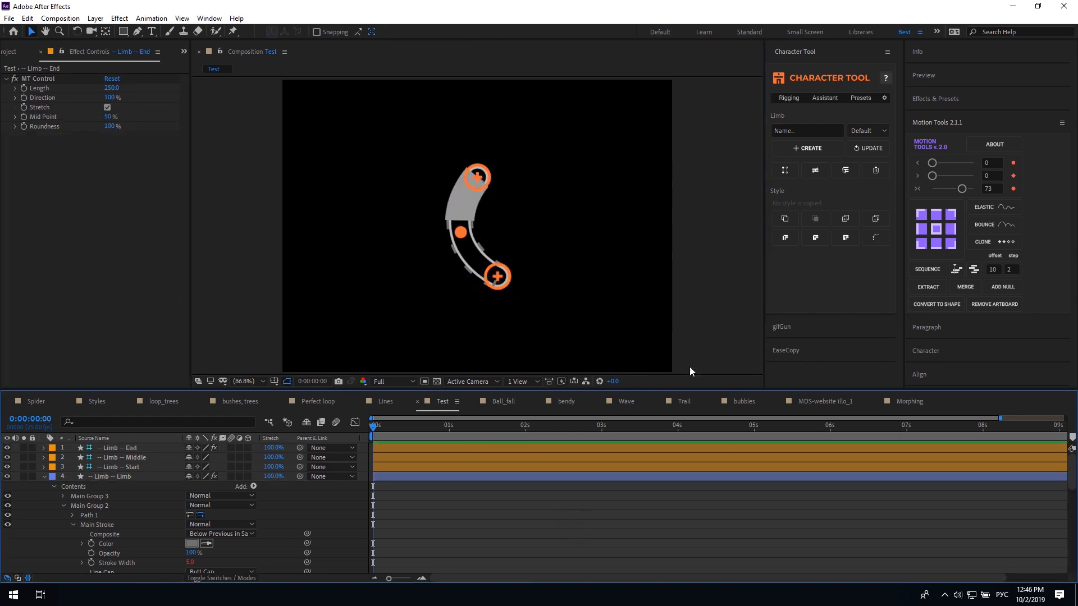
# In the Styles composition, move the limb's End controller down and to the left until the limb is almost straight
pyautogui.click(92, 402)
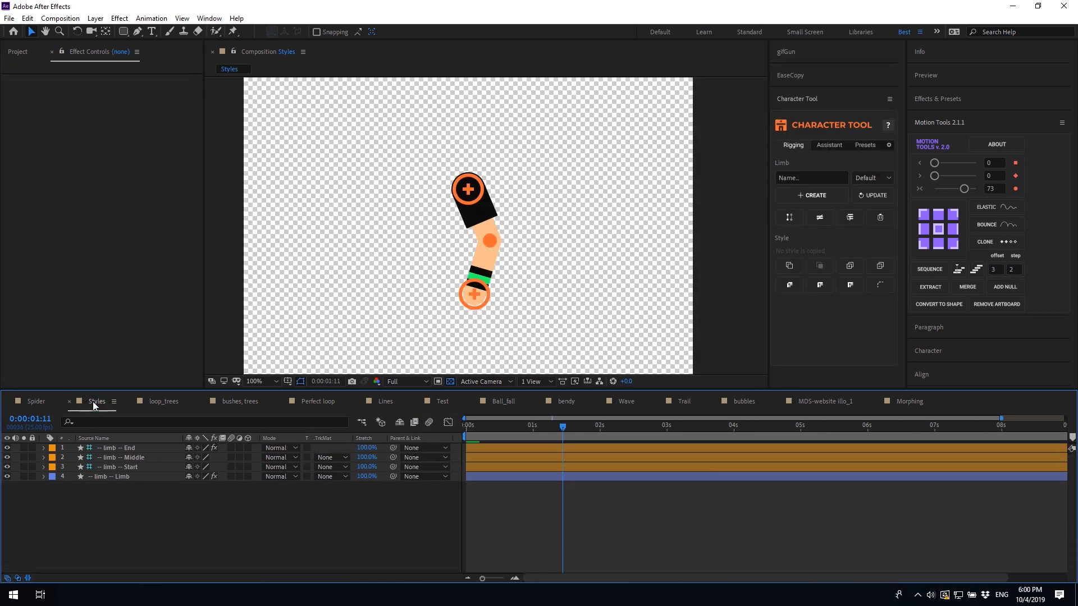
pyautogui.click(474, 296)
pyautogui.moveTo(474, 297); pyautogui.dragTo(459, 309)
pyautogui.click(490, 494)
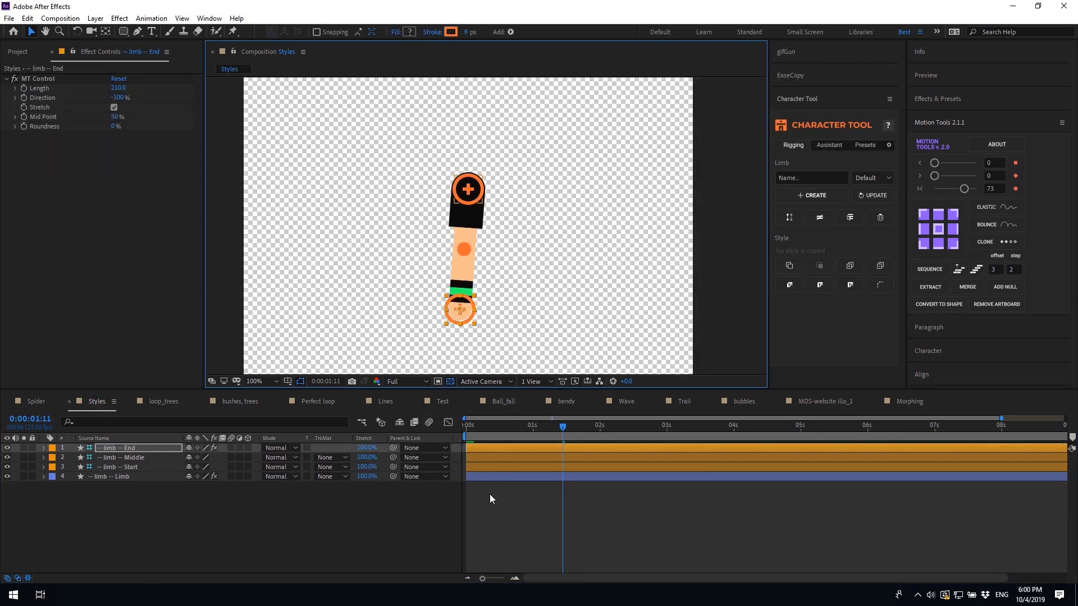
# Delete the existing limb from the Styles composition and create a new default limb
pyautogui.click(489, 477)
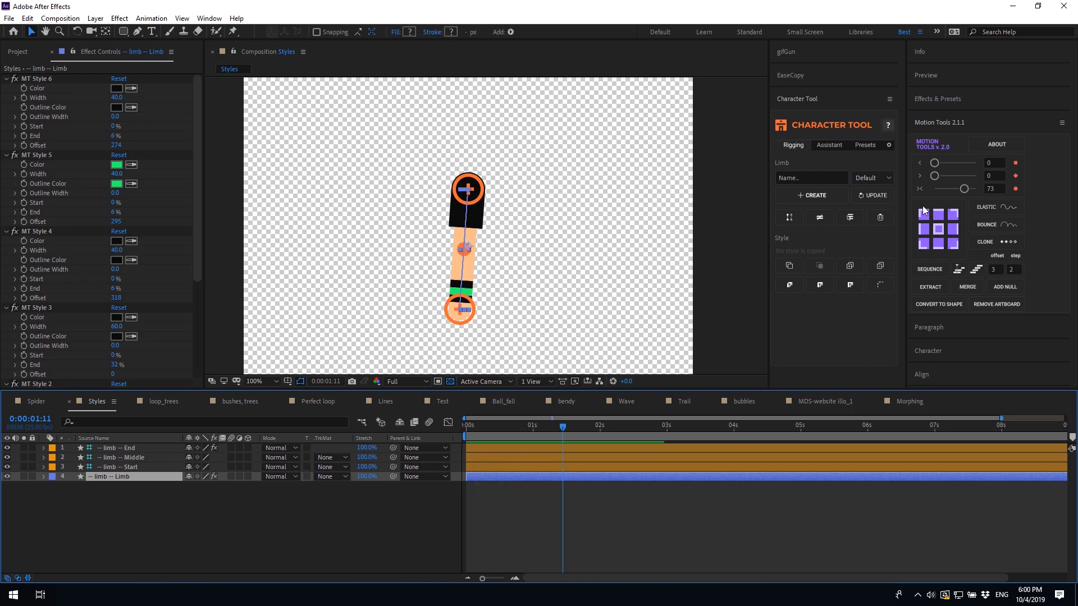
pyautogui.click(881, 220)
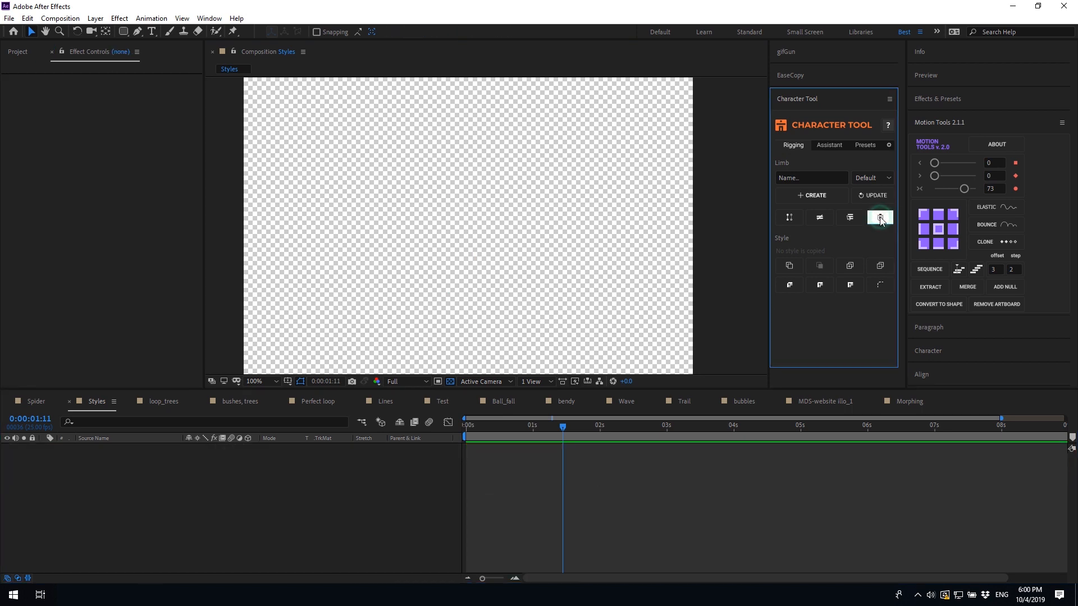
pyautogui.click(803, 197)
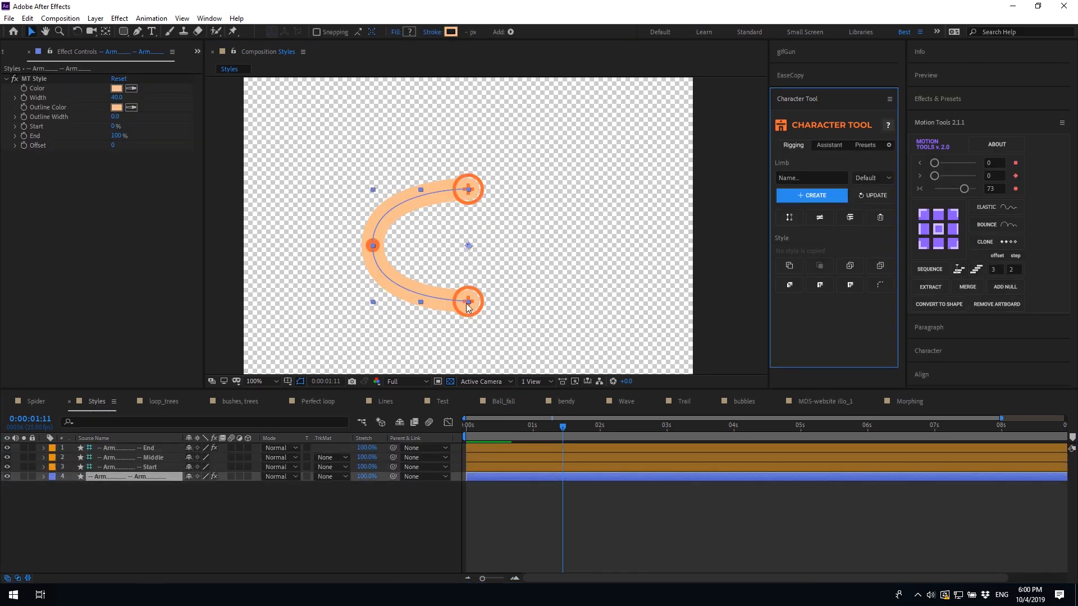
# Set the new limb's Length to 210 and Roundness to 0%, moving its End controller slightly up and left to bend it
pyautogui.click(467, 306)
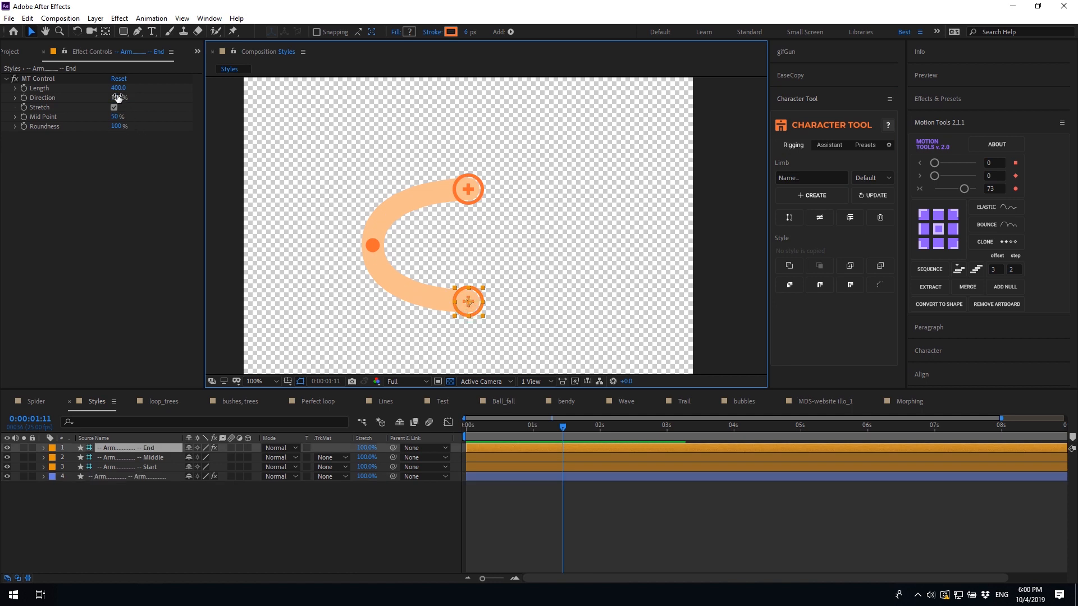
pyautogui.click(118, 88)
pyautogui.write('210')
pyautogui.click(117, 139)
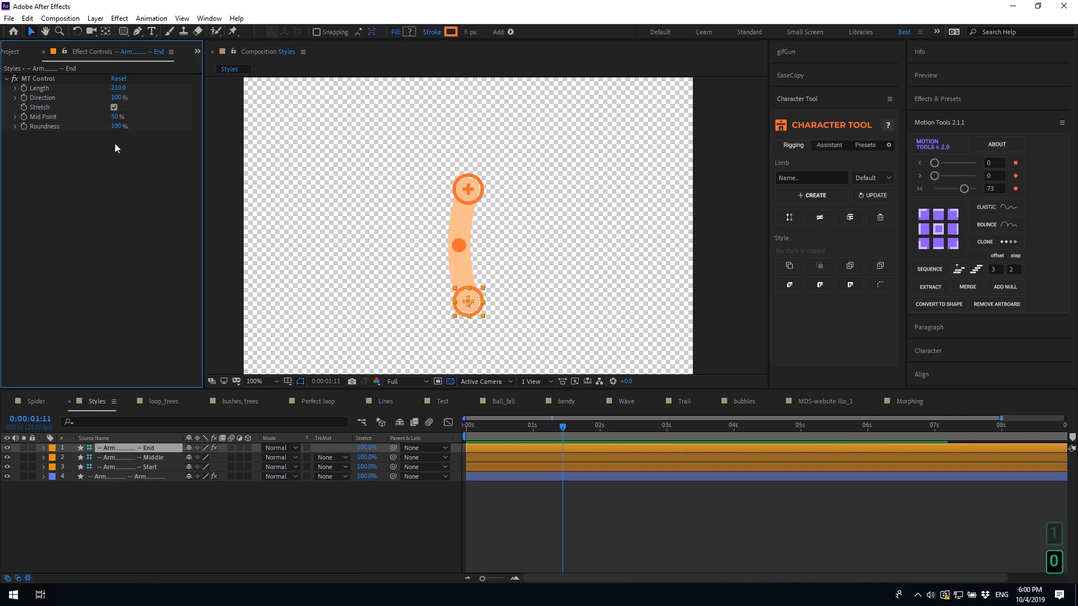
pyautogui.moveTo(466, 305); pyautogui.dragTo(450, 293)
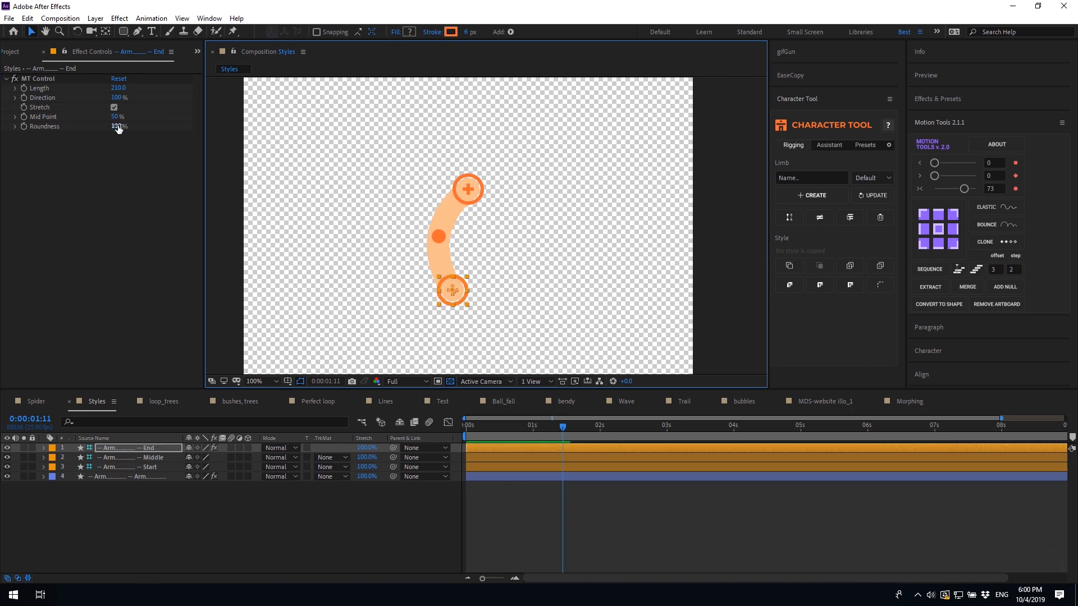
pyautogui.moveTo(118, 126); pyautogui.dragTo(61, 126)
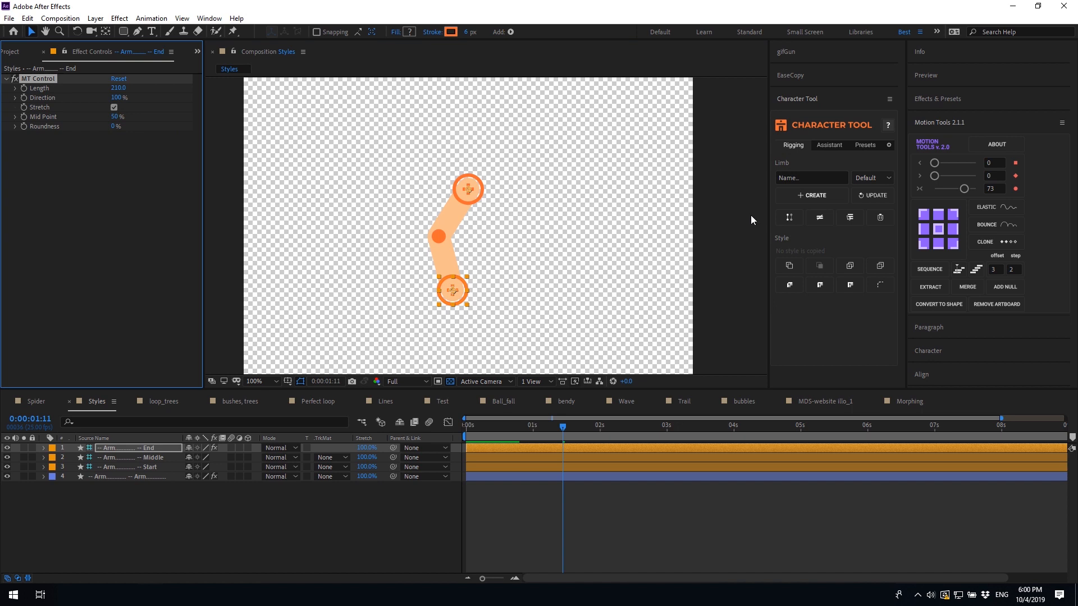
# Add a second style to the limb, set its End to 19% and change its color to near-black
pyautogui.click(850, 264)
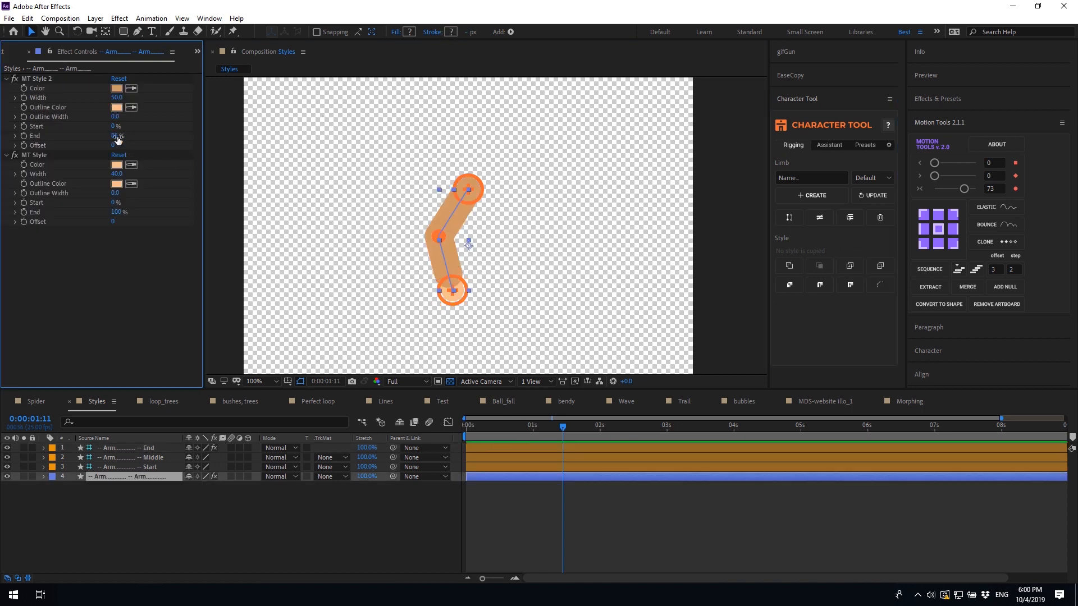
pyautogui.moveTo(115, 135); pyautogui.dragTo(86, 137)
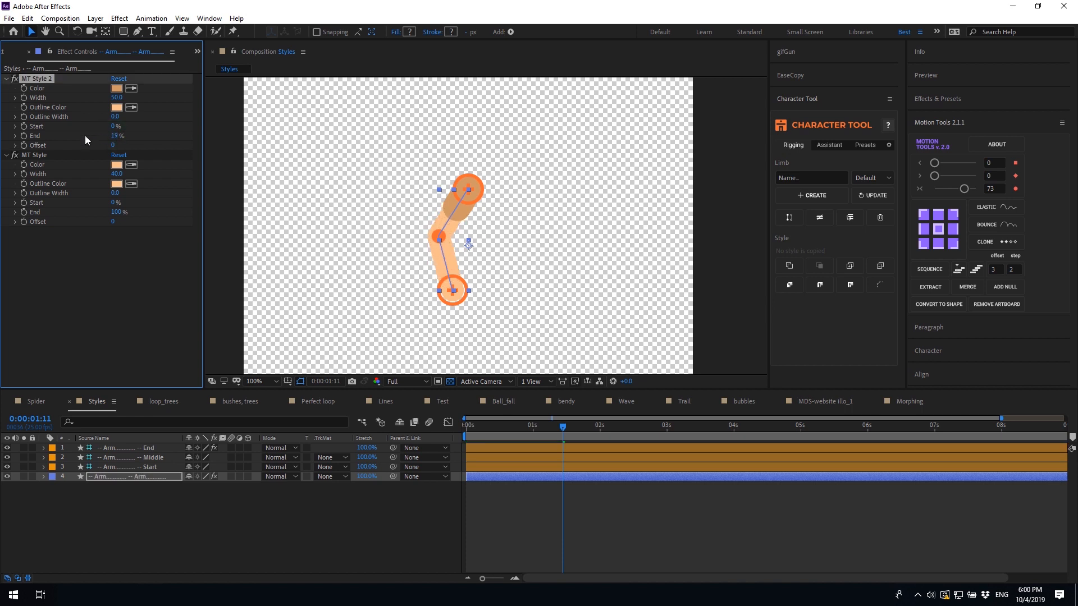
pyautogui.click(111, 88)
pyautogui.moveTo(168, 225); pyautogui.dragTo(86, 257)
pyautogui.click(383, 131)
# Match MT Style 2's outline color to its own near-black color by sampling it
pyautogui.click(132, 106)
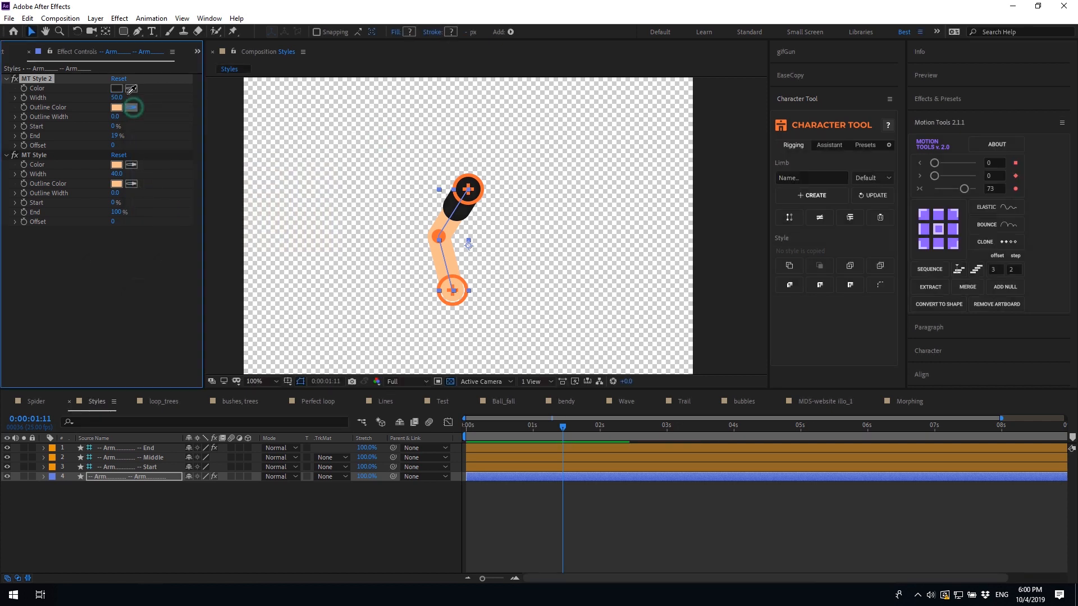
pyautogui.click(118, 88)
pyautogui.click(174, 138)
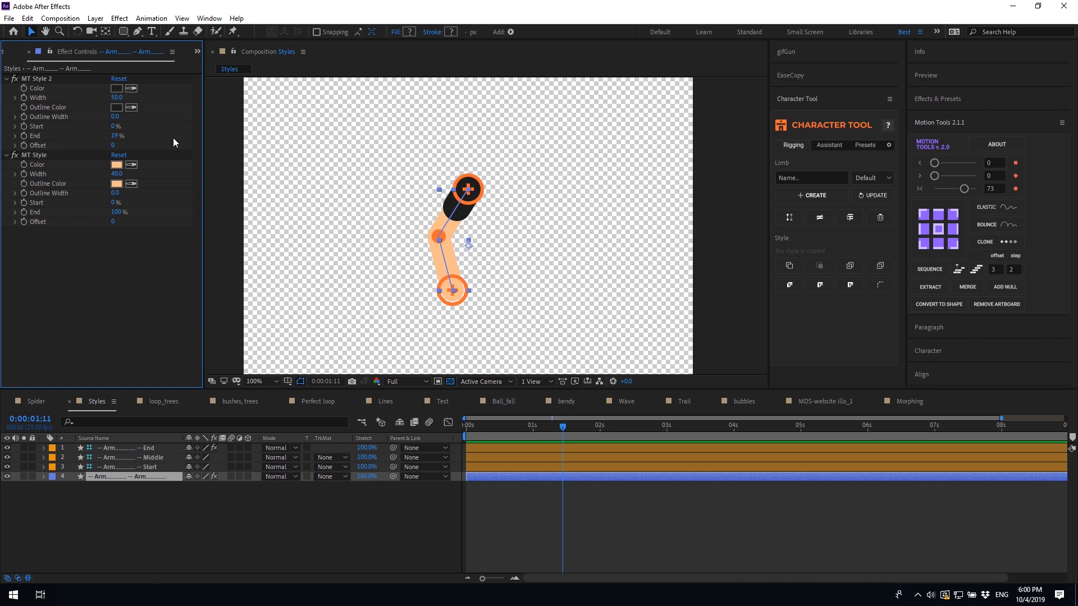
# Add a third style to the limb and give MT Style 3 flat caps
pyautogui.click(851, 269)
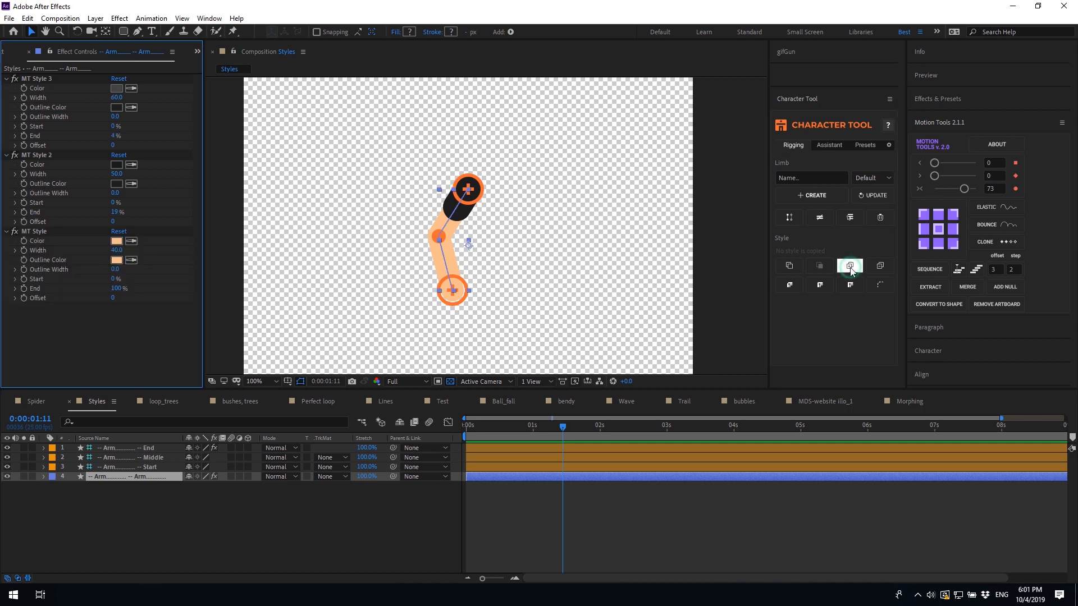
pyautogui.click(45, 79)
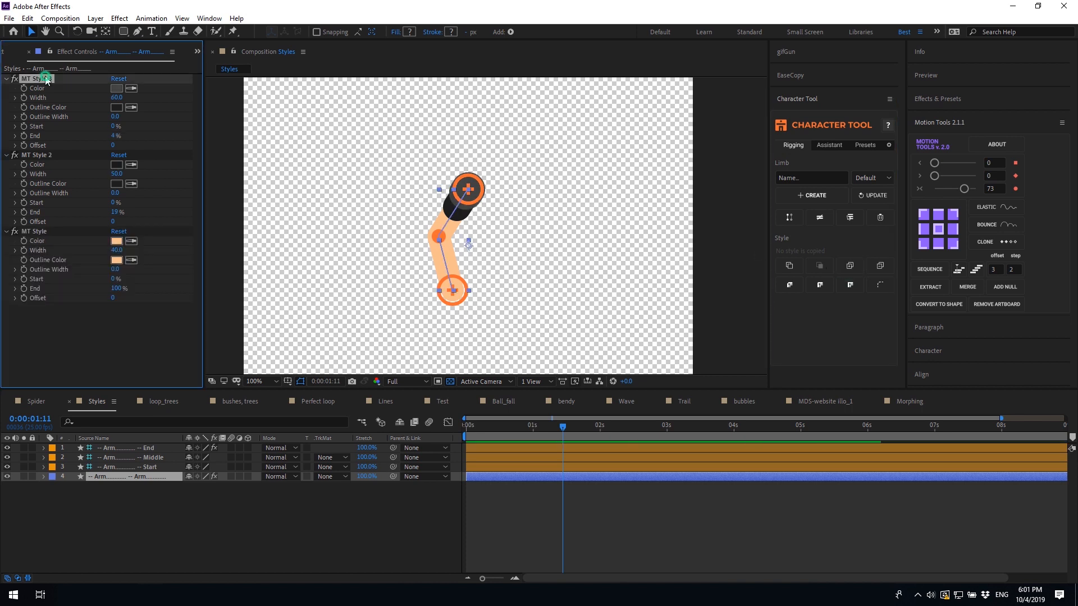
pyautogui.click(790, 285)
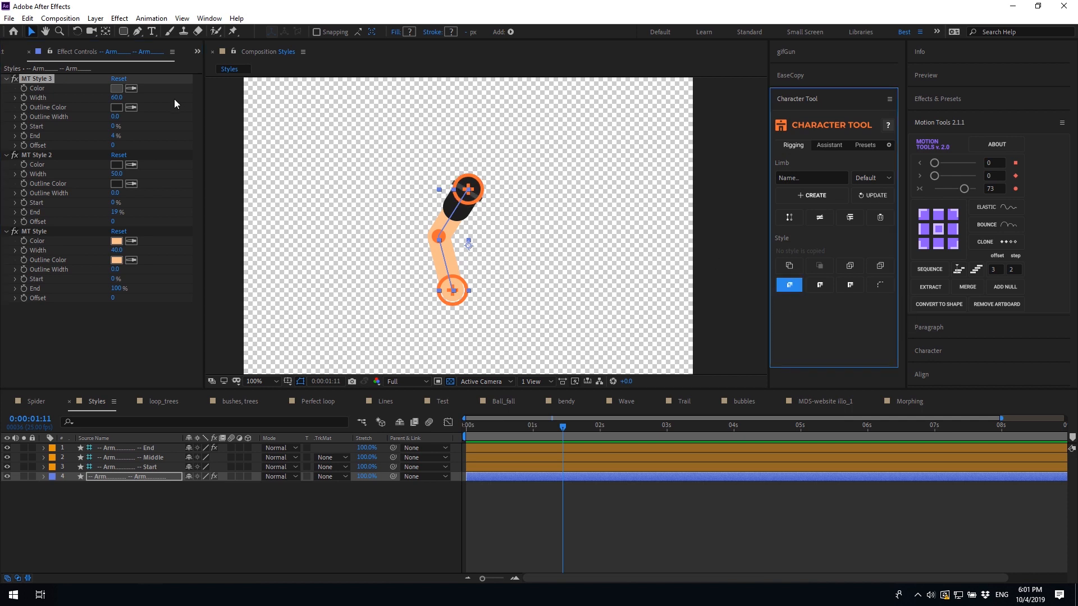
# Sample MT Style 2's near-black color for MT Style 3 and set MT Style 3's End to 36%
pyautogui.click(131, 88)
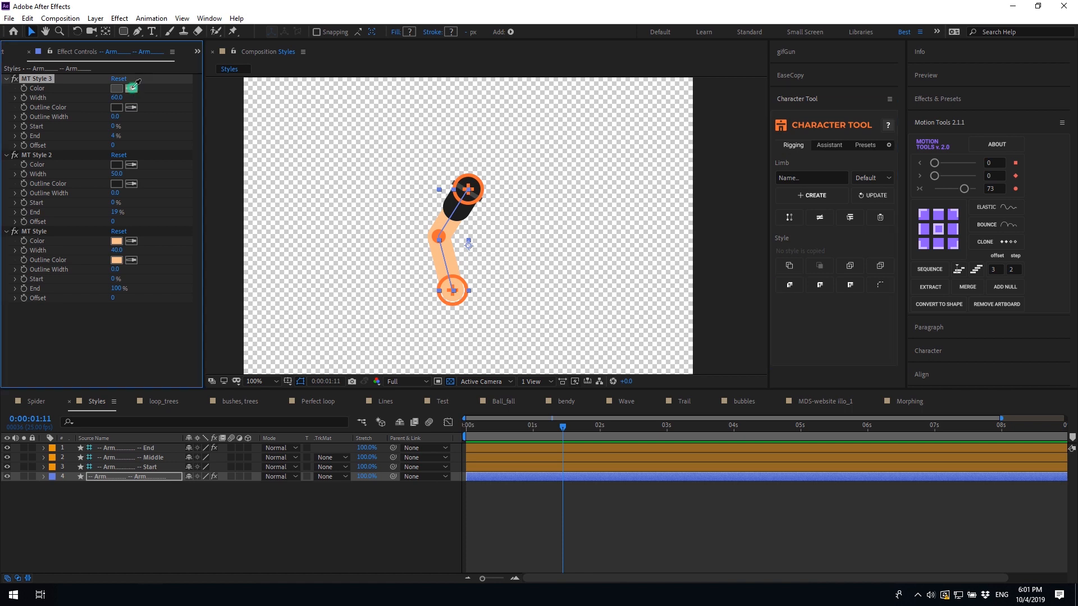
pyautogui.click(118, 164)
pyautogui.moveTo(114, 136); pyautogui.dragTo(130, 134)
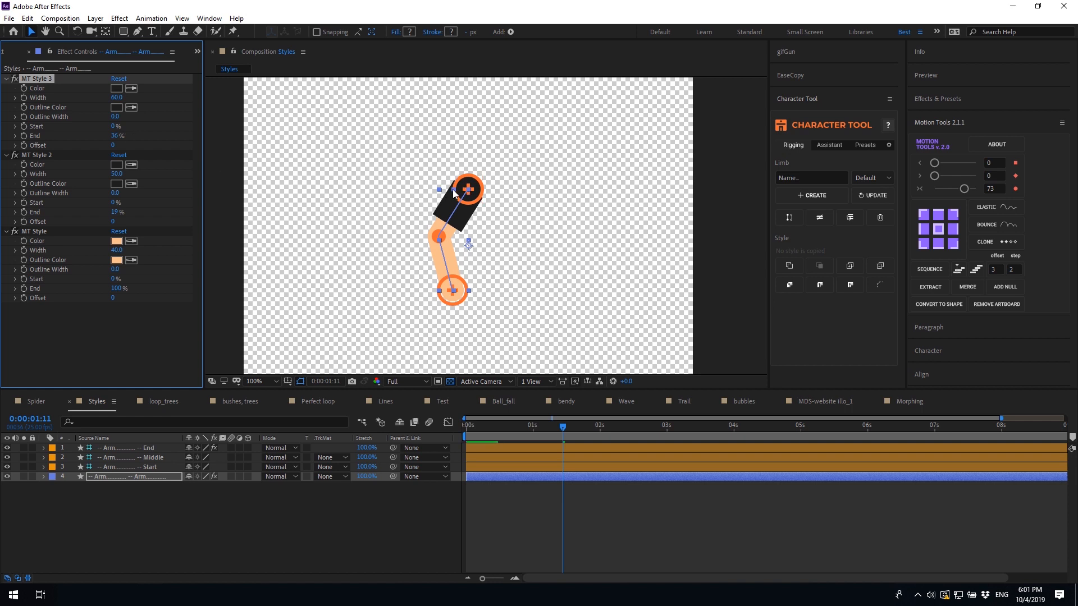
# Set MT Style 2's Width to 60 to match the upper sleeve
pyautogui.keyDown('alt'); pyautogui.scroll(2, 457, 191); pyautogui.keyUp('alt')
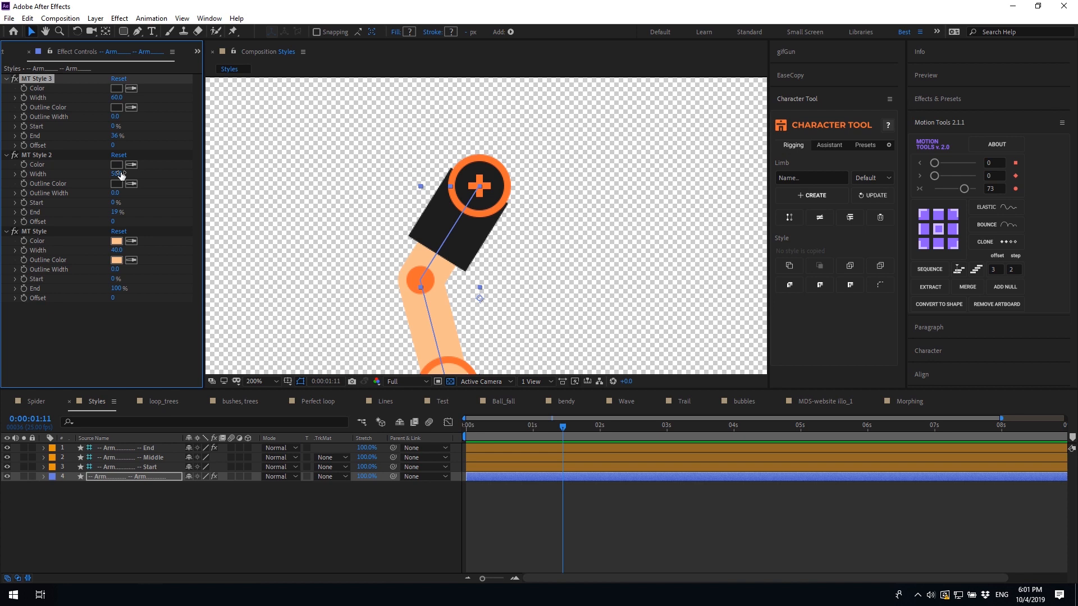
pyautogui.click(120, 174)
pyautogui.write('60')
# Add a fourth style to the limb layer with a Width of 40, sampling MT Style 3's near-black as its color
pyautogui.click(105, 479)
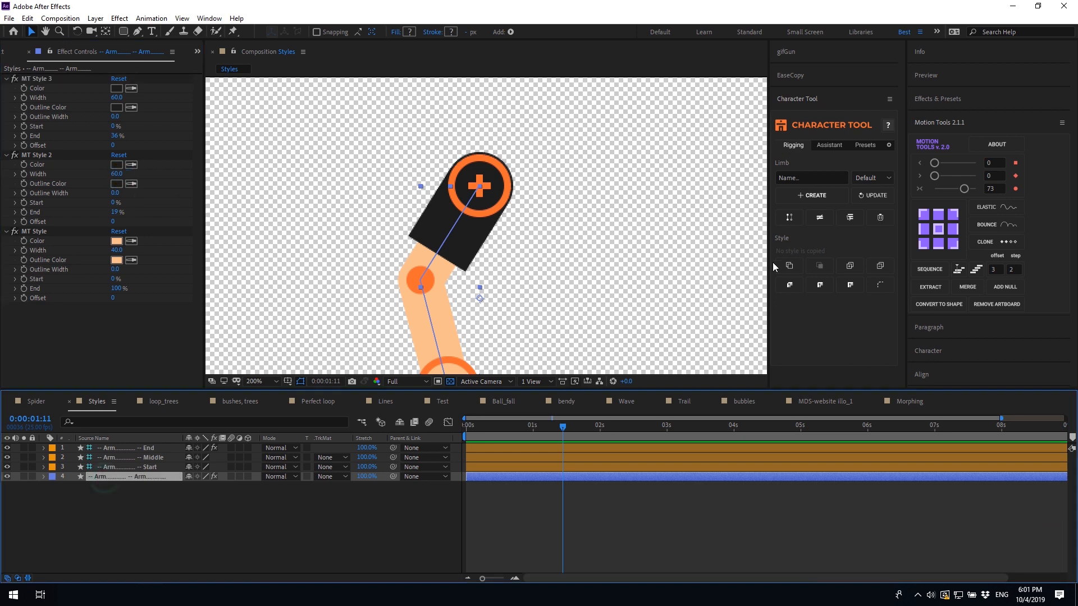
pyautogui.click(854, 267)
pyautogui.press(',')
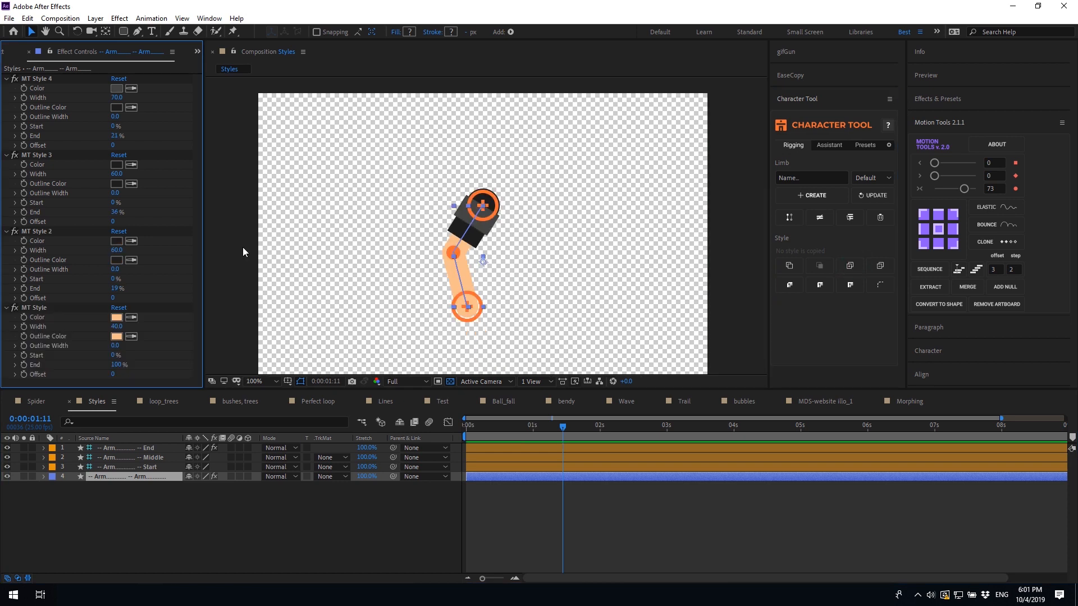
pyautogui.click(115, 98)
pyautogui.write('40')
pyautogui.press('Return')
pyautogui.click(131, 88)
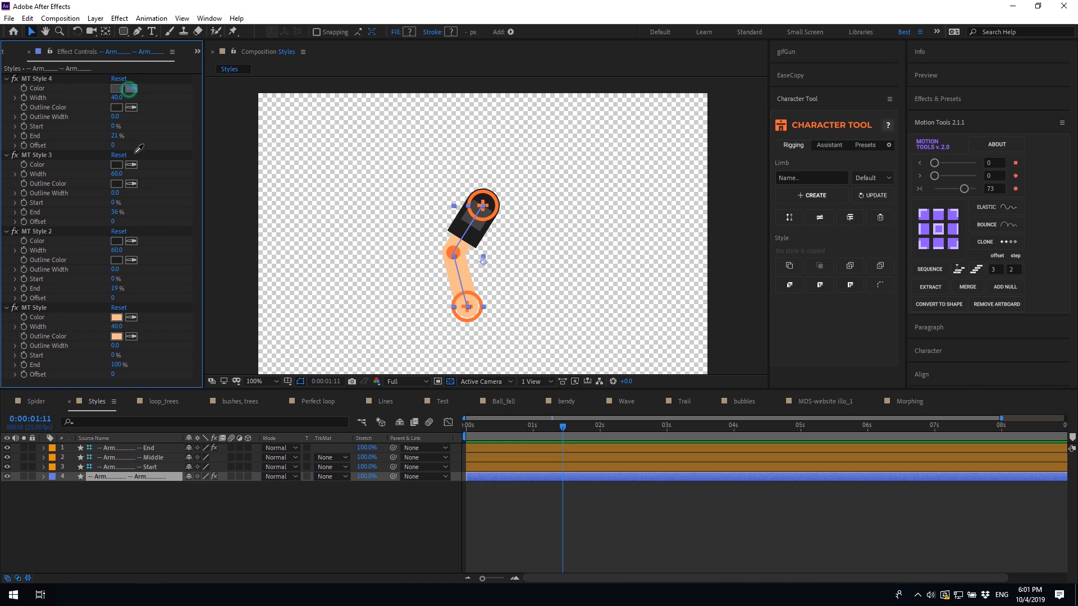
pyautogui.click(119, 169)
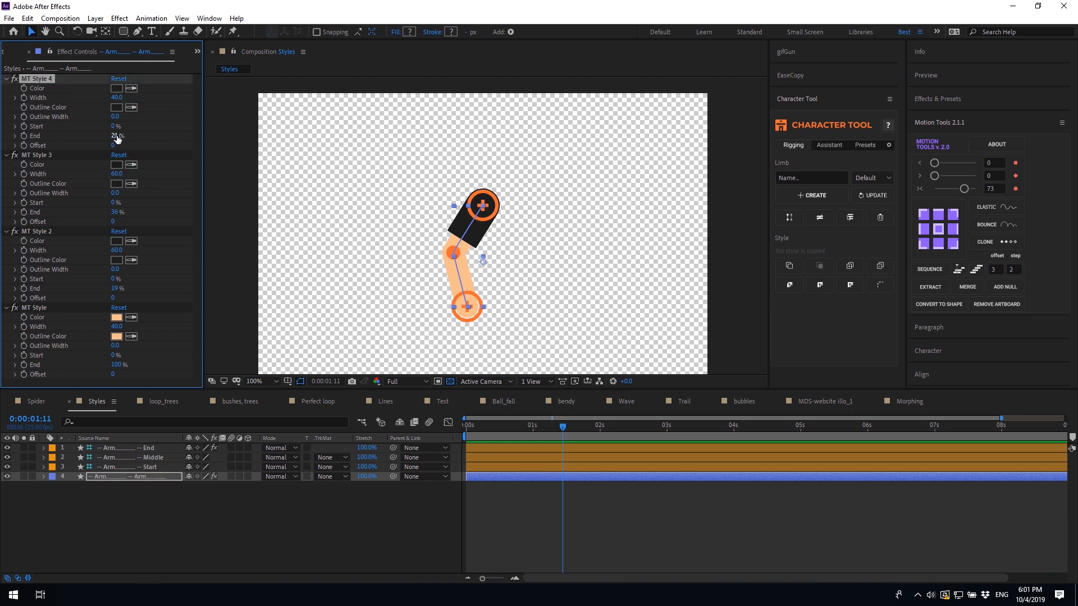
# Set MT Style 4's End to 6% and its Offset to 319 to place the band at the wrist
pyautogui.click(115, 136)
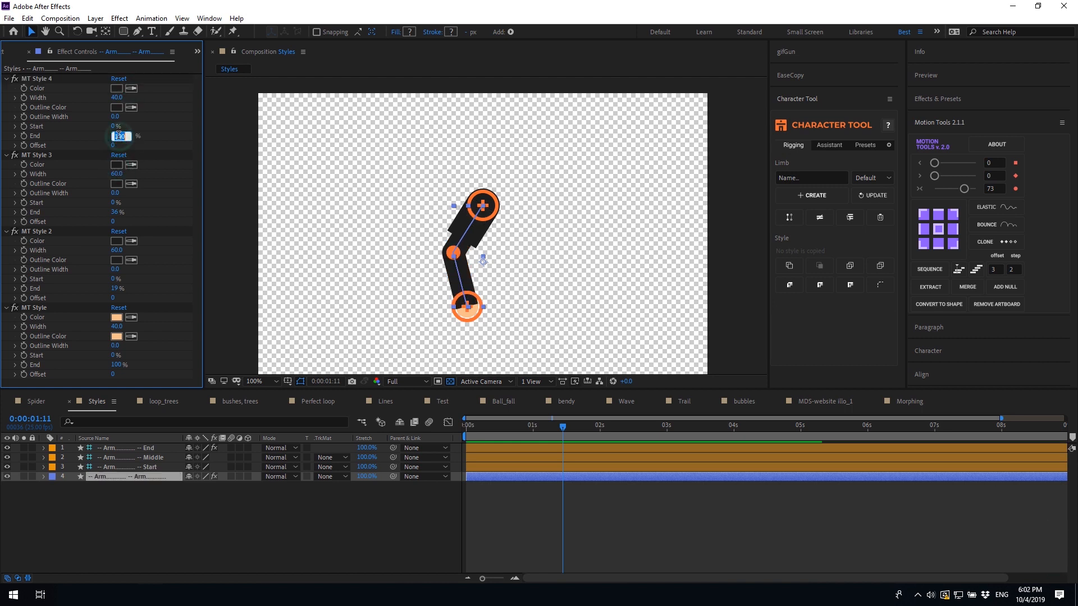
pyautogui.write('6')
pyautogui.click(157, 140)
pyautogui.moveTo(112, 146); pyautogui.dragTo(258, 146)
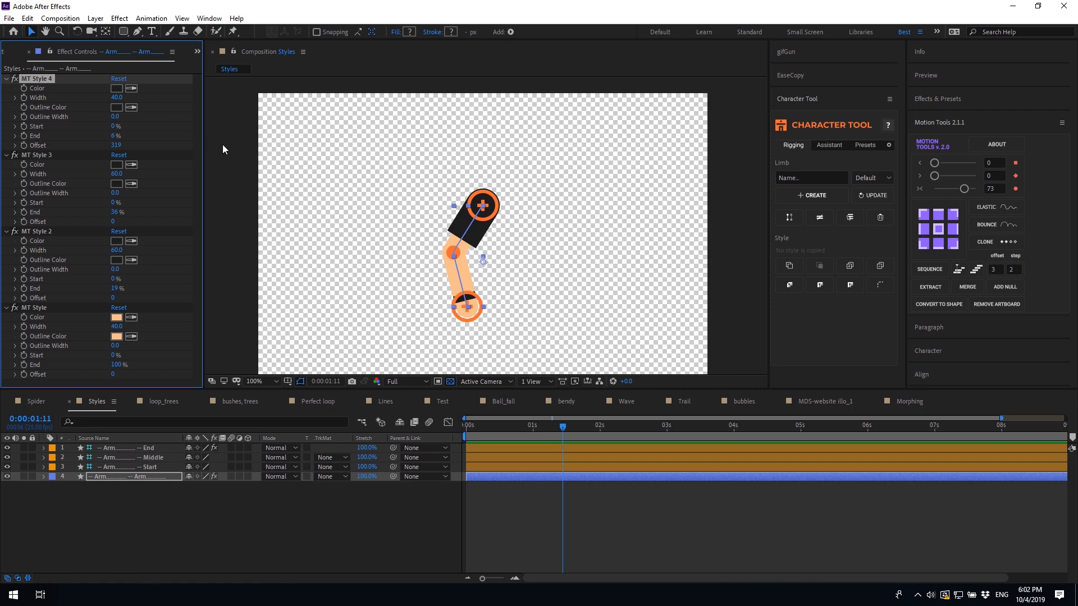
# Add a fifth style to the limb with Width 40, End 6% and Offset 303
pyautogui.click(850, 268)
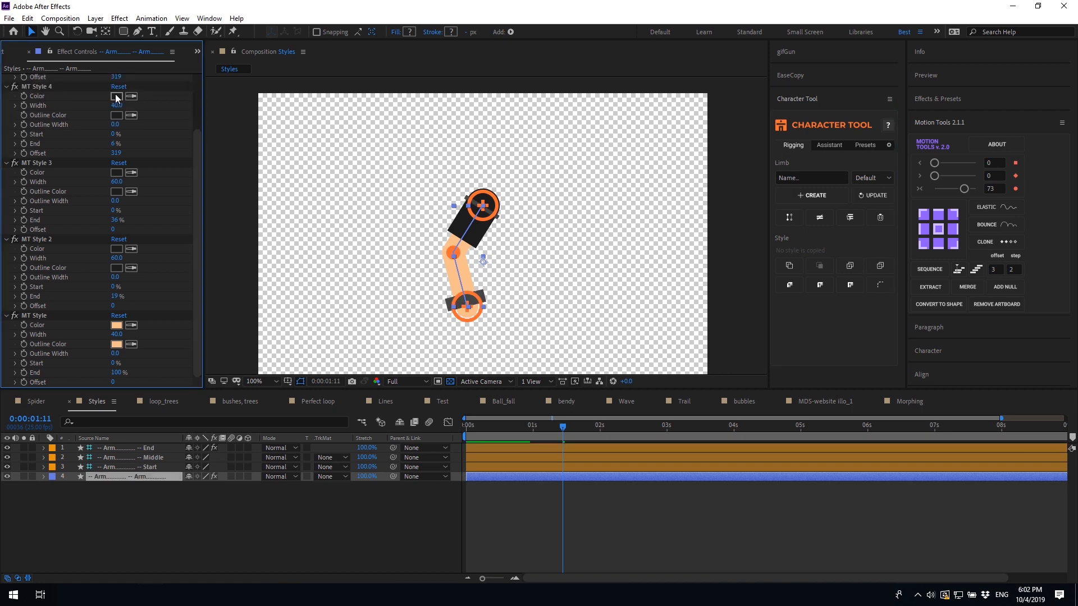
pyautogui.click(117, 97)
pyautogui.write('40')
pyautogui.press('Return')
pyautogui.click(115, 136)
pyautogui.write('6')
pyautogui.press('Return')
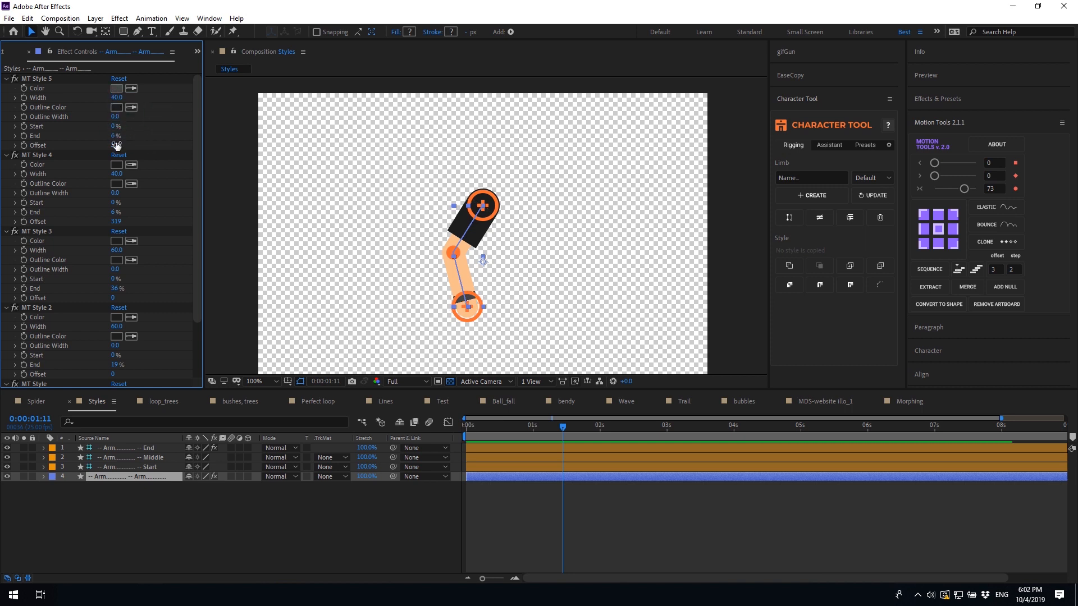
pyautogui.moveTo(116, 145)
pyautogui.mouseDown()
pyautogui.moveTo(130, 146)
pyautogui.moveTo(114, 151)
pyautogui.mouseUp()
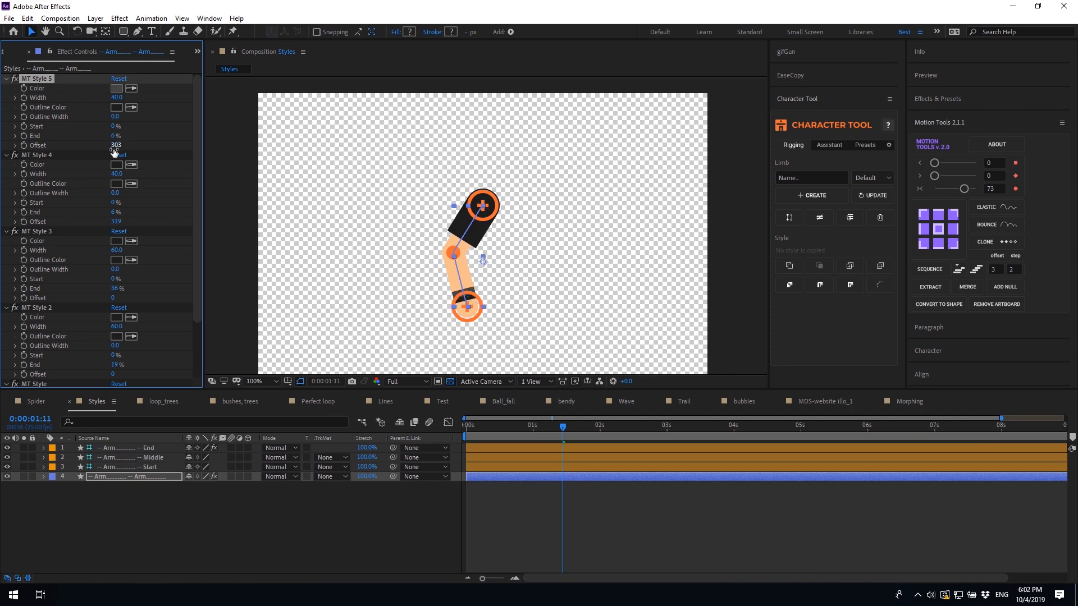
# Change MT Style 5's color to bright green and set its Offset to 294
pyautogui.click(116, 88)
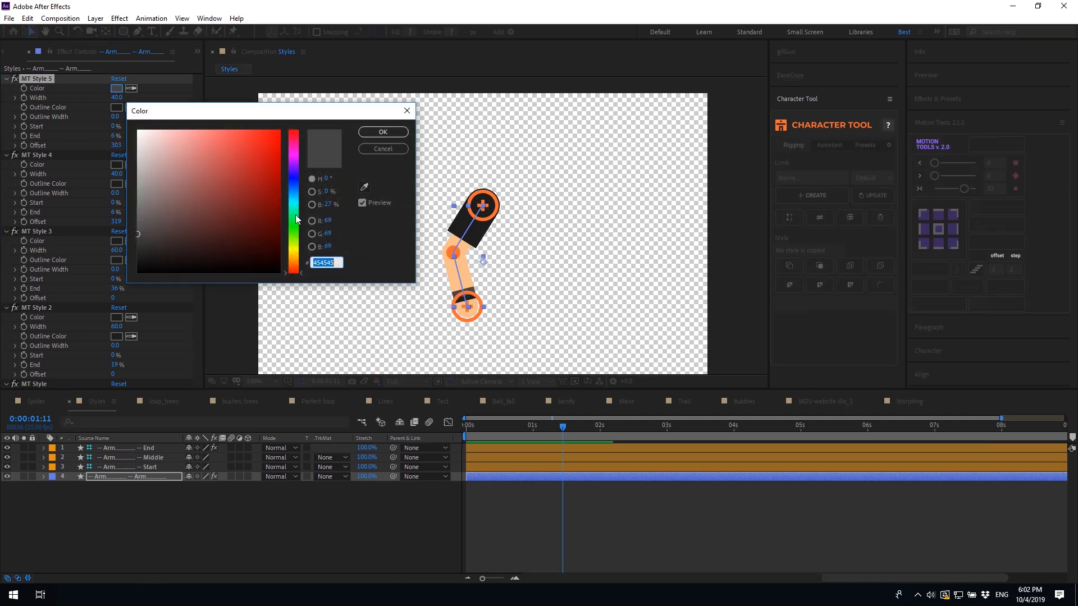
pyautogui.click(294, 216)
pyautogui.moveTo(266, 161); pyautogui.dragTo(274, 130)
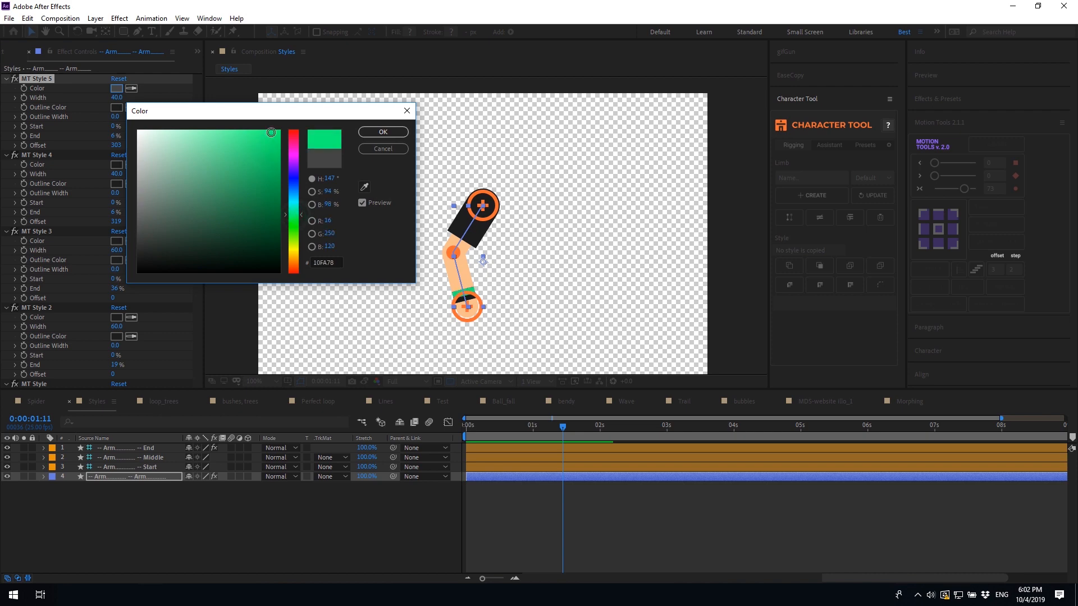
pyautogui.click(374, 132)
pyautogui.click(115, 144)
pyautogui.moveTo(117, 143); pyautogui.dragTo(110, 144)
# Add a sixth style to the limb and set its Width to 40 and End to 6%
pyautogui.click(848, 267)
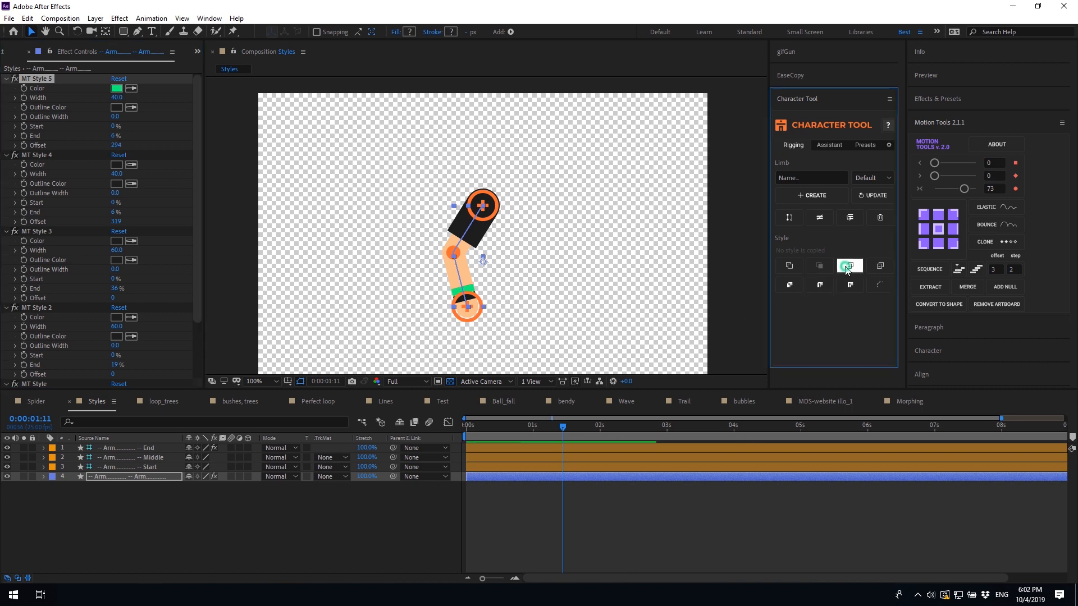
pyautogui.press('.')
pyautogui.press('space')
pyautogui.moveTo(477, 309); pyautogui.dragTo(481, 232)
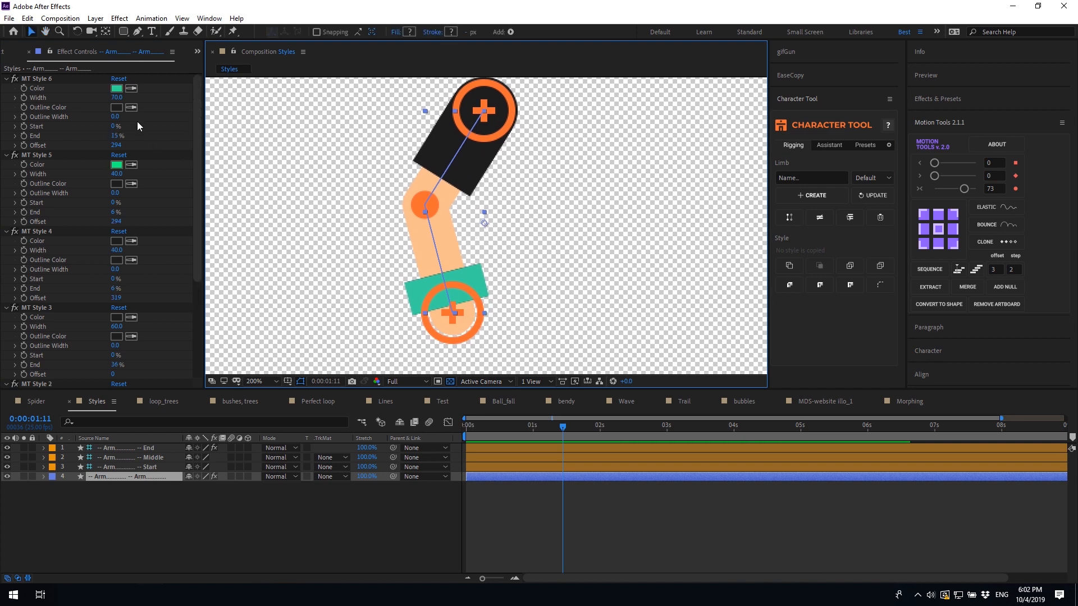
pyautogui.click(117, 98)
pyautogui.write('40')
pyautogui.press('Return')
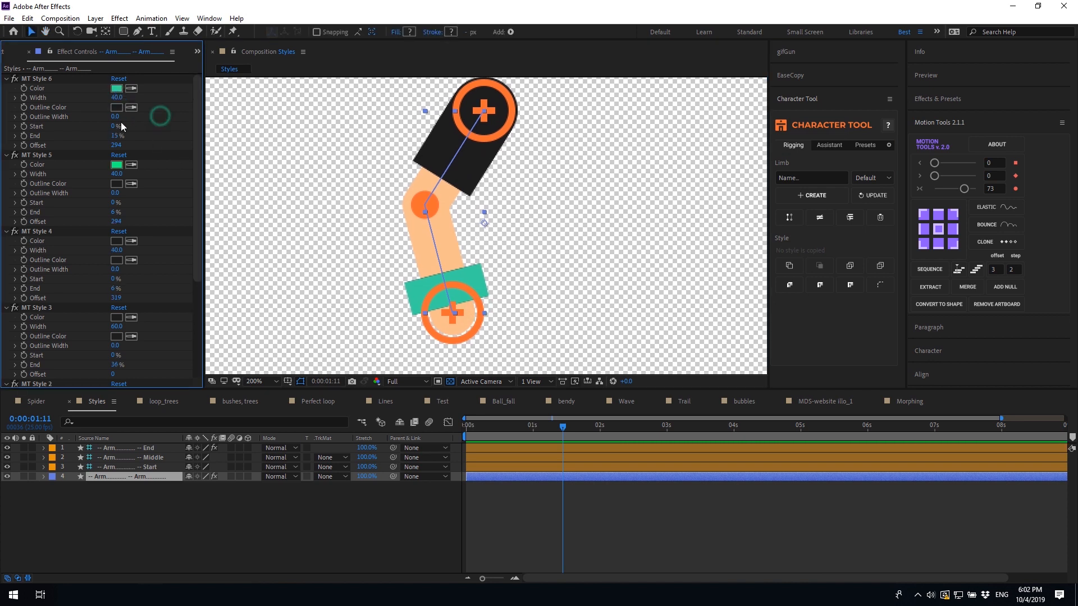
pyautogui.click(115, 136)
pyautogui.write('6')
pyautogui.click(156, 135)
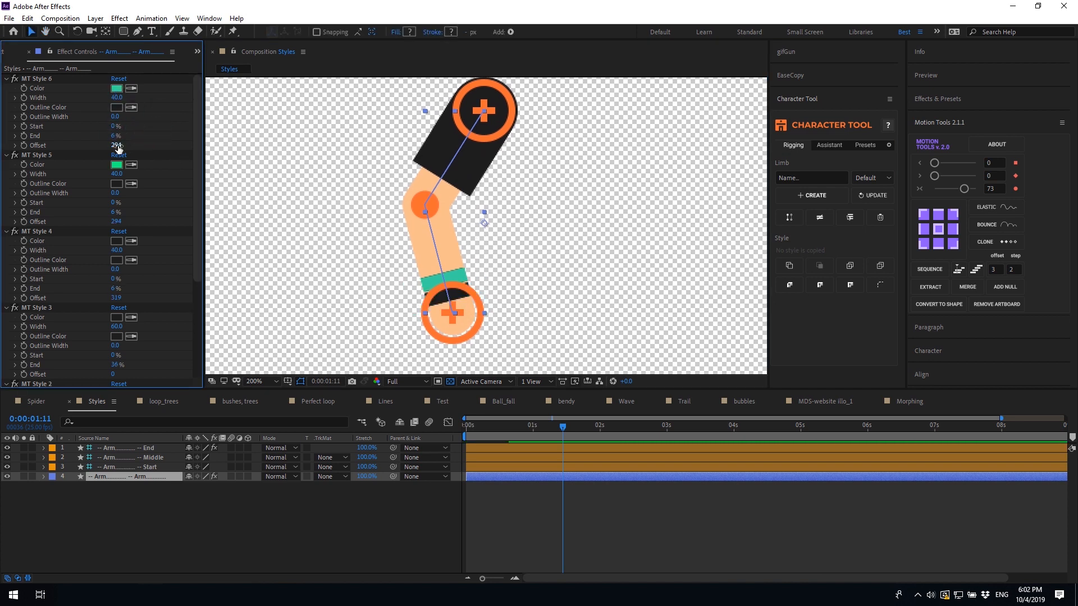
# Adjust the wrist bands' spacing by setting the Offset of MT Style 6 to 278 and of MT Style 5 to 298
pyautogui.moveTo(115, 145); pyautogui.dragTo(110, 150)
pyautogui.click(114, 223)
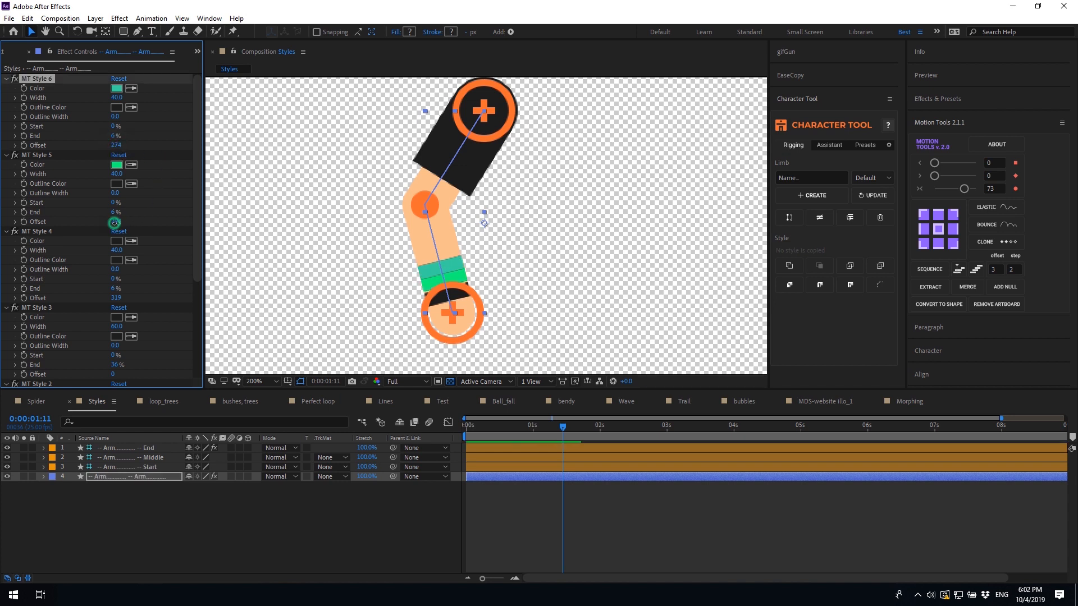
pyautogui.moveTo(114, 223); pyautogui.dragTo(116, 222)
pyautogui.moveTo(115, 146); pyautogui.dragTo(119, 147)
# Sample MT Style 5's green for its outline color, and MT Style 6's dark outline color for that style's main color
pyautogui.click(131, 184)
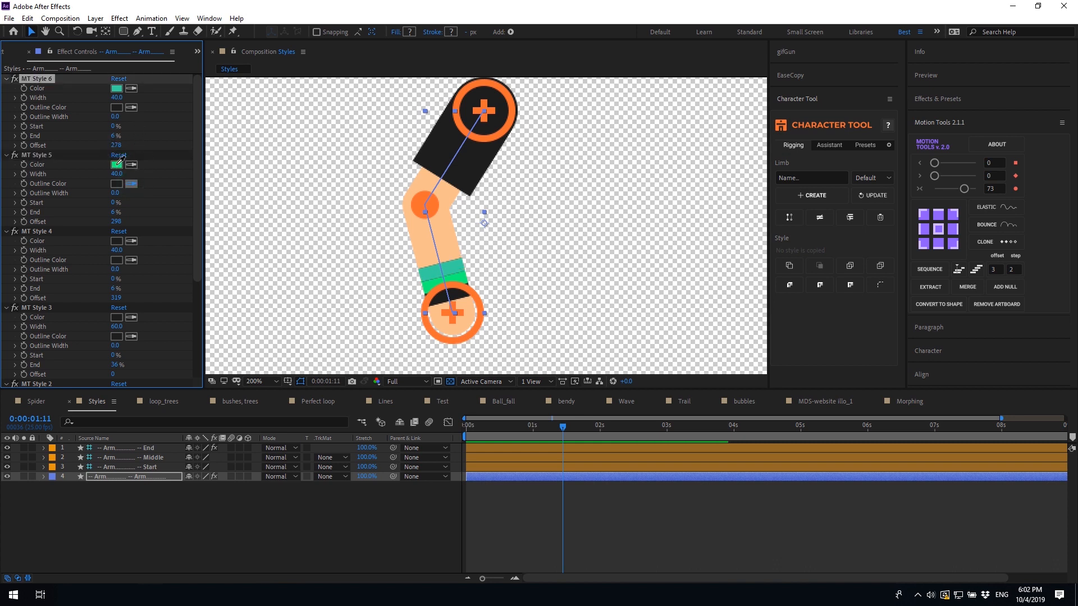
pyautogui.click(116, 165)
pyautogui.click(132, 88)
pyautogui.click(117, 108)
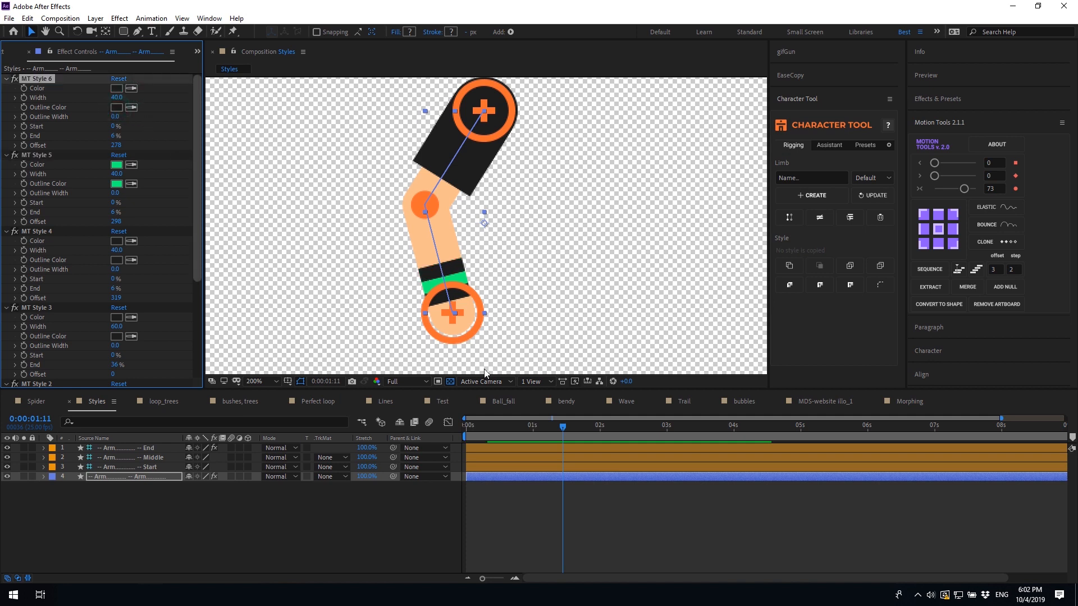
# Bend the arm by moving its end controller to the right, and freeze the limb's live style updates
pyautogui.click(585, 508)
pyautogui.press(',')
pyautogui.moveTo(478, 272); pyautogui.dragTo(509, 272)
pyautogui.click(584, 476)
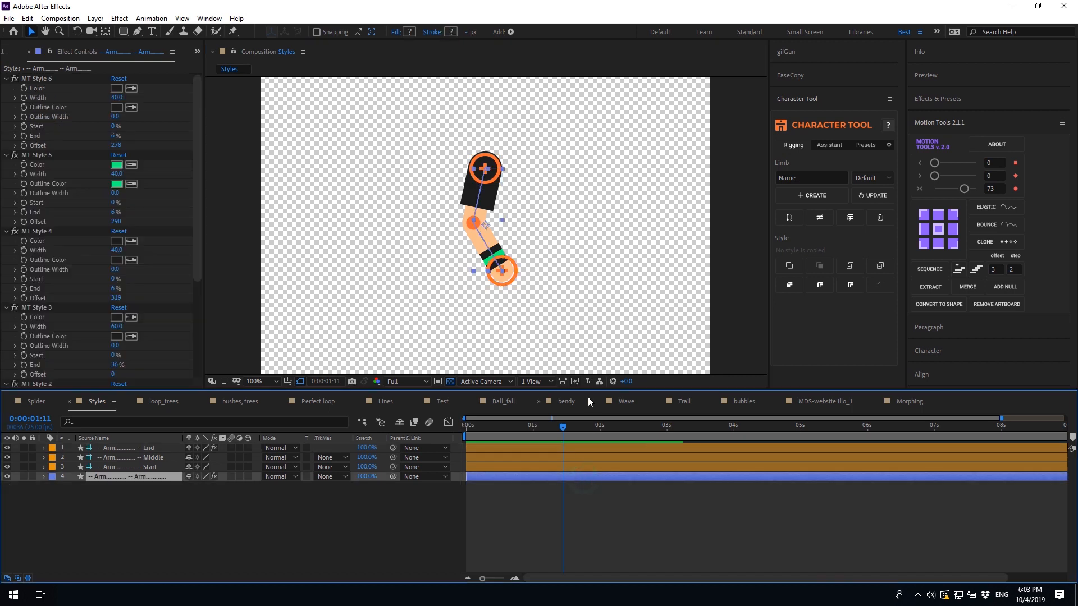
pyautogui.click(823, 220)
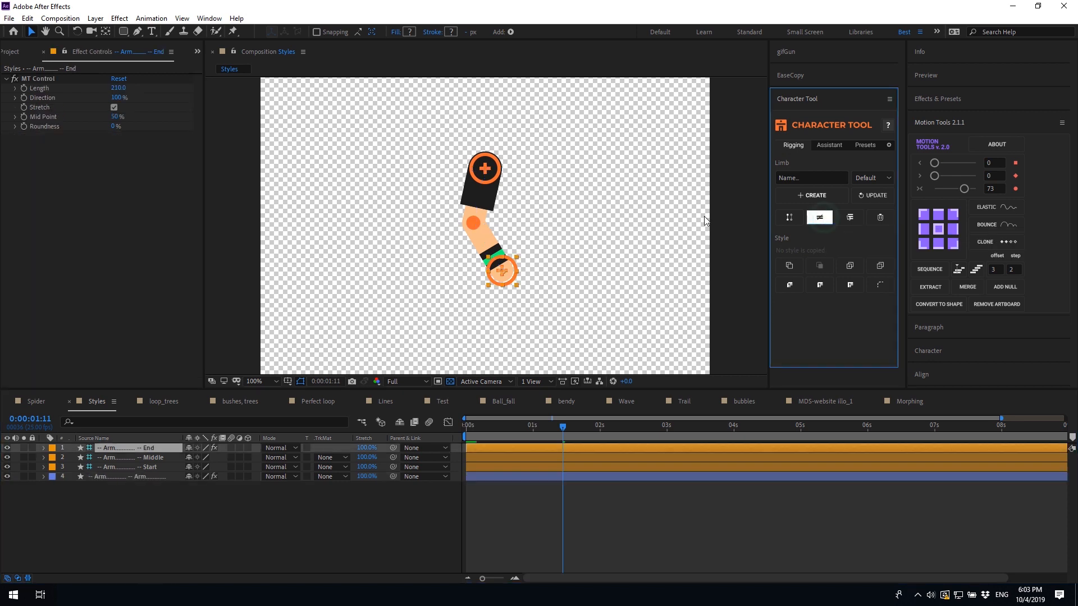
# Set MT Style 6's Width to 61 and MT Style 5's Width to 71, and turn live style updates back on
pyautogui.click(109, 474)
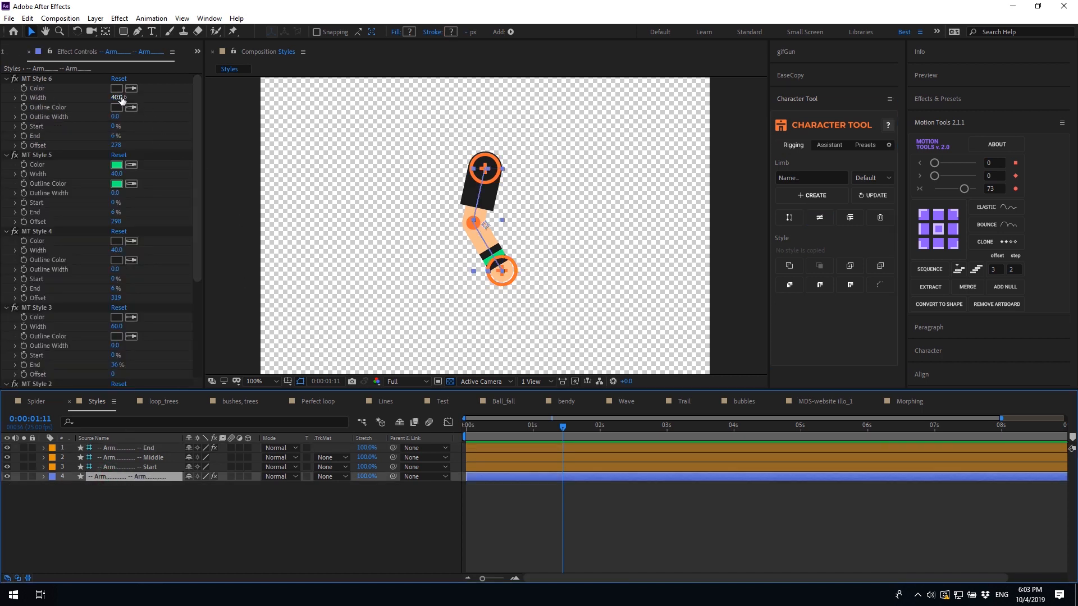
pyautogui.moveTo(116, 98); pyautogui.dragTo(141, 98)
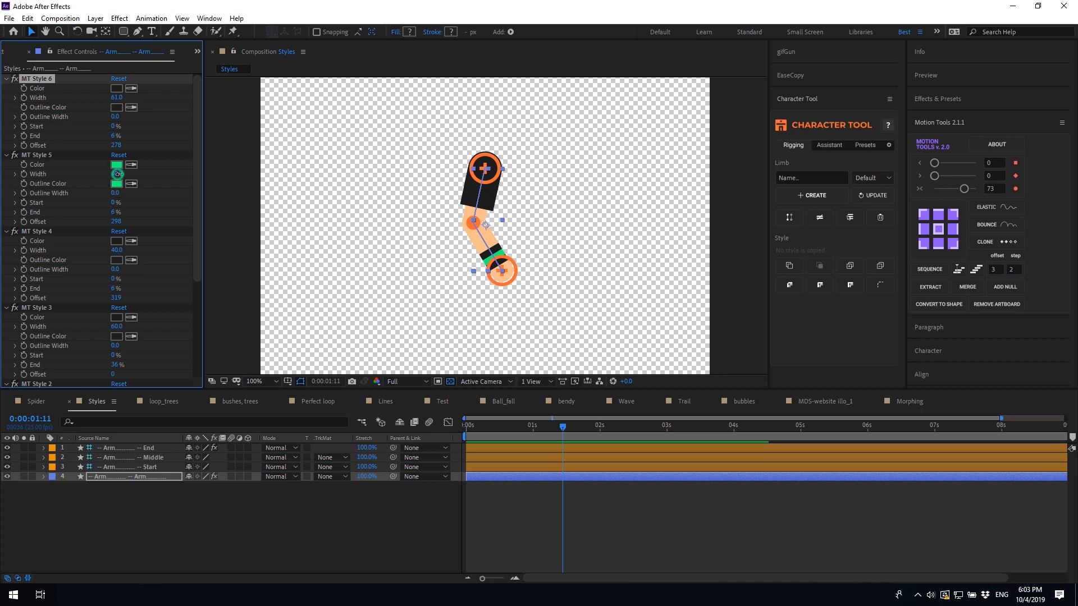
pyautogui.moveTo(118, 174); pyautogui.dragTo(135, 174)
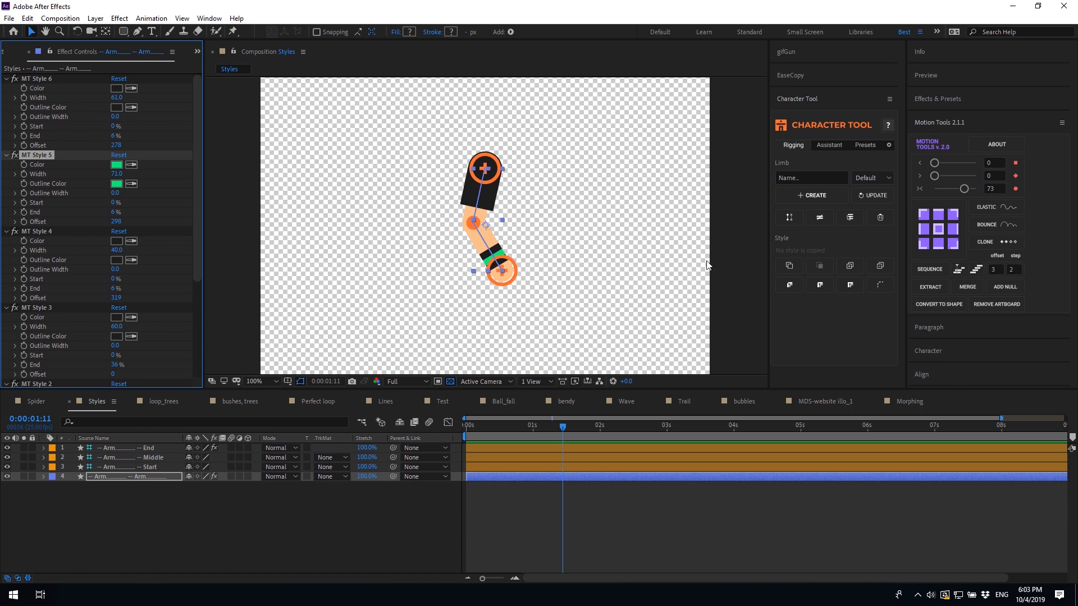
pyautogui.click(827, 221)
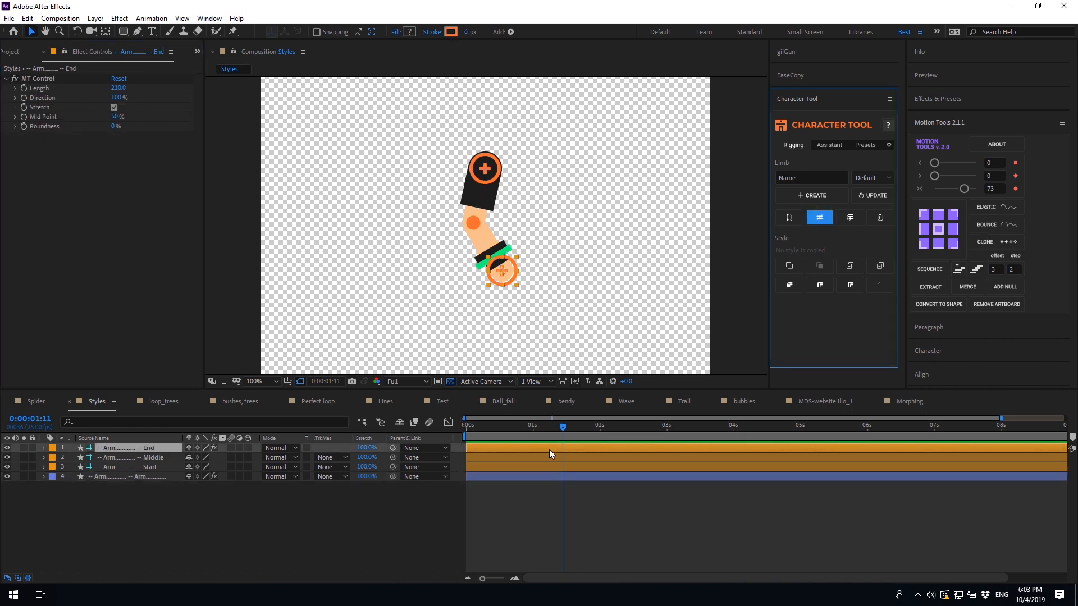
# Set the Width of both MT Style 5 and MT Style 6 back to 40
pyautogui.click(541, 480)
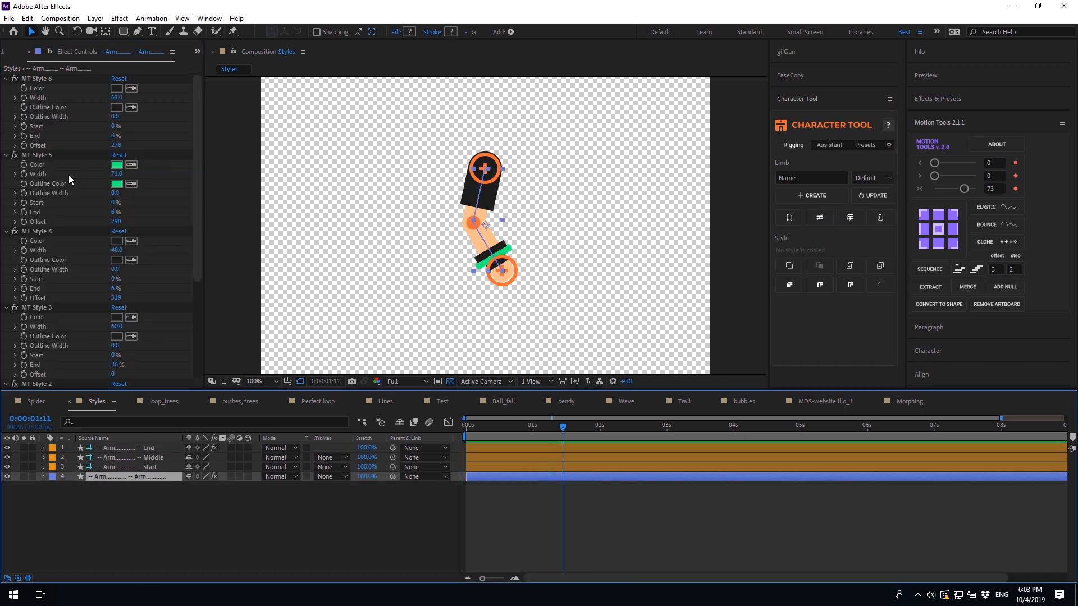
pyautogui.click(116, 174)
pyautogui.write('40')
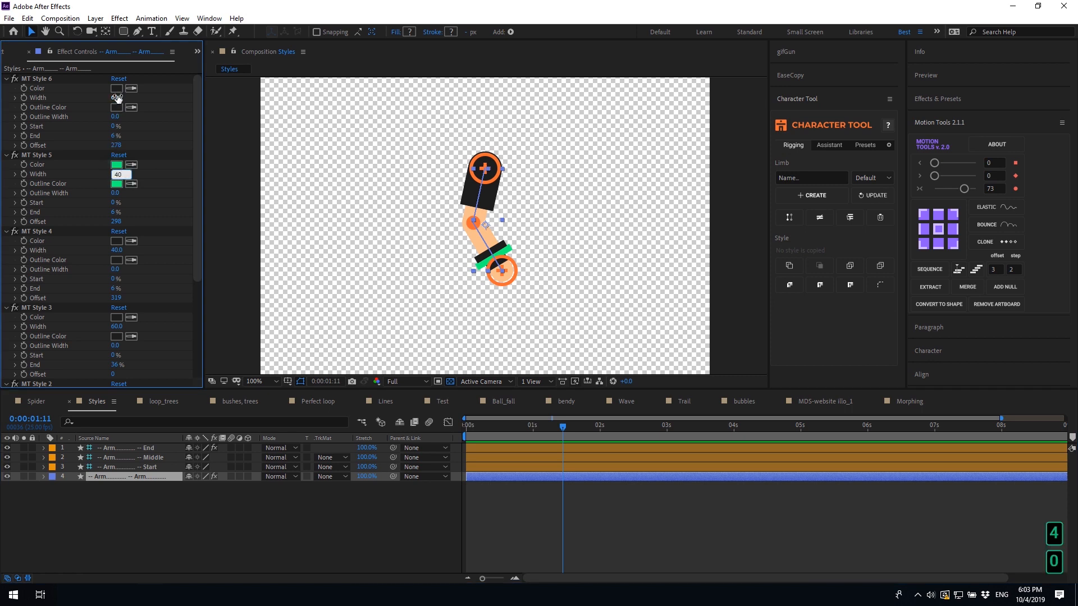
pyautogui.click(117, 98)
pyautogui.write('40')
pyautogui.click(339, 259)
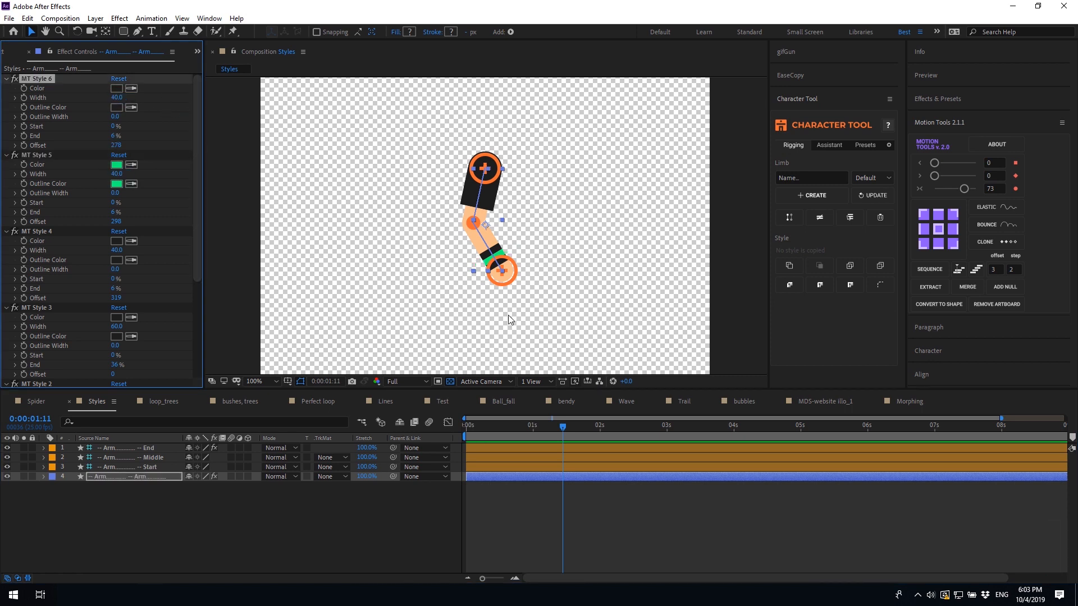
# Reduce the limb to its plain base style and repose the arm with its end controller
pyautogui.moveTo(507, 276); pyautogui.dragTo(450, 282)
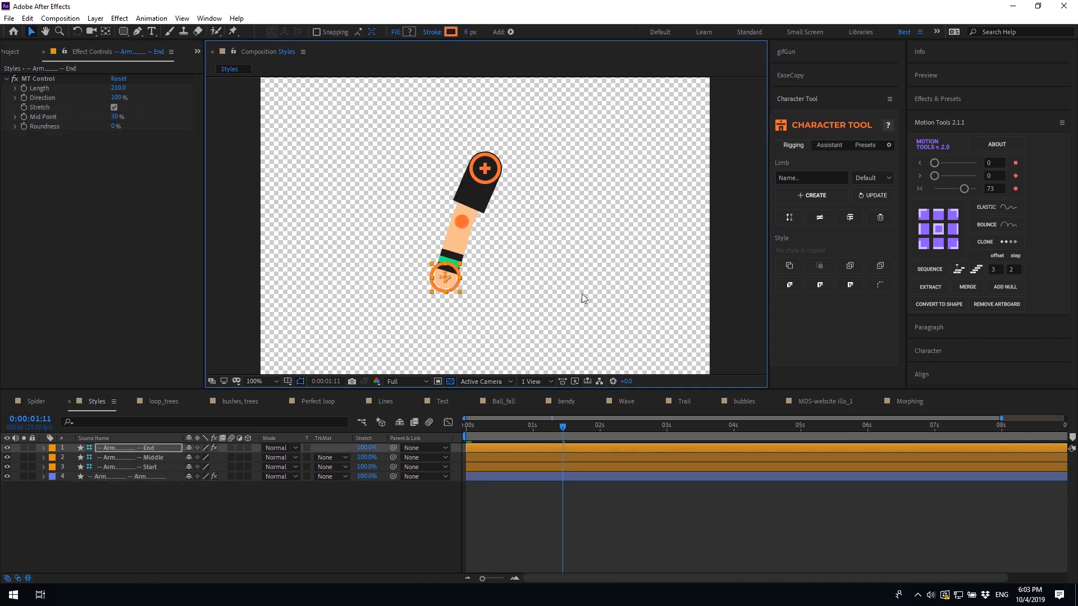
pyautogui.keyDown('alt'); pyautogui.click(829, 222); pyautogui.keyUp('alt')
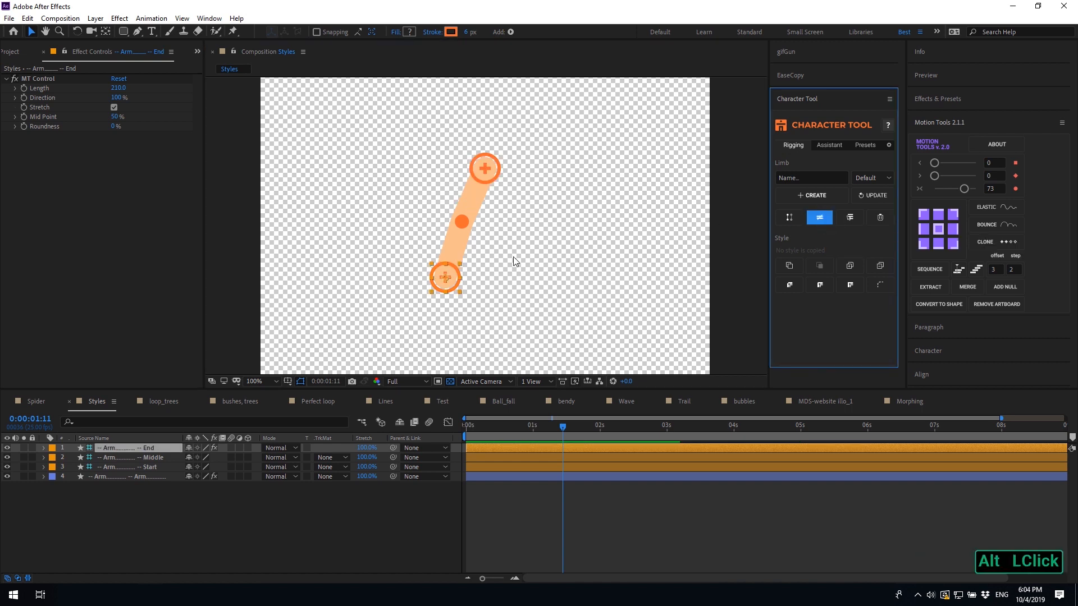
pyautogui.moveTo(448, 283); pyautogui.dragTo(505, 246)
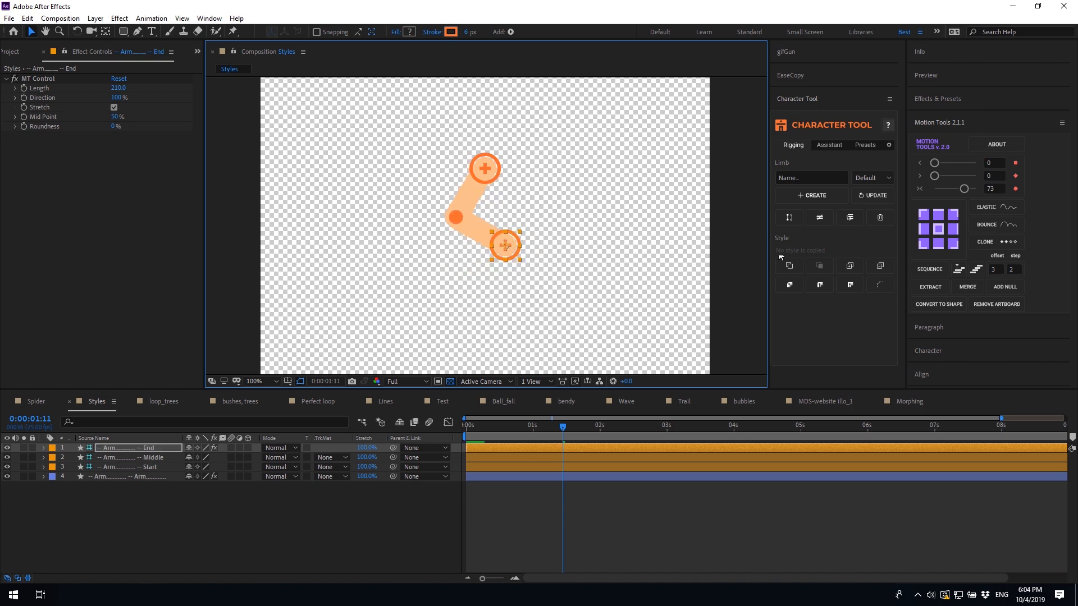
# Restore the sleeve and wrist band styles and lower the arm's end controller
pyautogui.keyDown('alt'); pyautogui.click(823, 222); pyautogui.keyUp('alt')
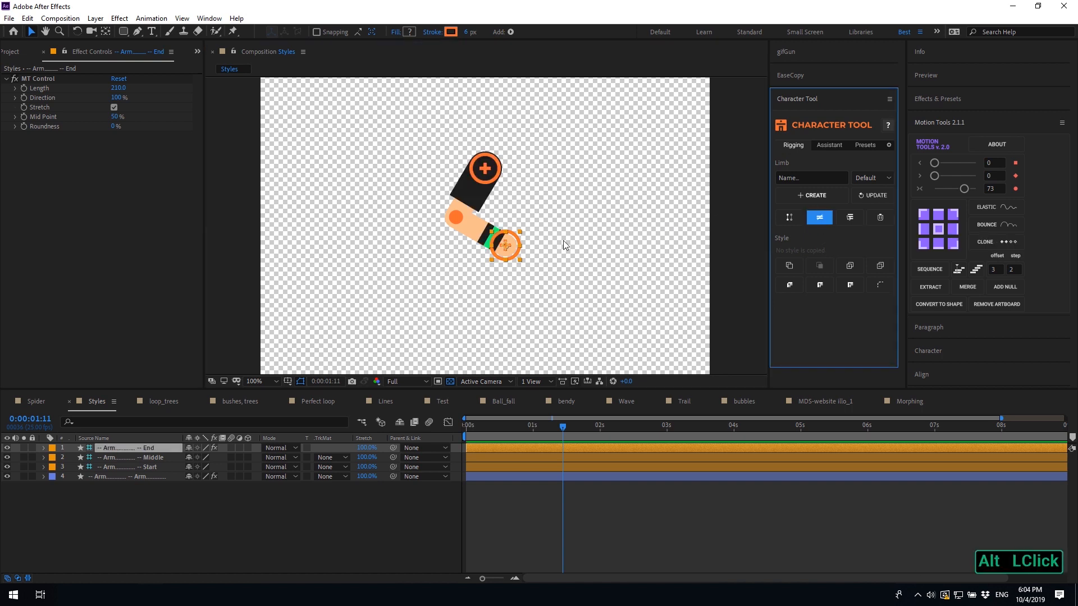
pyautogui.moveTo(510, 258); pyautogui.dragTo(499, 286)
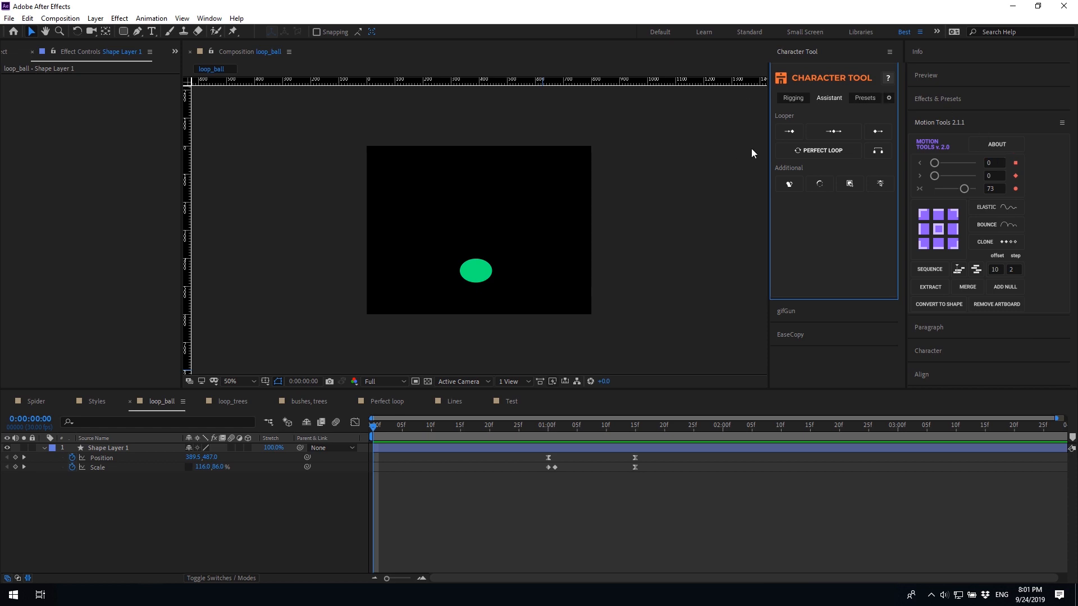
# Try a ping-pong loop before the first keyframes on the ball's Position and Scale, preview it, and undo it
pyautogui.moveTo(649, 508); pyautogui.dragTo(537, 457)
pyautogui.keyDown('alt'); pyautogui.click(789, 137); pyautogui.keyUp('alt')
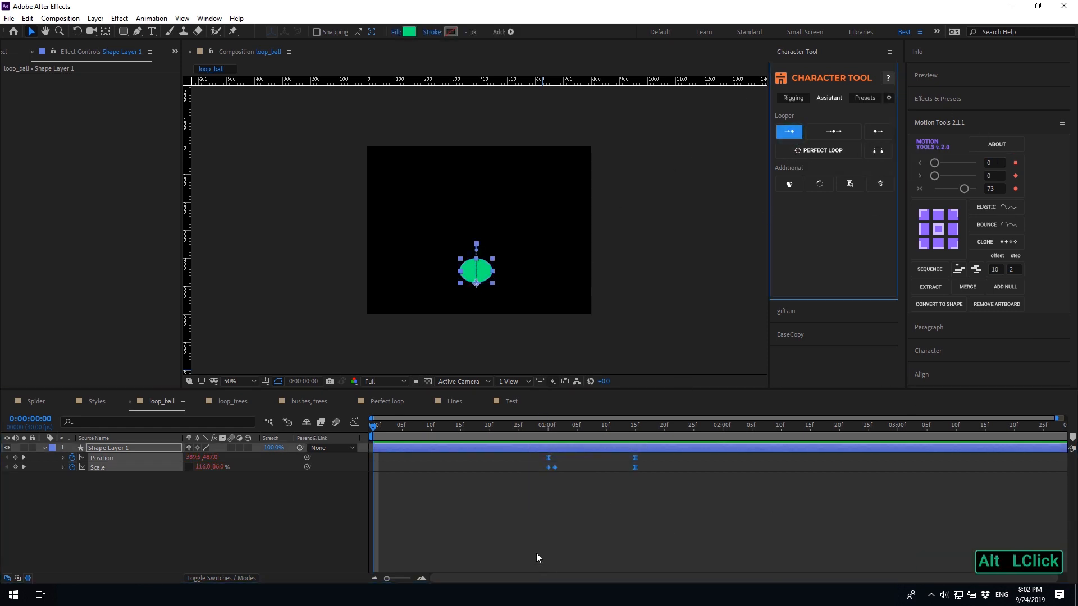
pyautogui.click(513, 524)
pyautogui.press('space')
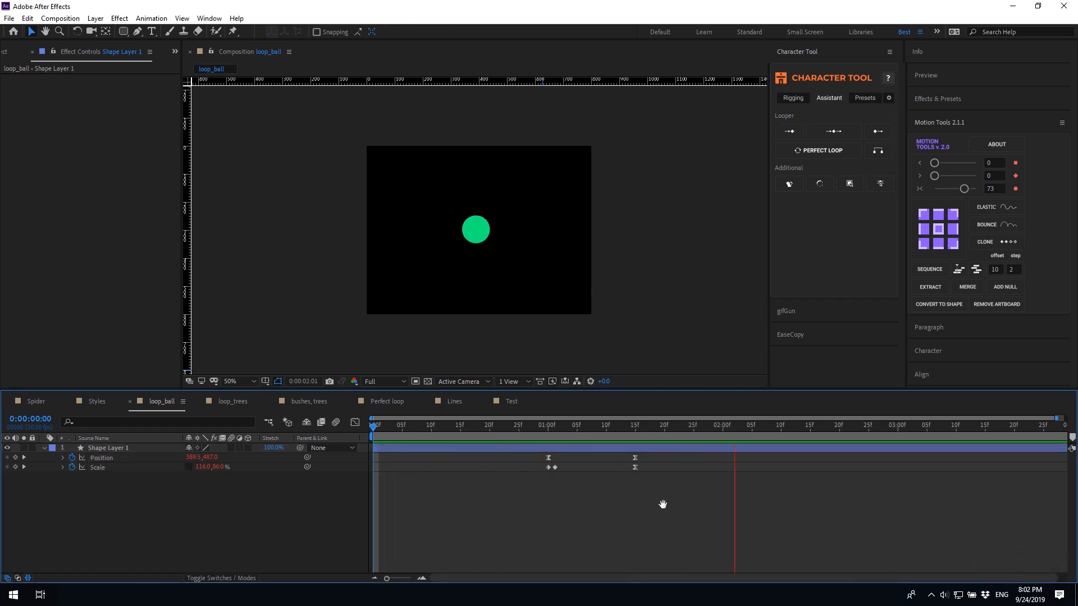
pyautogui.press('space')
pyautogui.hotkey('ctrl', 'z')
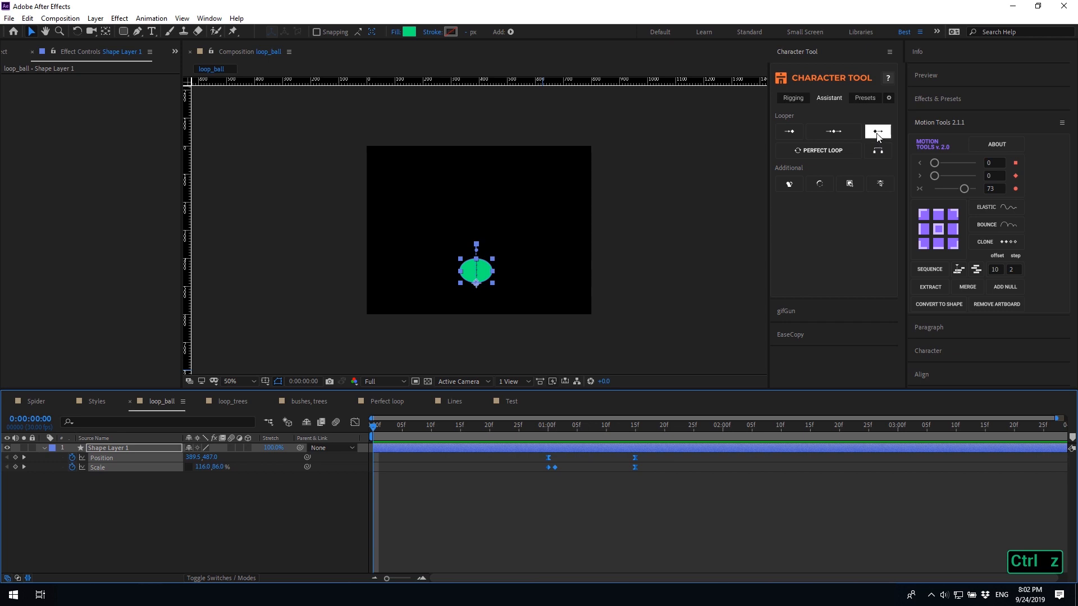
# Try a ping-pong loop after the last keyframes on the ball's Position and Scale, preview it, and undo it
pyautogui.keyDown('alt'); pyautogui.click(878, 134); pyautogui.keyUp('alt')
pyautogui.click(599, 537)
pyautogui.press('space')
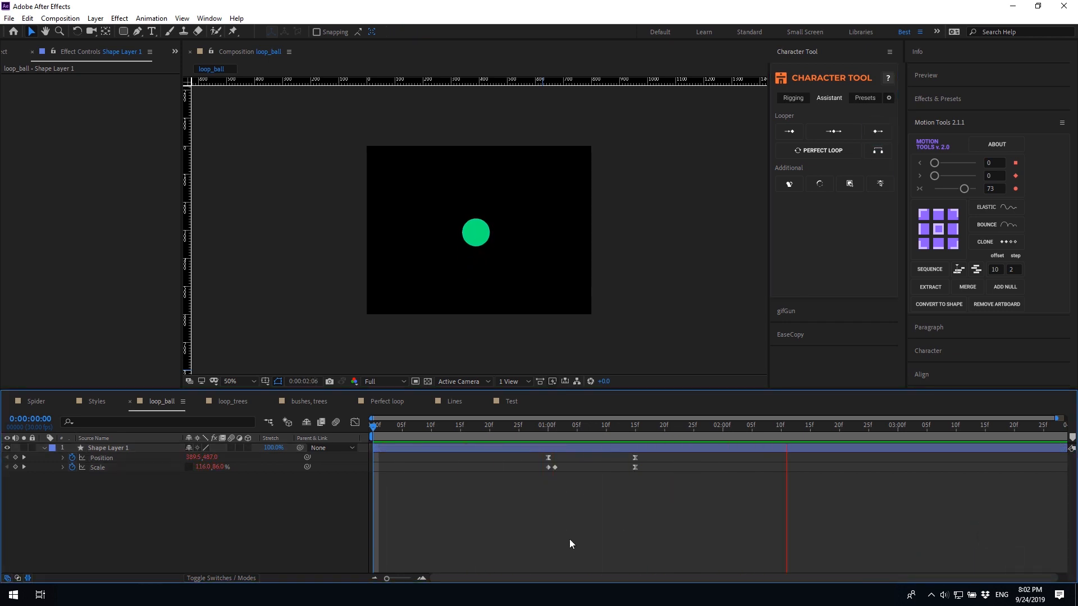
pyautogui.press('space')
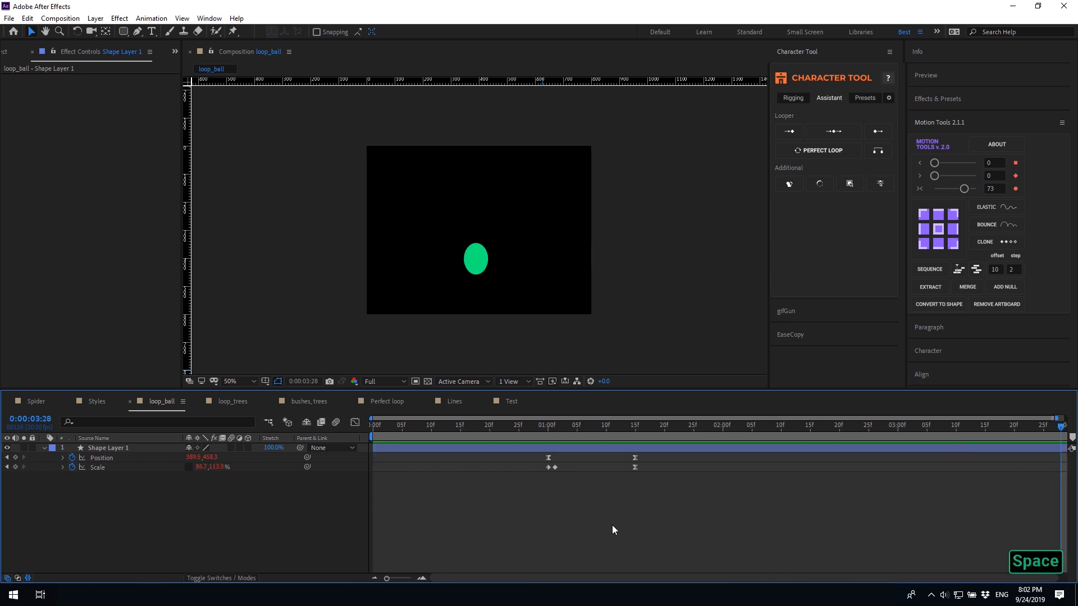
pyautogui.click(667, 512)
pyautogui.hotkey('ctrl', 'z')
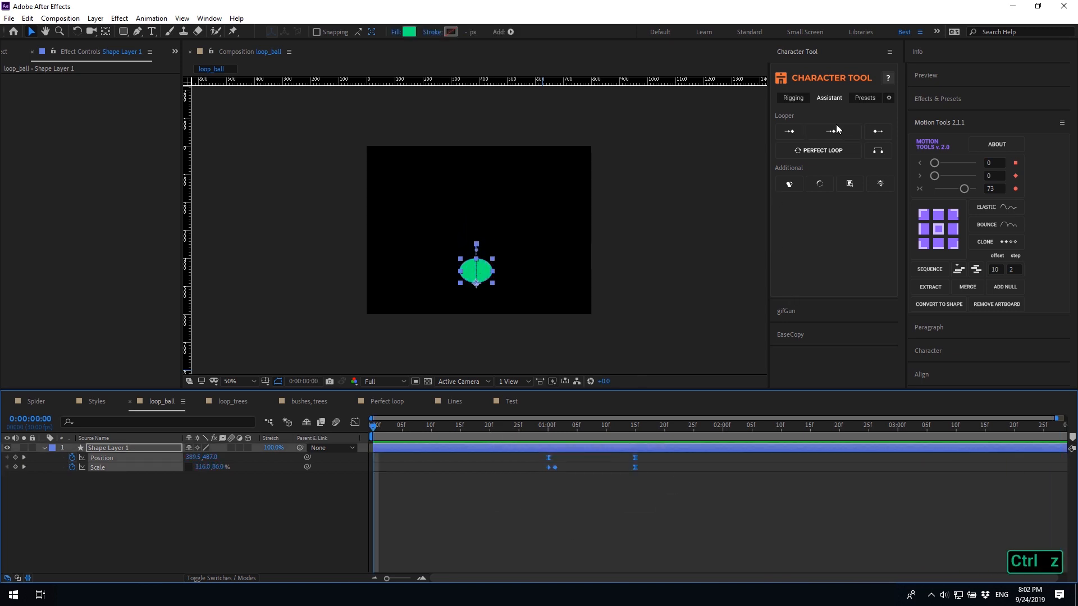
# Loop the ball's Position and Scale keyframes in both directions as ping-pong and preview the bounce
pyautogui.keyDown('alt'); pyautogui.click(833, 131); pyautogui.keyUp('alt')
pyautogui.click(526, 500)
pyautogui.press('space')
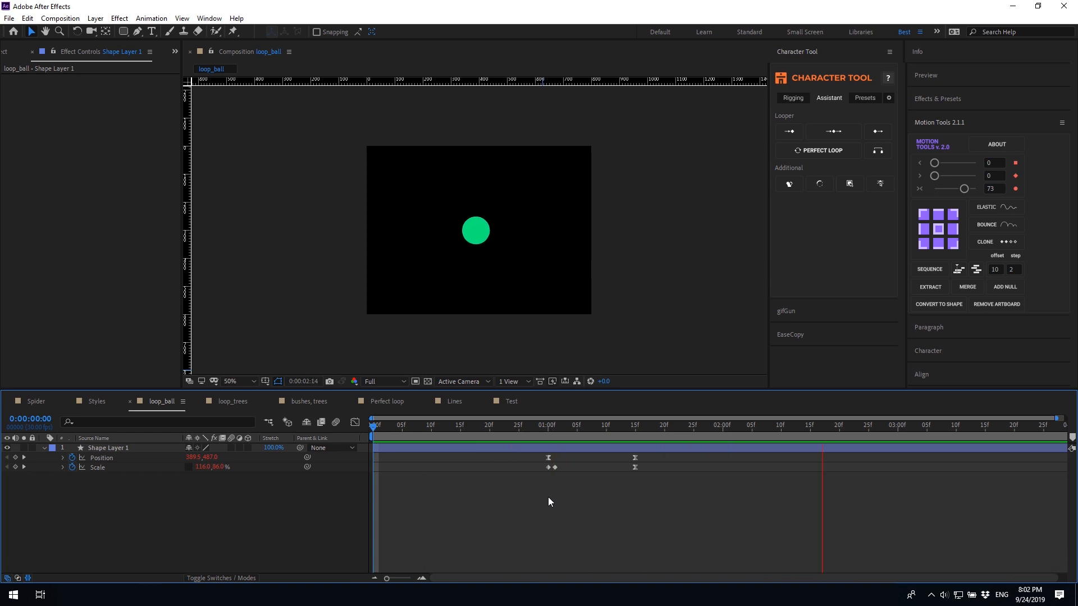
pyautogui.press('space')
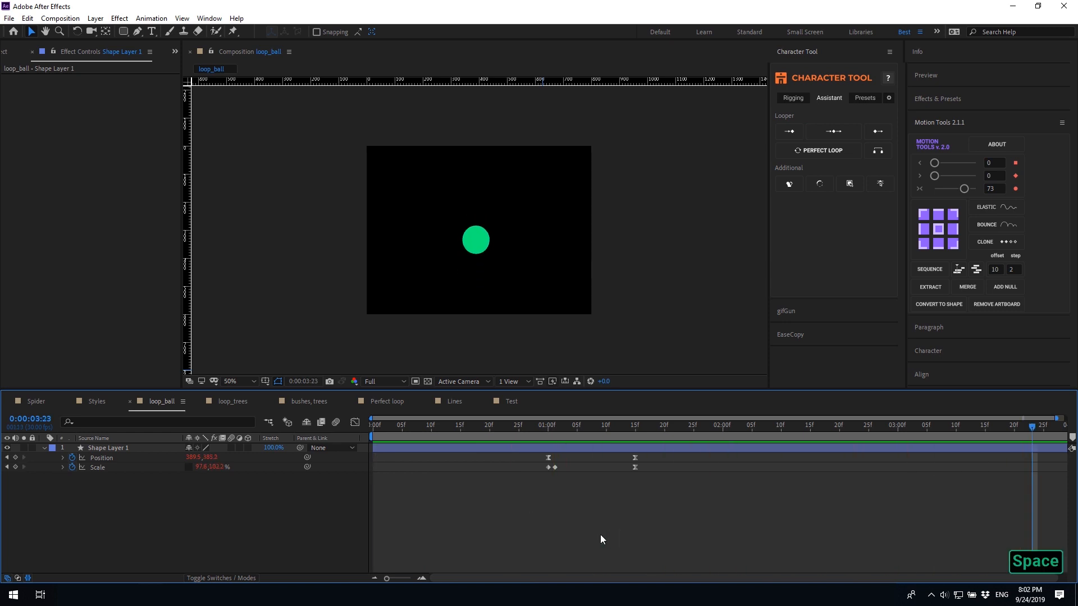
# Open the loop_trees composition and preview the three swaying trees' animation
pyautogui.click(230, 401)
pyautogui.click(419, 429)
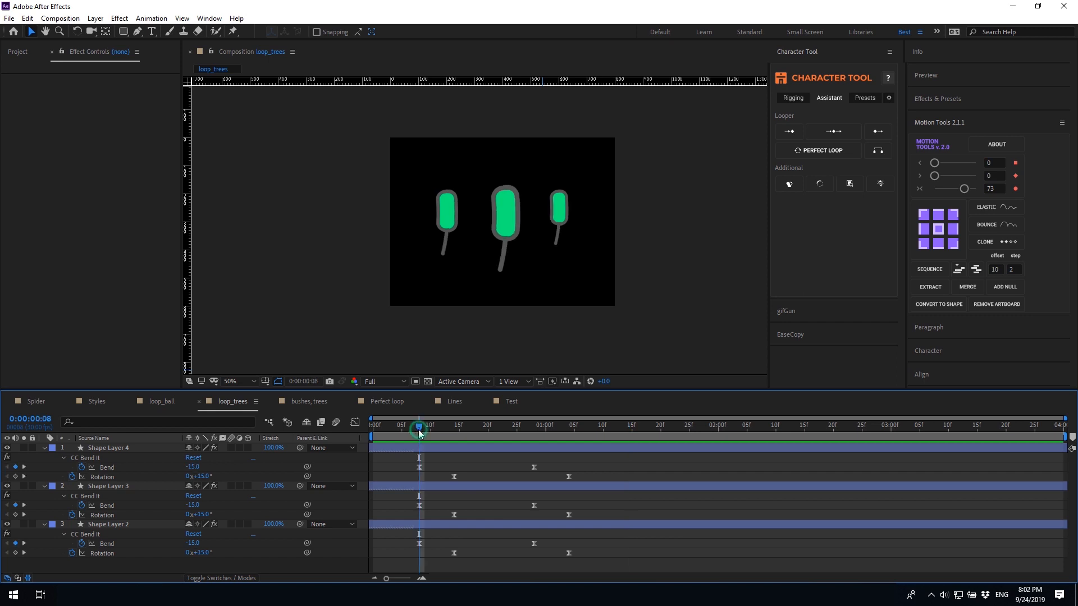
pyautogui.press('space')
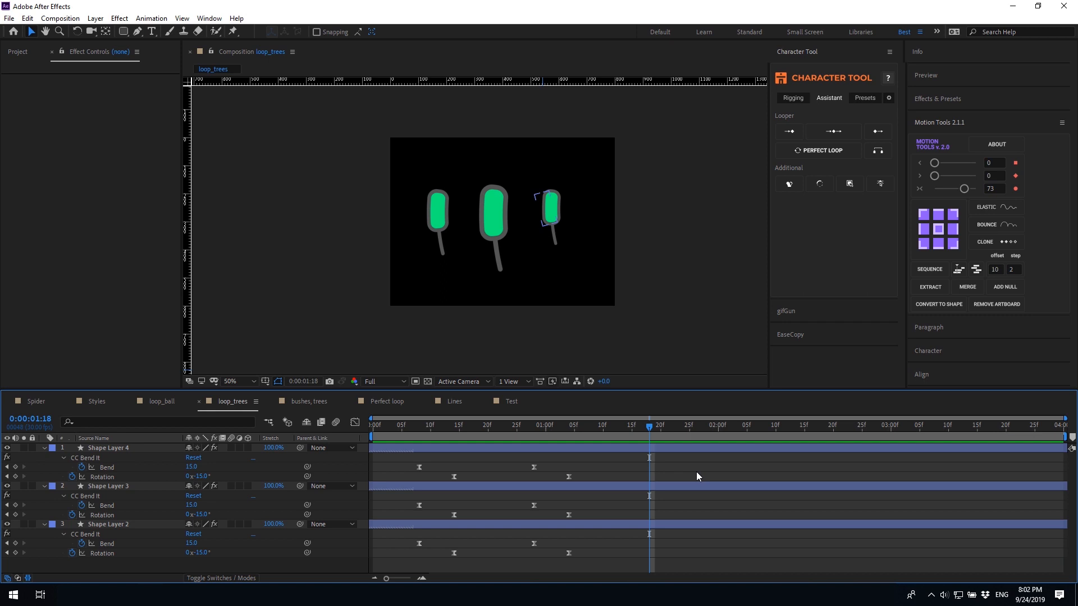
# Apply a ping-pong loop before the first Bend and Rotation keyframes of all three trees and preview it
pyautogui.moveTo(589, 463); pyautogui.dragTo(362, 560)
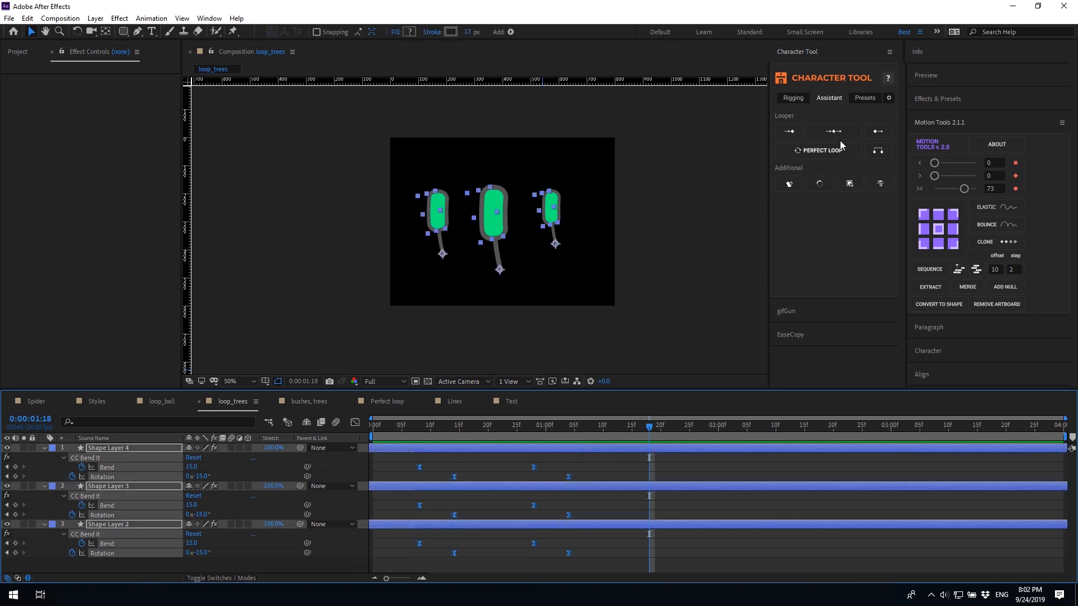
pyautogui.keyDown('alt'); pyautogui.click(789, 131); pyautogui.keyUp('alt')
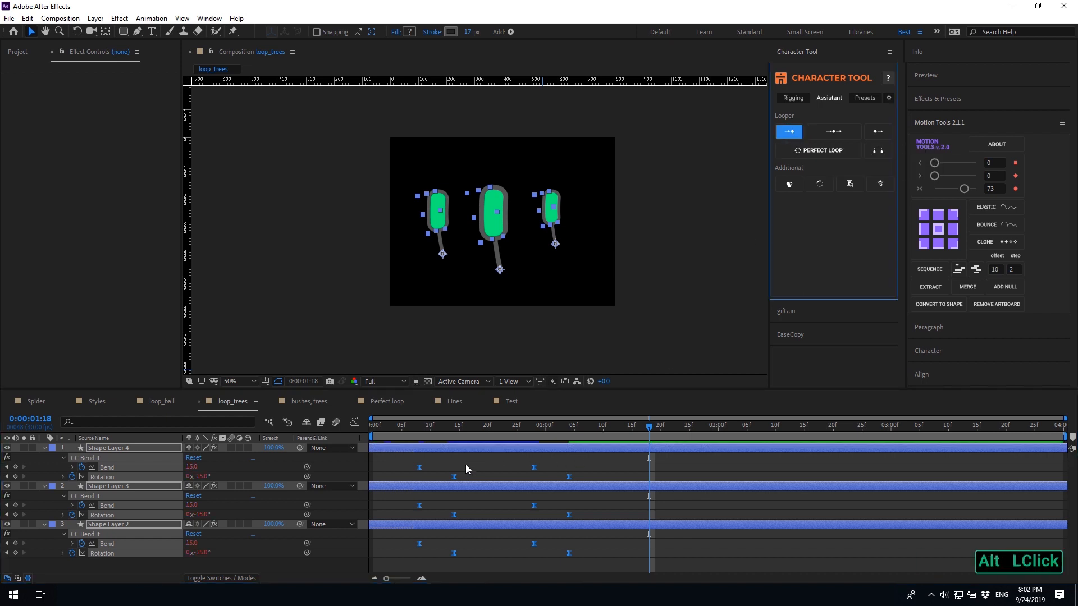
pyautogui.click(377, 427)
pyautogui.press('space')
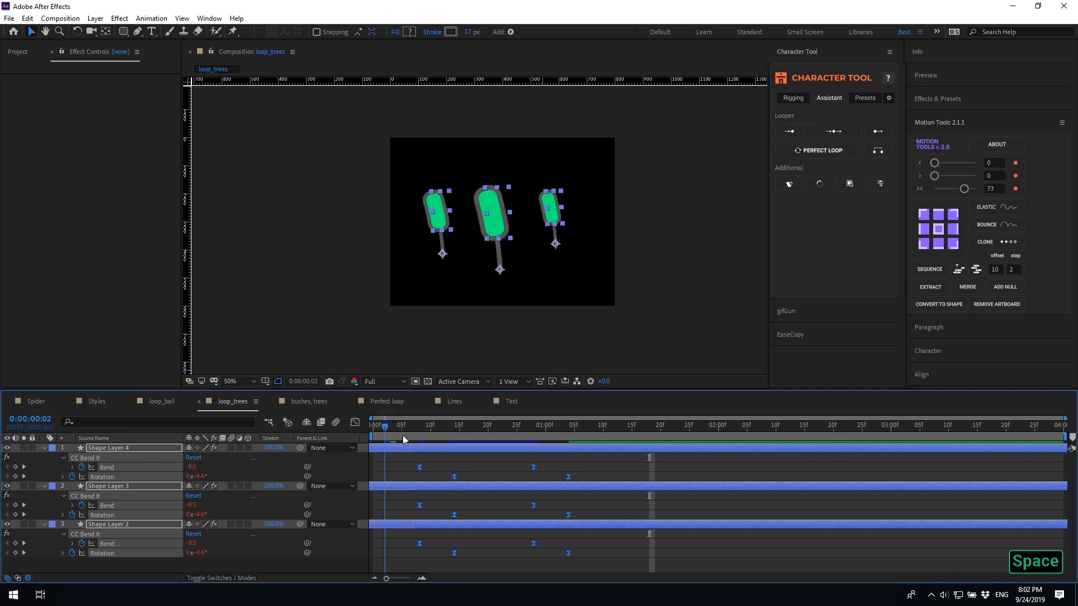
pyautogui.press('space')
# Shift the trees' keyframes to just after 3 seconds, offset Shape Layer 4 and Shape Layer 2 further, and preview the sway
pyautogui.moveTo(454, 477); pyautogui.dragTo(965, 450)
pyautogui.click(891, 456)
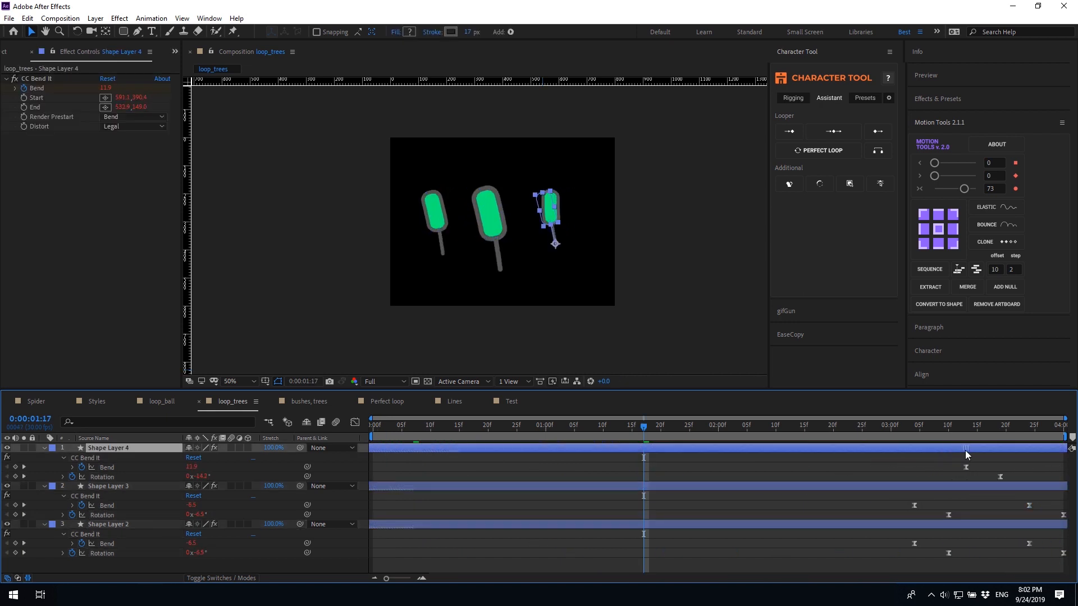
pyautogui.moveTo(958, 528); pyautogui.dragTo(1030, 531)
pyautogui.click(937, 566)
pyautogui.click(902, 435)
pyautogui.press('space')
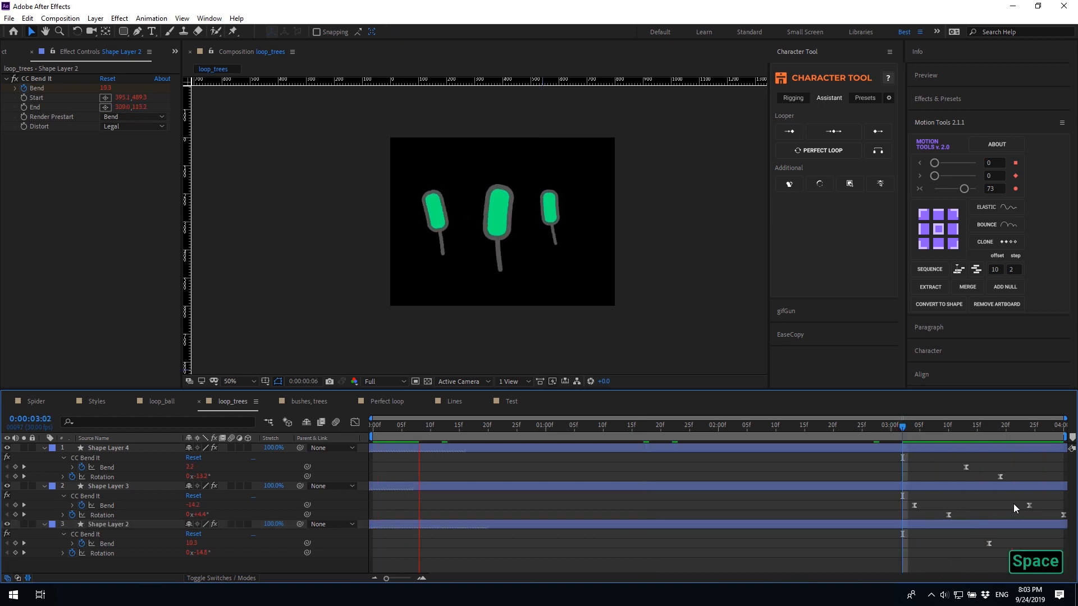
pyautogui.press('space')
# Undo the tree layer offsets, the keyframe shift and the loop placed before the first keyframes
pyautogui.hotkey('ctrl', 'z')
pyautogui.hotkey('ctrl', 'z')
pyautogui.hotkey('ctrl', 'z')
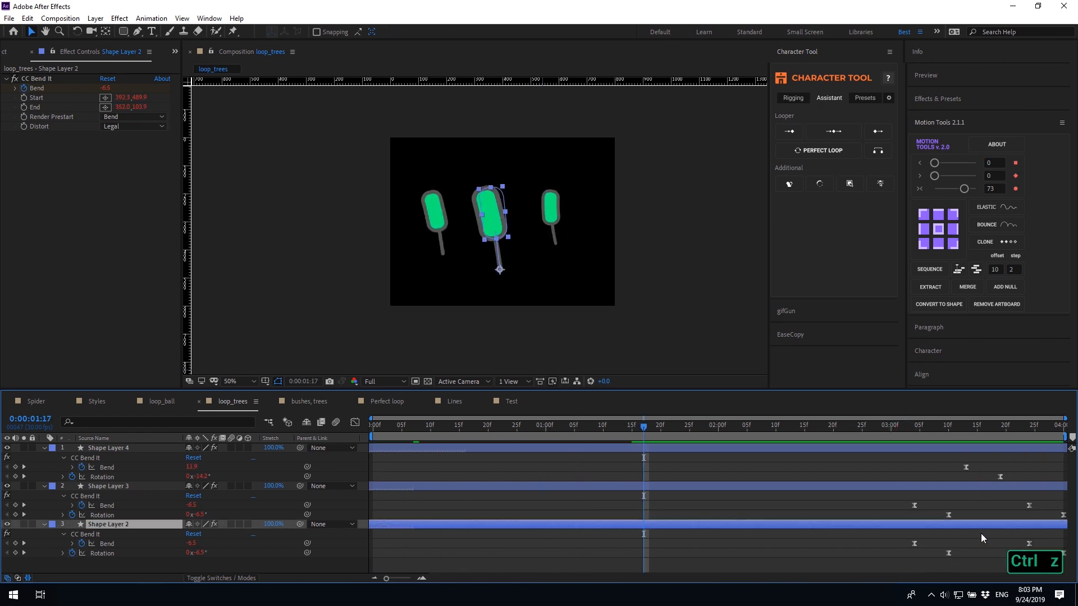
pyautogui.moveTo(874, 454); pyautogui.dragTo(1067, 563)
pyautogui.hotkey('ctrl', 'z')
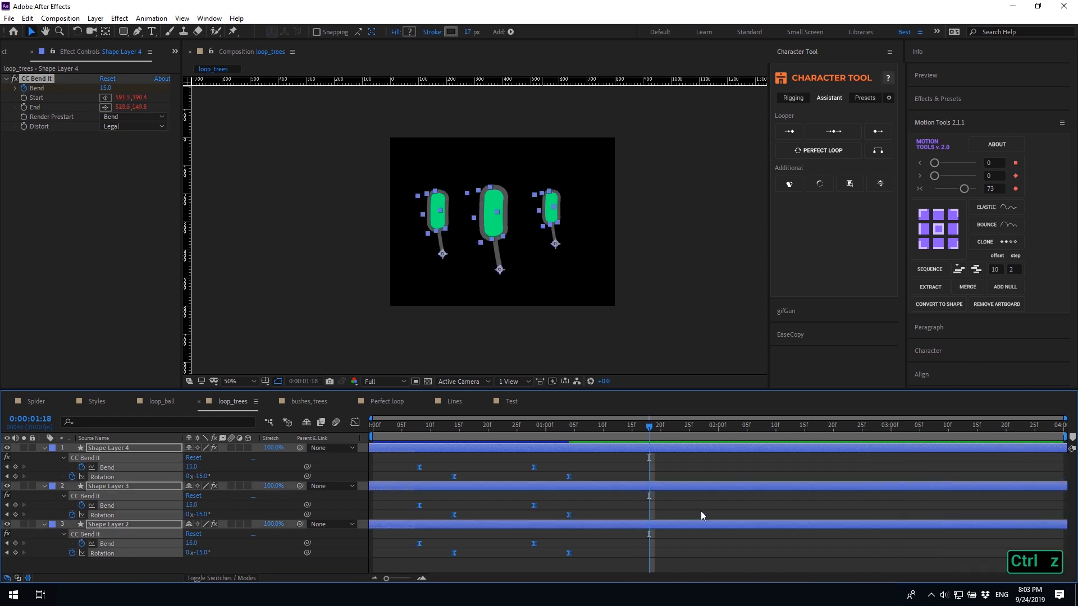
# Apply a ping-pong loop after the last Bend and Rotation keyframes of all three trees and preview it from the start
pyautogui.keyDown('alt'); pyautogui.click(878, 131); pyautogui.keyUp('alt')
pyautogui.moveTo(387, 430); pyautogui.dragTo(348, 427)
pyautogui.click(413, 460)
pyautogui.press('space')
pyautogui.press('space')
# Move all the trees' Bend and Rotation keyframes earlier together so the Bend animation starts at frame 0
pyautogui.moveTo(593, 465); pyautogui.dragTo(396, 562)
pyautogui.moveTo(419, 467); pyautogui.dragTo(373, 467)
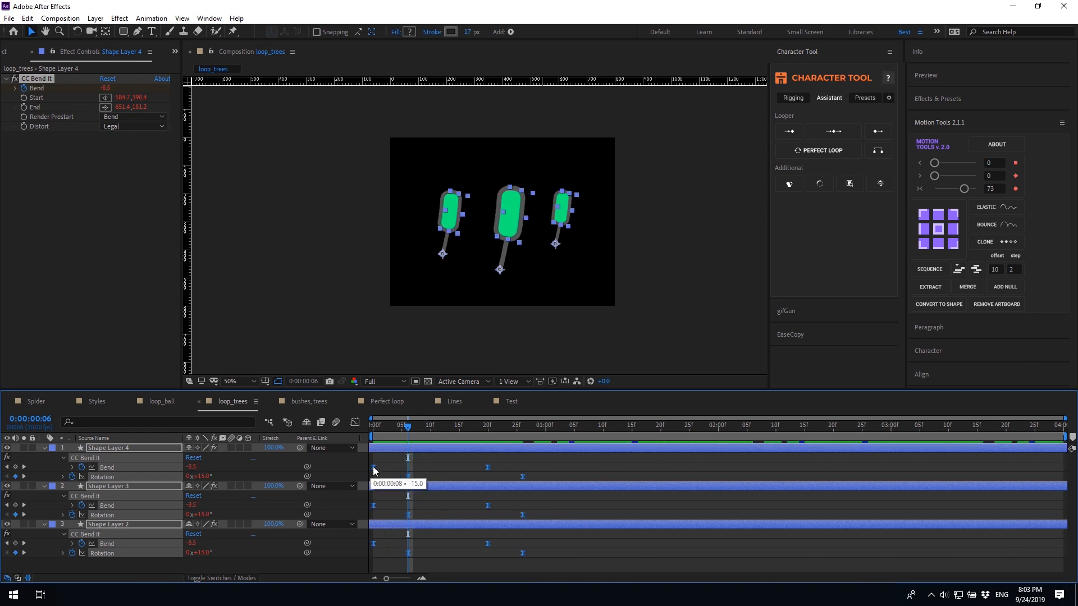
pyautogui.click(477, 475)
# Offset Shape Layer 3 about seven frames and Shape Layer 4 about three frames earlier, and preview the staggered sway
pyautogui.moveTo(488, 486); pyautogui.dragTo(447, 486)
pyautogui.moveTo(447, 447)
pyautogui.mouseDown()
pyautogui.moveTo(413, 450)
pyautogui.moveTo(430, 450)
pyautogui.mouseUp()
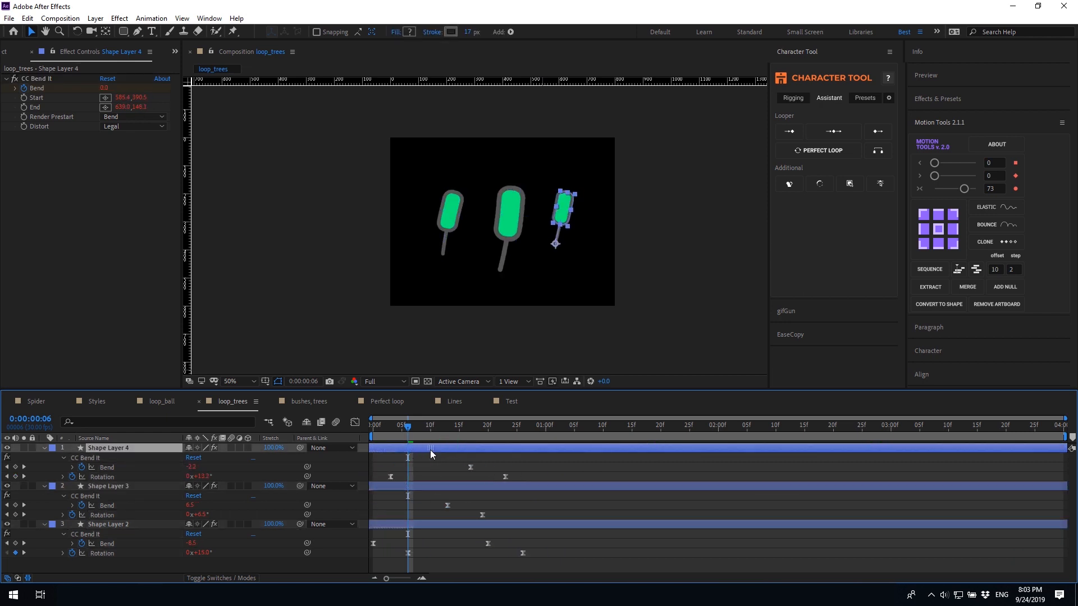
pyautogui.click(466, 494)
pyautogui.press('space')
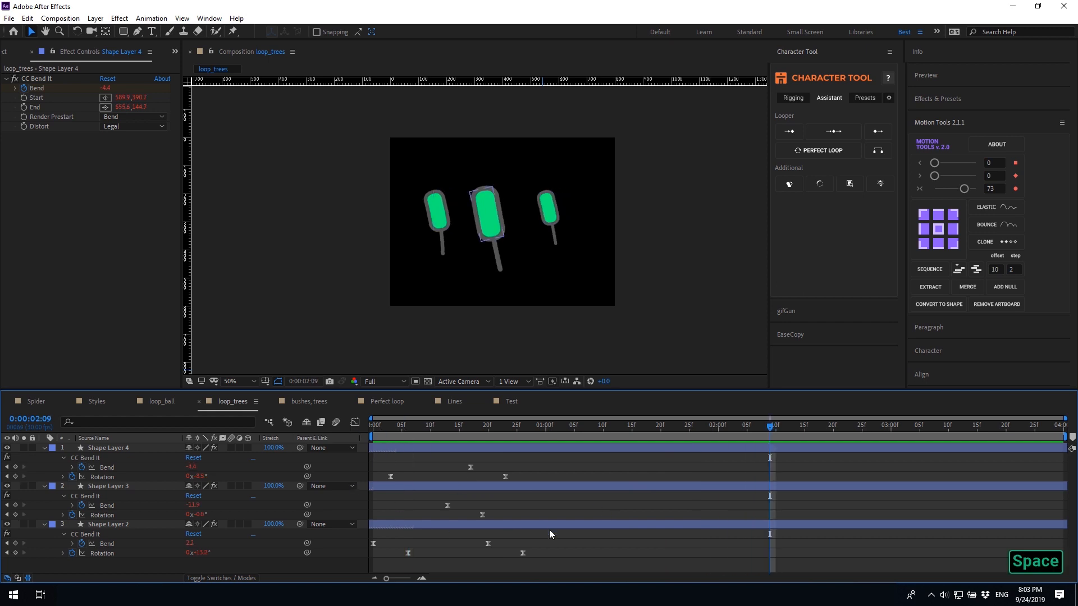
# Undo the time offsets of Shape Layer 3 and Shape Layer 4
pyautogui.hotkey('ctrl', 'z')
pyautogui.hotkey('ctrl', 'z')
pyautogui.hotkey('ctrl', 'z')
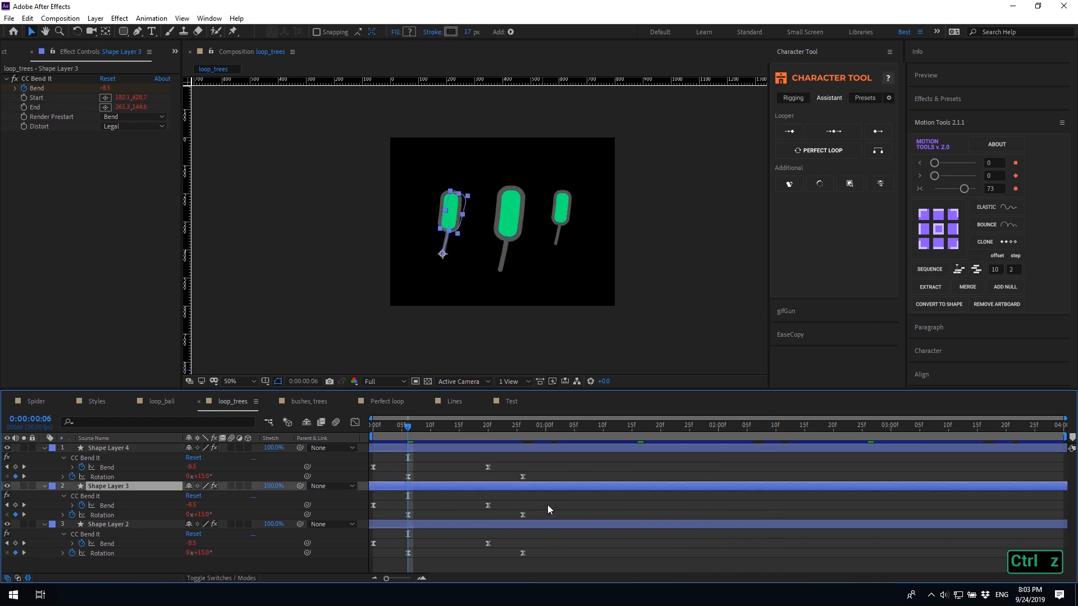
# Apply a ping-pong loop both before and after the Bend and Rotation keyframes of all three trees
pyautogui.click(615, 542)
pyautogui.moveTo(610, 564); pyautogui.dragTo(396, 457)
pyautogui.keyDown('alt'); pyautogui.click(833, 130); pyautogui.keyUp('alt')
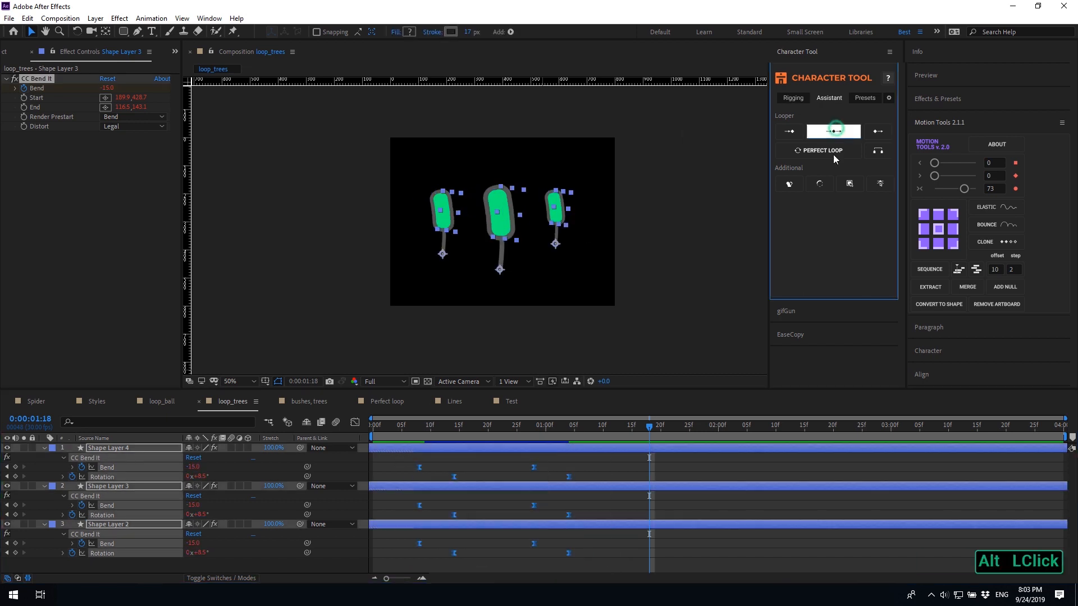
pyautogui.click(658, 544)
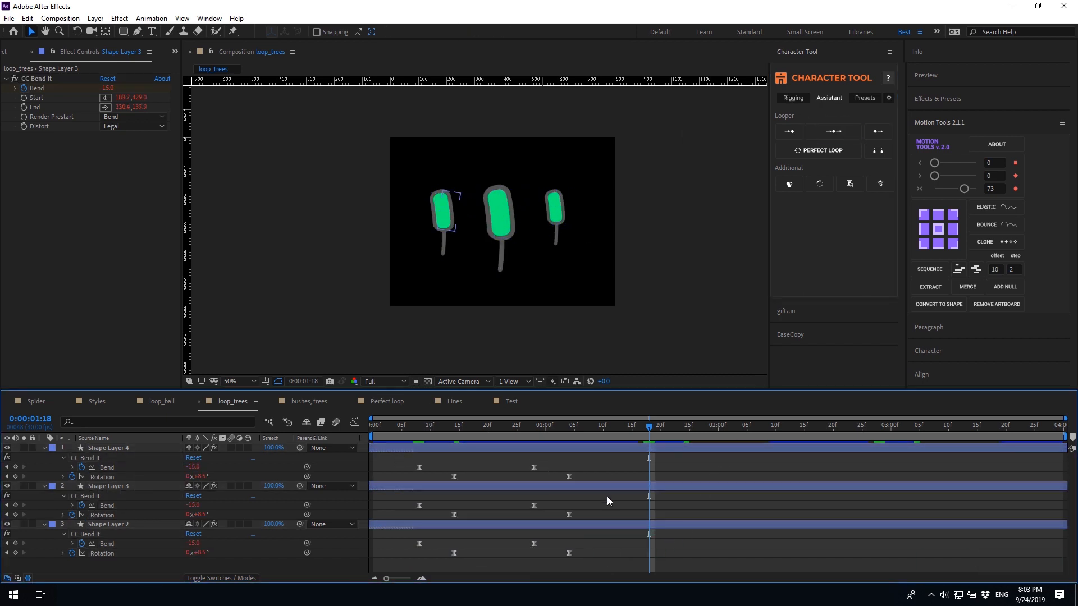
# Offset Shape Layer 3 about five frames earlier and Shape Layer 4 about eleven frames later, and preview the staggered sway from near the start
pyautogui.moveTo(570, 484); pyautogui.dragTo(525, 486)
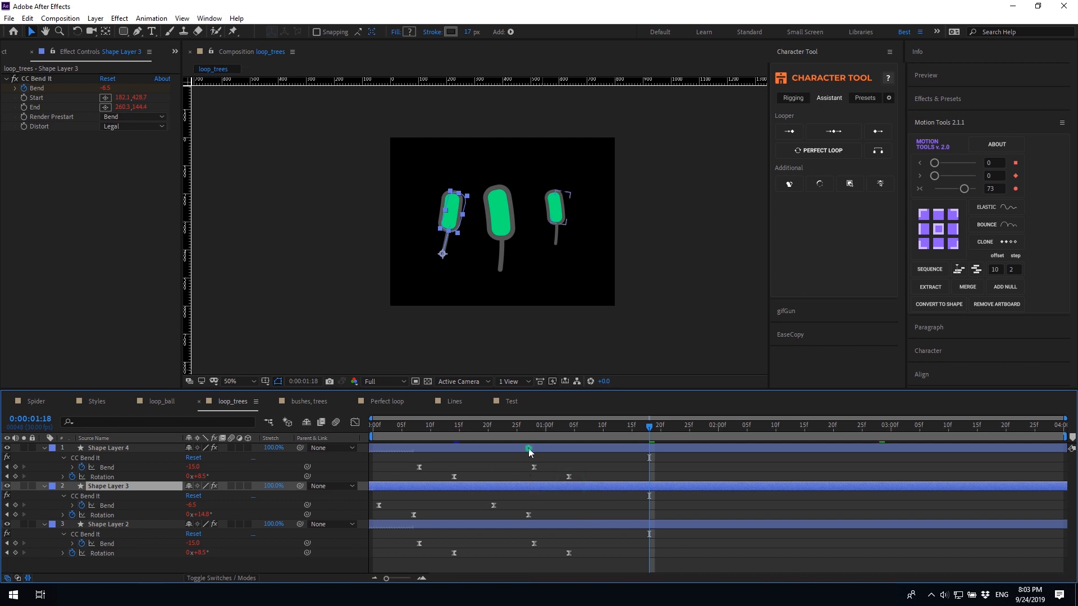
pyautogui.moveTo(527, 448); pyautogui.dragTo(589, 448)
pyautogui.moveTo(514, 486); pyautogui.dragTo(528, 489)
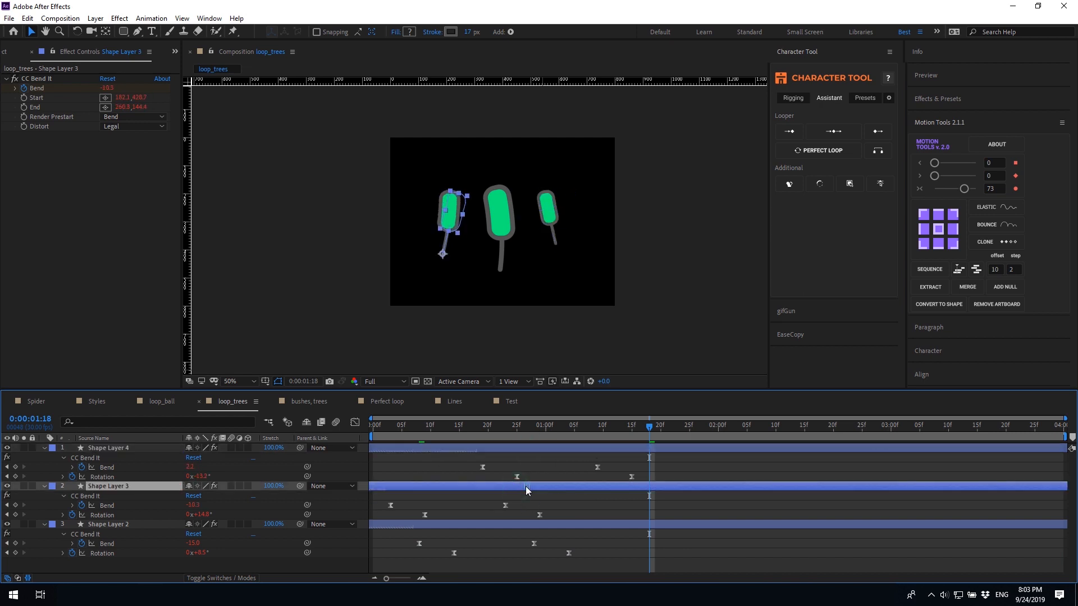
pyautogui.click(379, 428)
pyautogui.click(426, 470)
pyautogui.press('space')
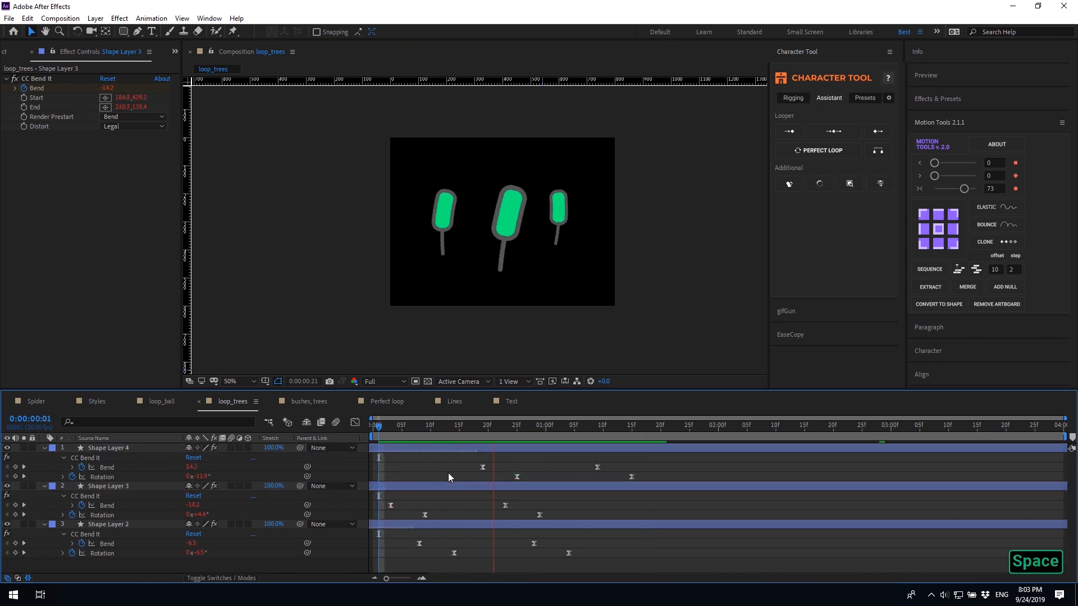
# In the Ball_fall composition, apply a regular loop after the ball's last Position and Scale keyframes and preview it
pyautogui.click(574, 402)
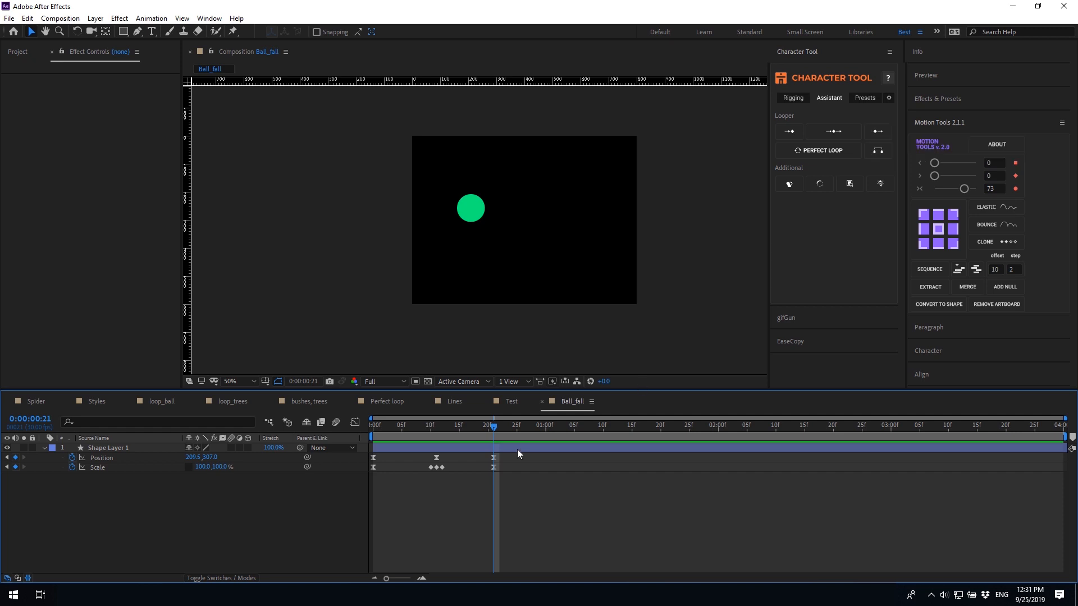
pyautogui.moveTo(509, 483); pyautogui.dragTo(376, 452)
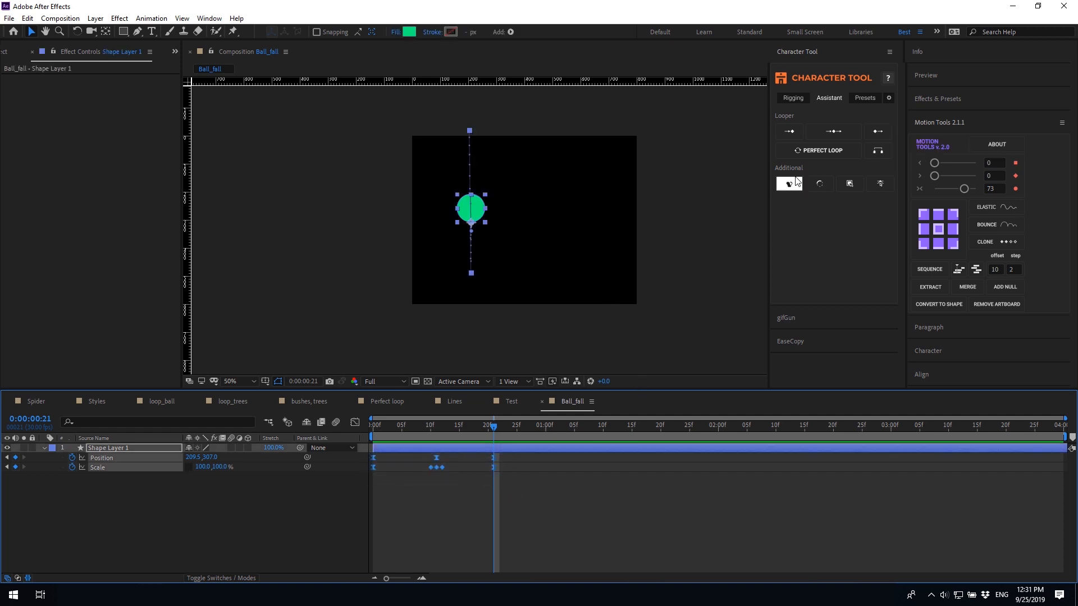
pyautogui.click(878, 132)
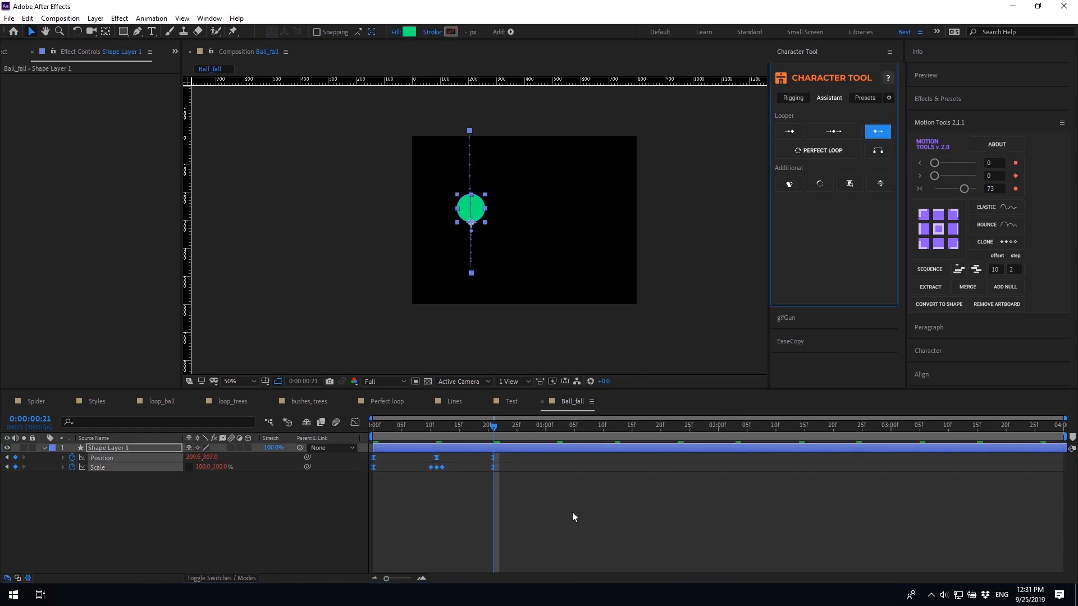
pyautogui.press('space')
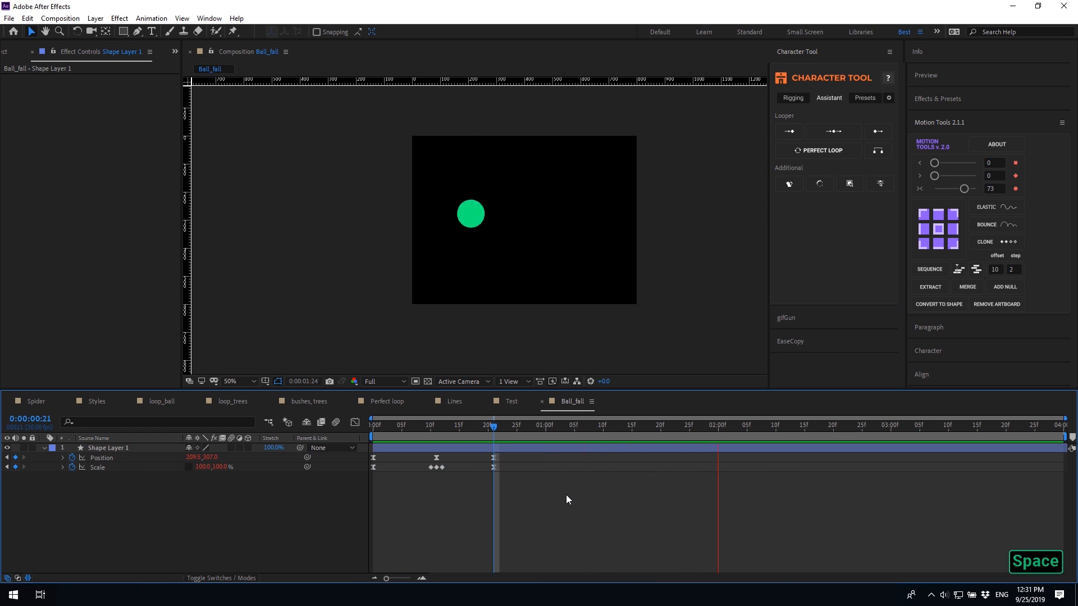
pyautogui.press('space')
# Undo the ball's regular loop, apply a ping-pong loop after its last Position and Scale keyframes, and preview from the start
pyautogui.moveTo(562, 492); pyautogui.dragTo(356, 444)
pyautogui.hotkey('ctrl', 'z')
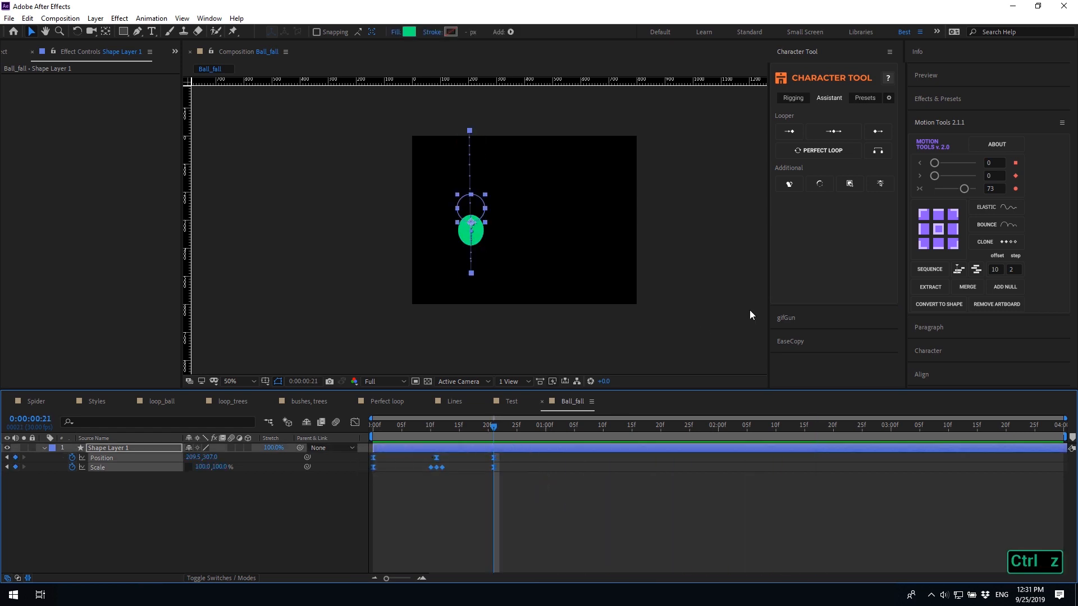
pyautogui.keyDown('alt'); pyautogui.click(879, 134); pyautogui.keyUp('alt')
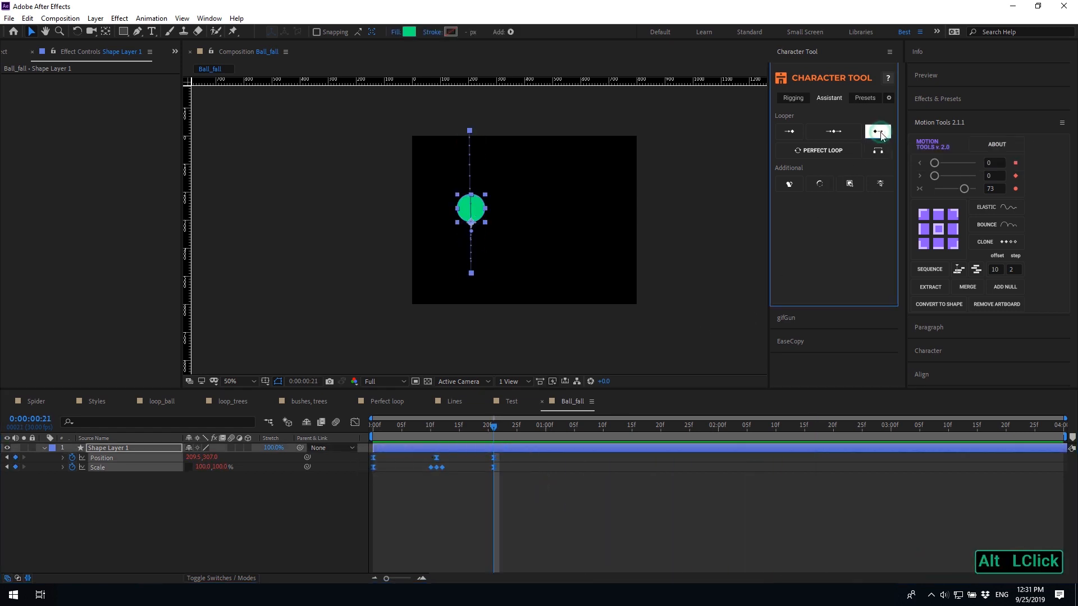
pyautogui.click(496, 499)
pyautogui.click(371, 426)
pyautogui.press('space')
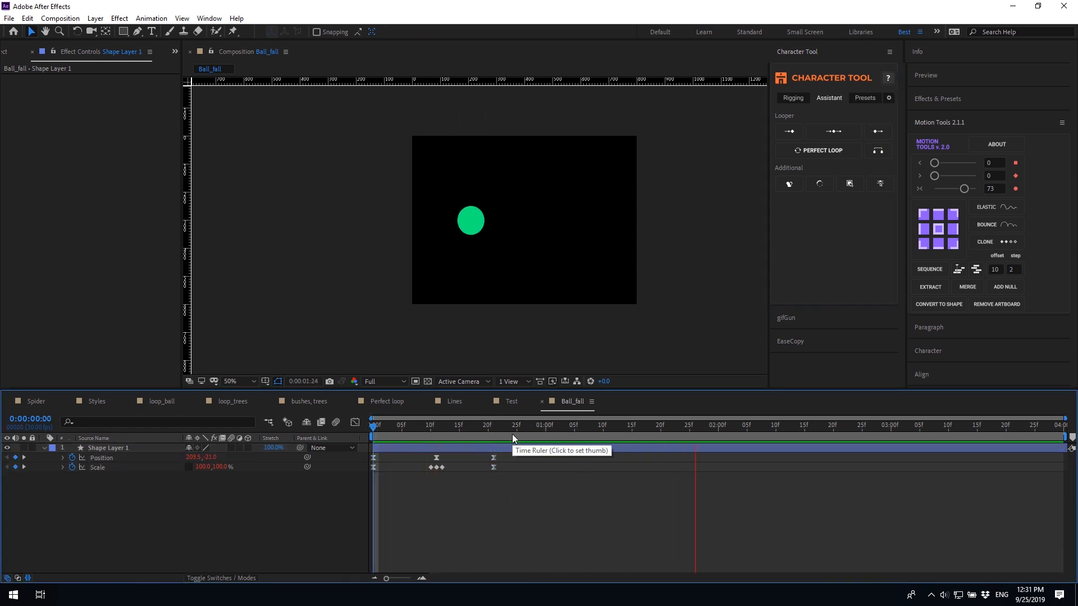
pyautogui.press('space')
# Undo the ball's ping-pong loop, add loop-out control effects for Scale and Position, and preview the result
pyautogui.hotkey('ctrl', 'z')
pyautogui.click(372, 427)
pyautogui.moveTo(512, 480); pyautogui.dragTo(363, 466)
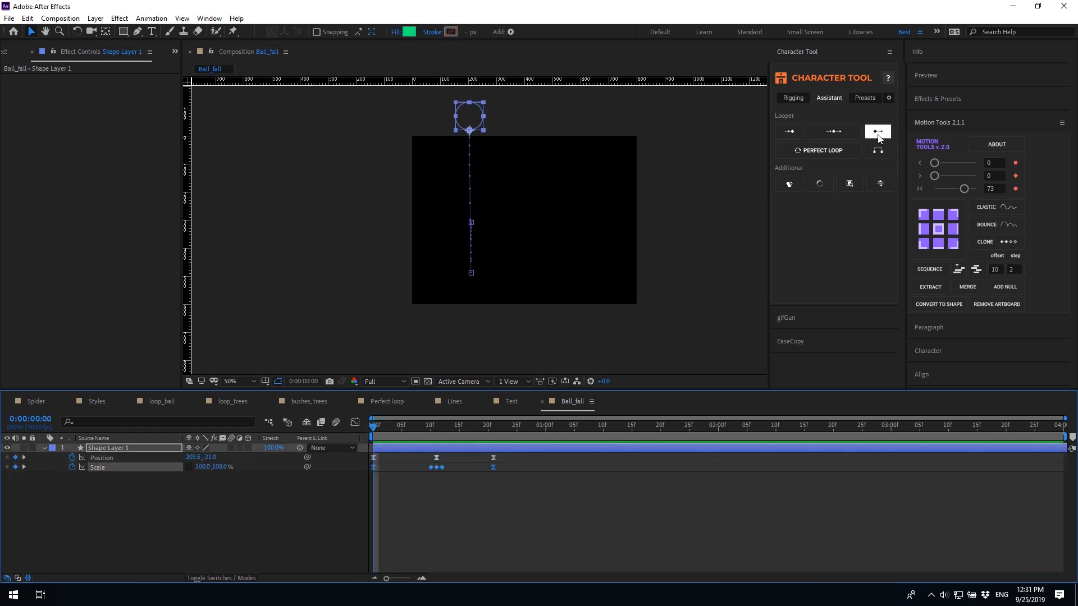
pyautogui.keyDown('shift'); pyautogui.click(878, 132); pyautogui.keyUp('shift')
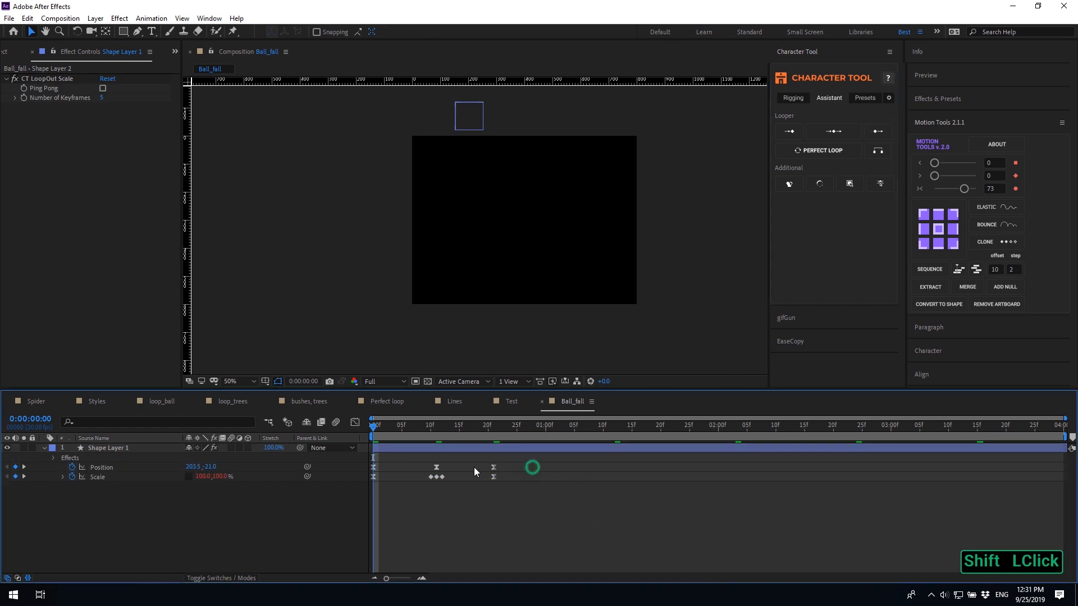
pyautogui.keyDown('shift'); pyautogui.click(875, 133); pyautogui.keyUp('shift')
pyautogui.press('space')
pyautogui.press('space')
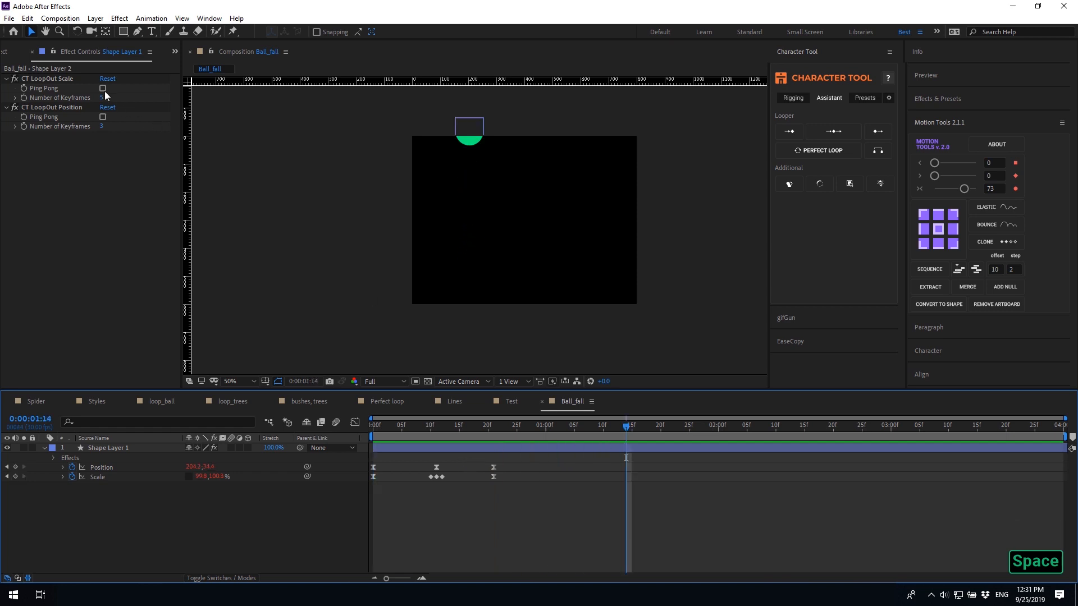
# Enable Ping Pong in both the Position and Scale loop-out effects and preview the ball from frame 0
pyautogui.click(103, 117)
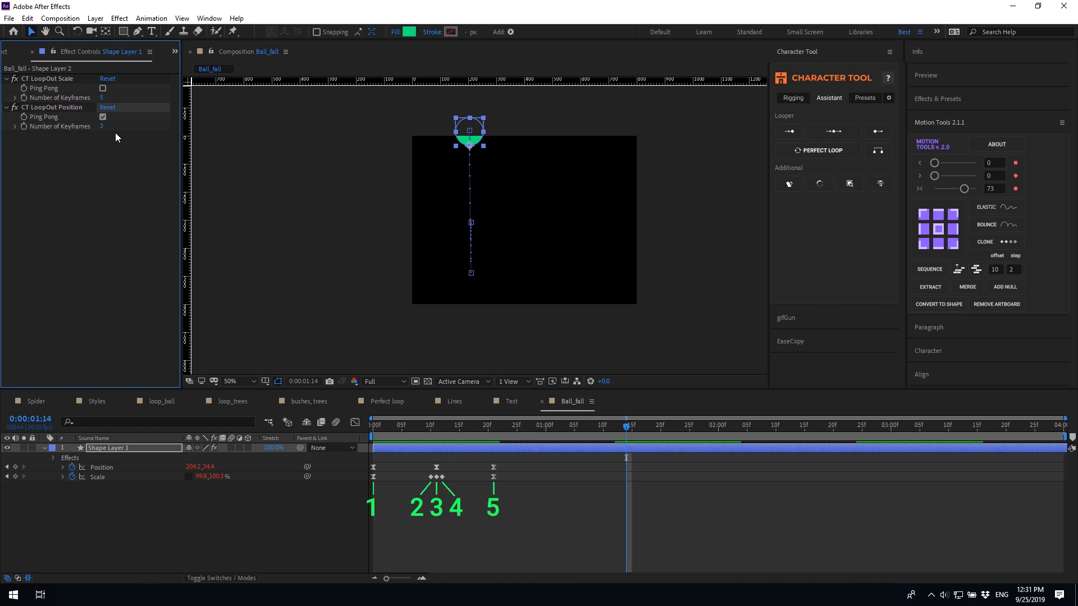
pyautogui.click(99, 85)
pyautogui.click(375, 434)
pyautogui.press('space')
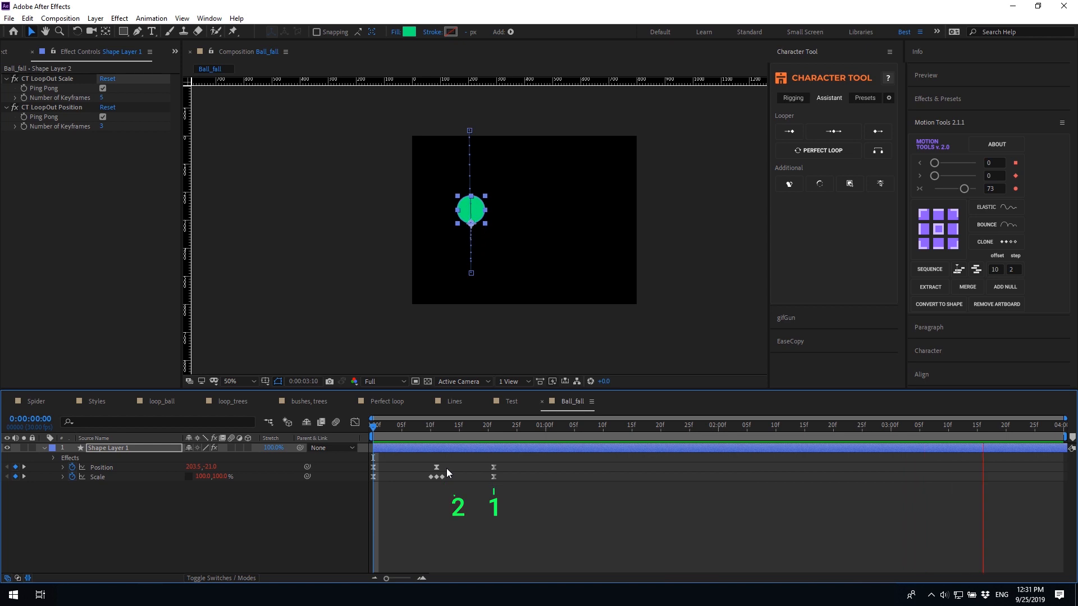
pyautogui.press('space')
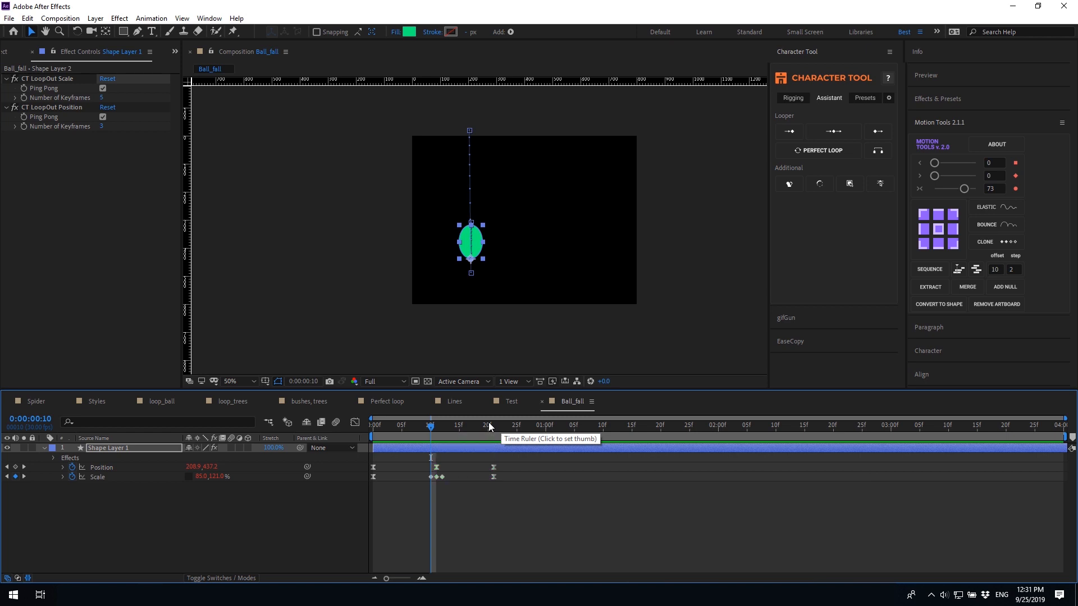
# Set the Number of Keyframes to 3 for the Scale loop and 2 for the Position loop, and preview from the start
pyautogui.click(101, 97)
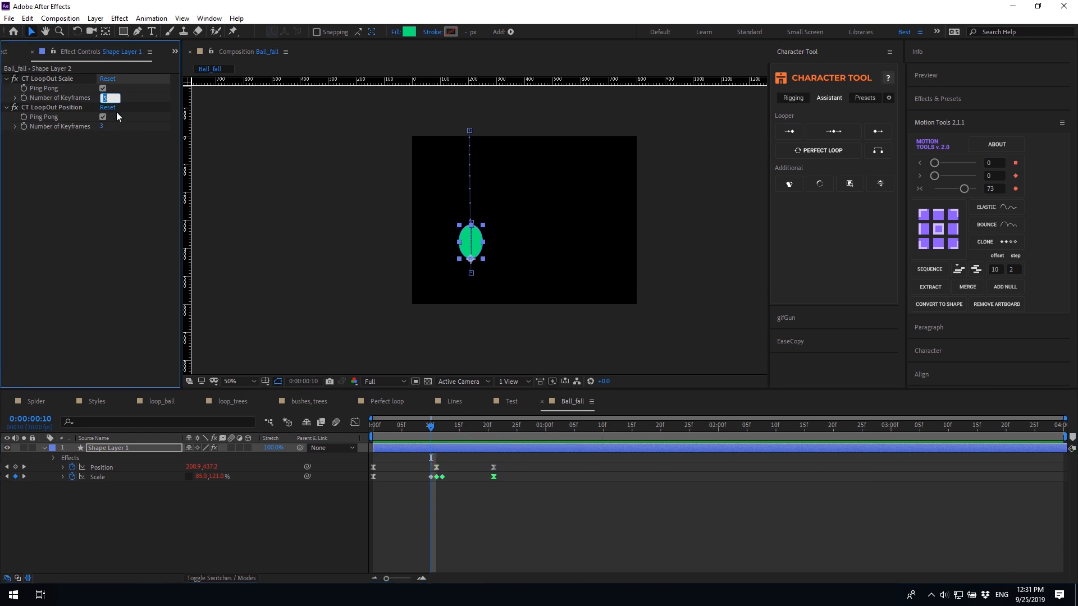
pyautogui.click(101, 127)
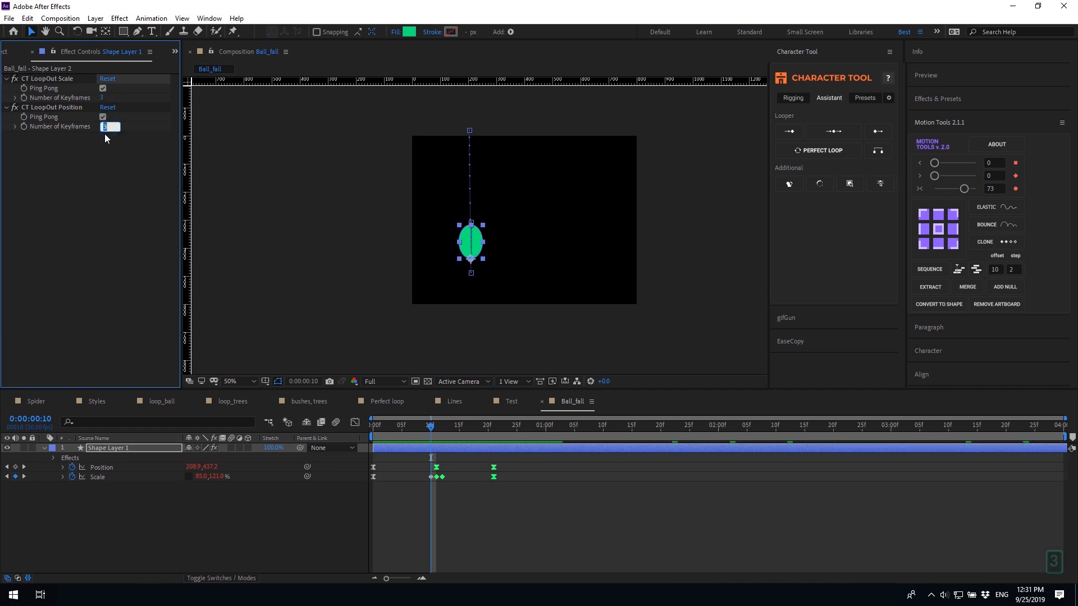
pyautogui.click(486, 511)
pyautogui.click(372, 424)
pyautogui.press('space')
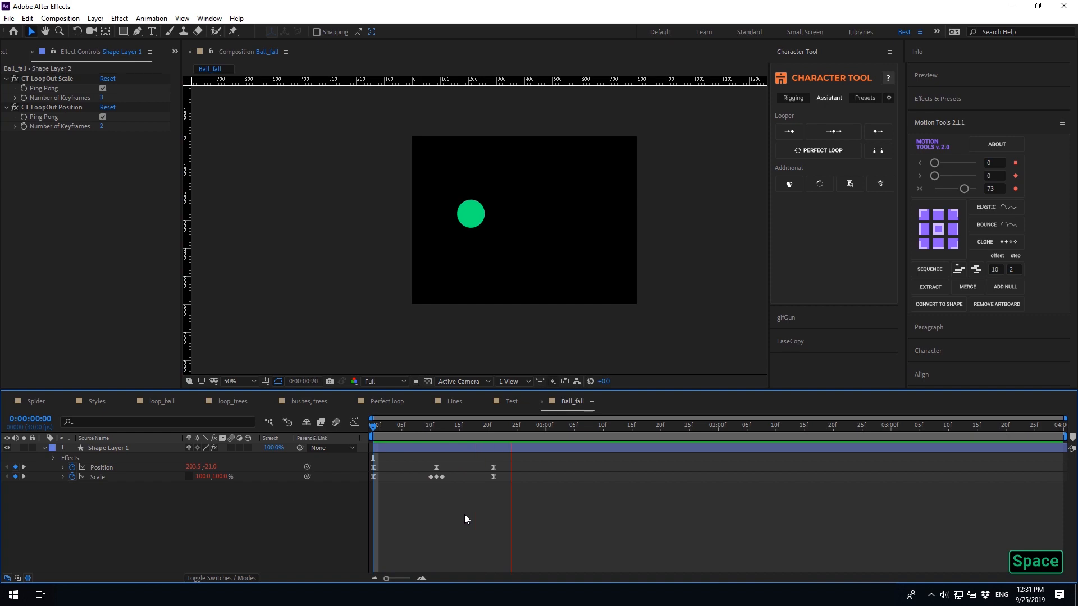
# In the Perfect loop composition, apply Perfect Loop to the triangle layer's Position keyframes and preview the animation
pyautogui.click(388, 402)
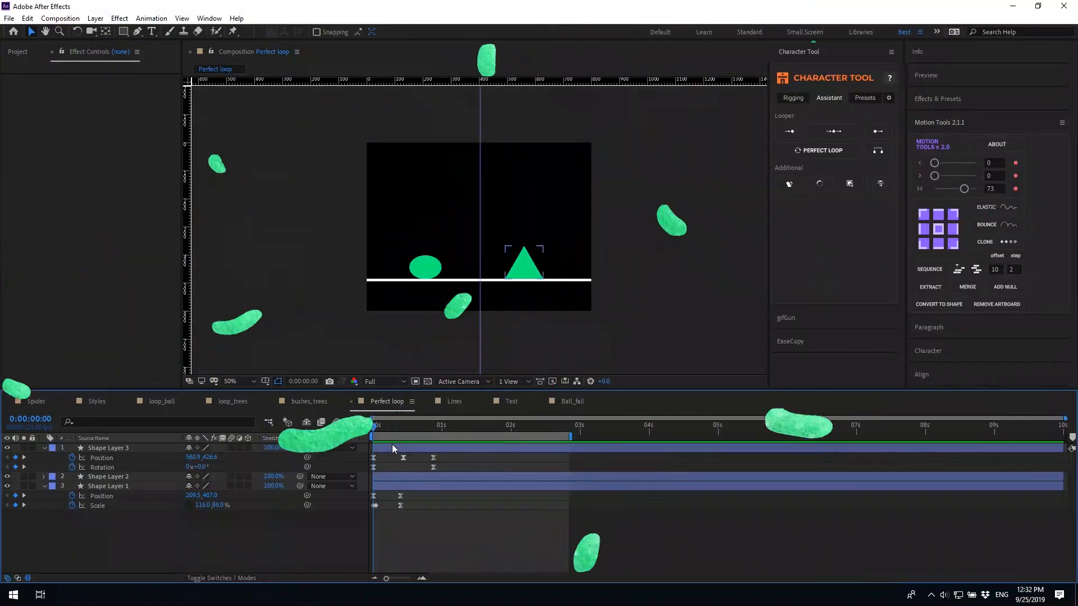
pyautogui.click(396, 446)
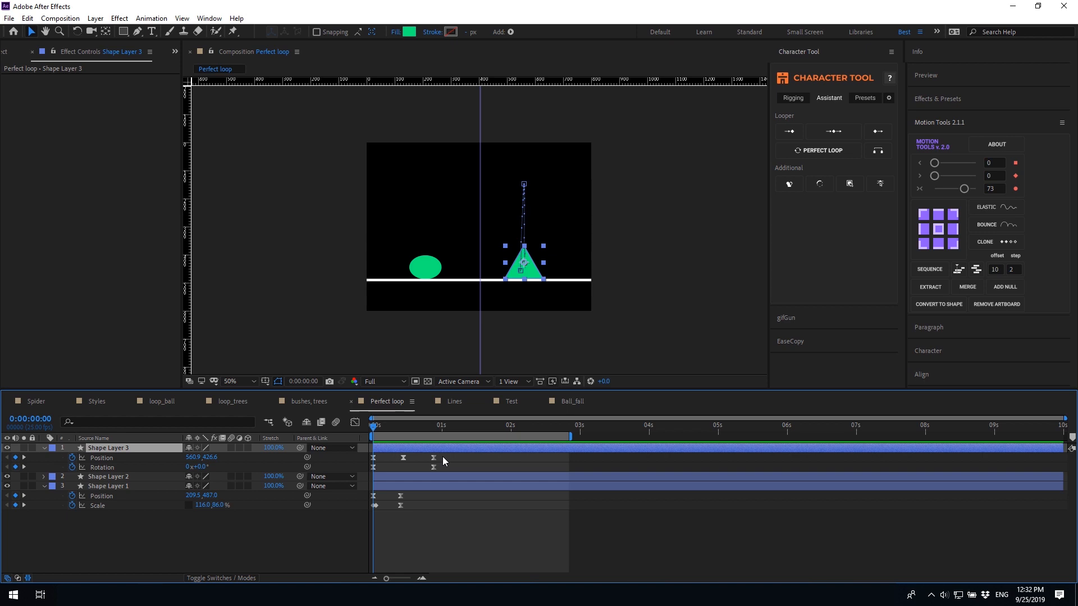
pyautogui.moveTo(442, 456); pyautogui.dragTo(354, 463)
pyautogui.click(820, 150)
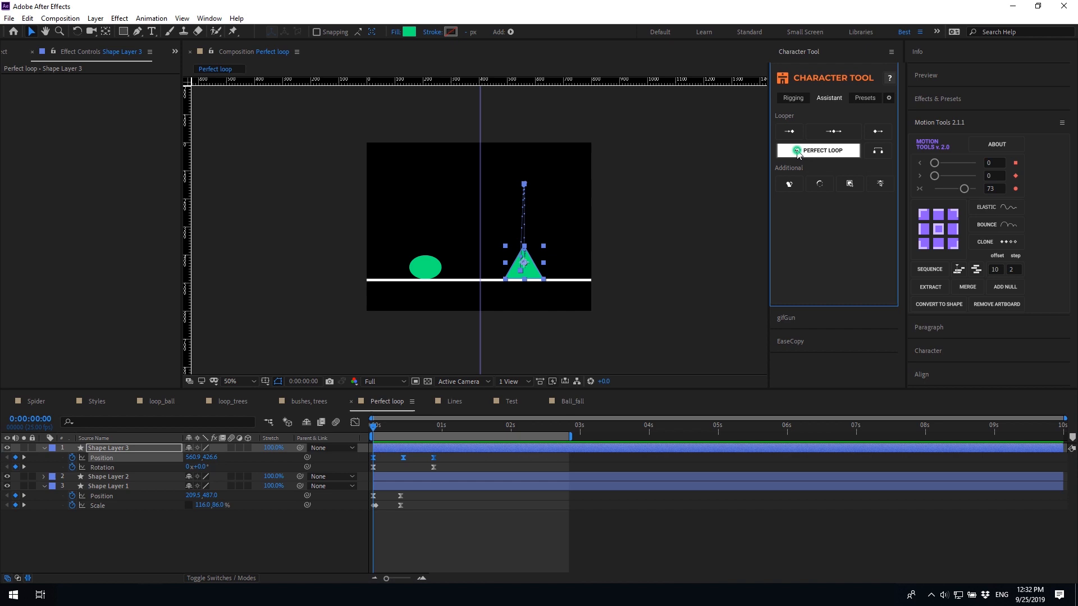
pyautogui.click(458, 460)
pyautogui.press('space')
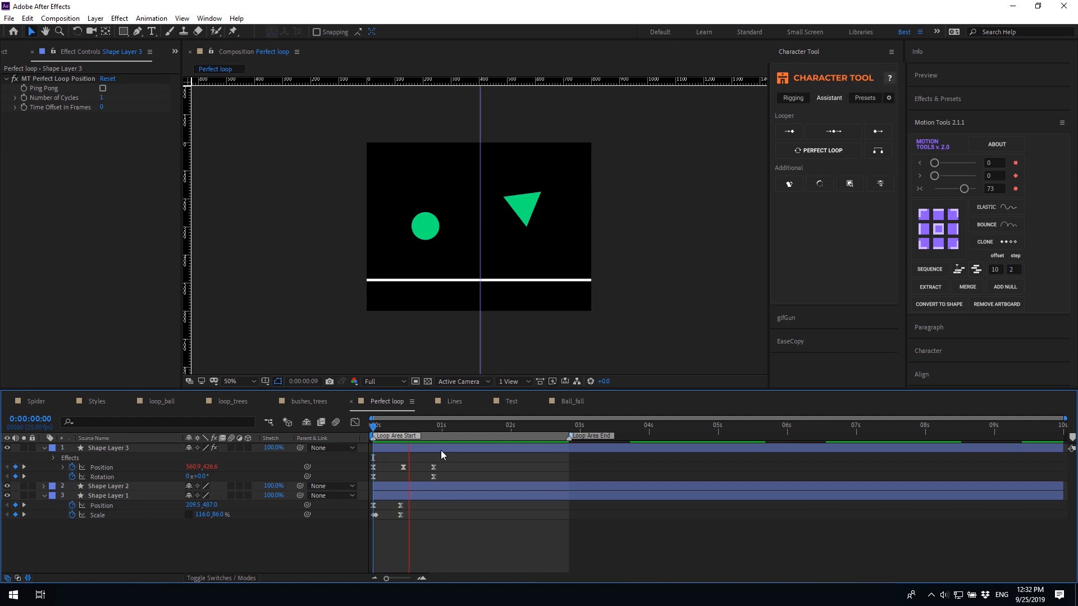
# Turn on Ping Pong for the triangle's Perfect Loop Position effect and set its Number of Cycles to 3
pyautogui.press('space')
pyautogui.moveTo(365, 427); pyautogui.dragTo(356, 427)
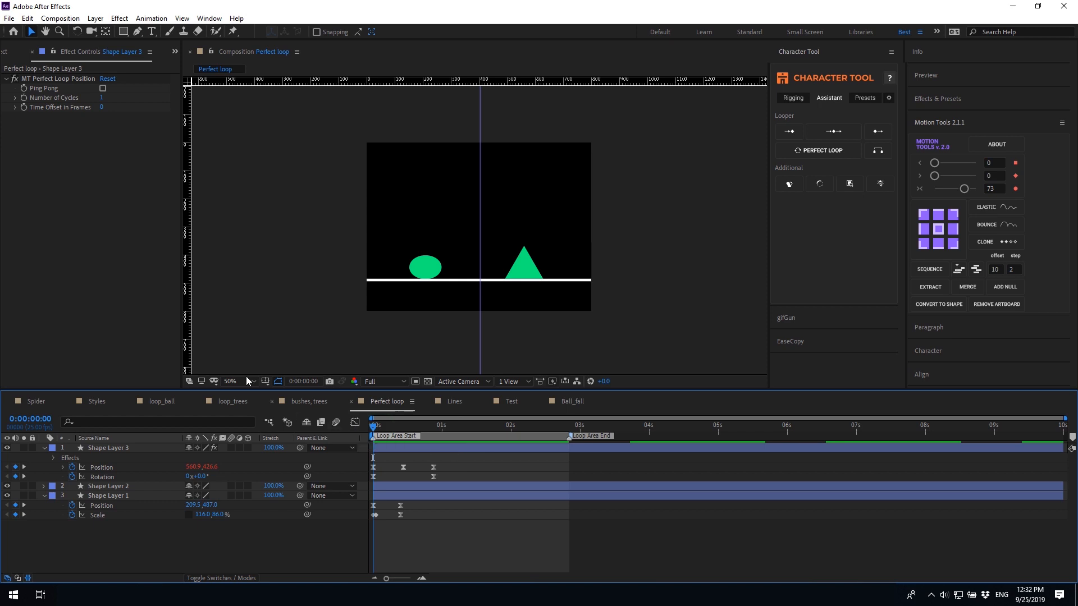
pyautogui.click(103, 88)
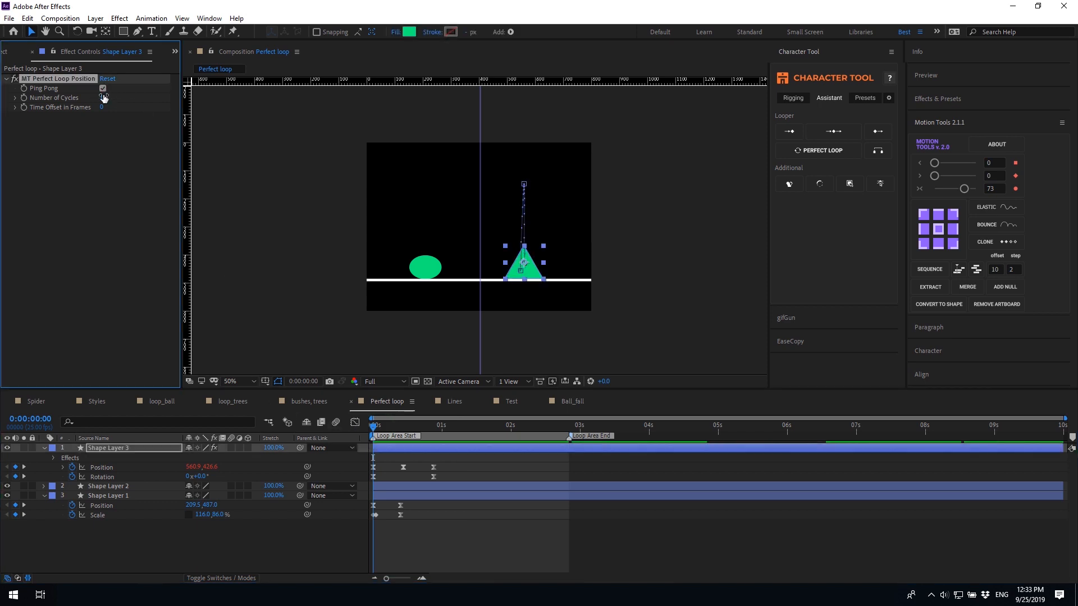
pyautogui.click(103, 98)
pyautogui.write('3')
pyautogui.click(117, 162)
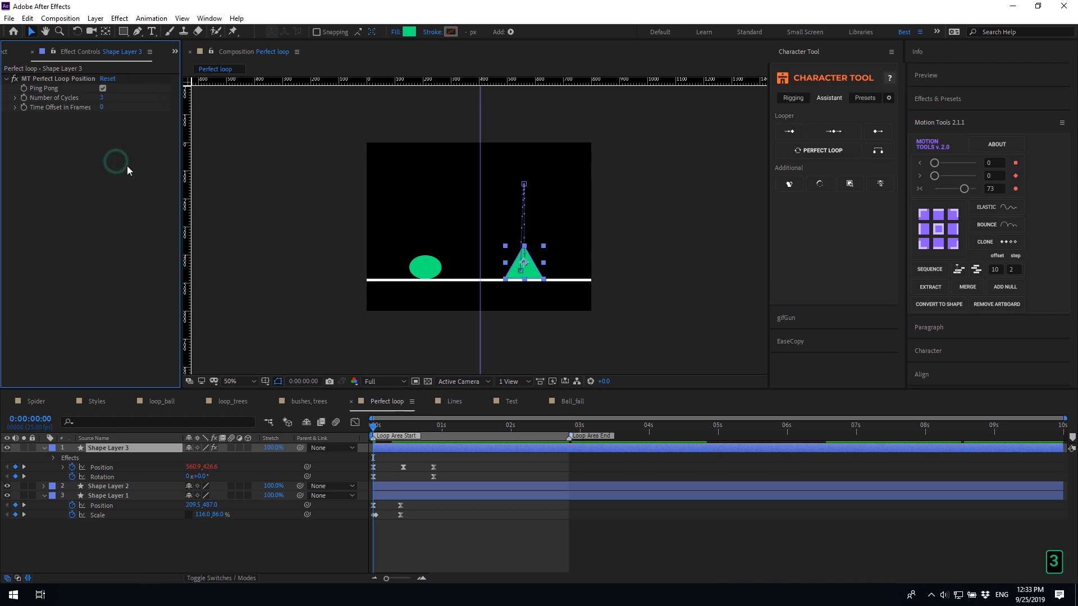
# Apply a Perfect Loop to the triangle's rotation keyframes with Ping Pong on and 3 cycles, and preview it
pyautogui.moveTo(443, 473); pyautogui.dragTo(369, 478)
pyautogui.click(815, 153)
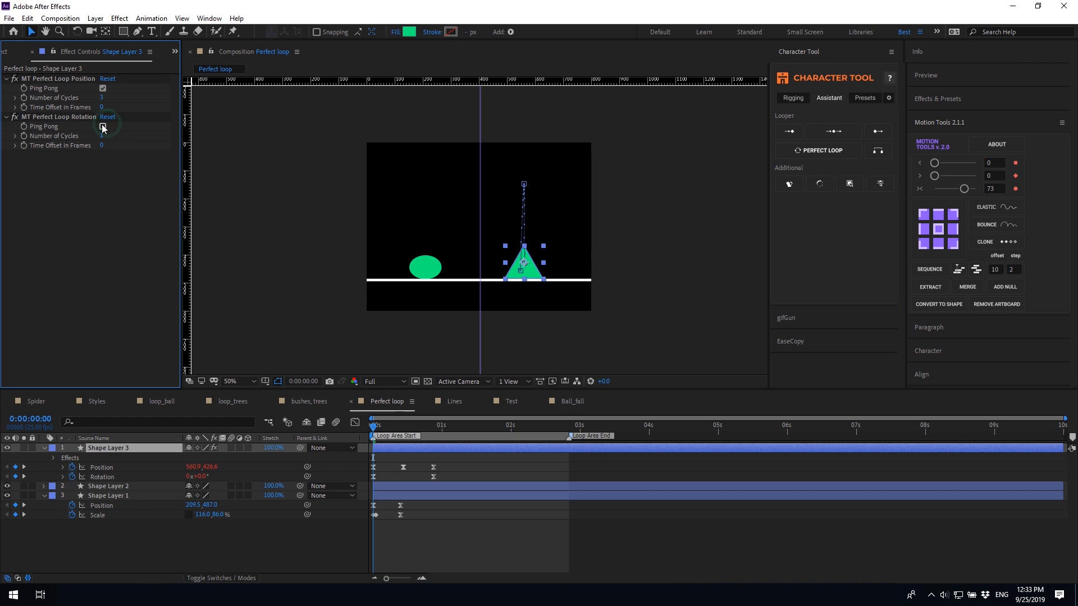
pyautogui.click(103, 126)
pyautogui.click(101, 136)
pyautogui.write('3')
pyautogui.click(109, 205)
pyautogui.click(432, 455)
pyautogui.press('space')
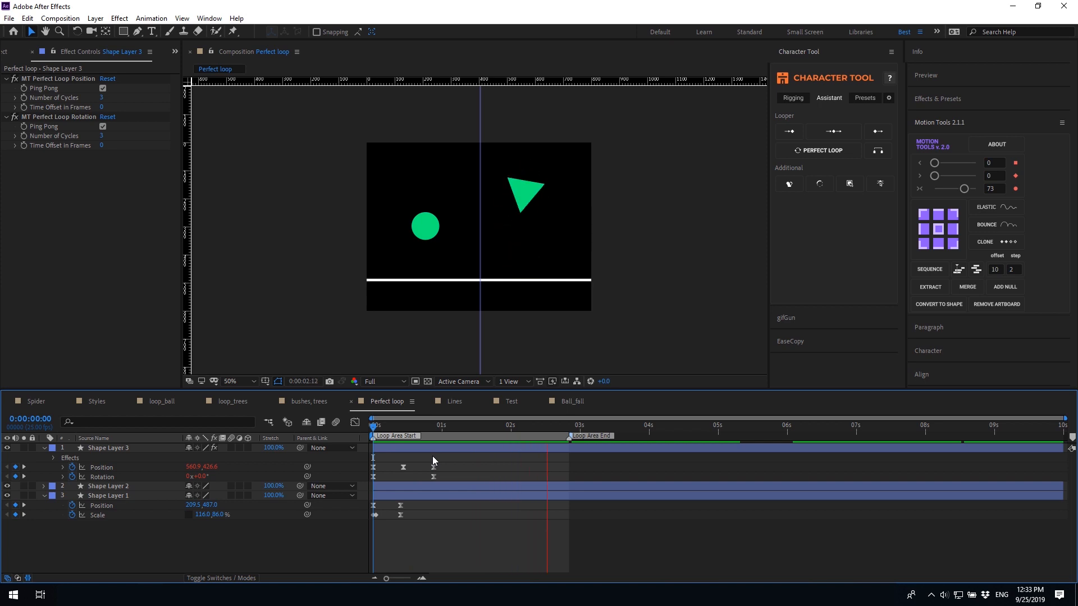
# Shorten the work area to about 2.4 seconds, fit the loop area markers to it and preview the loop
pyautogui.press('space')
pyautogui.click(384, 429)
pyautogui.moveTo(384, 429); pyautogui.dragTo(369, 431)
pyautogui.hotkey('ctrl', 'z')
pyautogui.moveTo(569, 438)
pyautogui.mouseDown()
pyautogui.moveTo(534, 437)
pyautogui.moveTo(591, 438)
pyautogui.moveTo(540, 438)
pyautogui.mouseUp()
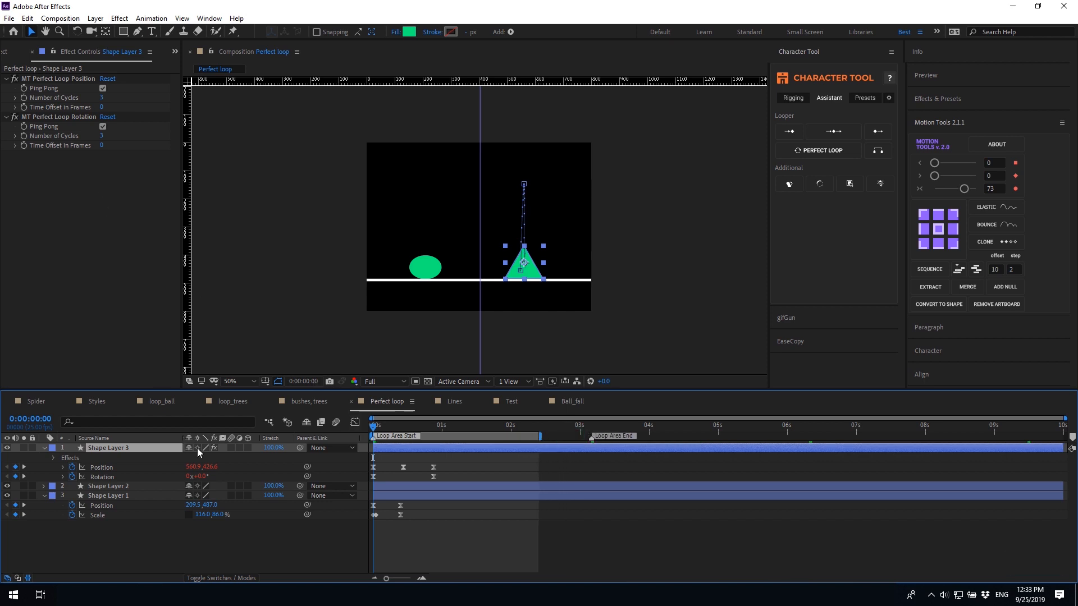
pyautogui.click(877, 150)
pyautogui.press('space')
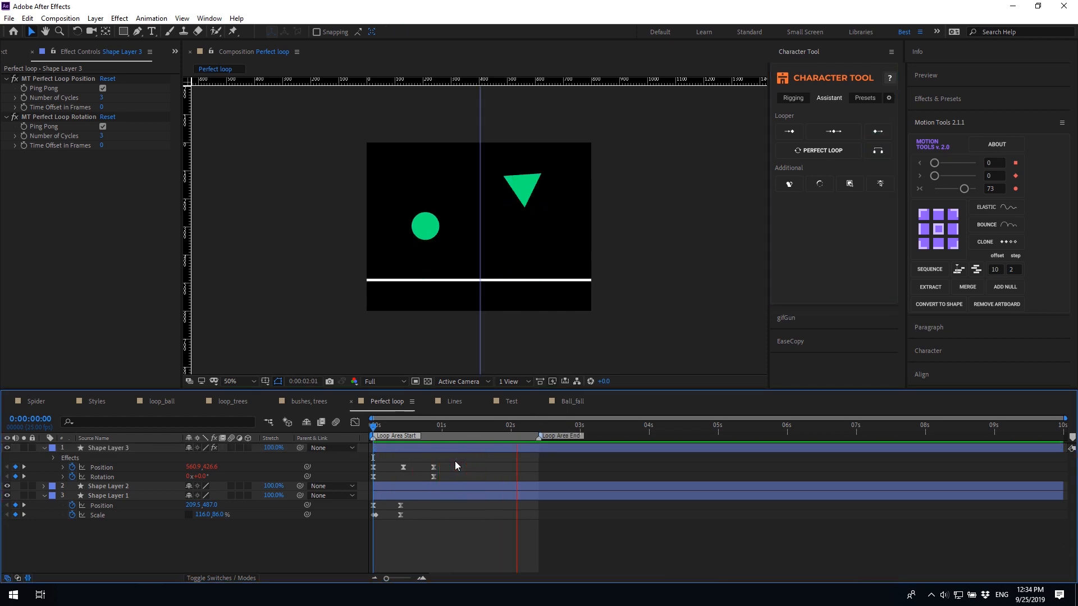
pyautogui.press('space')
# Extend the loop area's end to 0:00:02:21 and preview the looping shapes from the start
pyautogui.moveTo(540, 437); pyautogui.dragTo(569, 436)
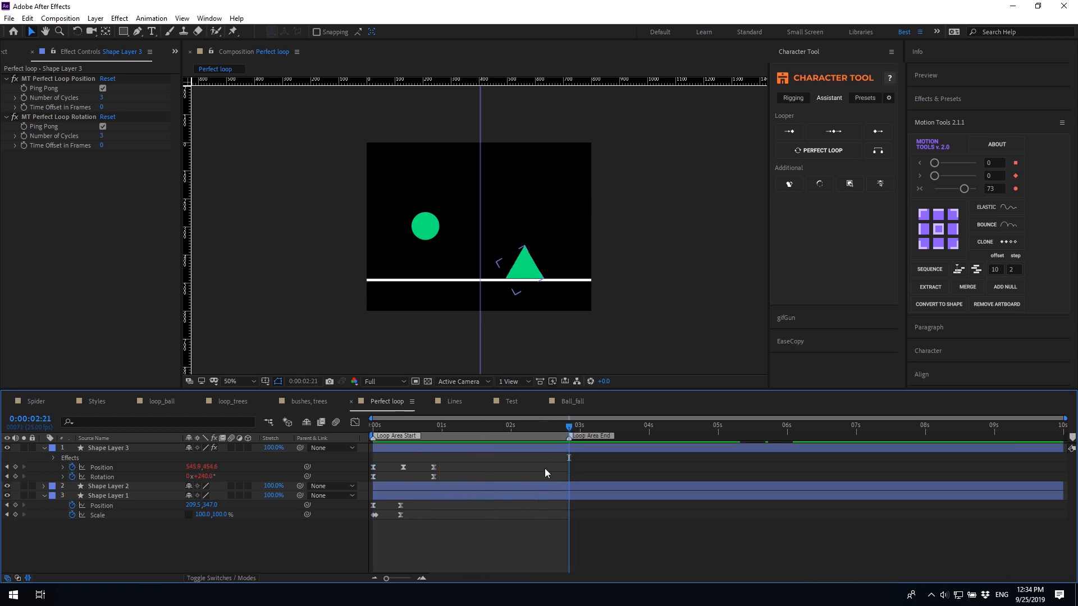
pyautogui.moveTo(384, 427); pyautogui.dragTo(339, 427)
pyautogui.press('space')
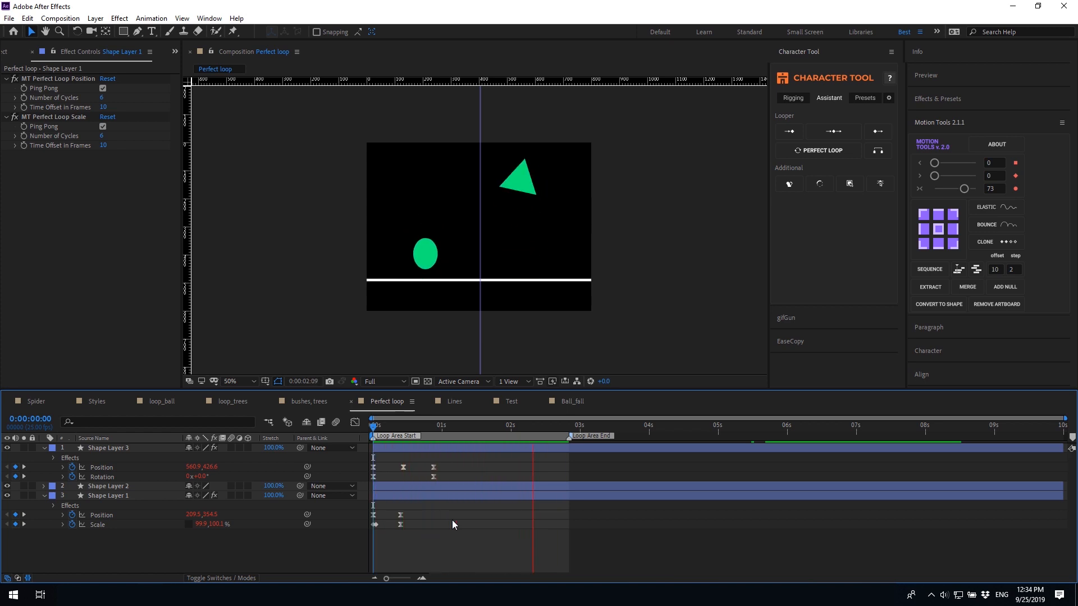
pyautogui.press('space')
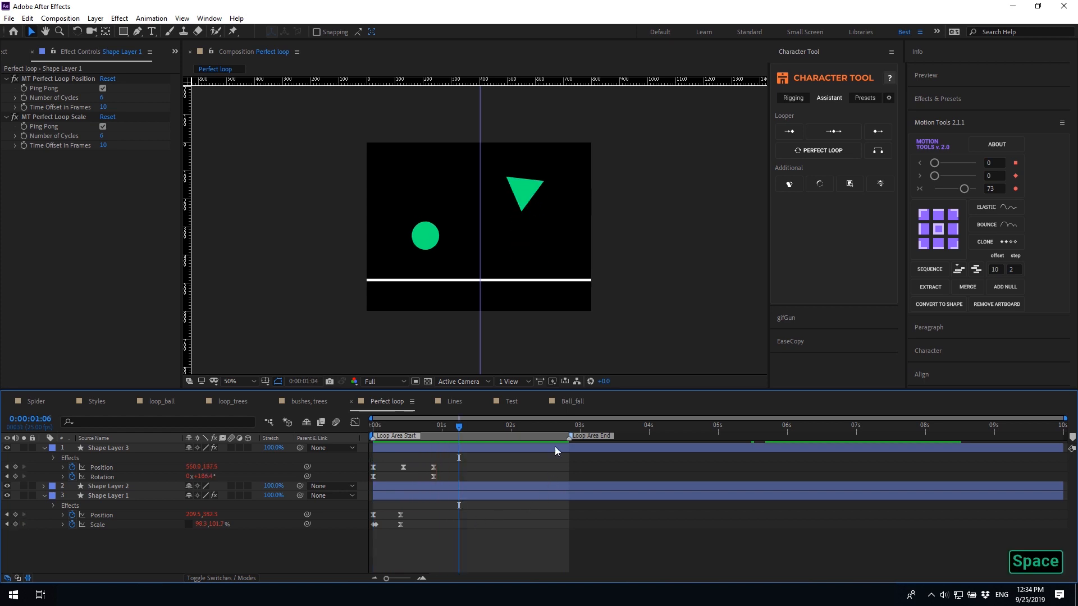
pyautogui.click(568, 425)
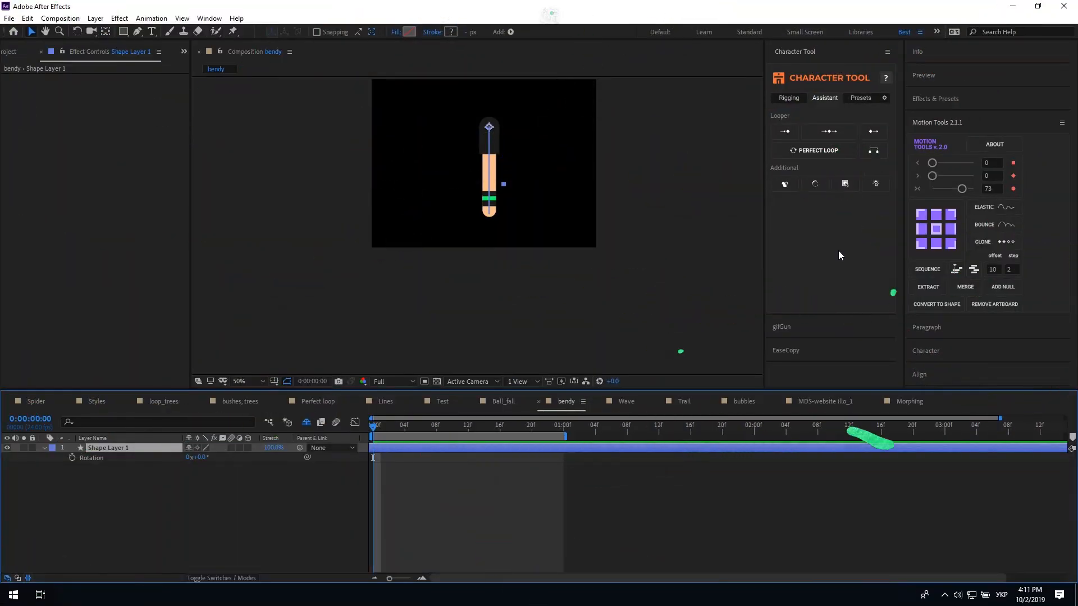
# Create an automatic Bendy swinging animation on the arm's Shape Layer 1 and preview it
pyautogui.click(786, 184)
pyautogui.click(394, 467)
pyautogui.press('space')
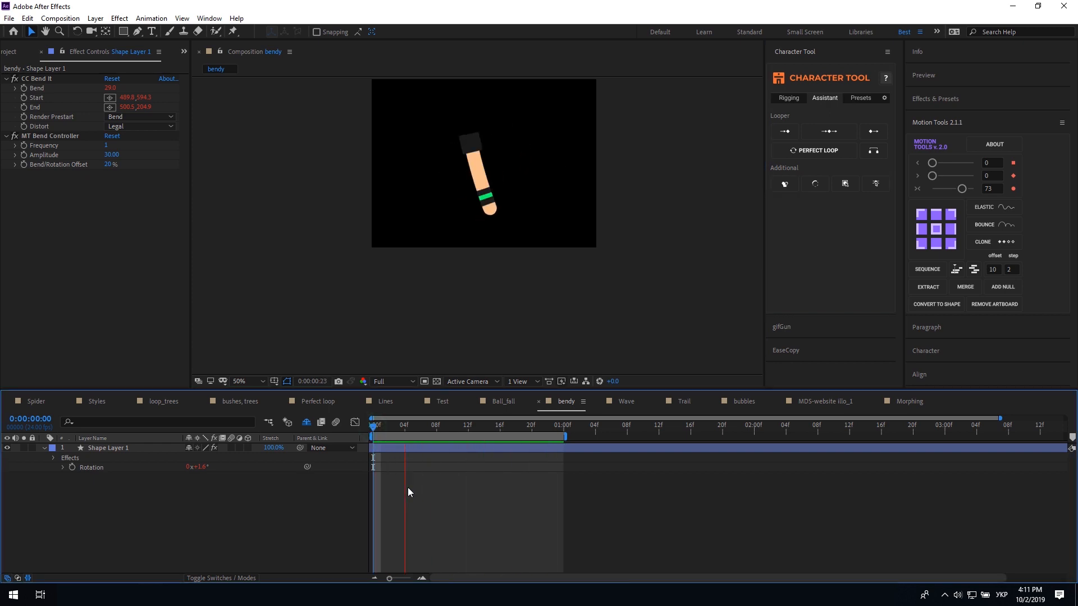
pyautogui.press('space')
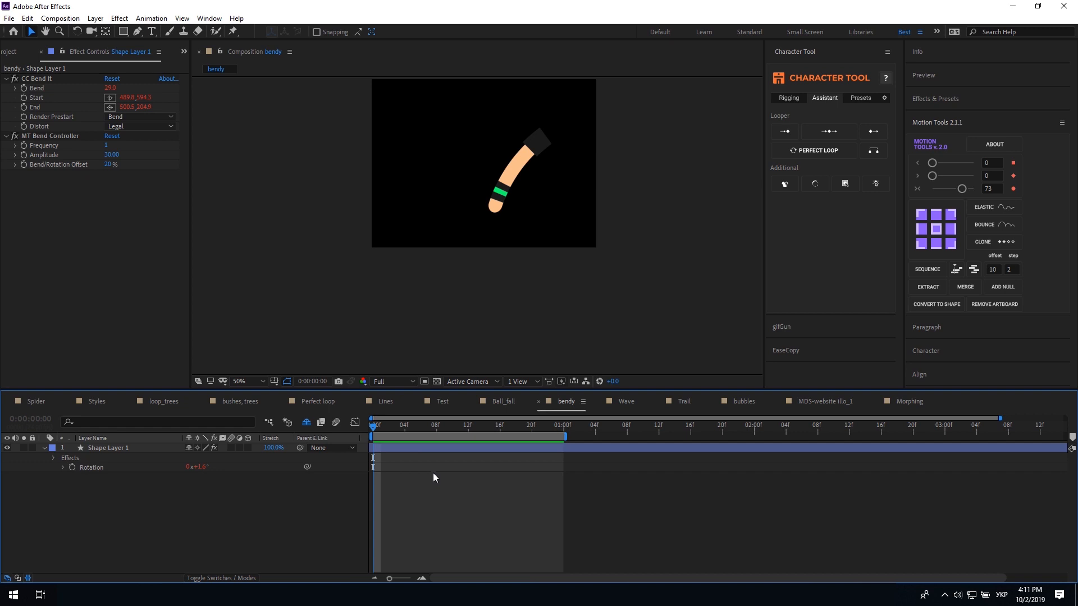
# Place the CC Bend It start point at the top of the arm and the end point just below the hand
pyautogui.click(412, 452)
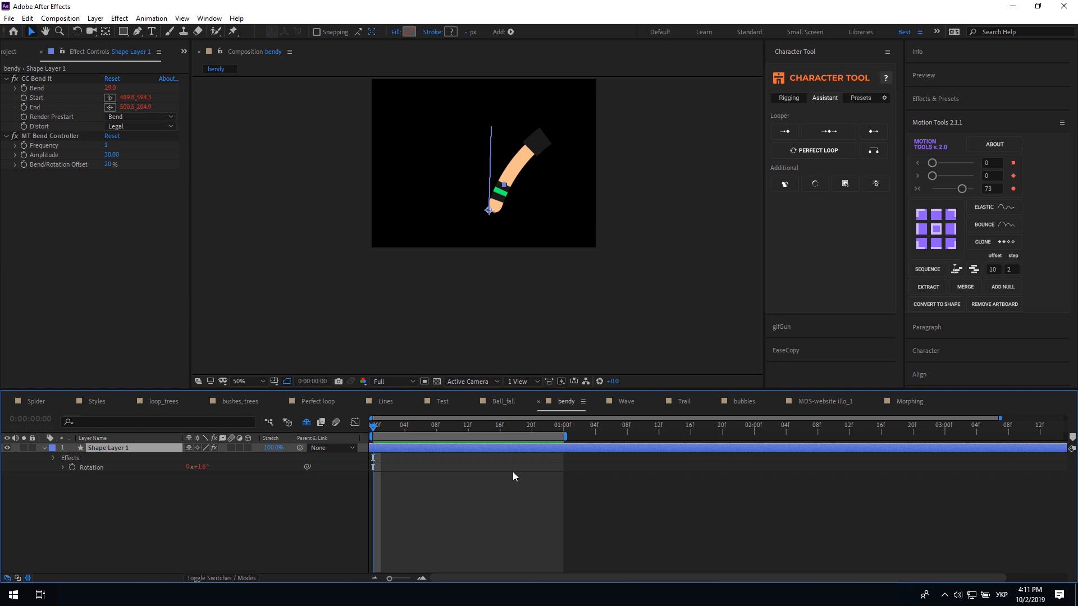
pyautogui.click(46, 79)
pyautogui.moveTo(511, 246); pyautogui.dragTo(508, 223)
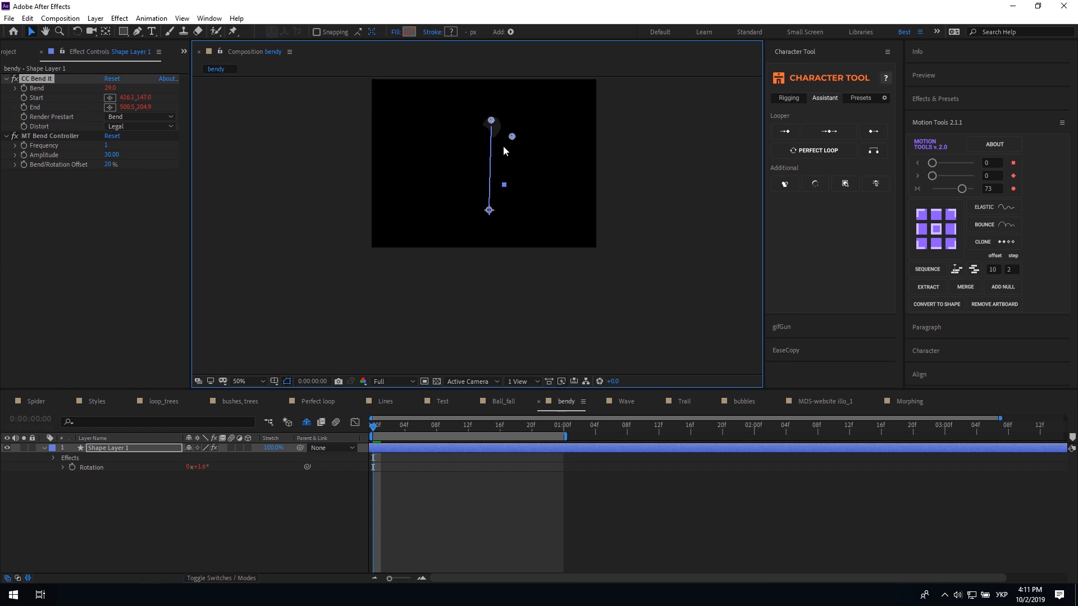
pyautogui.moveTo(512, 137); pyautogui.dragTo(497, 207)
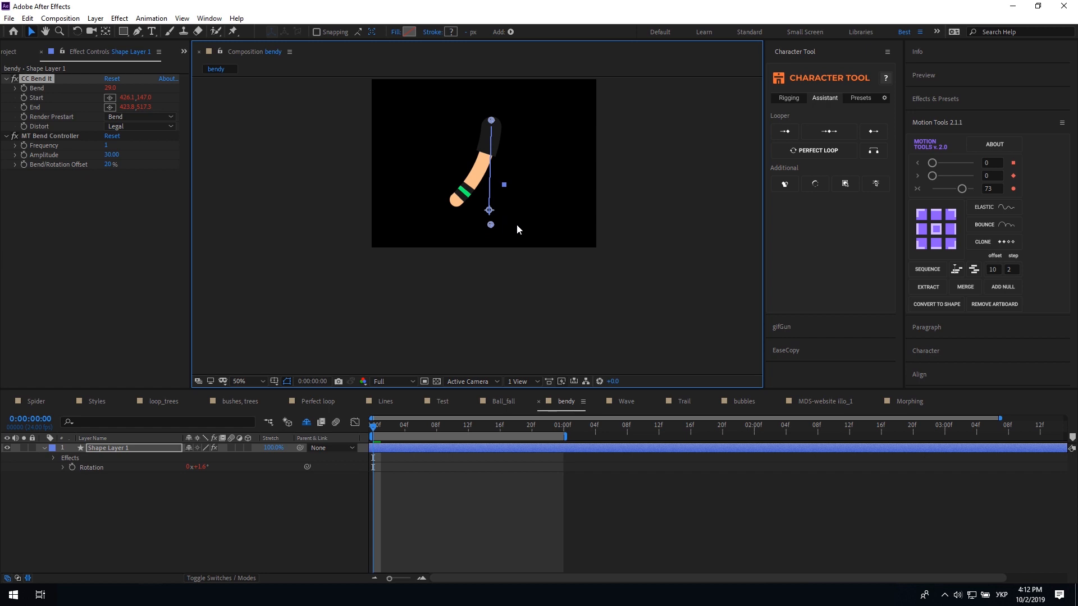
pyautogui.press('space')
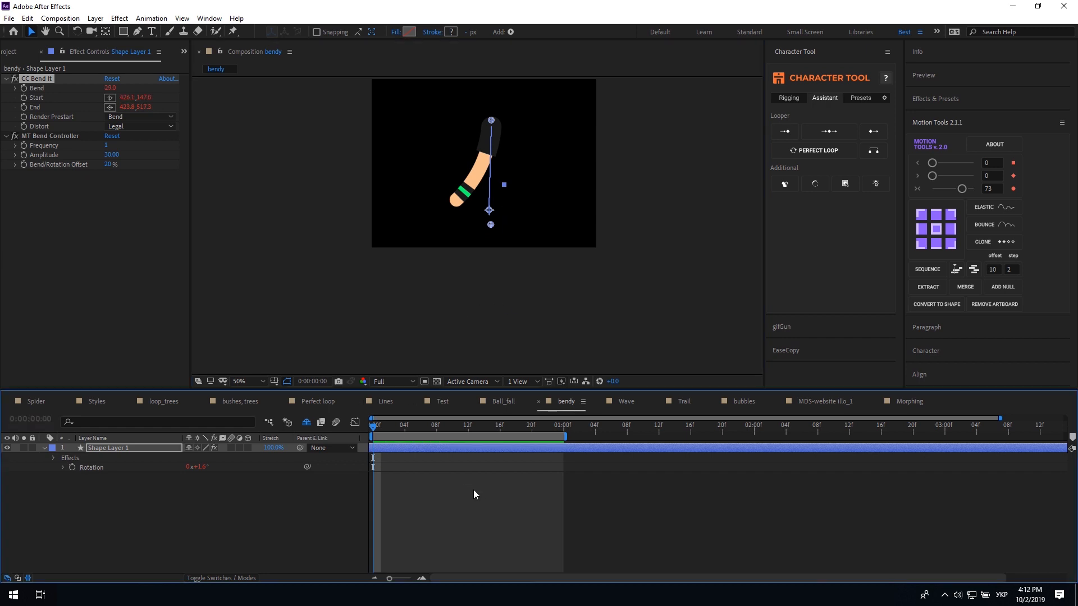
# Move the arm layer's anchor point to its top centre and preview the swing from the first frame
pyautogui.click(935, 213)
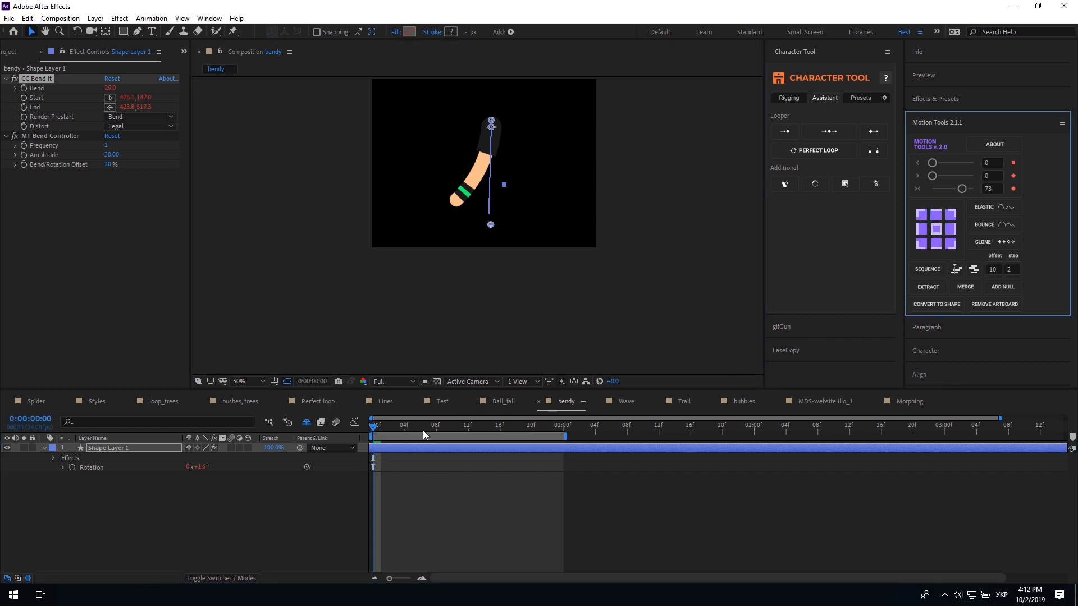
pyautogui.click(372, 430)
pyautogui.press('space')
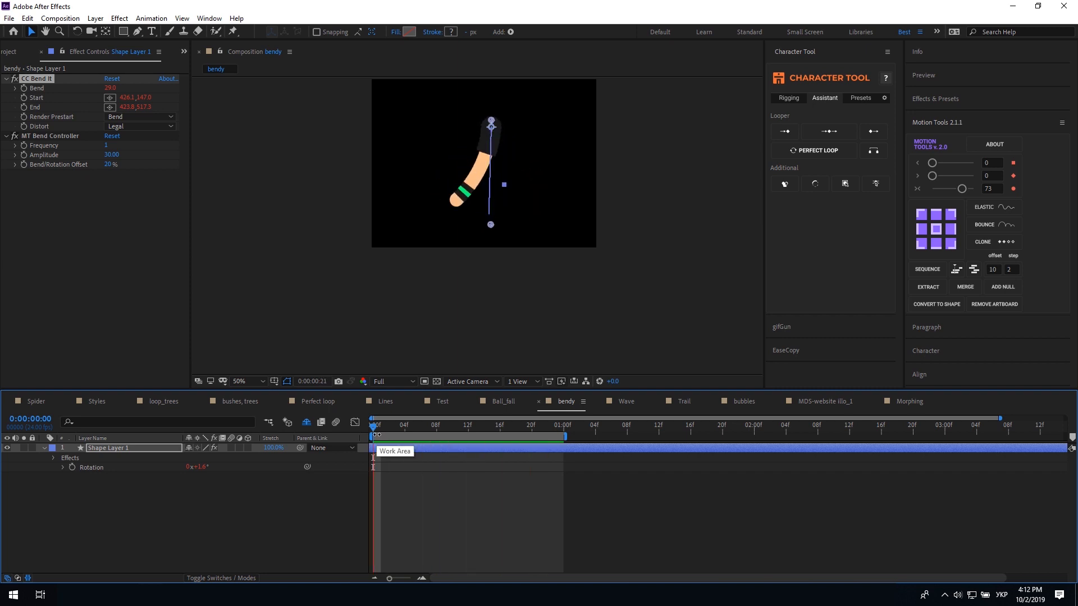
pyautogui.press('space')
# Scale the arm layer to 164% and preview the bend from the first frame with CC Bend It selected
pyautogui.press('s')
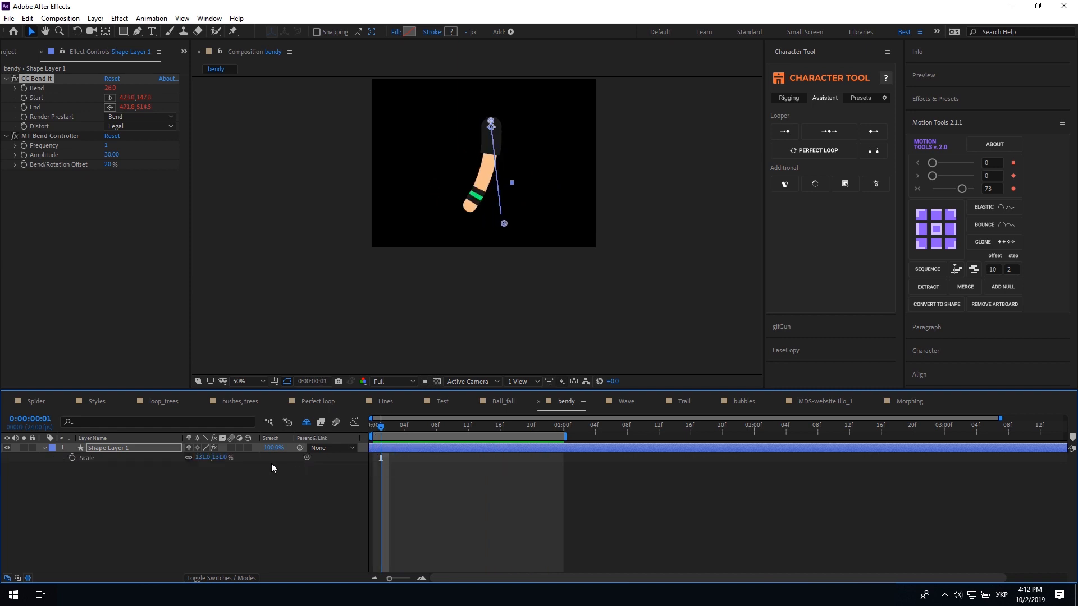
pyautogui.moveTo(222, 458); pyautogui.dragTo(241, 458)
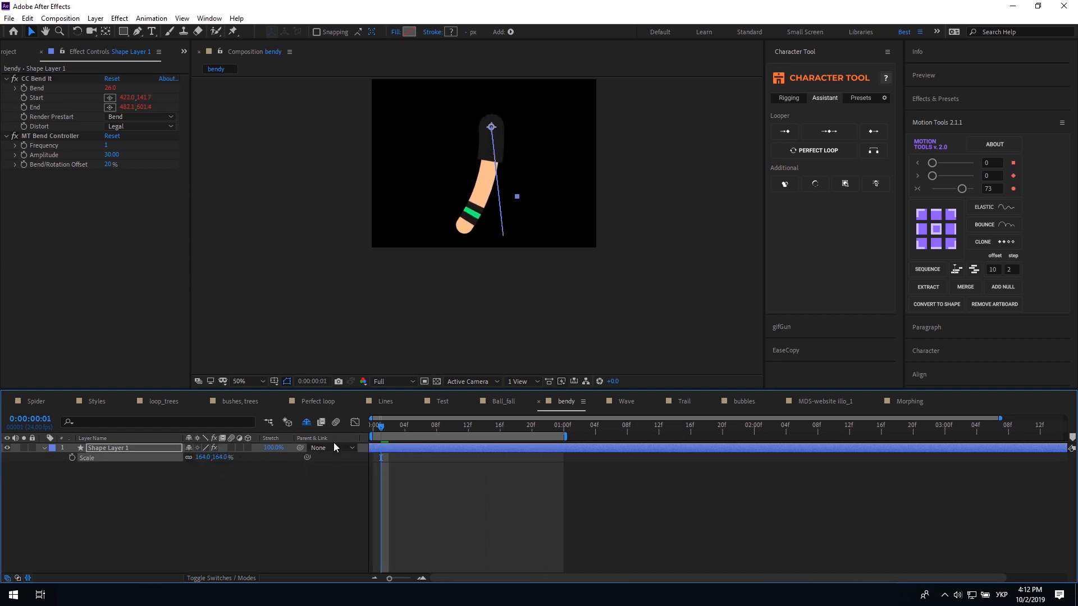
pyautogui.click(372, 428)
pyautogui.click(37, 79)
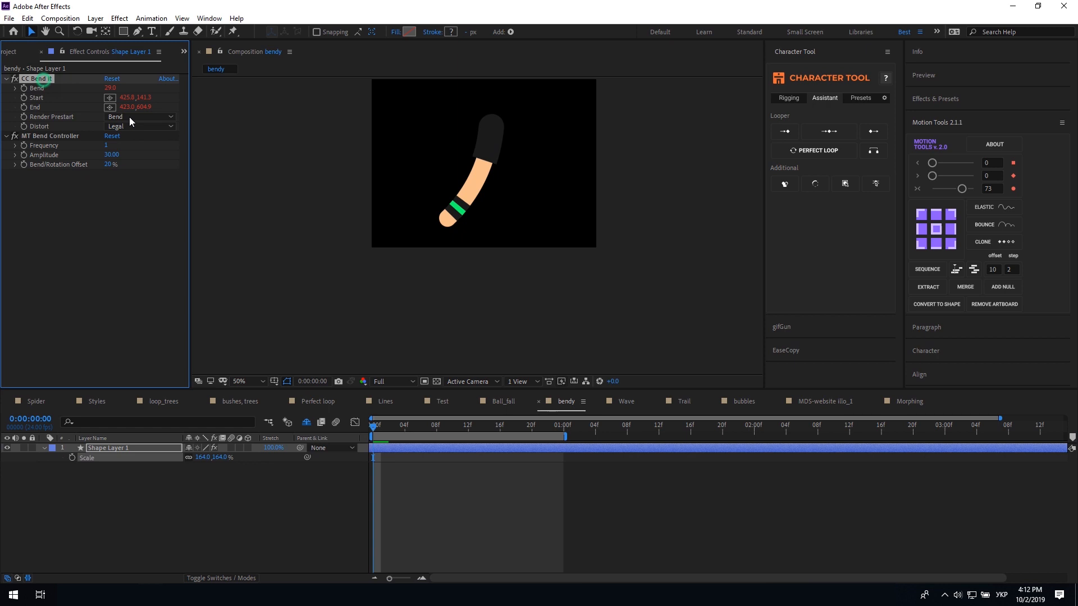
pyautogui.press('space')
pyautogui.press('space')
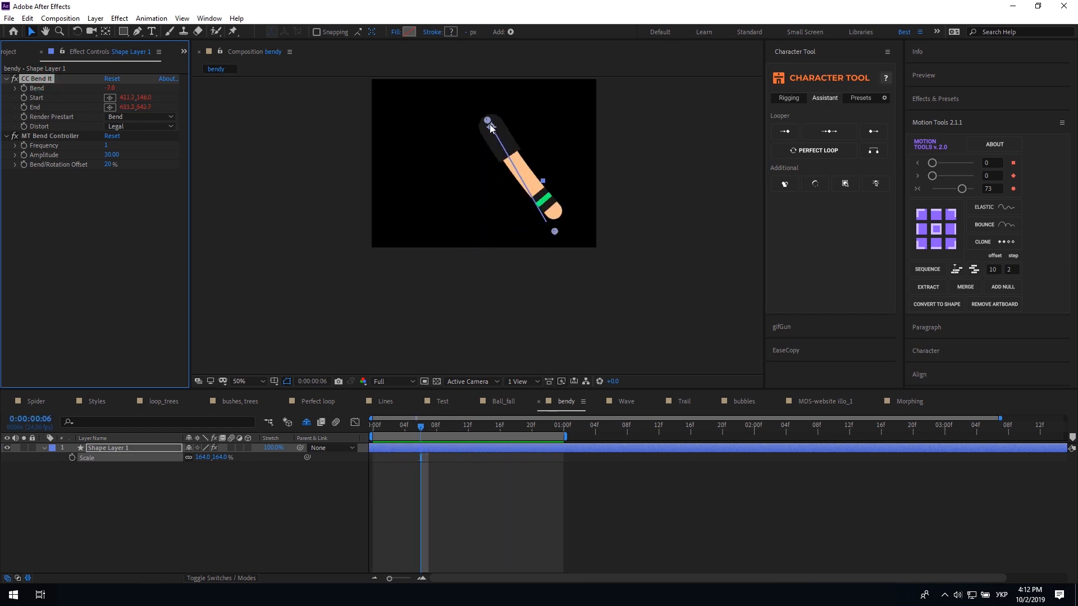
# Move the arm around the frame to test the bend, and set its scale to 149%
pyautogui.moveTo(489, 124); pyautogui.dragTo(426, 105)
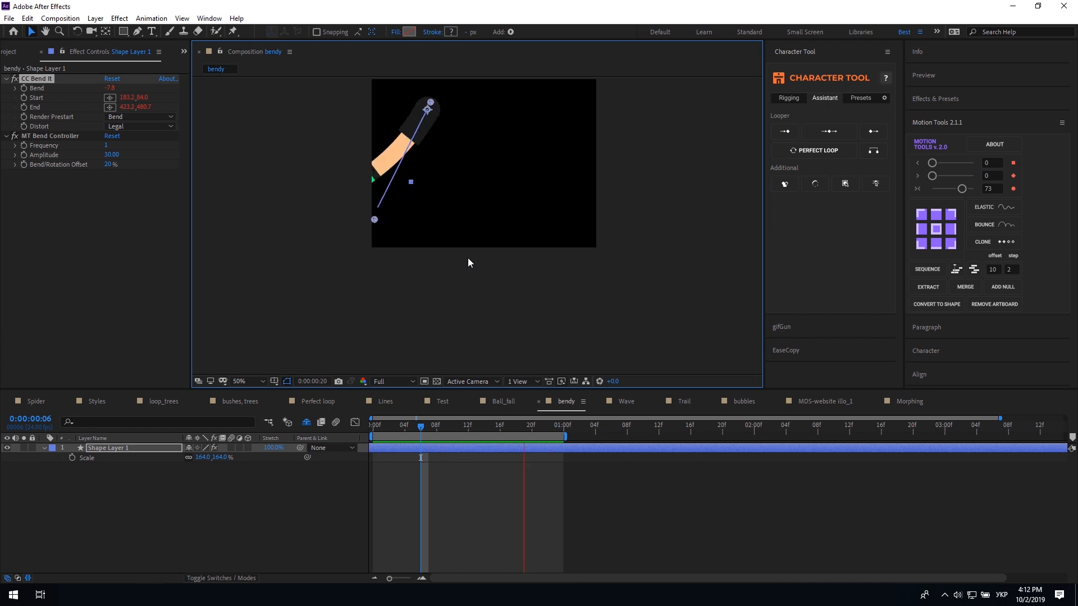
pyautogui.press('space')
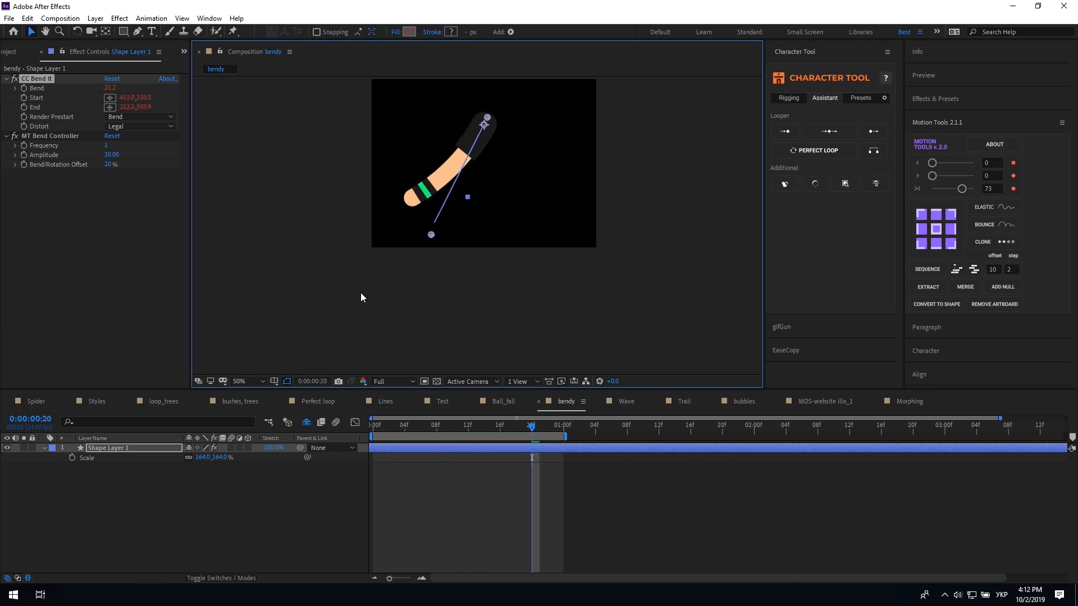
pyautogui.moveTo(223, 463); pyautogui.dragTo(213, 456)
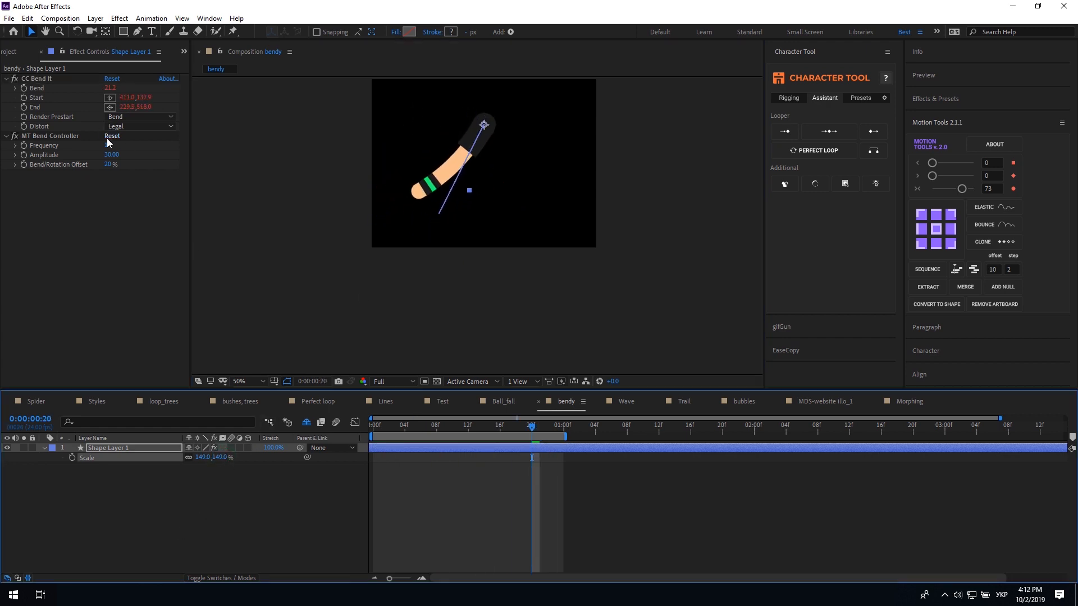
# Set the MT Bend Controller's Frequency to 2 and Amplitude to 20, previewing the swing
pyautogui.press('space')
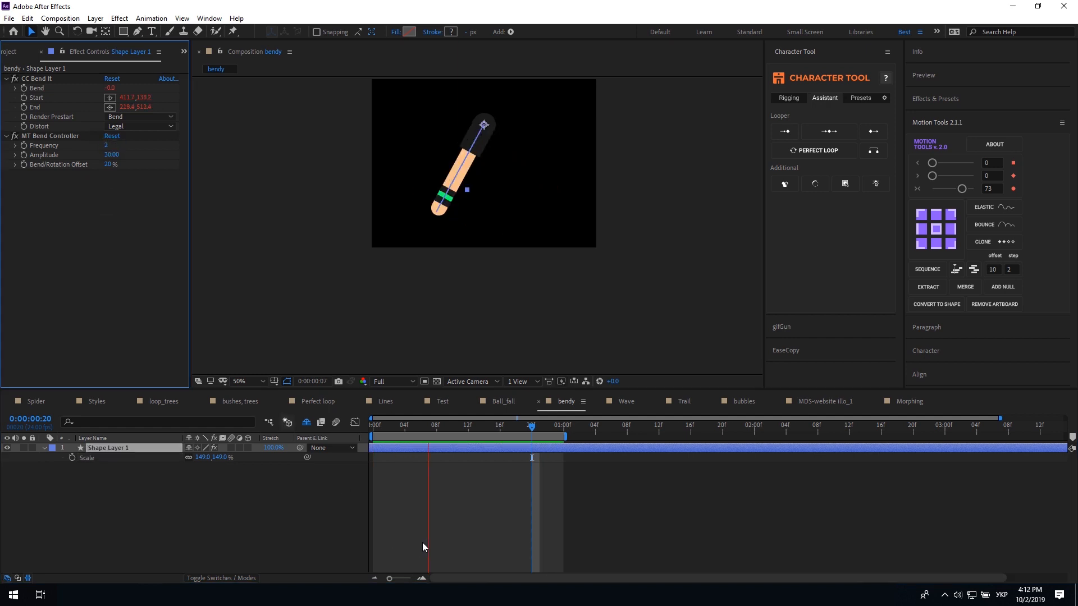
pyautogui.click(112, 155)
pyautogui.write('20')
pyautogui.press('Return')
pyautogui.press('space')
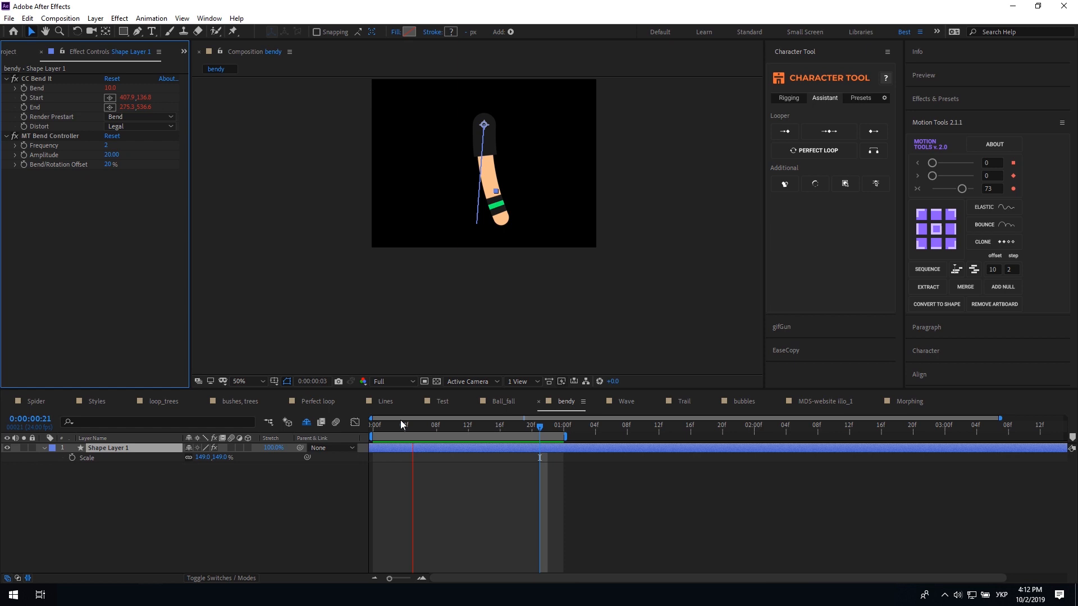
# Set the Bend/Rotation Offset to 44% and preview the arm's swing from the first frame
pyautogui.click(108, 164)
pyautogui.write('44')
pyautogui.click(89, 248)
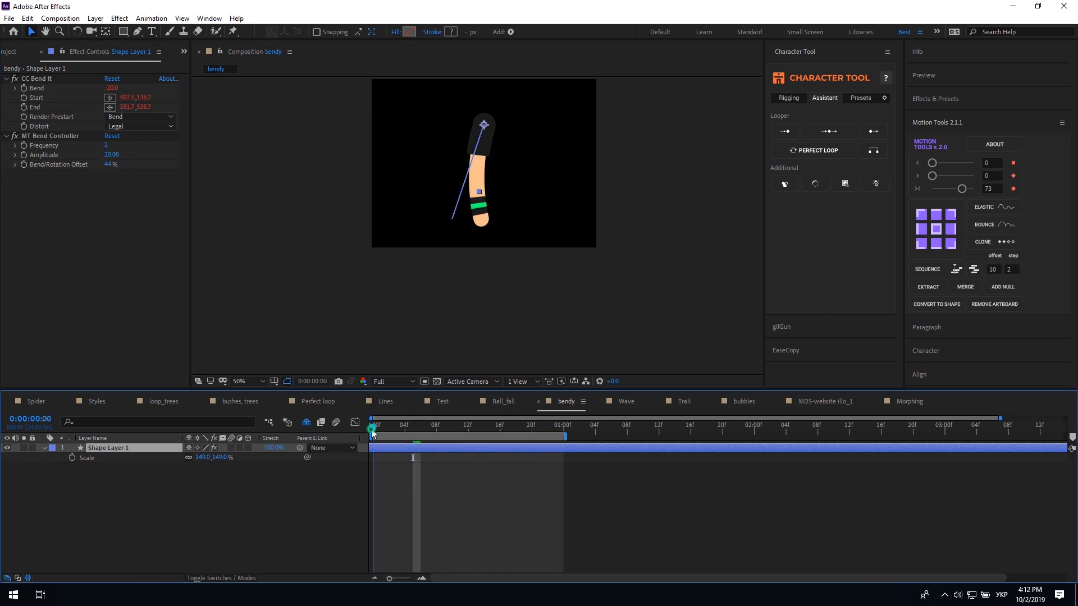
pyautogui.click(372, 428)
pyautogui.press('space')
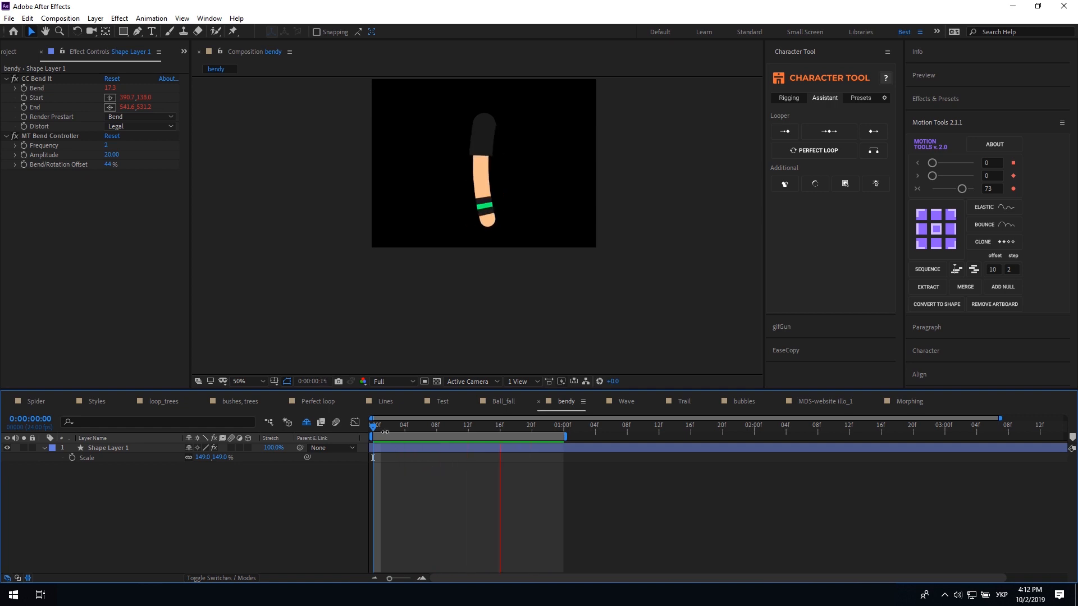
pyautogui.press('space')
# Preview the bushes, trees composition from its first frame
pyautogui.moveTo(379, 428); pyautogui.dragTo(318, 428)
pyautogui.press('space')
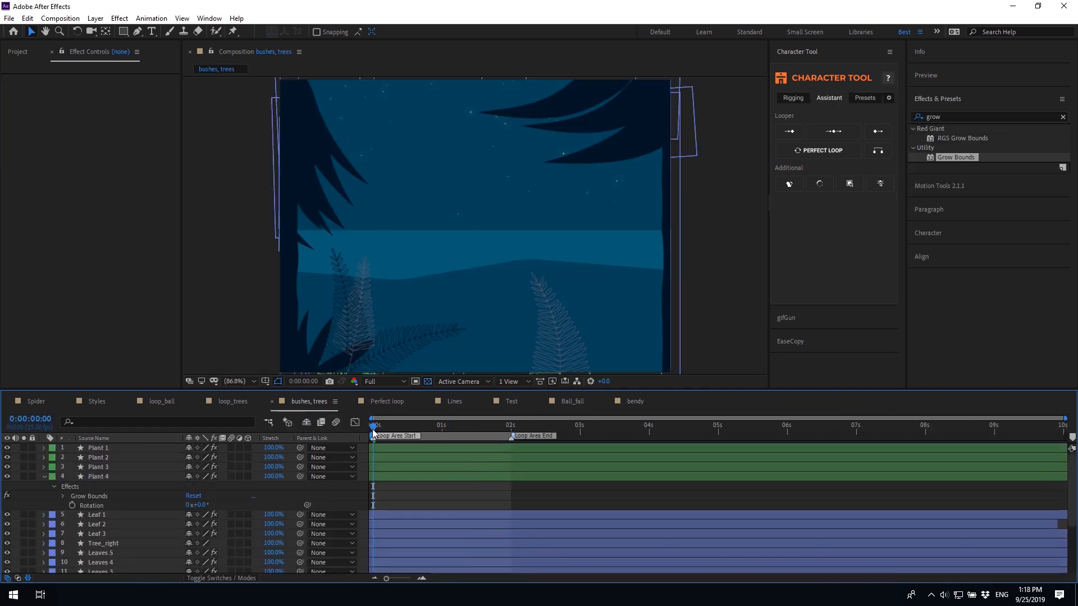
pyautogui.press('space')
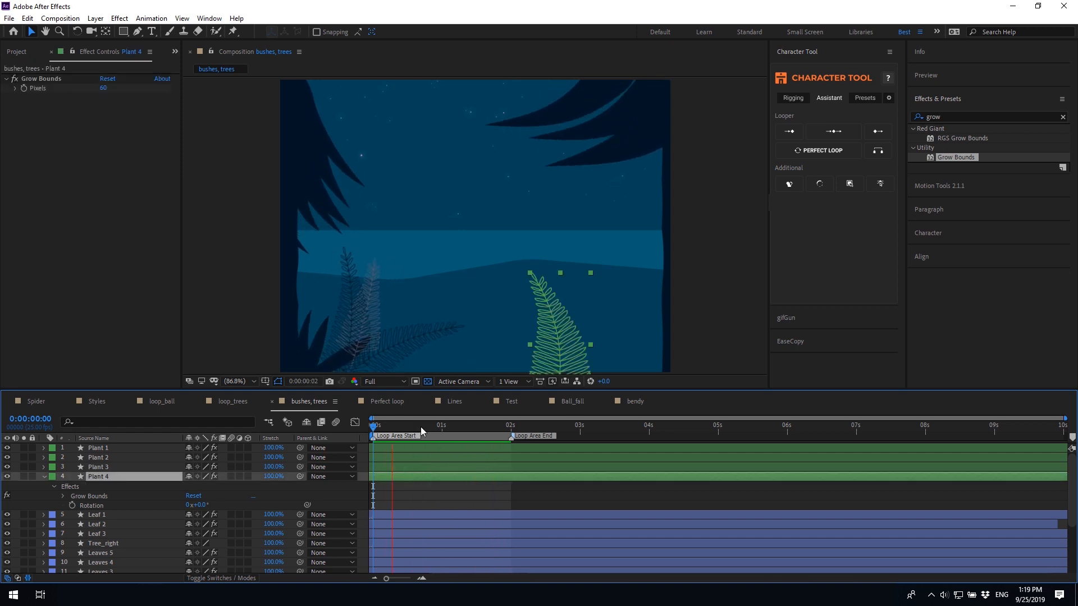
pyautogui.press('space')
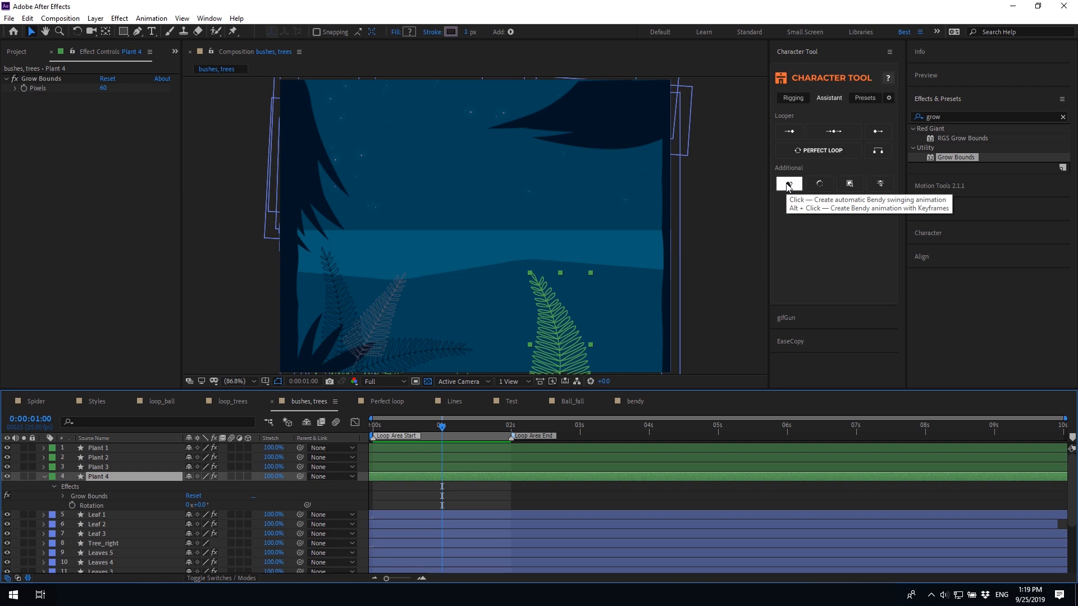
# Create a keyframed Bendy animation on the Plant 4 layer, starting at 0:00:01:00
pyautogui.keyDown('alt'); pyautogui.click(788, 185); pyautogui.keyUp('alt')
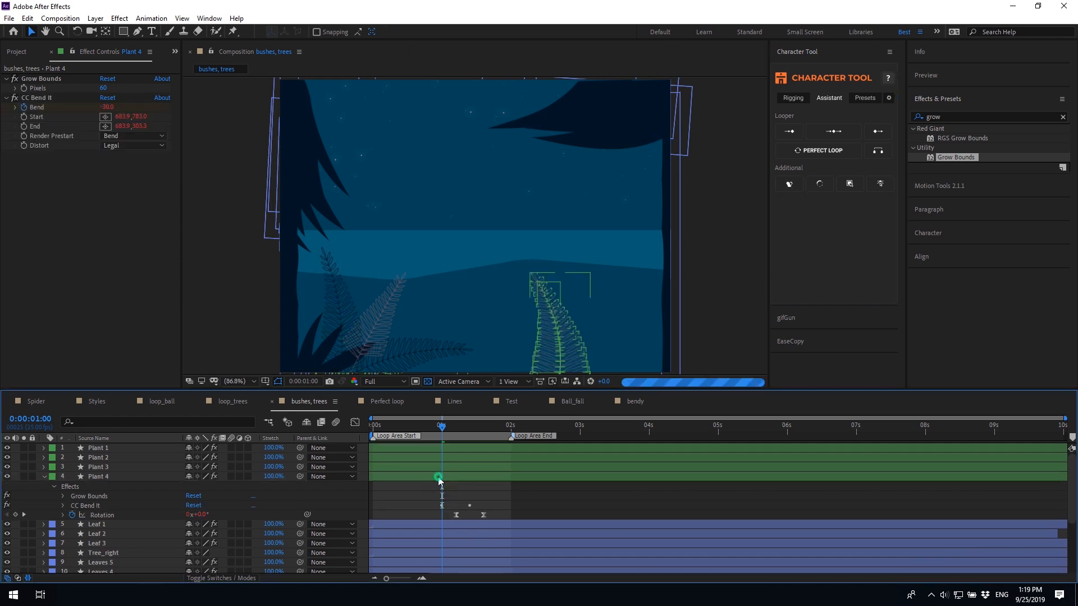
pyautogui.press('space')
pyautogui.moveTo(581, 271); pyautogui.dragTo(537, 206)
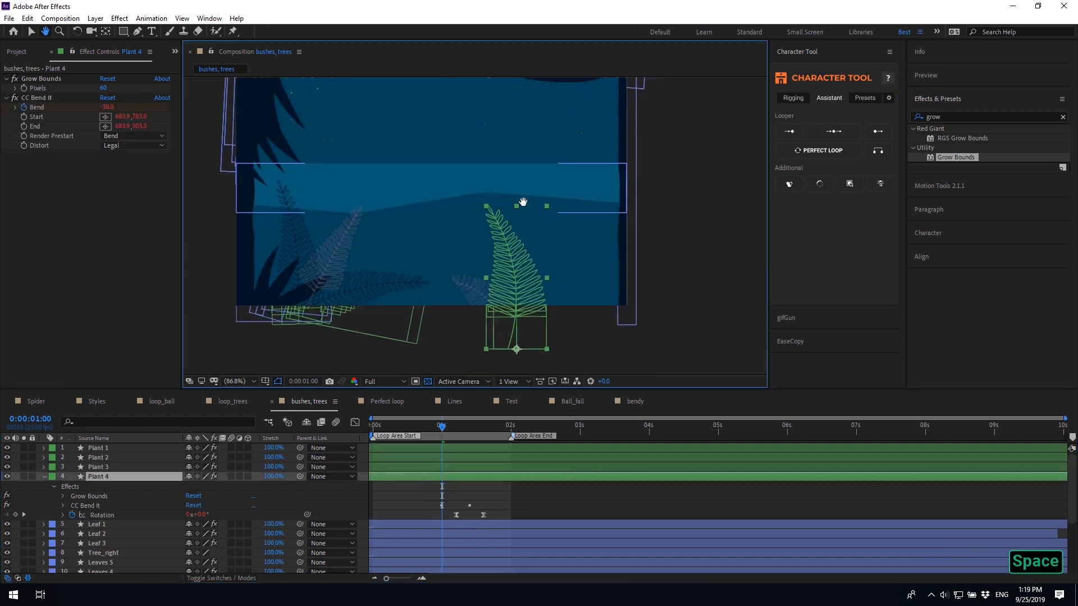
# Place the CC Bend It Start point at the base of the Plant 4 fern and the End point just above its tip
pyautogui.click(37, 98)
pyautogui.press('space')
pyautogui.moveTo(563, 243); pyautogui.dragTo(544, 193)
pyautogui.moveTo(551, 344); pyautogui.dragTo(497, 306)
pyautogui.moveTo(549, 110); pyautogui.dragTo(476, 136)
# Set Plant 4's Rotation keyframe at 0:00:01:15 to -7°
pyautogui.moveTo(475, 428); pyautogui.dragTo(485, 430)
pyautogui.click(203, 514)
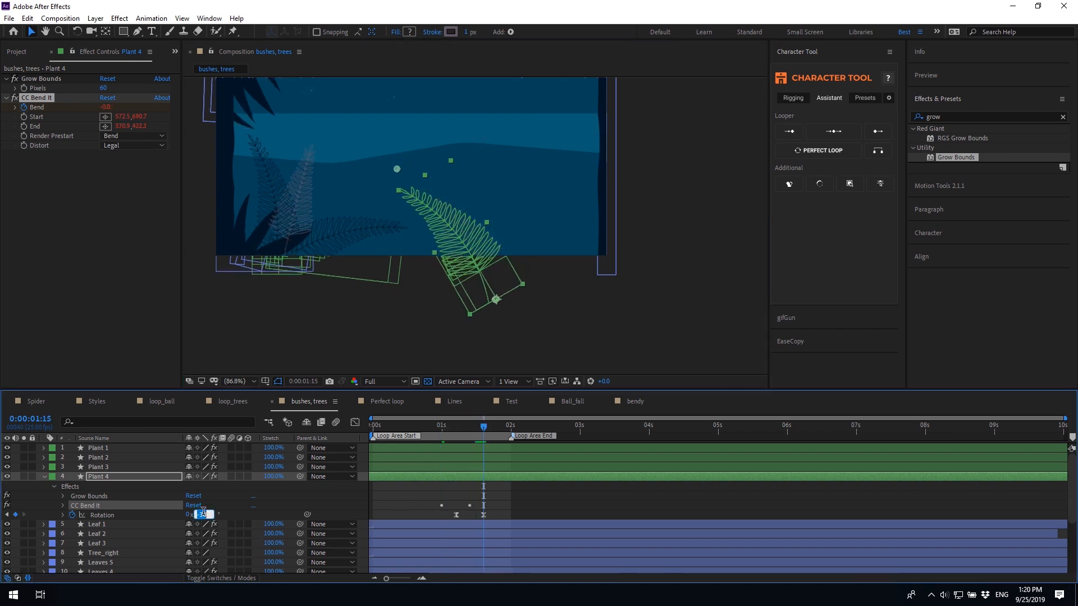
pyautogui.write('-7')
pyautogui.press('Return')
pyautogui.click(486, 478)
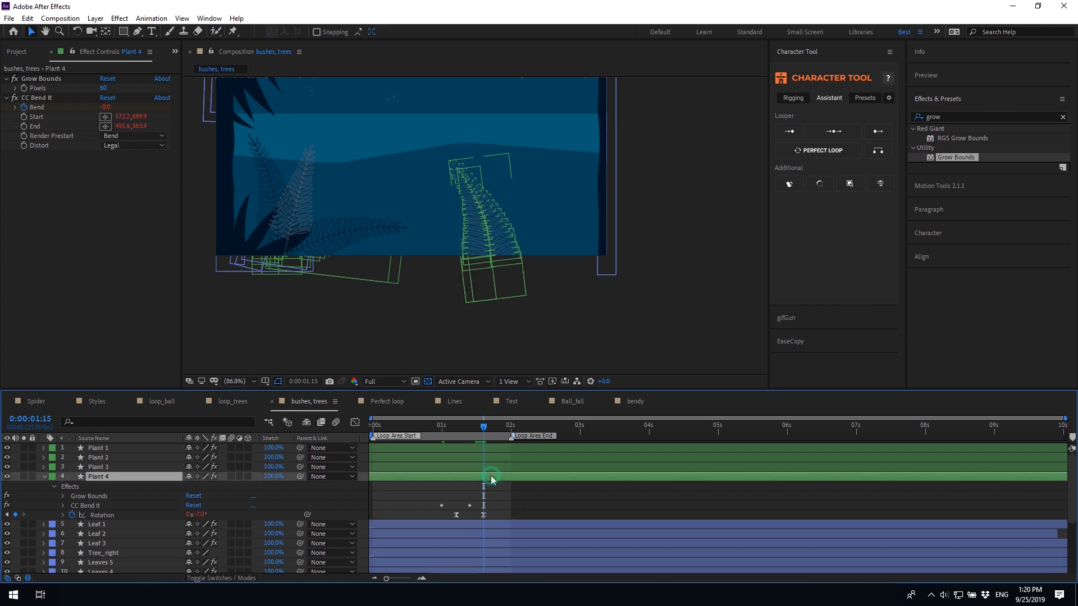
# Reveal Plant 4's keyframed properties and set its Bend keyframe at 0:00:01:10 to 10
pyautogui.press('u')
pyautogui.press('j')
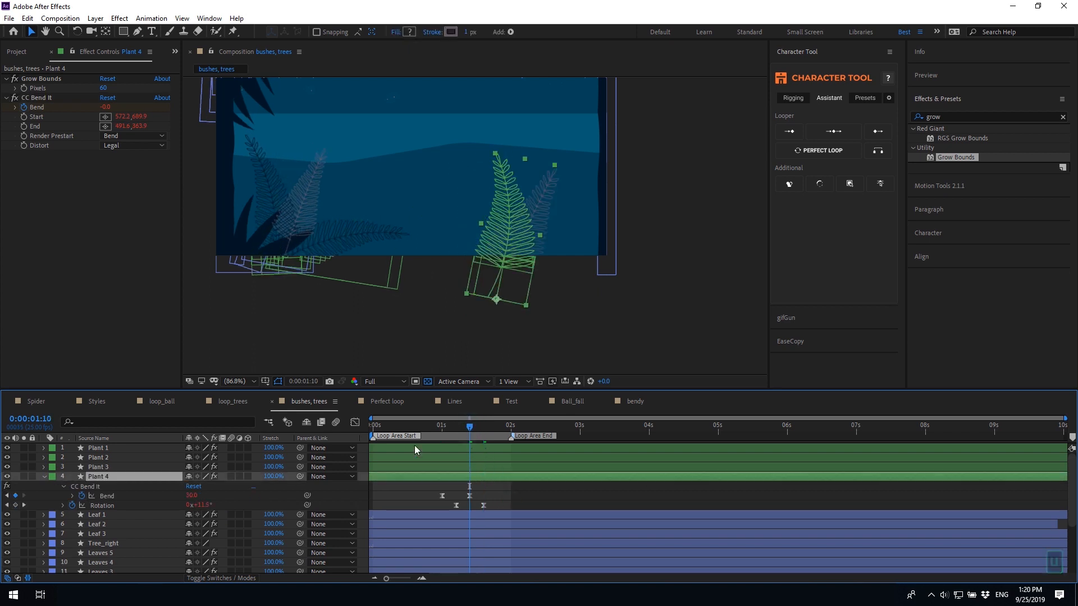
pyautogui.click(189, 495)
pyautogui.write('10')
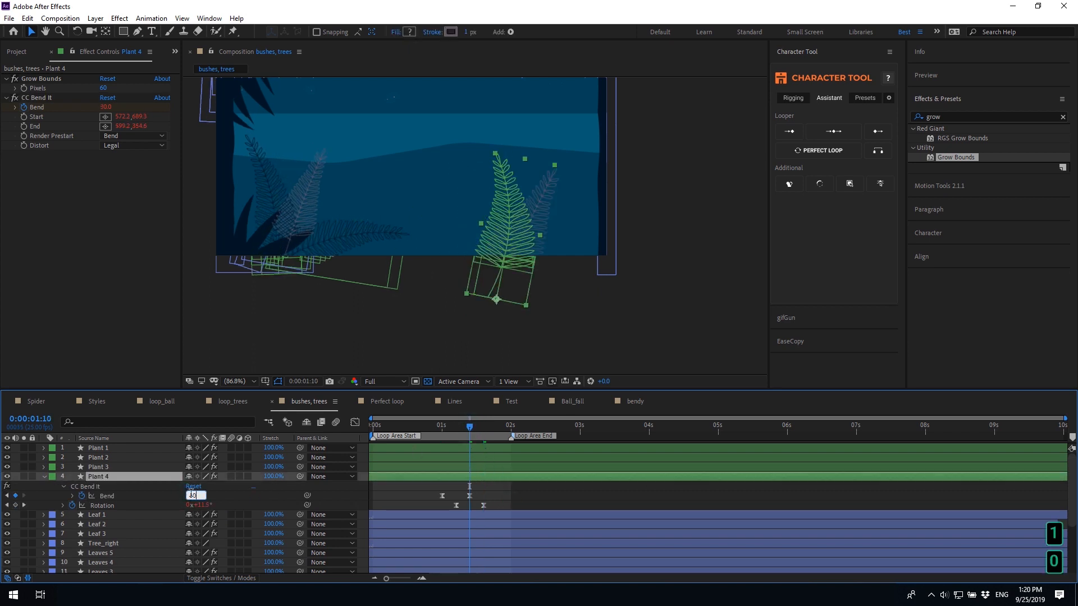
pyautogui.press('Return')
# Shift all Bend and Rotation keyframes of Plant 4 earlier and add a Bend keyframe of 3 at 0:00:01:10
pyautogui.moveTo(494, 487); pyautogui.dragTo(419, 497)
pyautogui.click(463, 493)
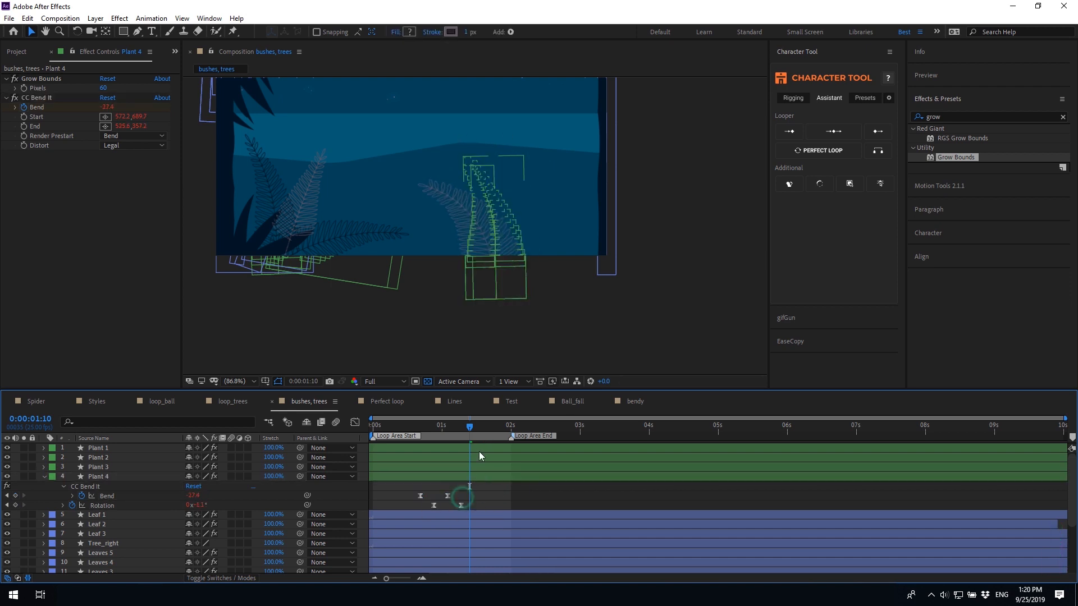
pyautogui.click(196, 495)
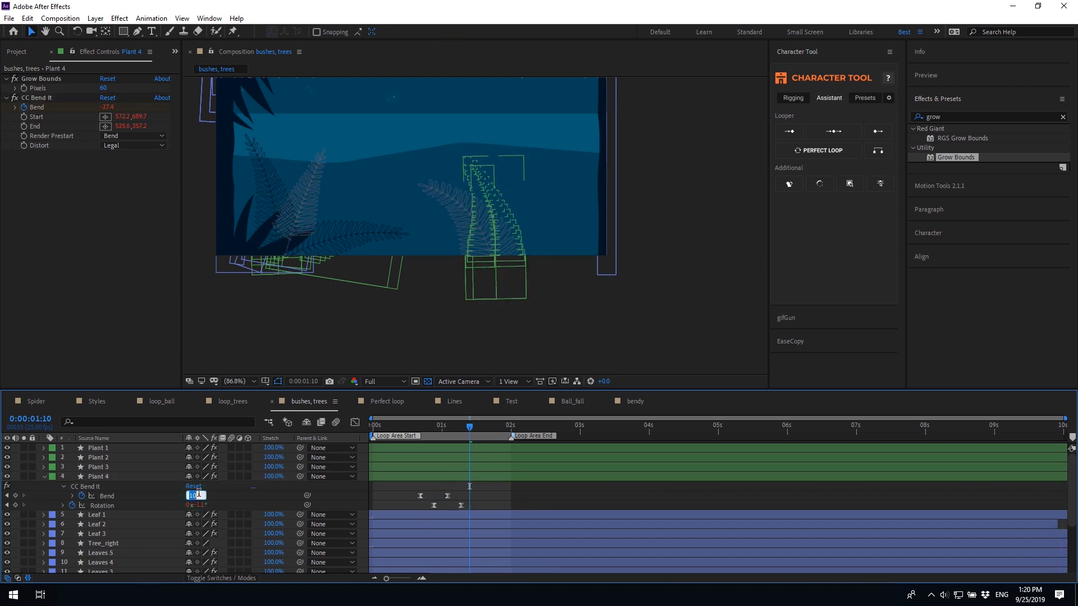
pyautogui.write('3')
pyautogui.press('Return')
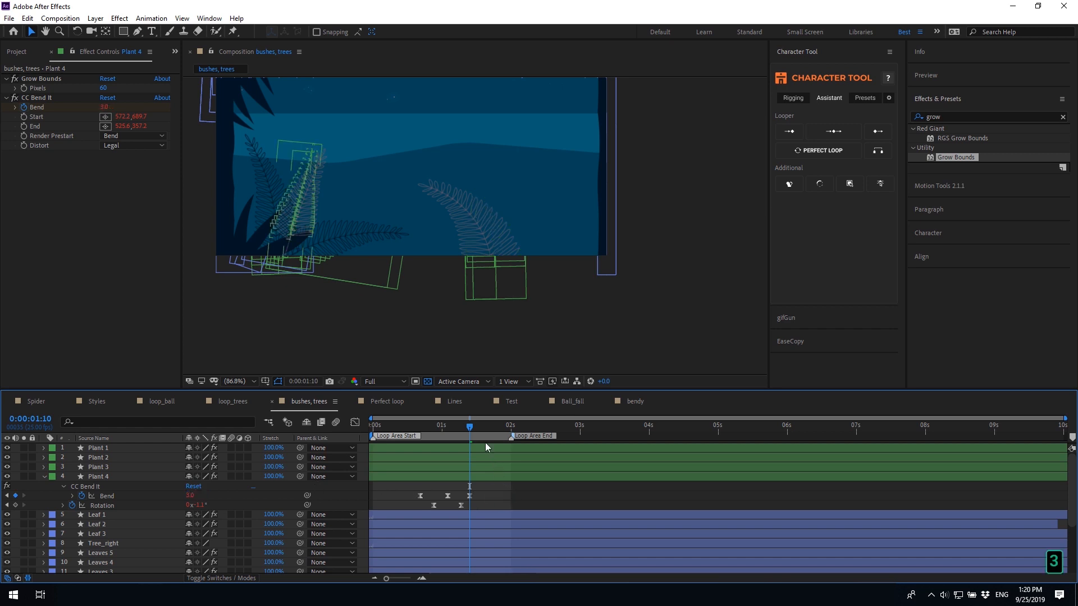
# Add a Rotation keyframe of 3° at 0:00:01:14 on Plant 4 and preview the swing
pyautogui.click(481, 430)
pyautogui.click(205, 504)
pyautogui.write('3')
pyautogui.press('Return')
pyautogui.press('space')
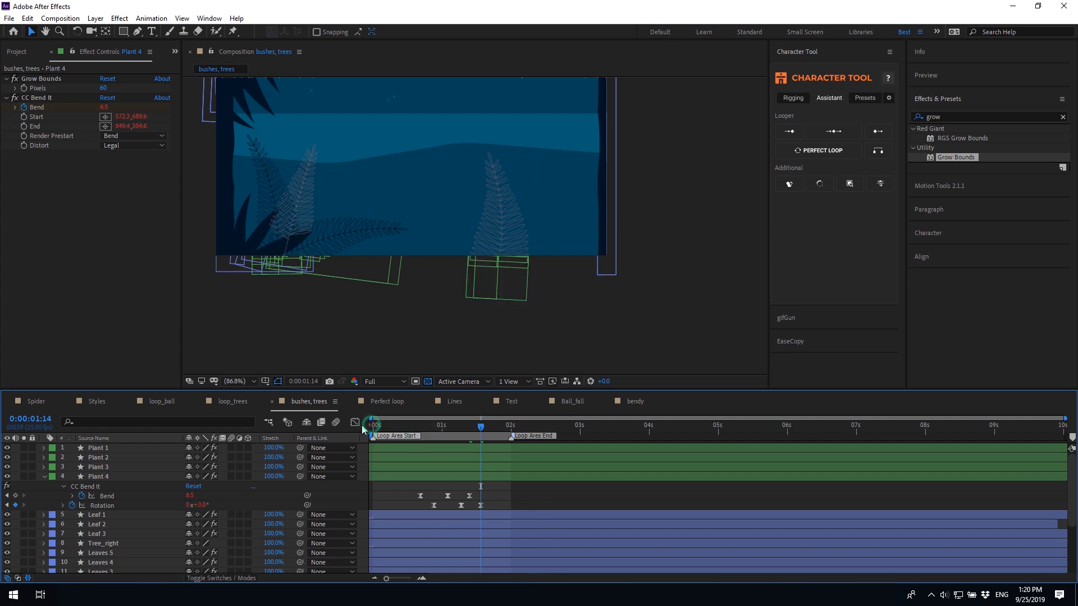
pyautogui.press('space')
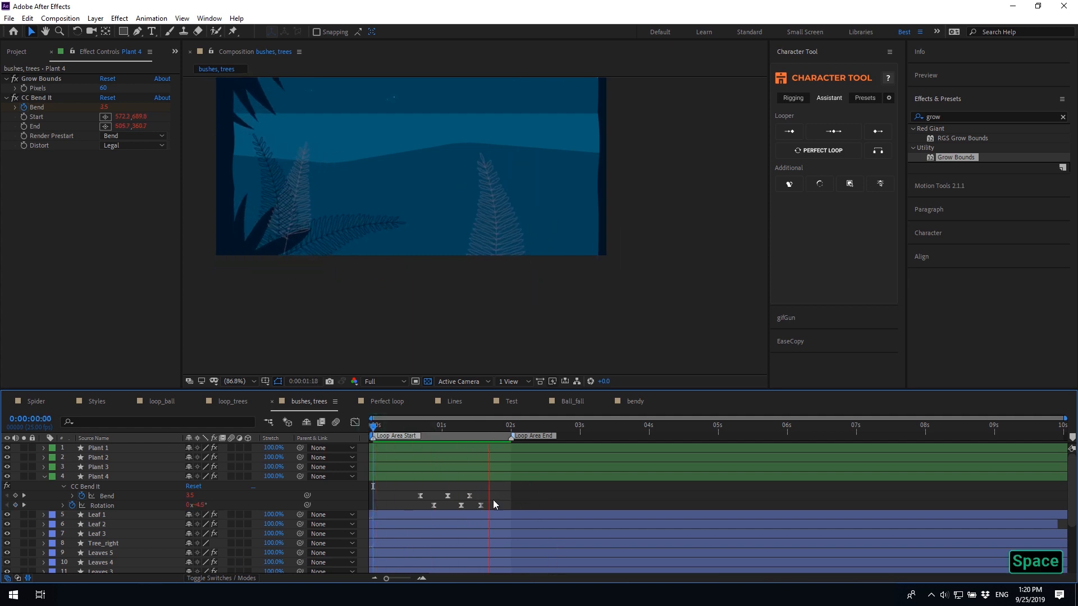
# Apply Easy Ease to all Bend and Rotation keyframes of Plant 4, viewing their curves in the Graph Editor
pyautogui.moveTo(531, 494); pyautogui.dragTo(404, 511)
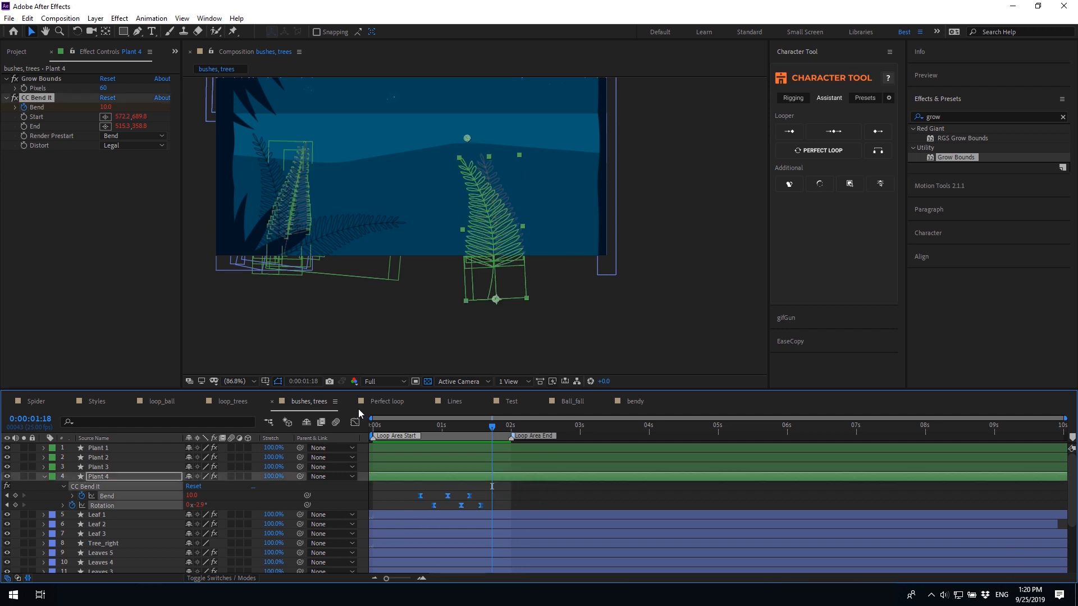
pyautogui.click(355, 422)
pyautogui.keyDown('alt'); pyautogui.scroll(3, 466, 516); pyautogui.keyUp('alt')
pyautogui.moveTo(564, 530); pyautogui.dragTo(361, 483)
pyautogui.press('F9')
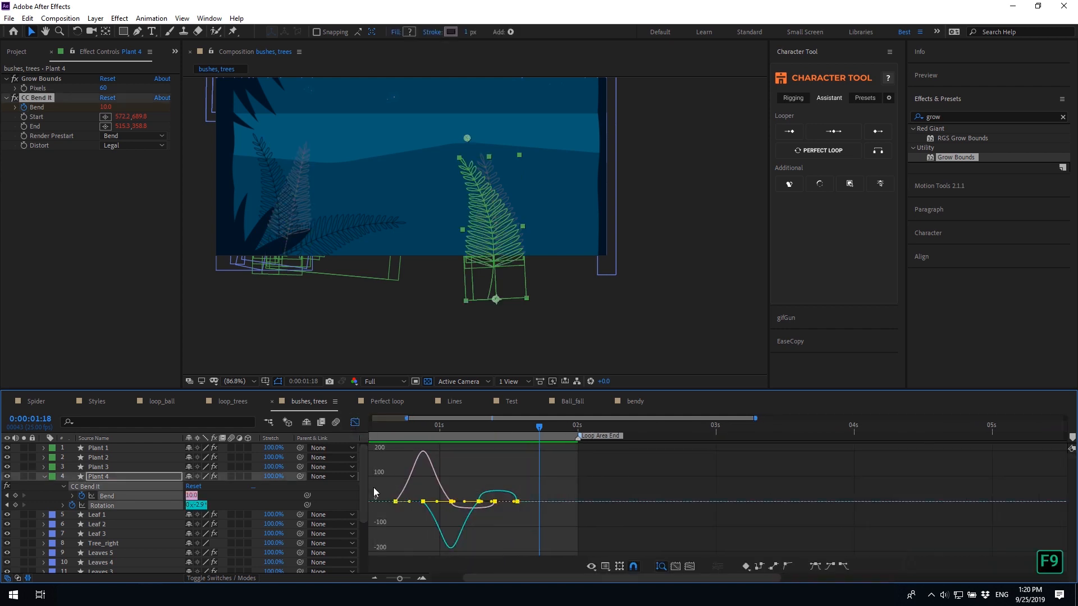
pyautogui.click(354, 422)
# Move the second and third pairs of Plant 4's Bend and Rotation keyframes later in time and preview the timing
pyautogui.moveTo(520, 495); pyautogui.dragTo(473, 494)
pyautogui.click(496, 491)
pyautogui.moveTo(561, 485); pyautogui.dragTo(515, 510)
pyautogui.keyDown('alt'); pyautogui.scroll(-3, 531, 499); pyautogui.keyUp('alt')
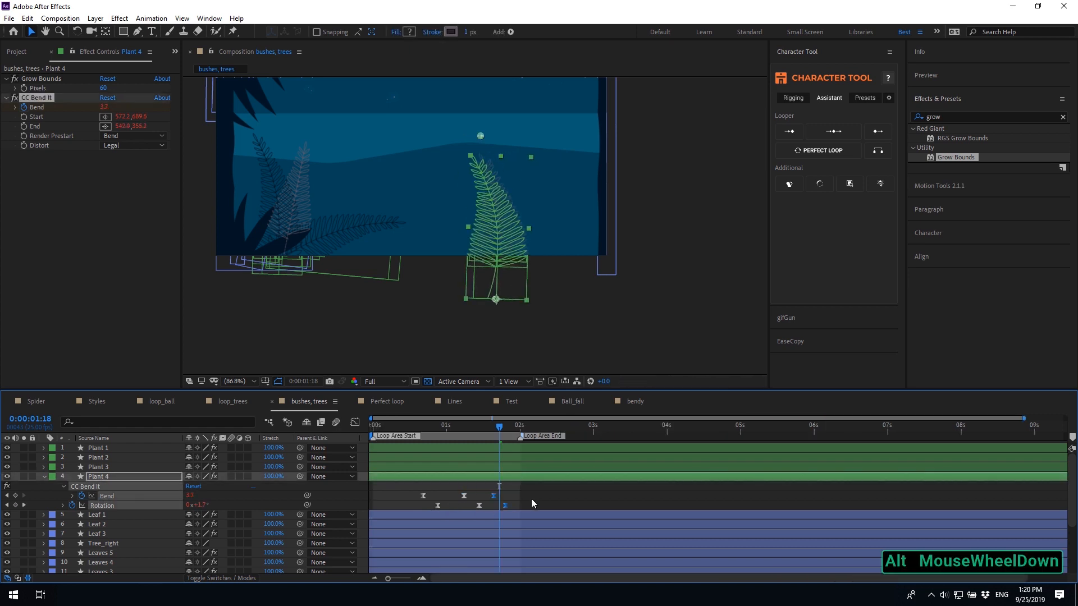
pyautogui.press('space')
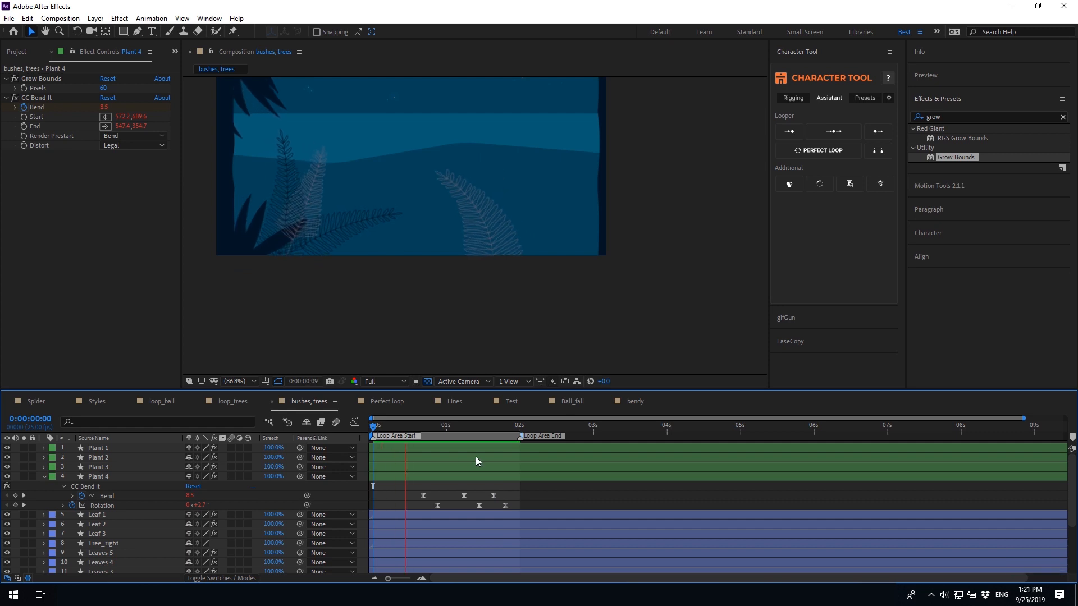
pyautogui.press('space')
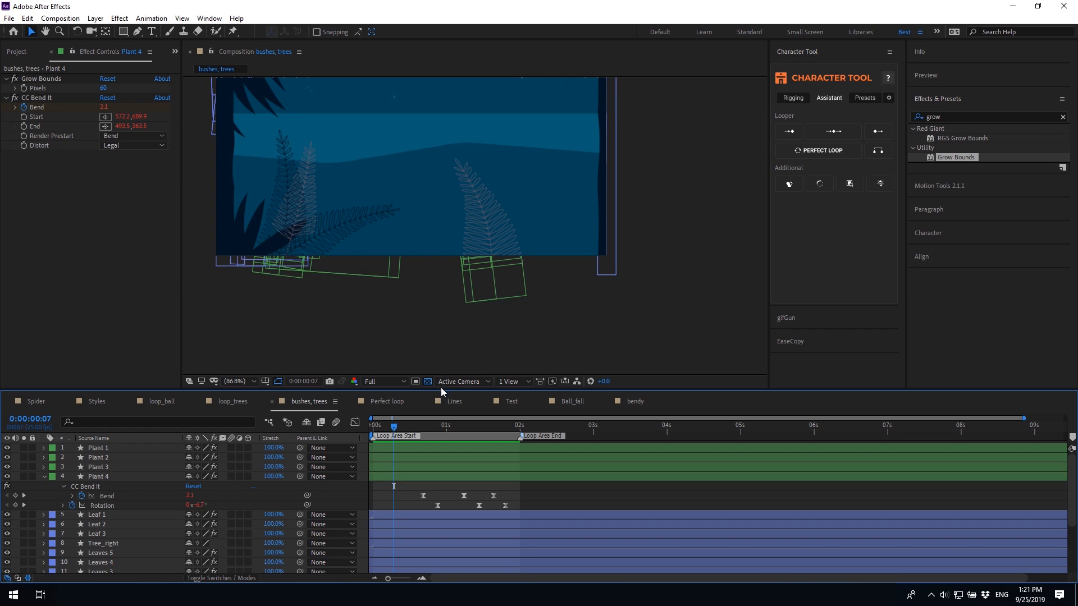
# In the Lines composition, select Shape 11 through Shape 1 inside the contents of Shape Layer 1
pyautogui.click(455, 401)
pyautogui.click(438, 449)
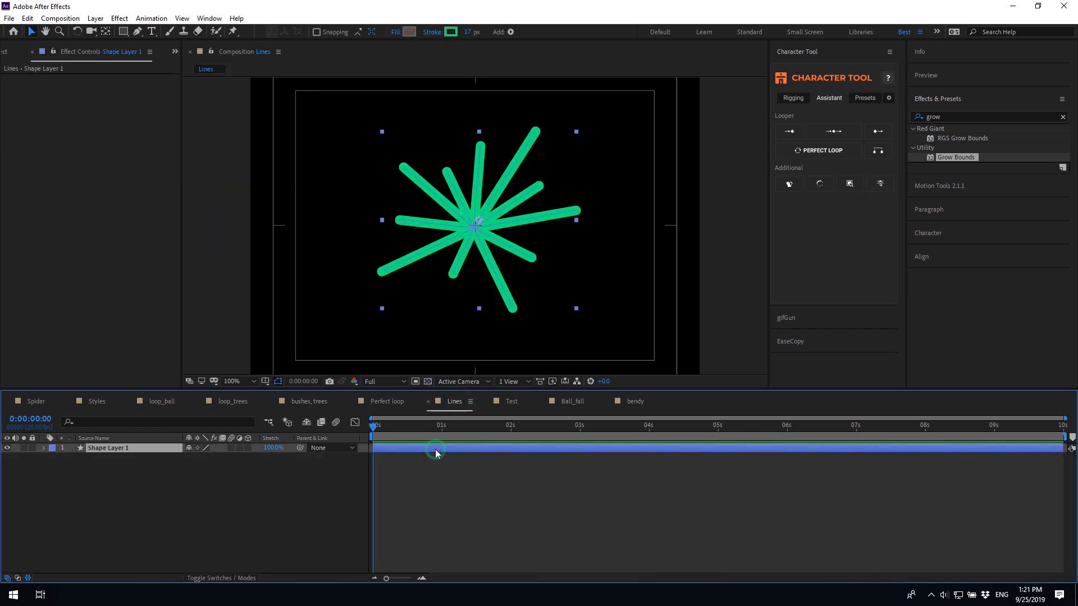
pyautogui.click(774, 233)
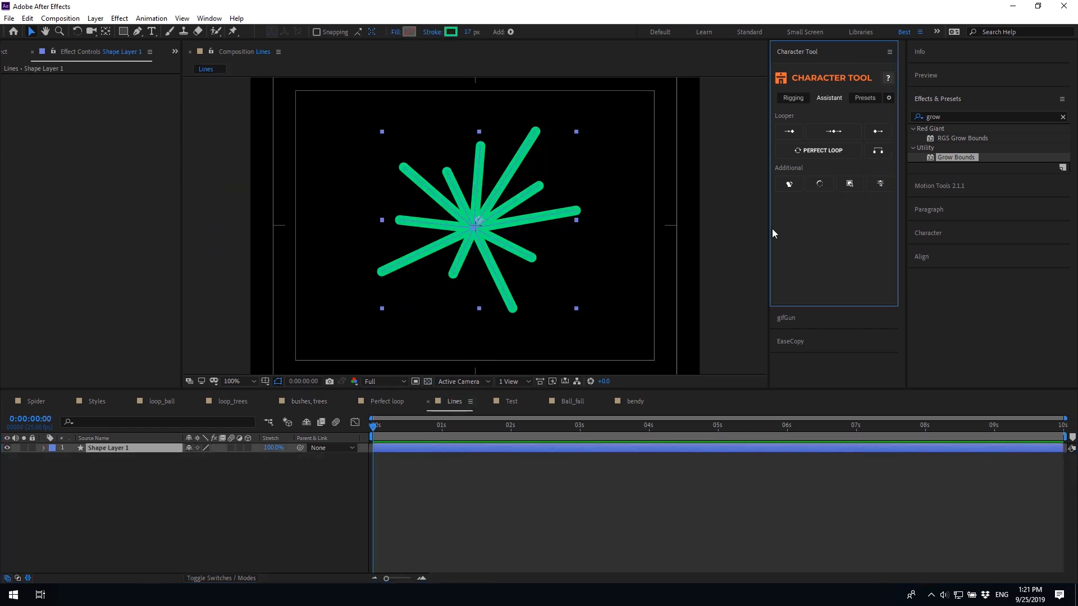
pyautogui.click(44, 448)
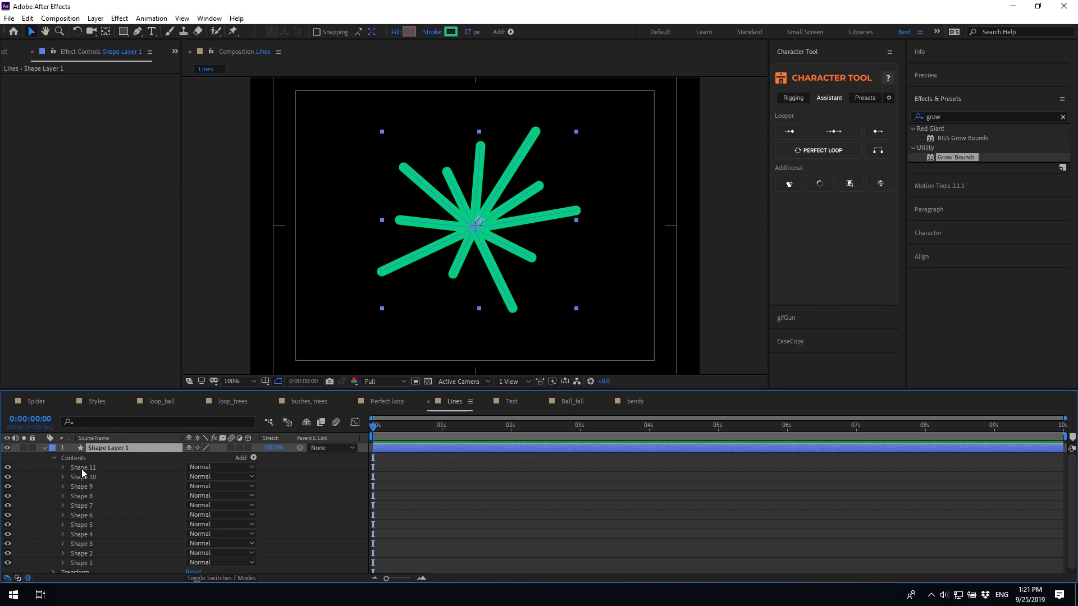
pyautogui.click(81, 469)
pyautogui.keyDown('shift'); pyautogui.click(85, 563); pyautogui.keyUp('shift')
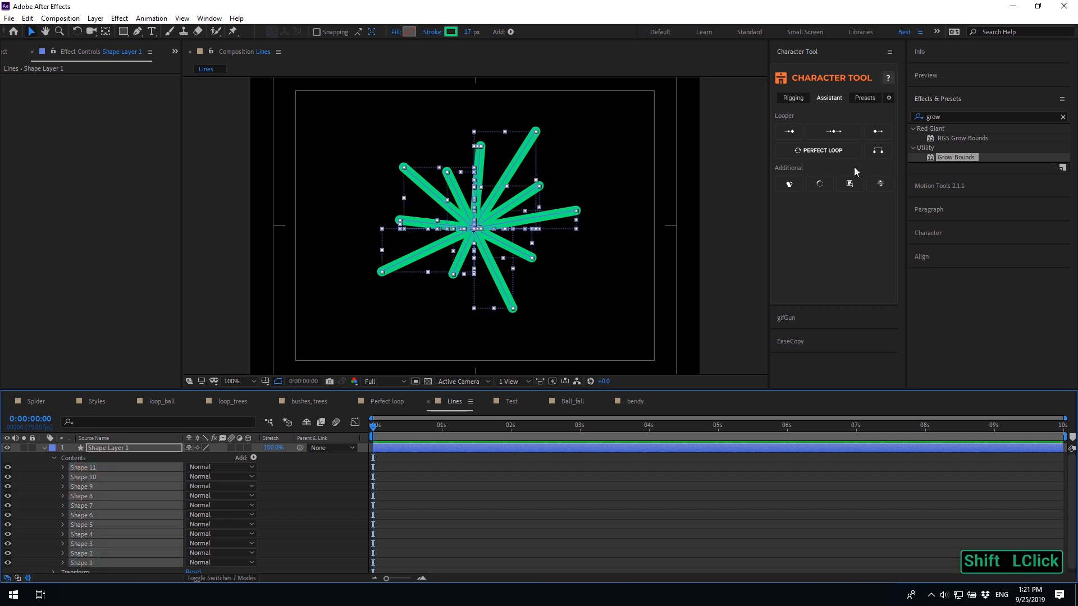
# Try adding a Trim Path without keyframes to all selected shapes and reveal its properties
pyautogui.click(821, 184)
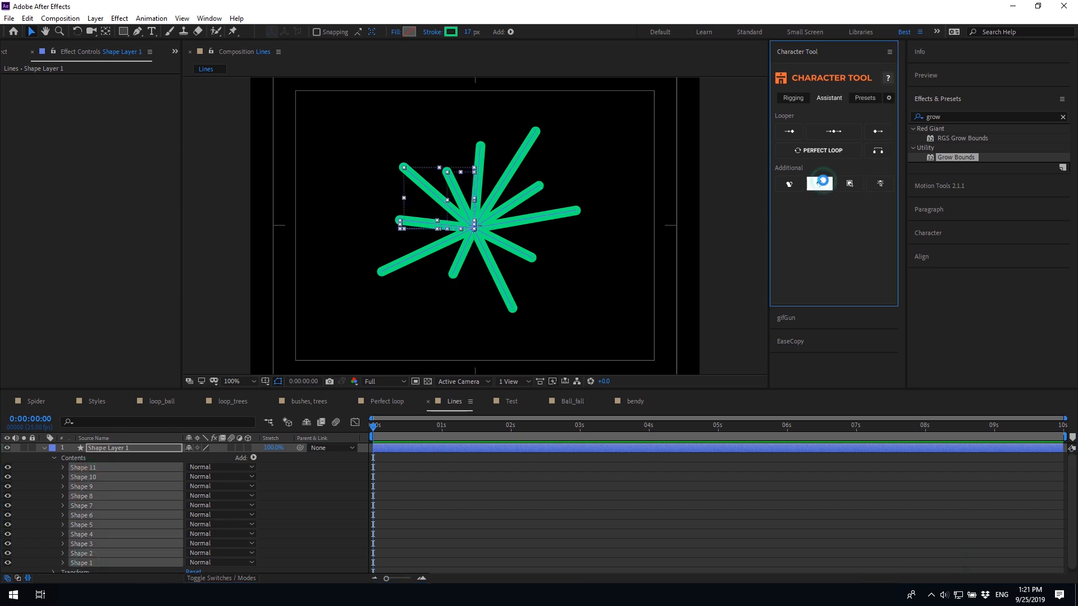
pyautogui.press('s')
pyautogui.press('s')
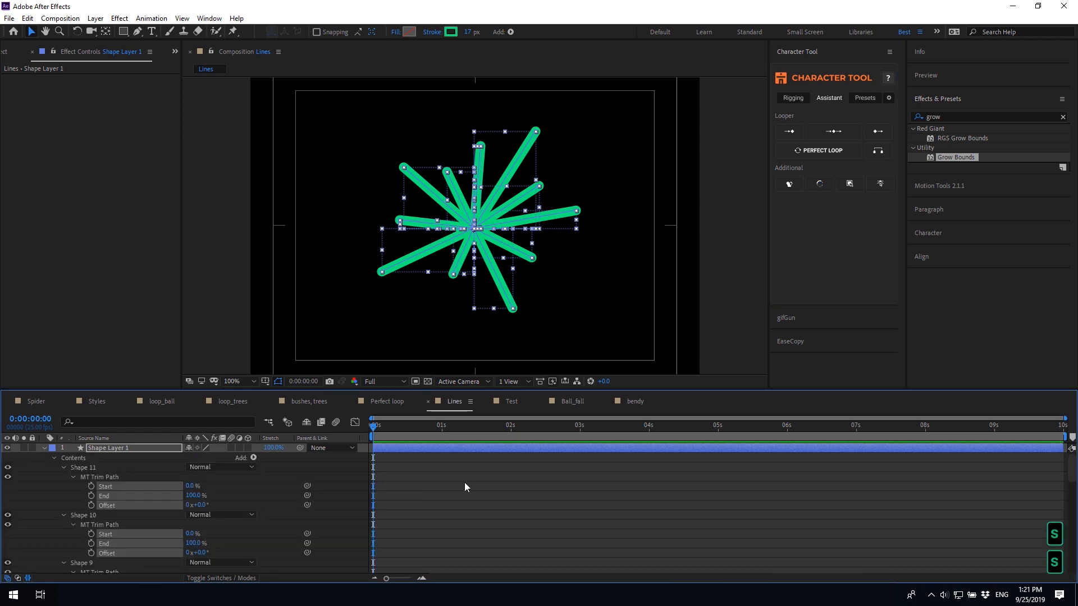
pyautogui.hotkey('ctrl', 'a')
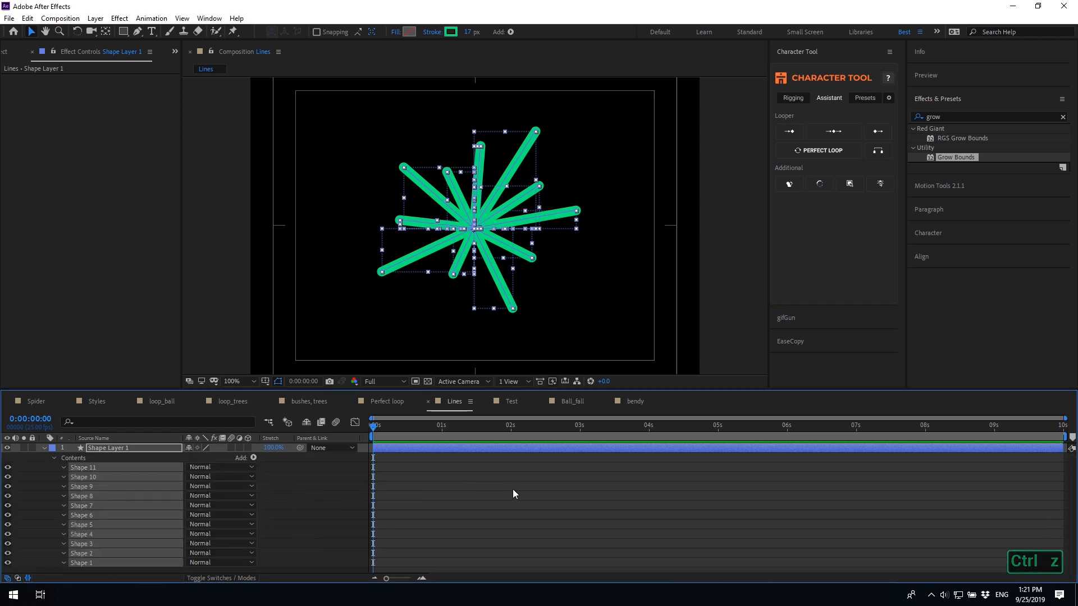
# Add keyframed Trim Paths to all selected shapes with Character Tool, reveal their keyframes and preview the burst
pyautogui.keyDown('alt'); pyautogui.click(820, 184); pyautogui.keyUp('alt')
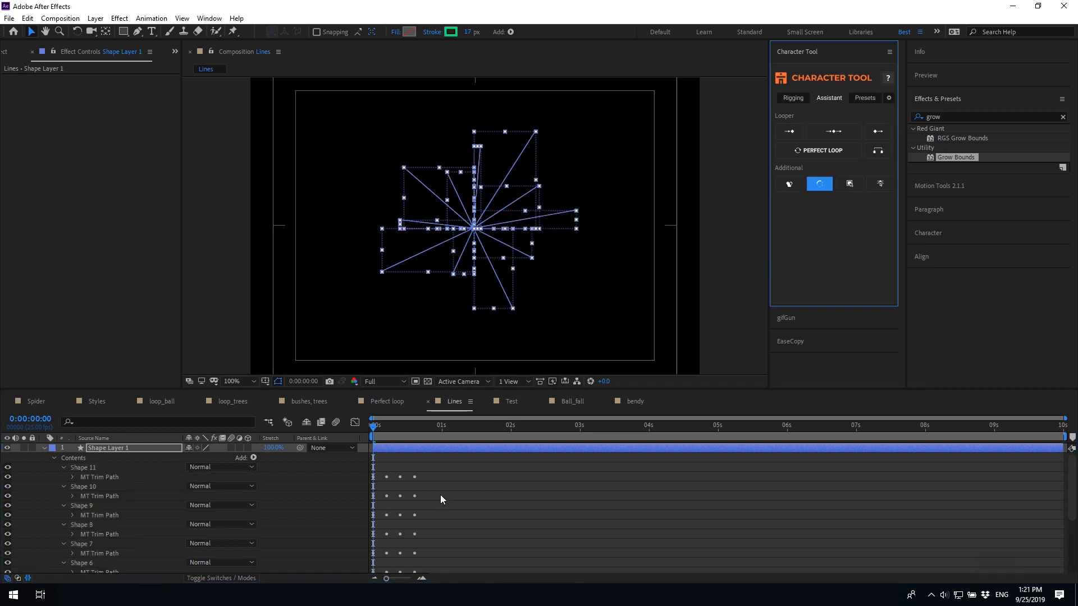
pyautogui.press('u')
pyautogui.click(462, 490)
pyautogui.press('space')
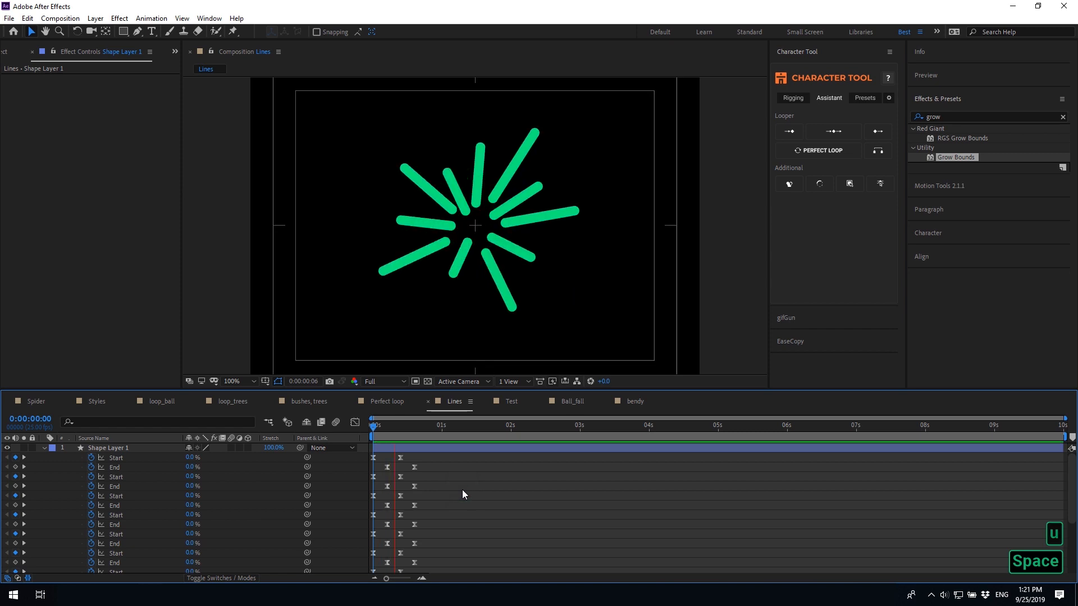
pyautogui.press('space')
# Sequence all Trim Path Start and End keyframes with Motion Tools, using offset 10 and step 2, and preview the result
pyautogui.click(374, 430)
pyautogui.scroll(-1, 436, 533)
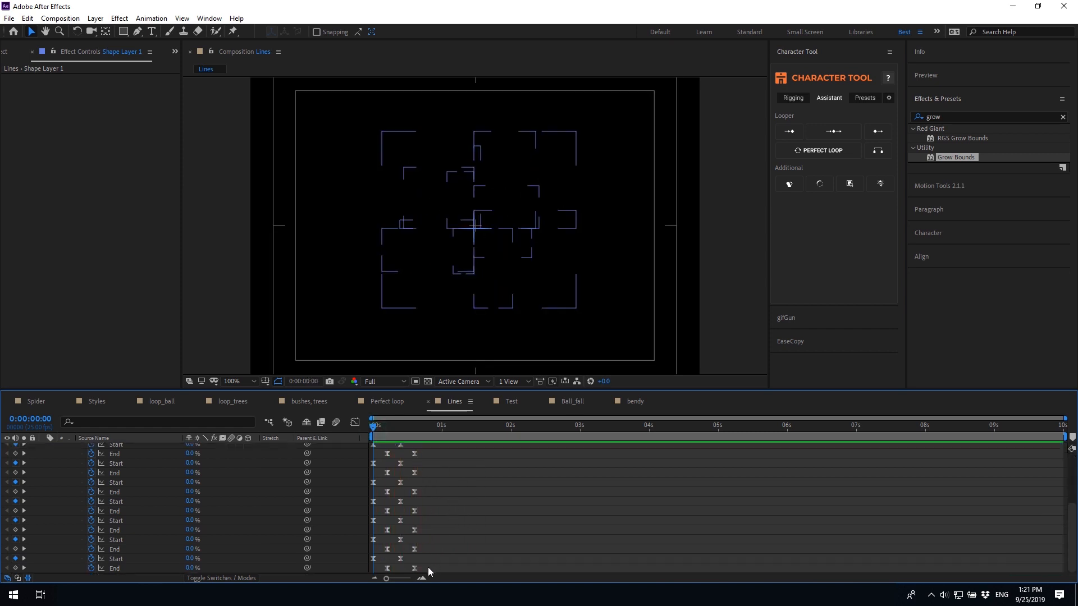
pyautogui.moveTo(428, 566); pyautogui.dragTo(373, 339)
pyautogui.click(952, 187)
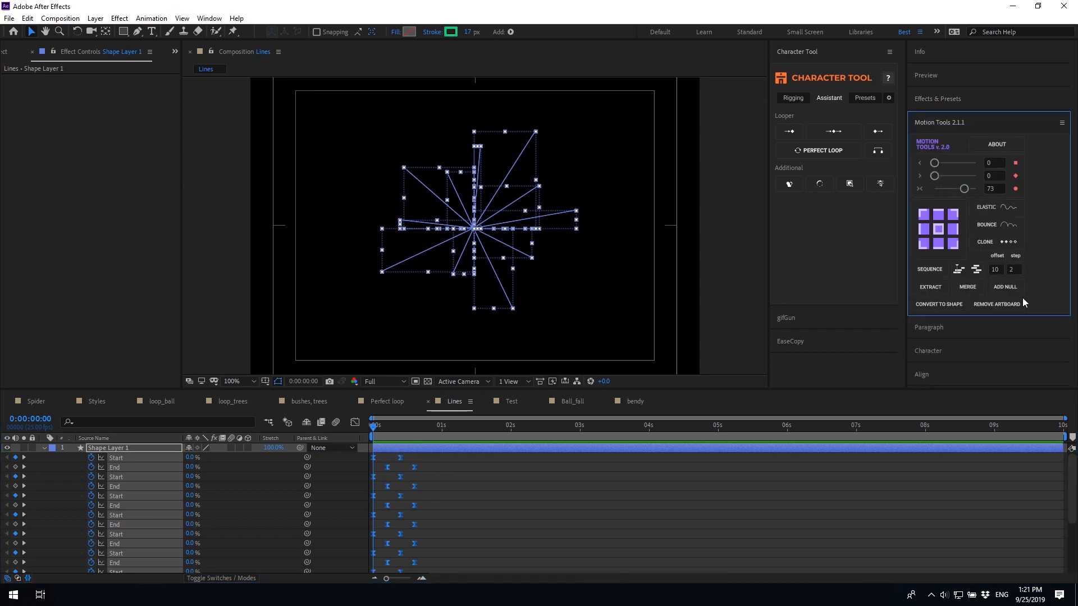
pyautogui.click(929, 269)
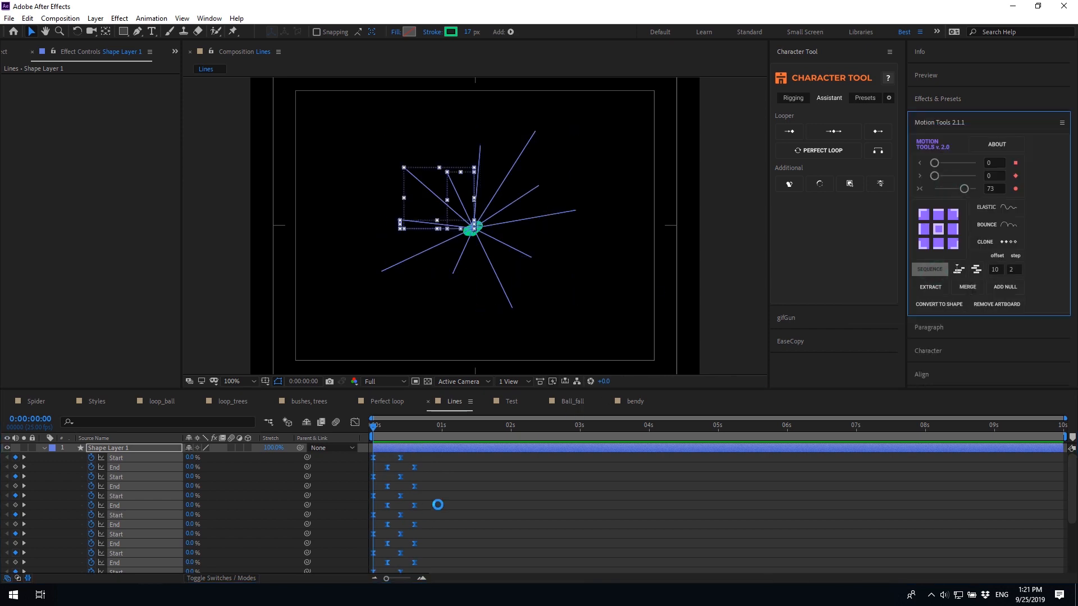
pyautogui.moveTo(409, 448); pyautogui.dragTo(366, 448)
pyautogui.click(522, 499)
pyautogui.press('space')
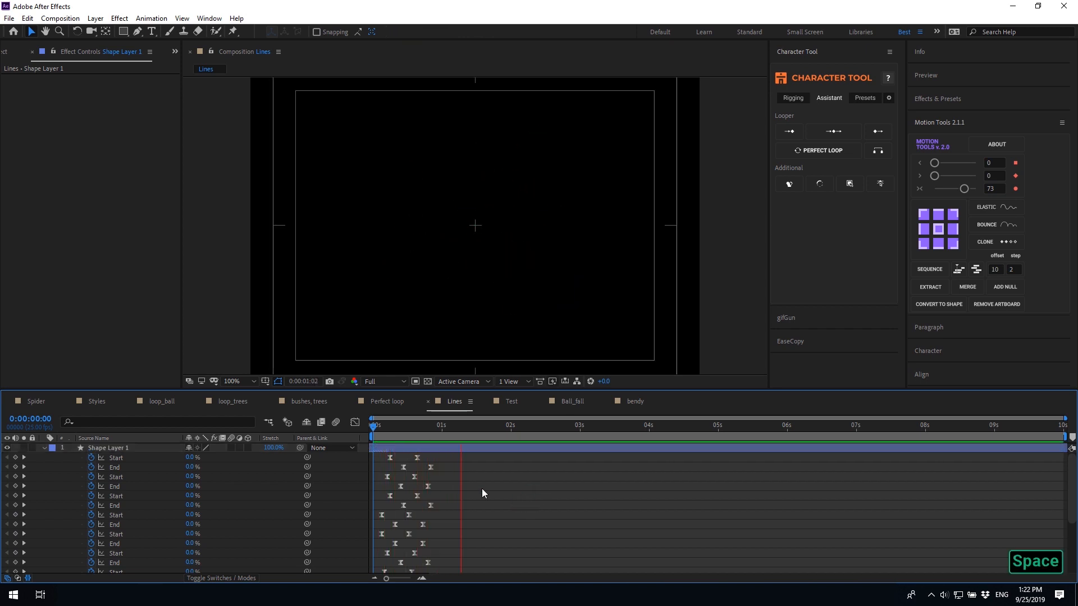
# End the work area at 0:00:00:24 and preview the line burst
pyautogui.click(439, 430)
pyautogui.press('n')
pyautogui.press('space')
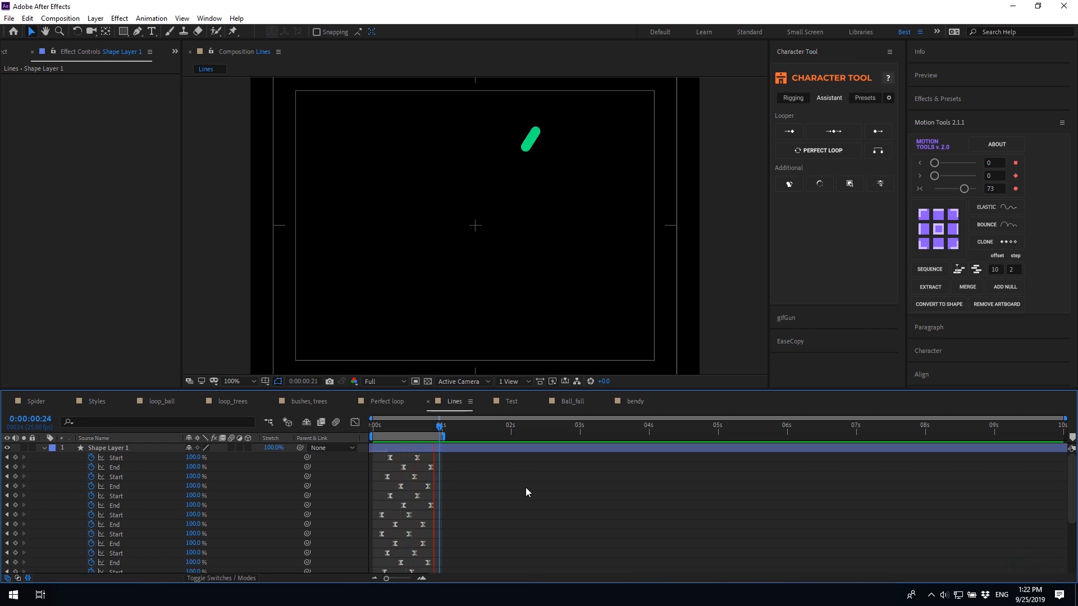
pyautogui.press('space')
# At 0:00:00:10, use Character Tool to select and reveal the fill and stroke color properties of all shapes in Shape Layer 1
pyautogui.click(137, 451)
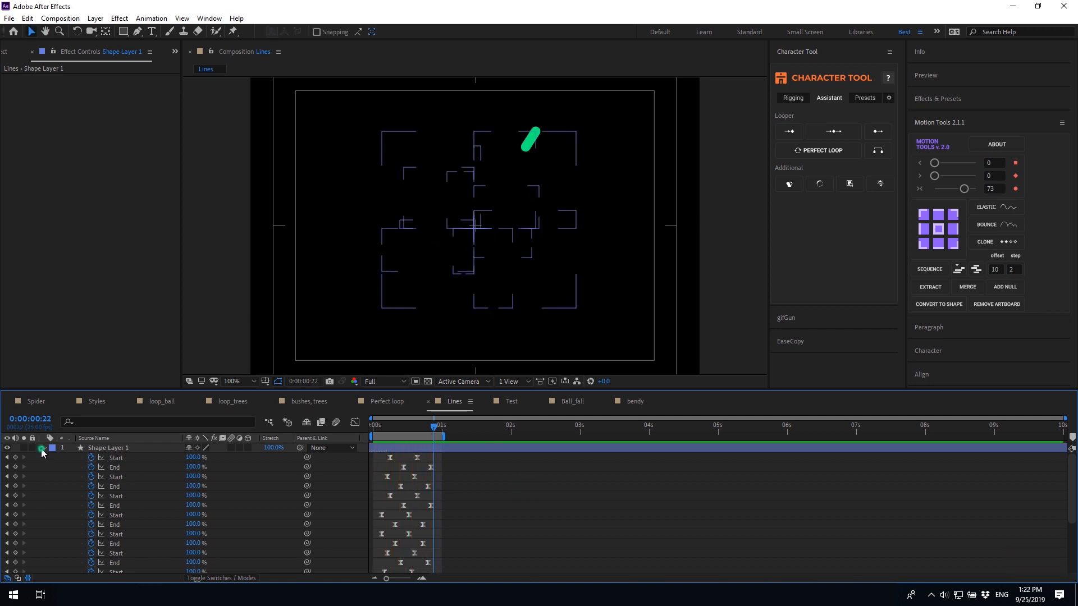
pyautogui.click(44, 447)
pyautogui.click(402, 432)
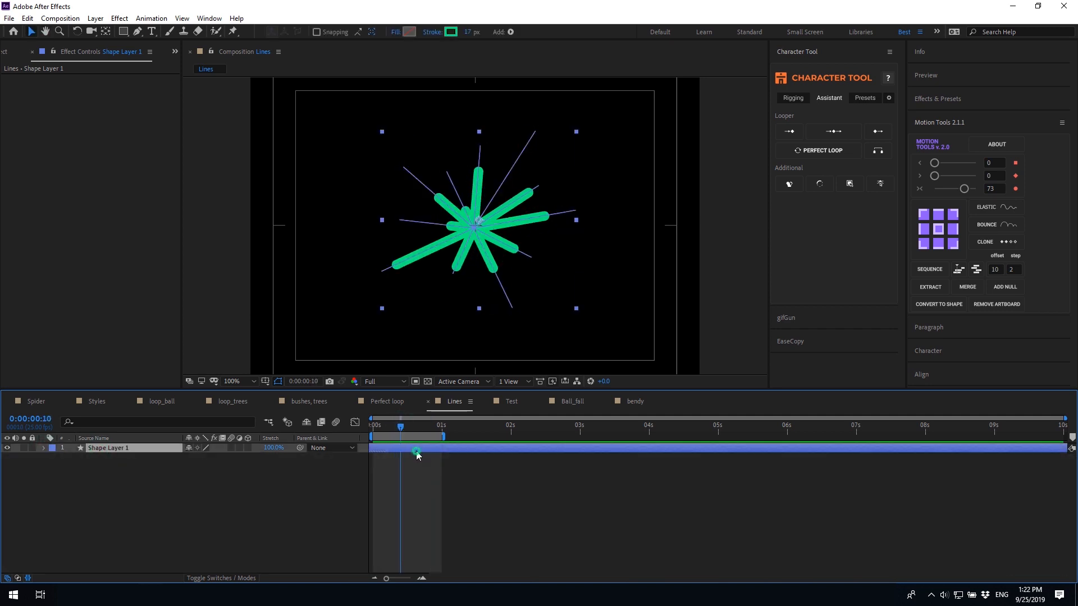
pyautogui.click(850, 184)
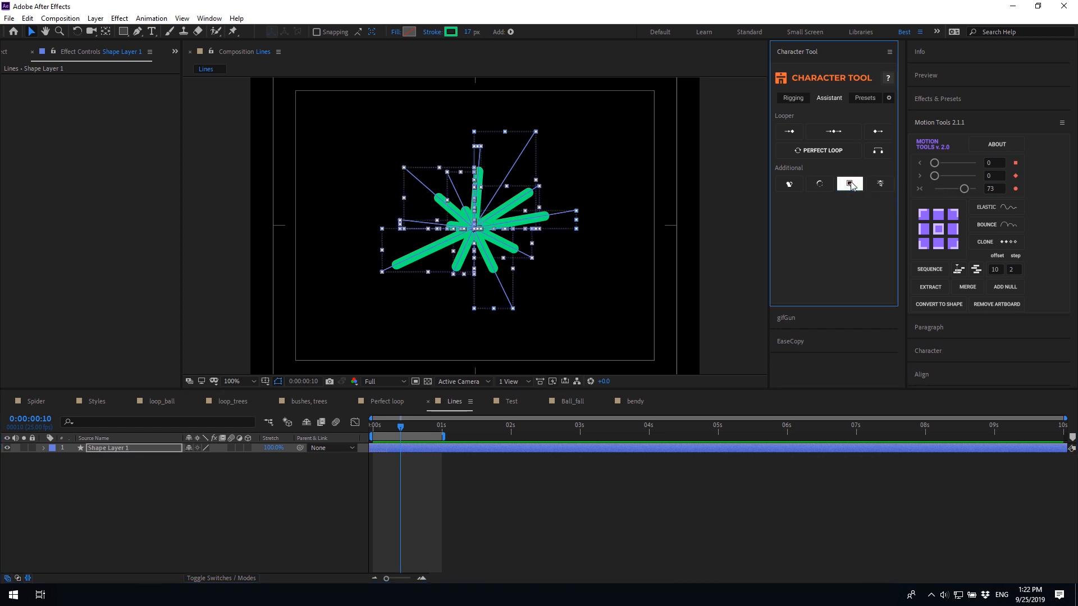
pyautogui.keyDown('alt'); pyautogui.click(851, 185); pyautogui.keyUp('alt')
pyautogui.press('s')
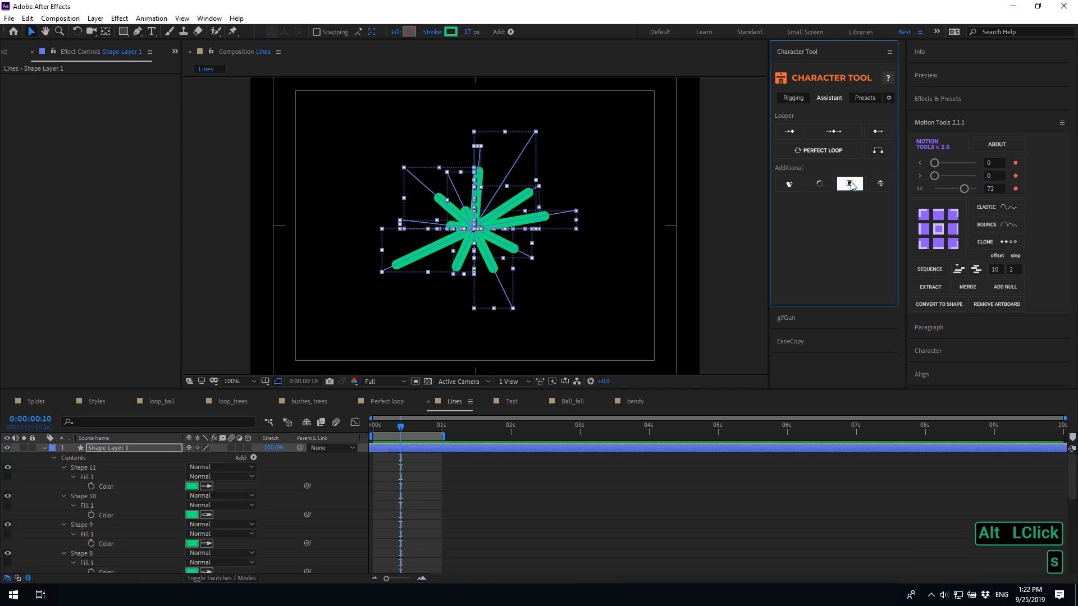
pyautogui.press('s')
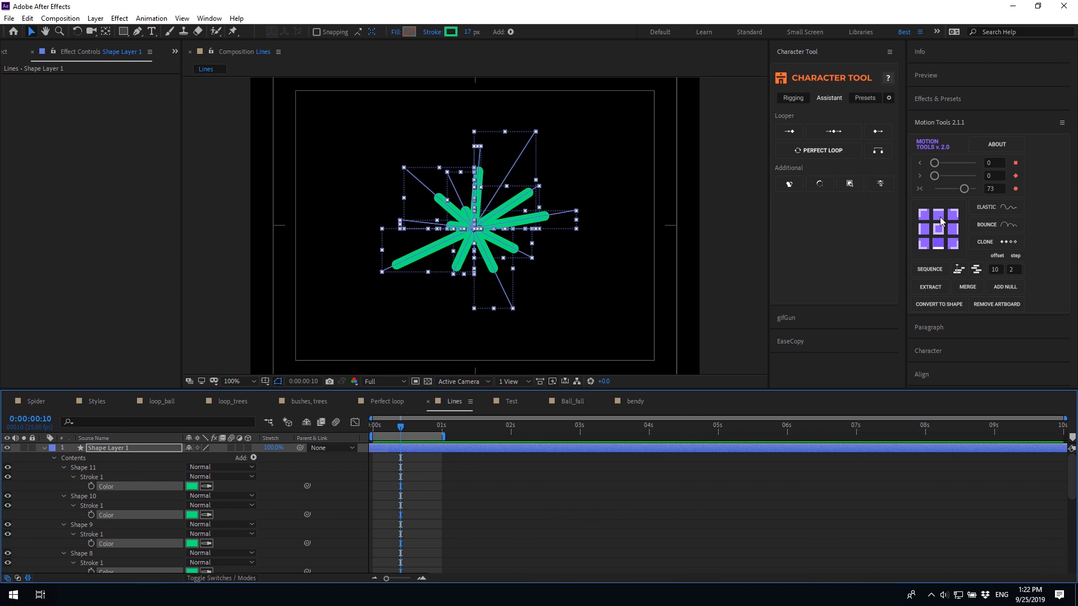
# Collapse the shape groups in Shape Layer 1, select Shape 11 through Shape 1 and run Character Tool's last Additional function on them
pyautogui.doubleClick(45, 448)
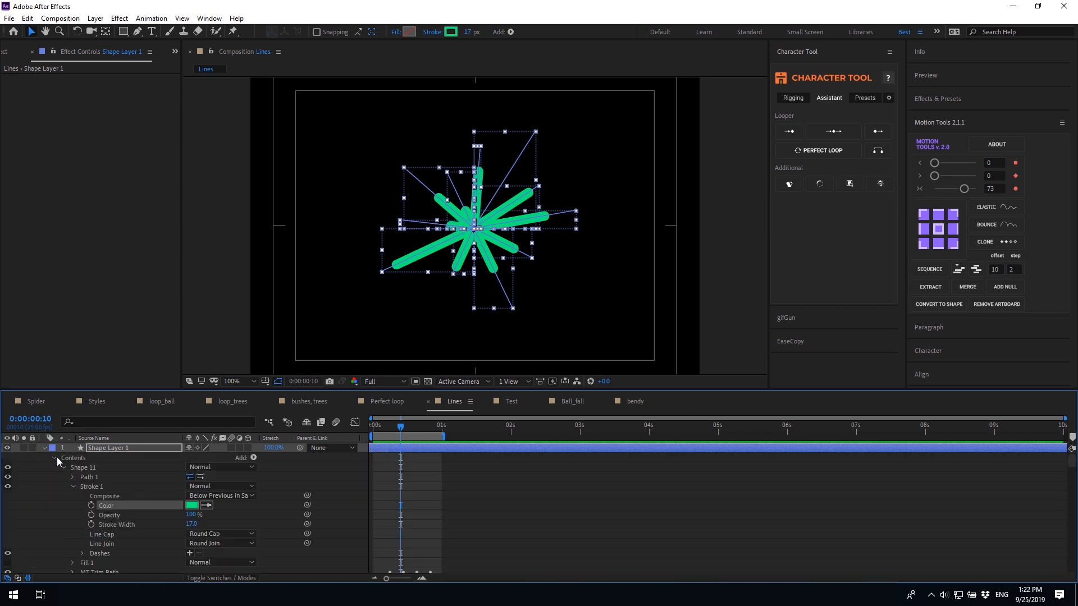
pyautogui.keyDown('alt'); pyautogui.click(55, 458); pyautogui.keyUp('alt')
pyautogui.keyDown('ctrl'); pyautogui.click(55, 459); pyautogui.keyUp('ctrl')
pyautogui.click(54, 458)
pyautogui.click(77, 468)
pyautogui.keyDown('shift'); pyautogui.click(83, 563); pyautogui.keyUp('shift')
pyautogui.click(880, 184)
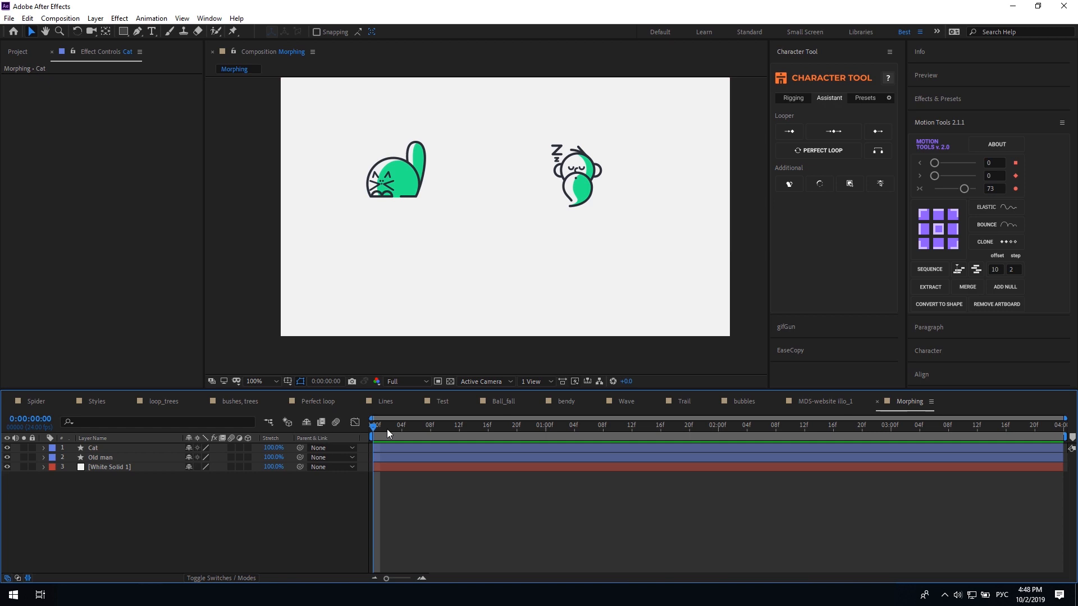
# Run Character Tool's last Additional function on the Cat and Old man layers and keyframe all their revealed paths at 0:00:00:00
pyautogui.click(390, 451)
pyautogui.keyDown('shift'); pyautogui.click(390, 456); pyautogui.keyUp('shift')
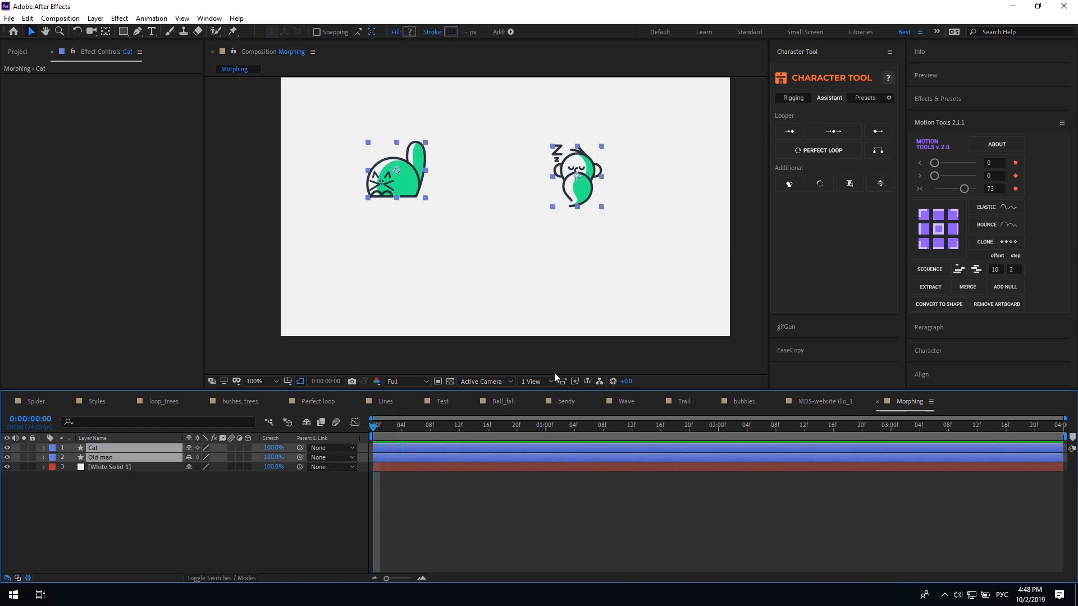
pyautogui.click(880, 184)
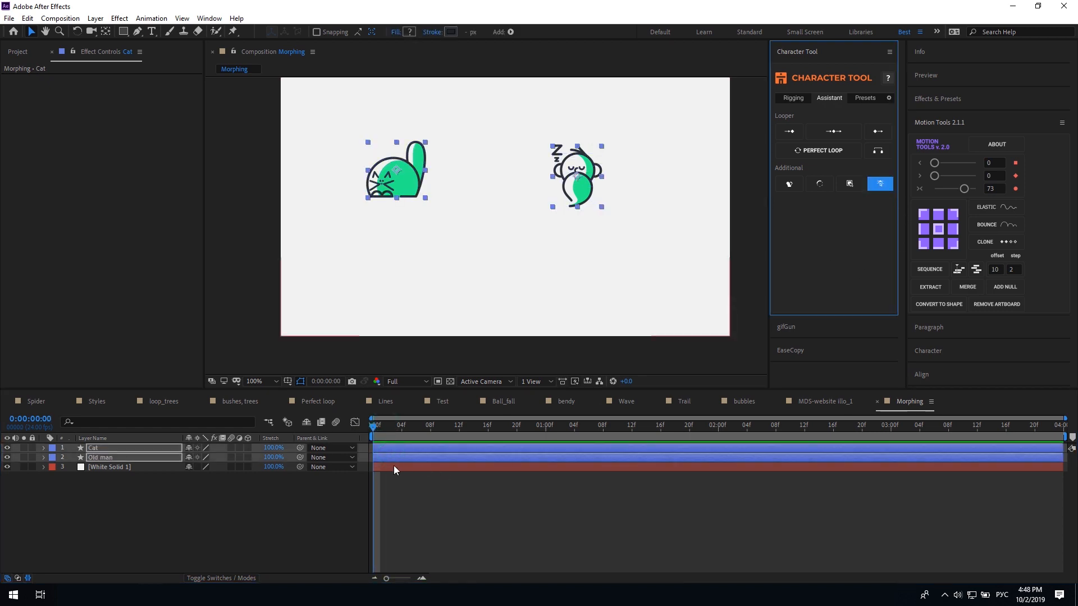
pyautogui.click(92, 485)
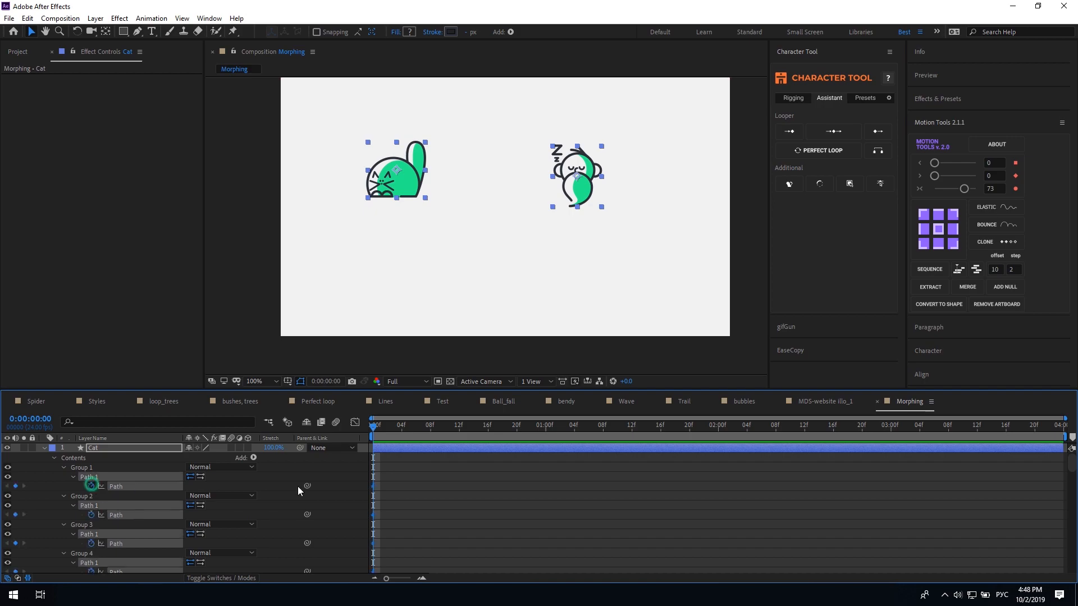
pyautogui.scroll(-15, 444, 492)
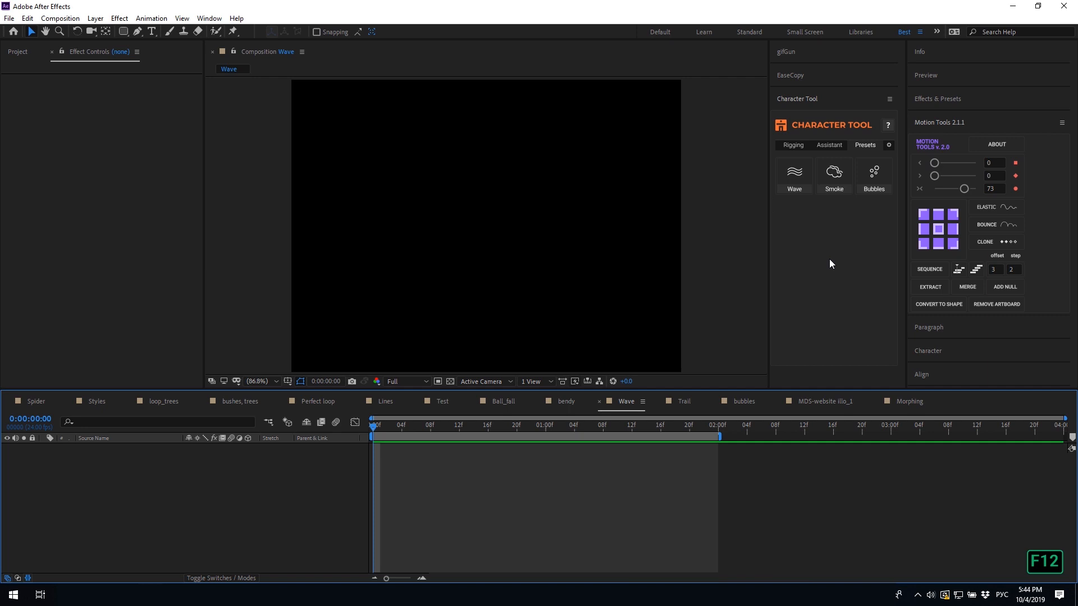
# Create a wave from Character Tool's Wave preset in the Wave composition and preview its motion
pyautogui.click(829, 259)
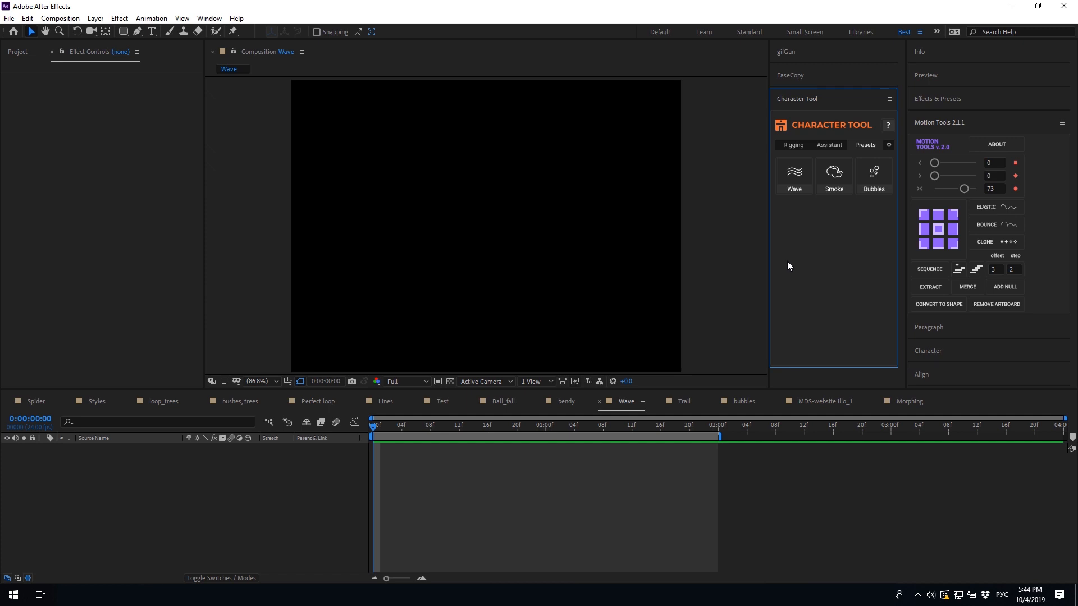
pyautogui.click(793, 177)
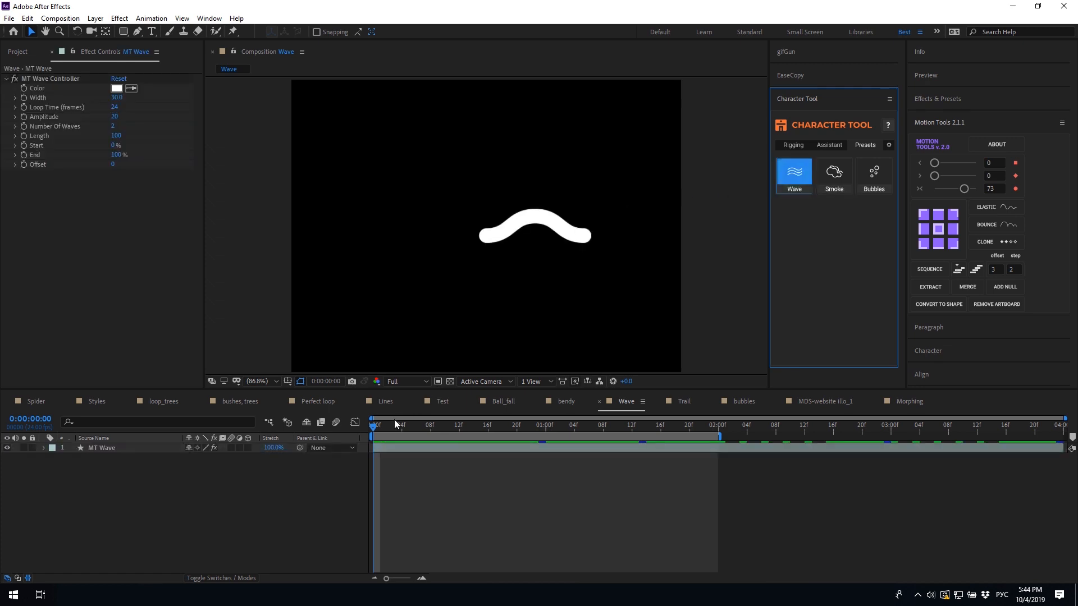
pyautogui.click(378, 427)
pyautogui.press('space')
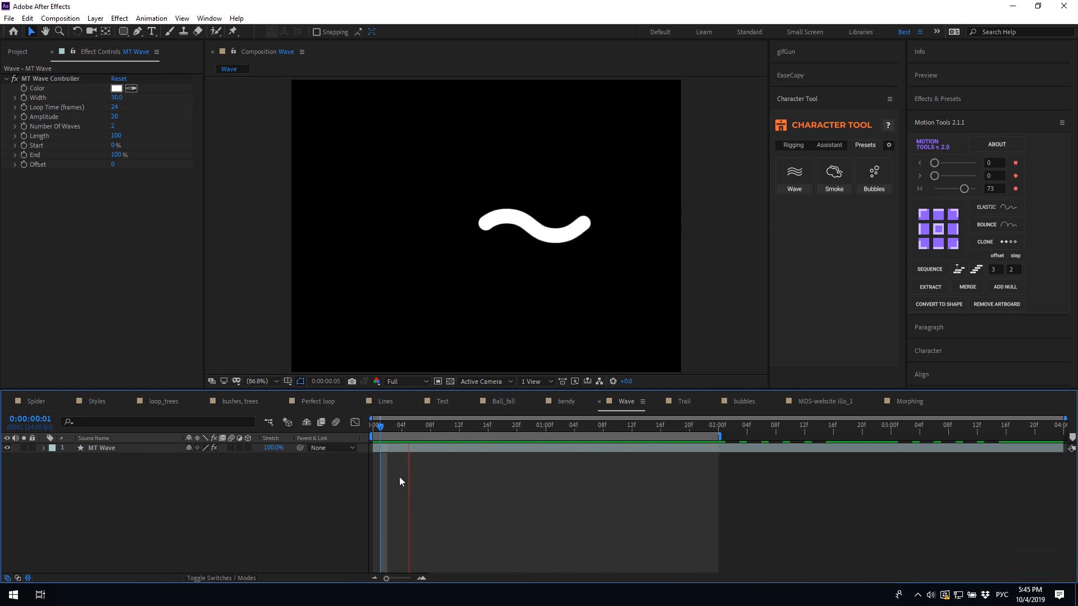
pyautogui.press('space')
# Change the MT Wave layer's color to bright blue and set its width to 14
pyautogui.click(379, 448)
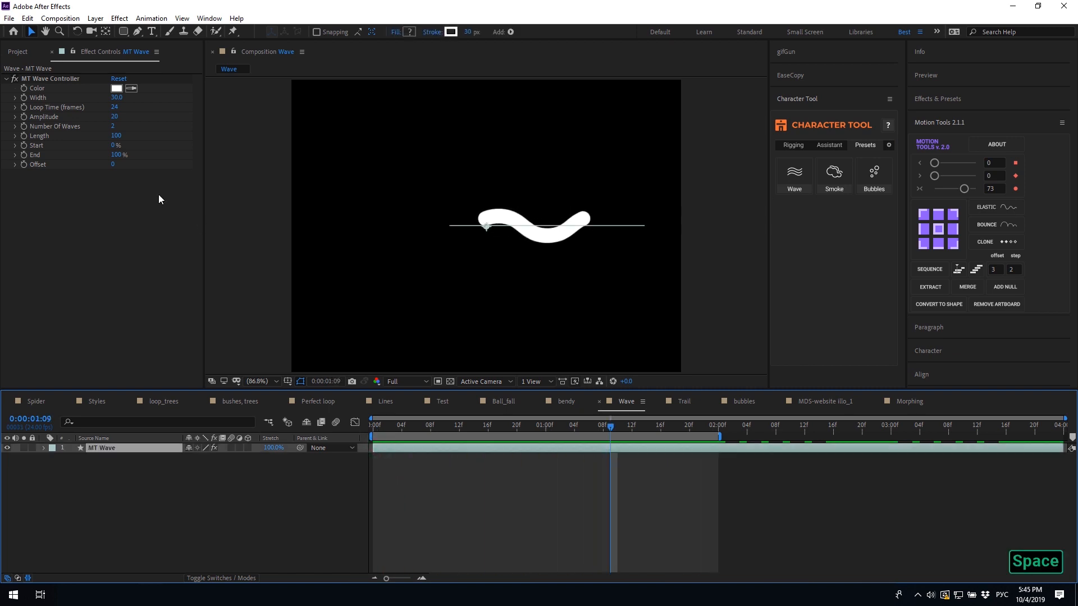
pyautogui.click(116, 89)
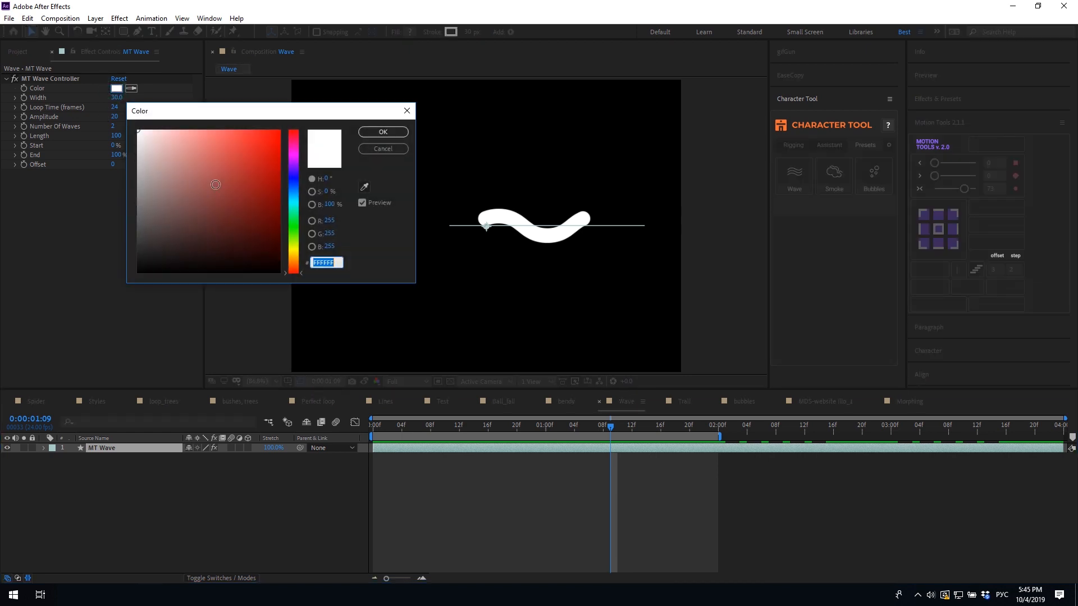
pyautogui.click(291, 199)
pyautogui.click(269, 140)
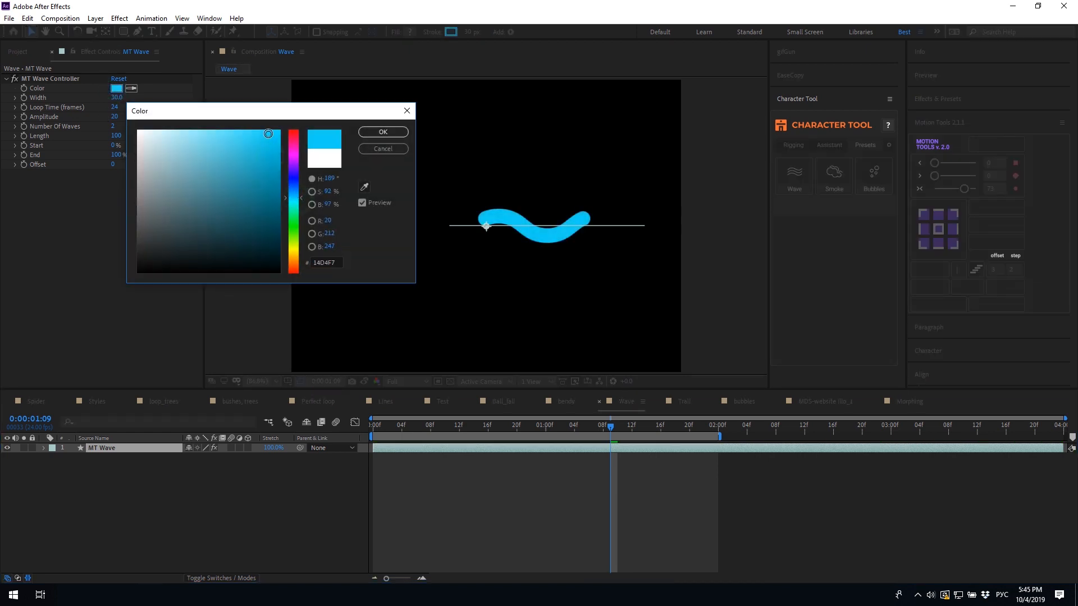
pyautogui.click(383, 132)
pyautogui.moveTo(118, 97); pyautogui.dragTo(108, 98)
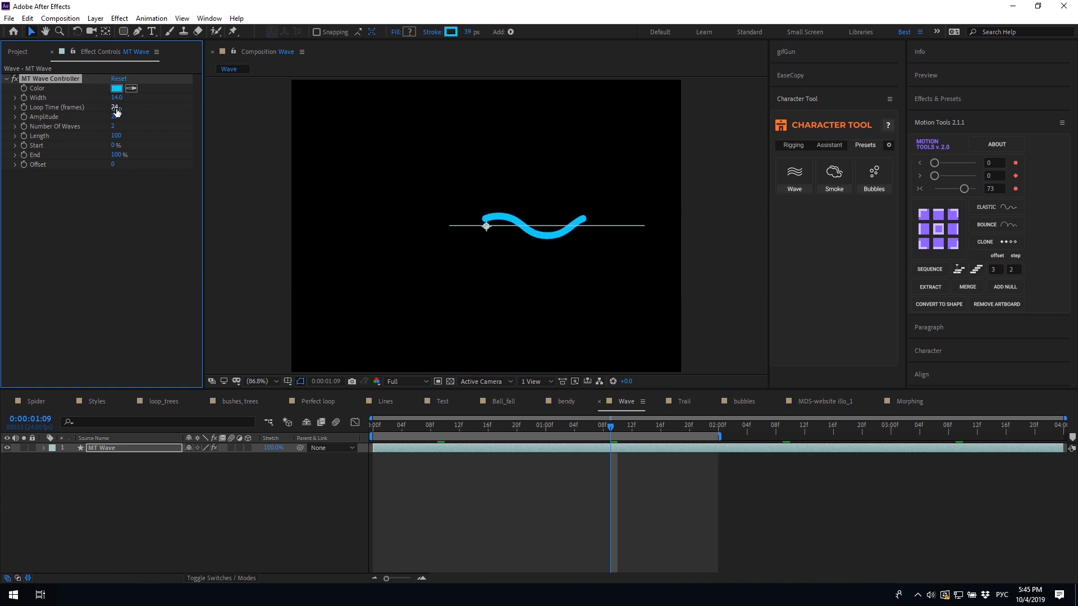
# Set the wave's Loop Time to 12 frames and preview the animation from the beginning
pyautogui.write('12')
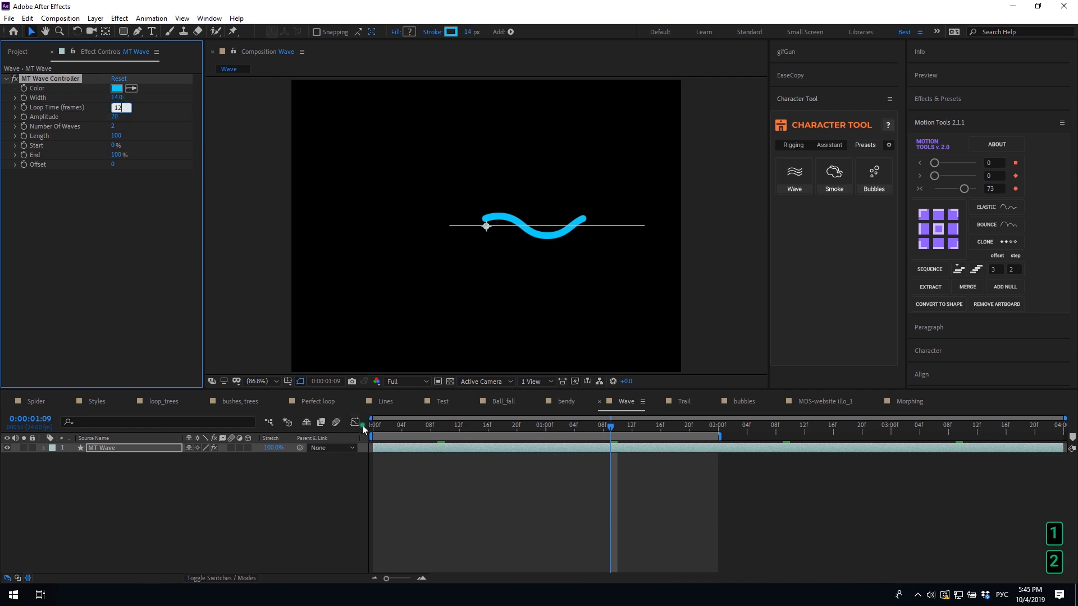
pyautogui.click(362, 436)
pyautogui.click(375, 428)
pyautogui.press('space')
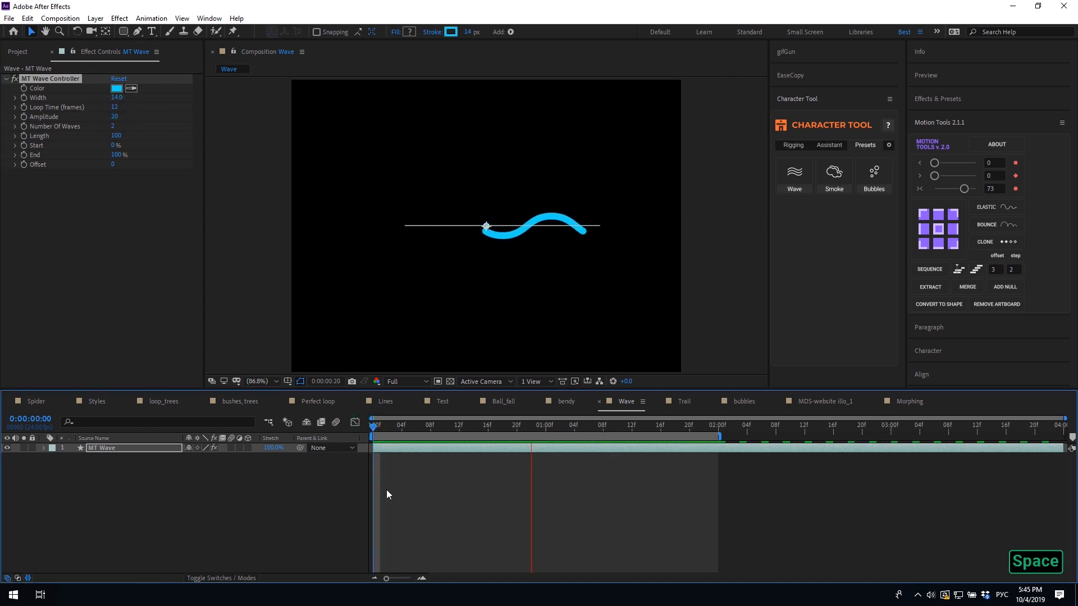
pyautogui.press('space')
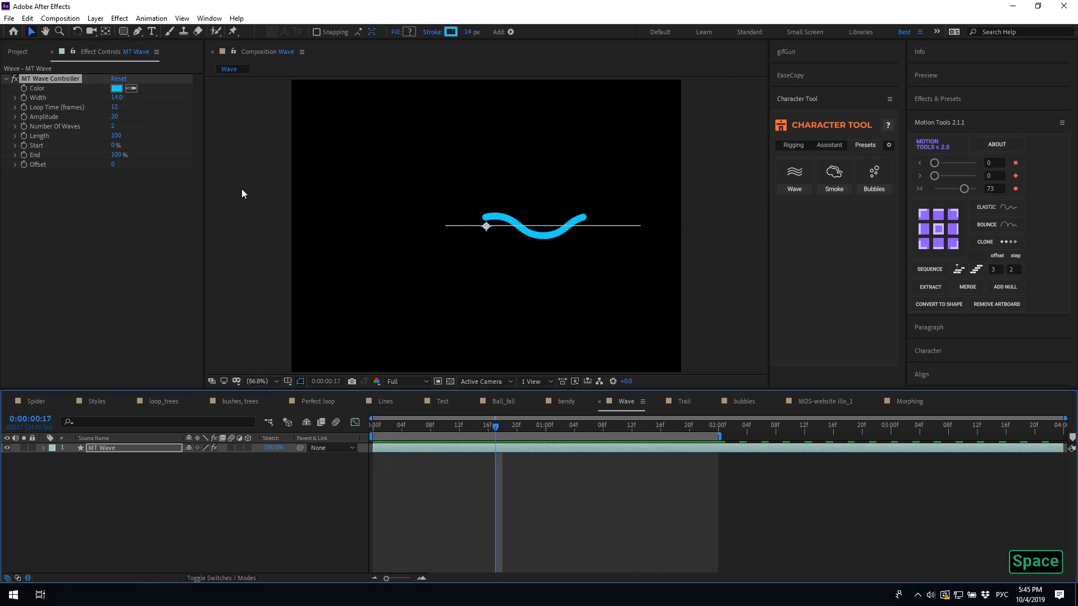
# Set the wave's Number Of Waves to 4 and preview the loop from the beginning
pyautogui.moveTo(113, 117); pyautogui.dragTo(112, 119)
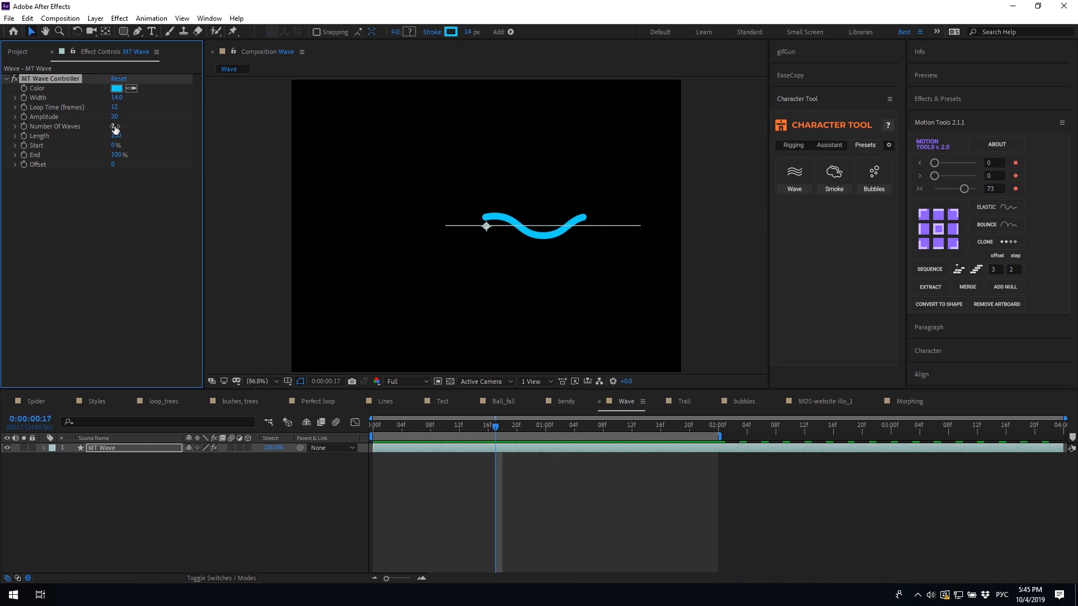
pyautogui.click(365, 425)
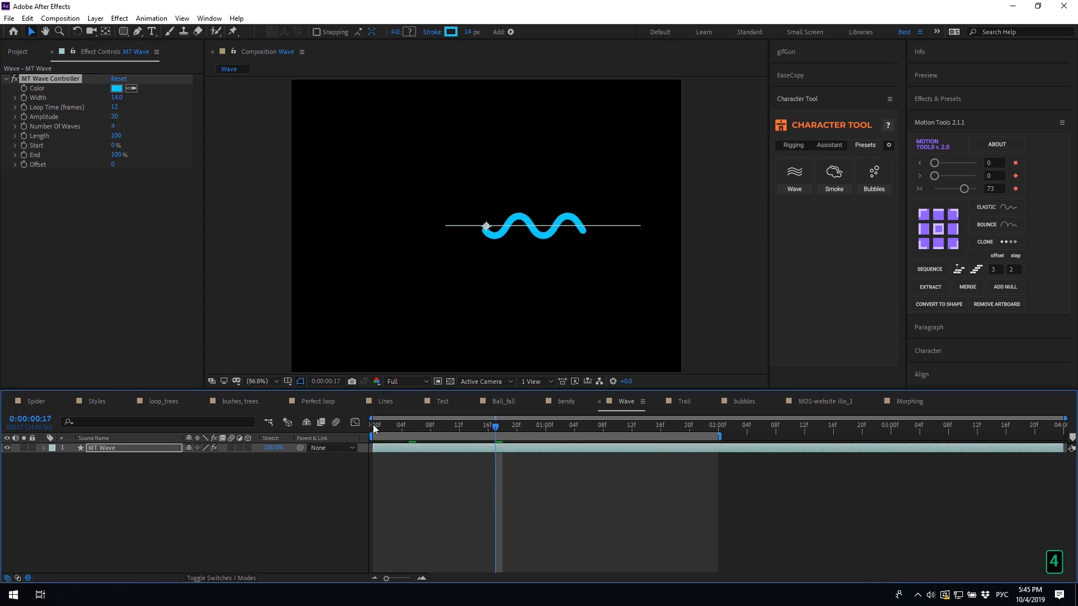
pyautogui.click(423, 513)
pyautogui.press('space')
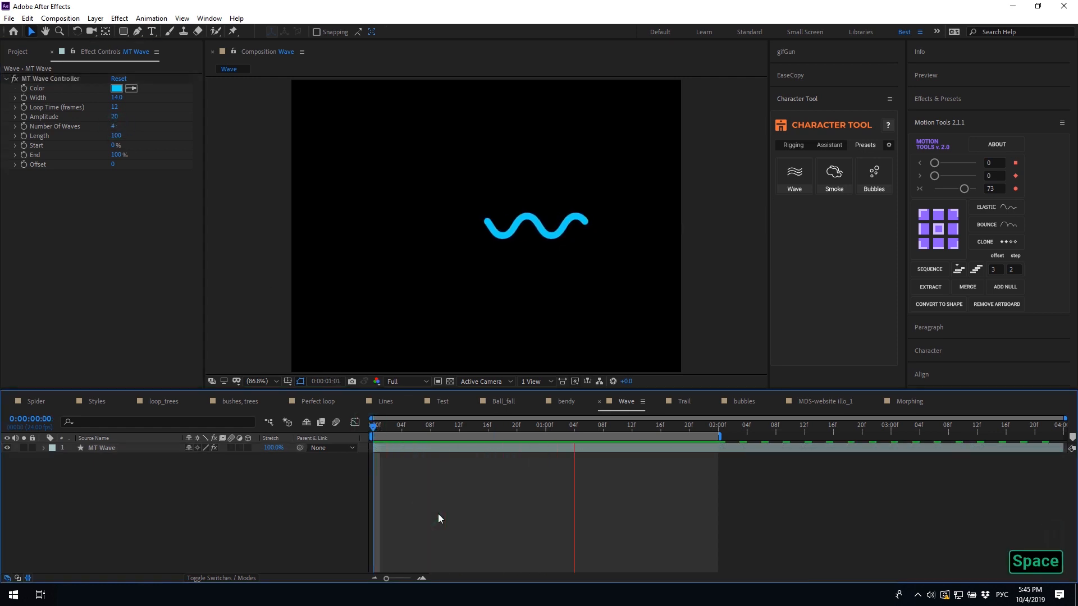
pyautogui.press('space')
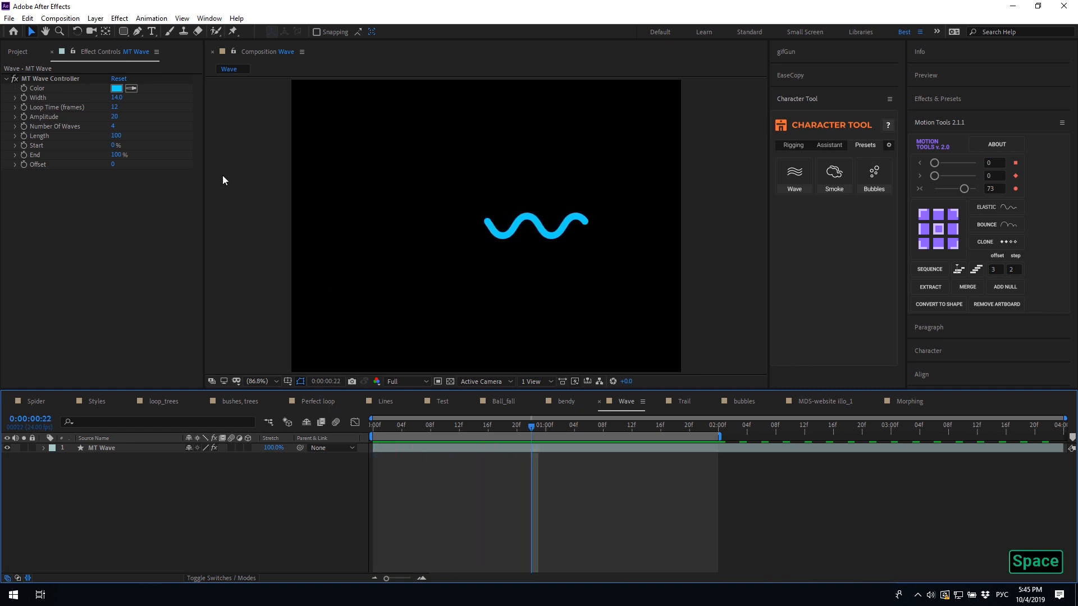
# Try 5 as the wave's Number Of Waves and preview the loop
pyautogui.click(114, 126)
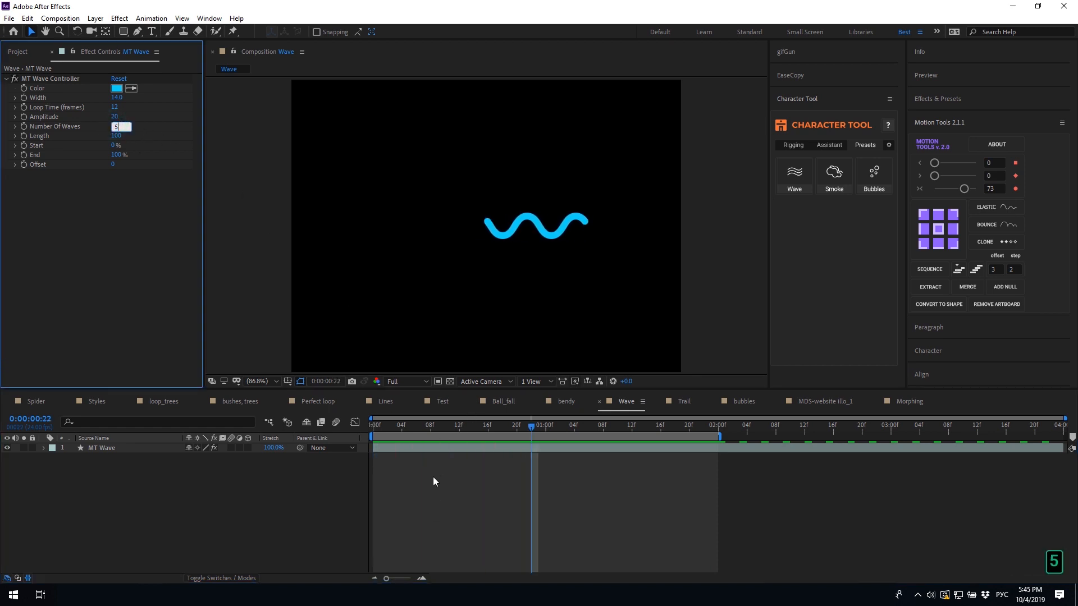
pyautogui.press('space')
pyautogui.press('space')
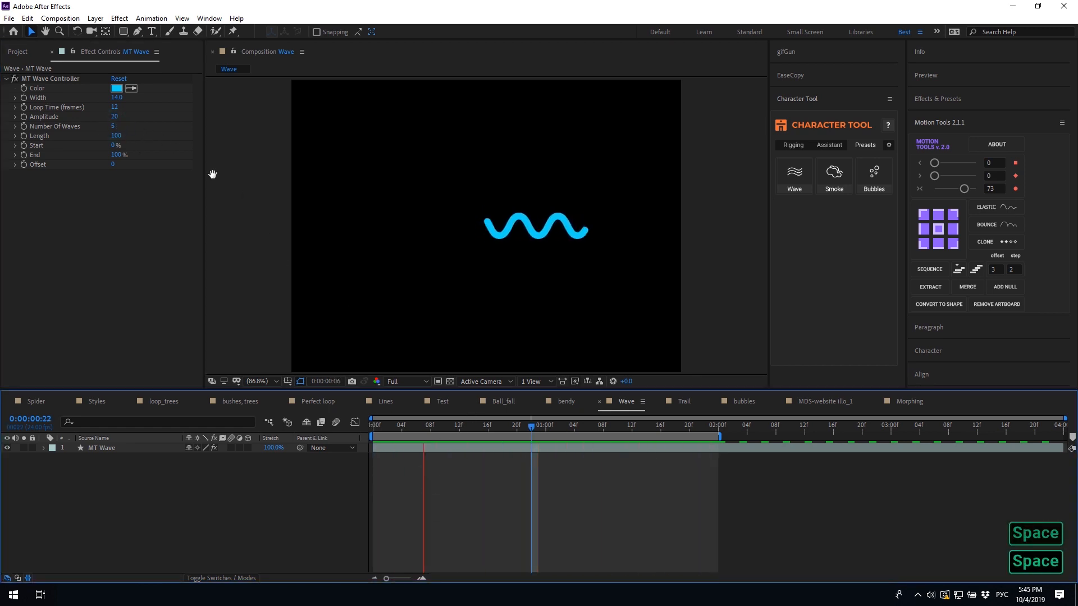
# Set the wave's Number Of Waves to 3 and Loop Time to 24 frames, and preview the motion
pyautogui.click(111, 127)
pyautogui.write('3')
pyautogui.click(115, 127)
pyautogui.write('3')
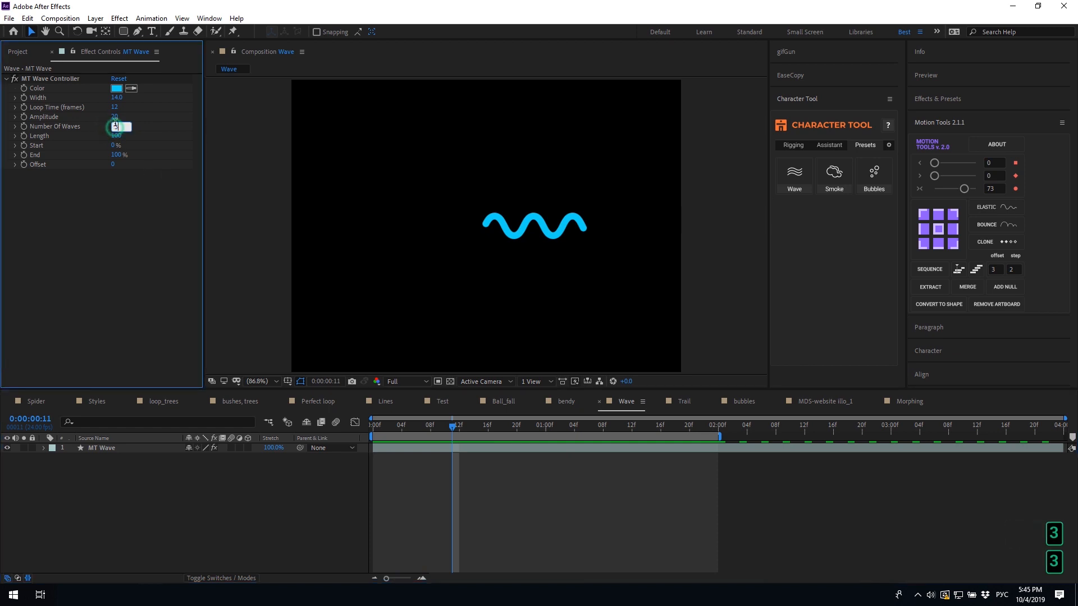
pyautogui.click(117, 106)
pyautogui.click(469, 500)
pyautogui.press('space')
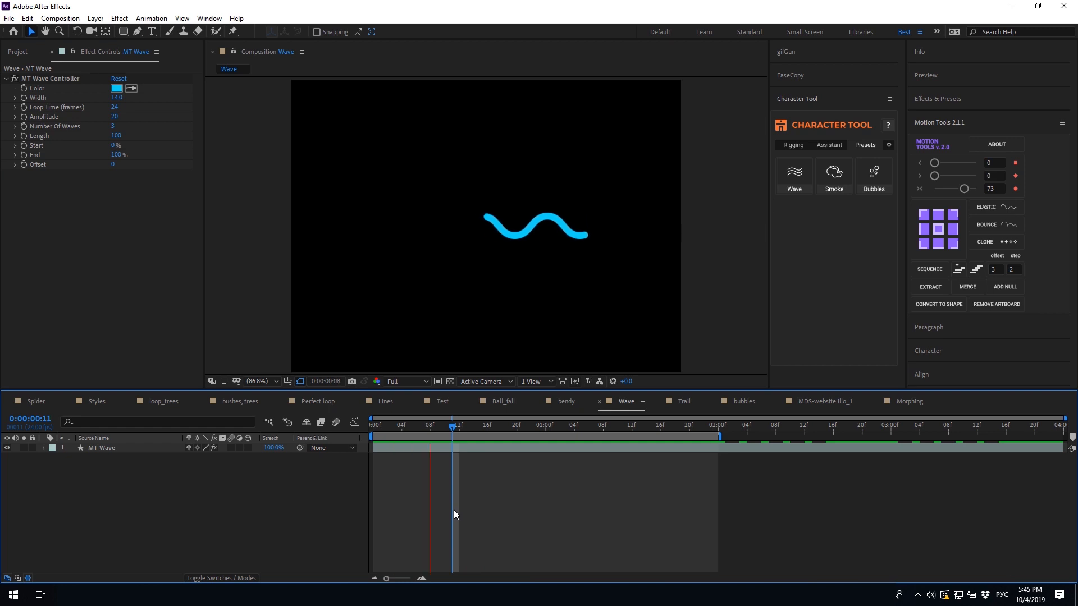
pyautogui.press('space')
# Set Number Of Waves to 4 on the MT Wave Controller and preview the 24-frame loop
pyautogui.click(113, 125)
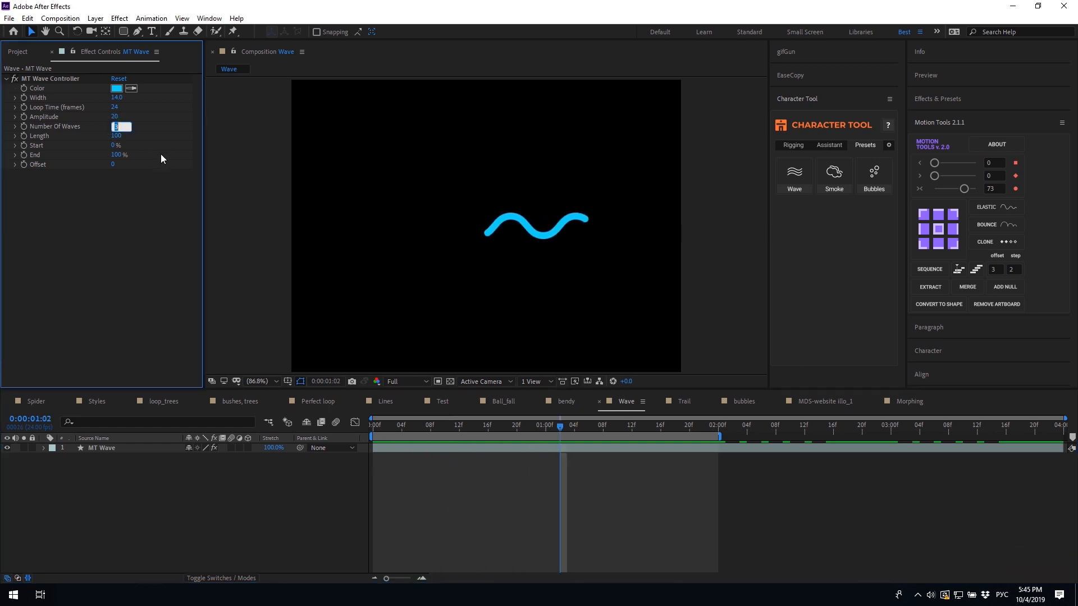
pyautogui.write('4')
pyautogui.click(135, 213)
pyautogui.press('space')
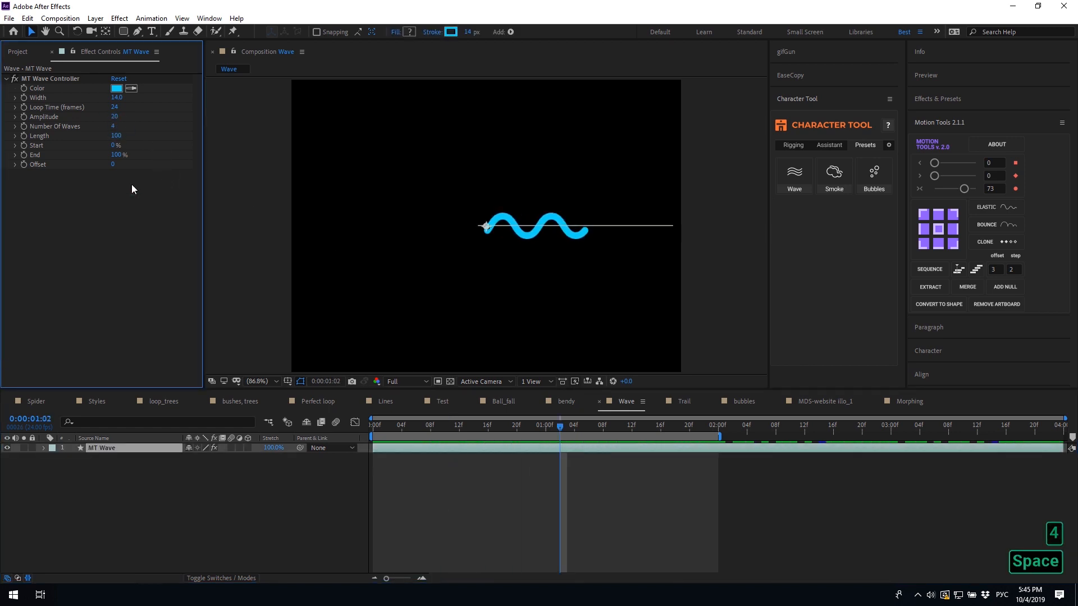
pyautogui.press('space')
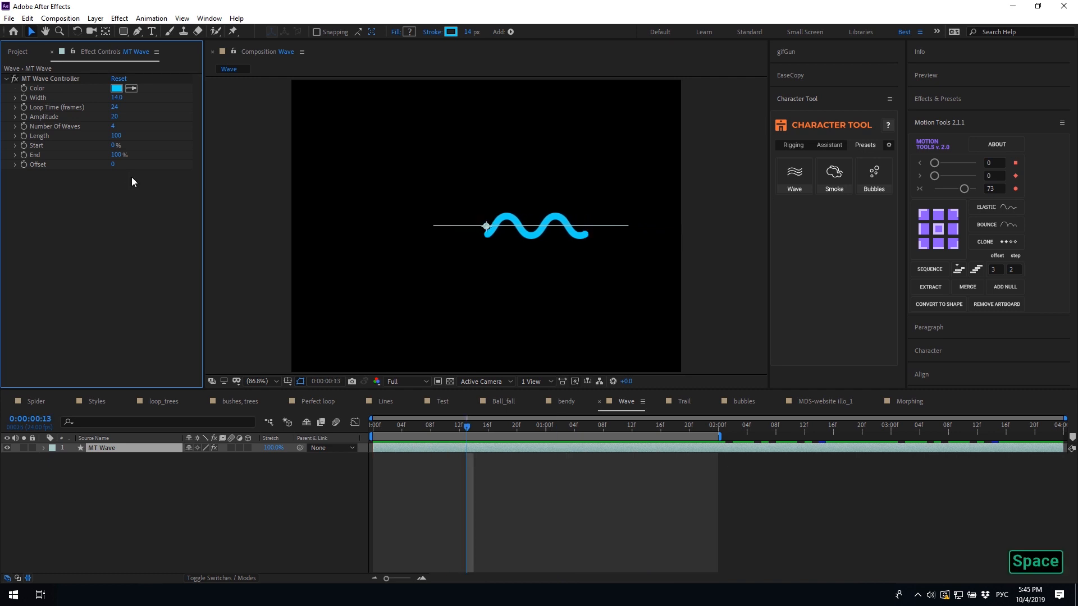
# Set the wave's Length to 151, Start to 34%, End to 80% and Offset to 598, and preview it
pyautogui.moveTo(115, 136); pyautogui.dragTo(147, 139)
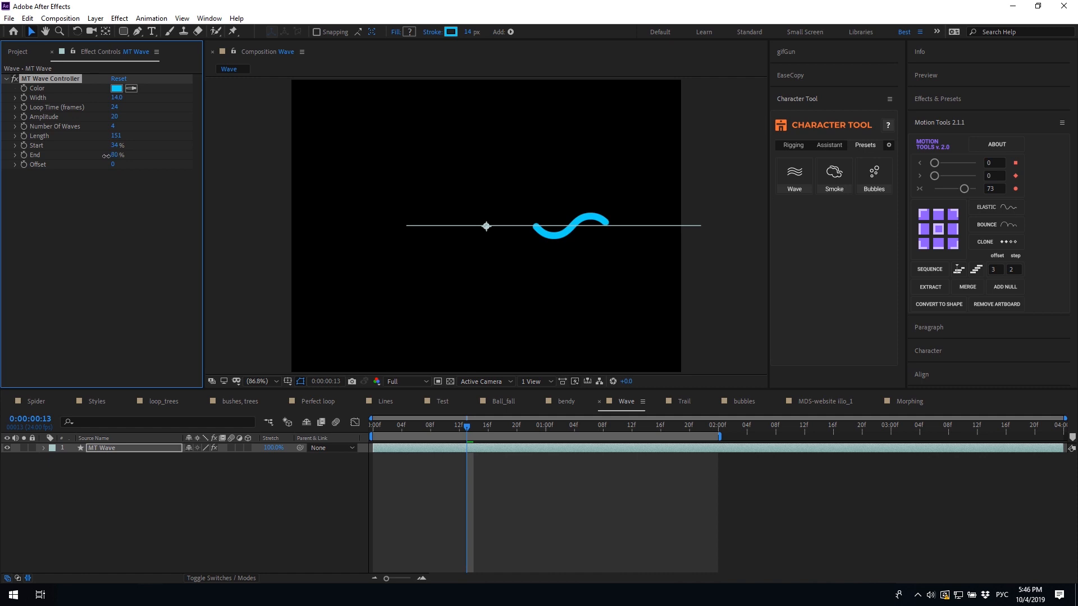
pyautogui.moveTo(116, 165); pyautogui.dragTo(122, 165)
pyautogui.moveTo(210, 165); pyautogui.dragTo(493, 168)
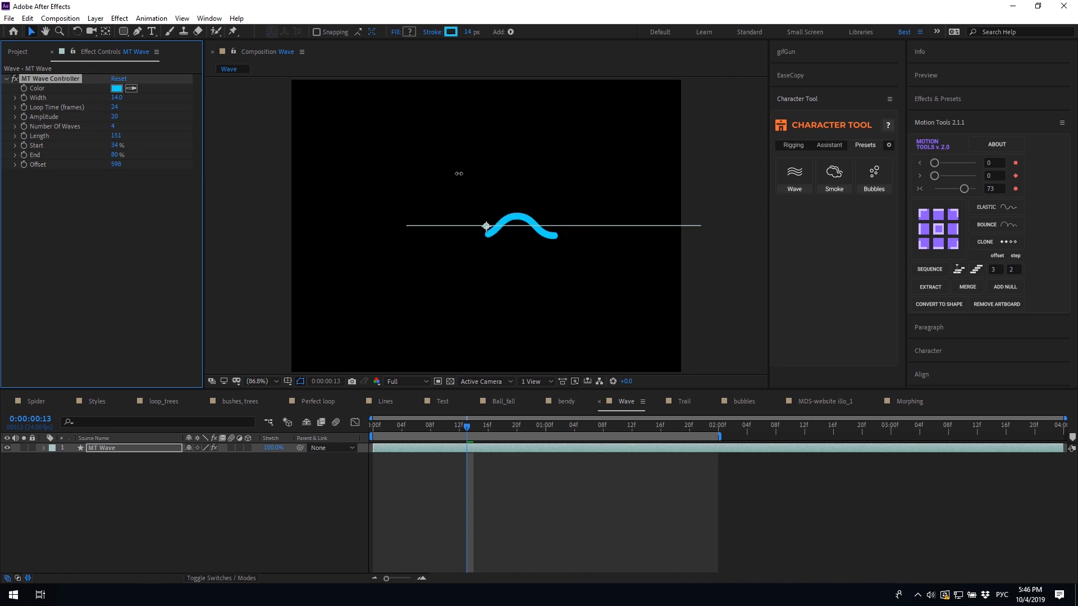
pyautogui.click(490, 486)
pyautogui.press('space')
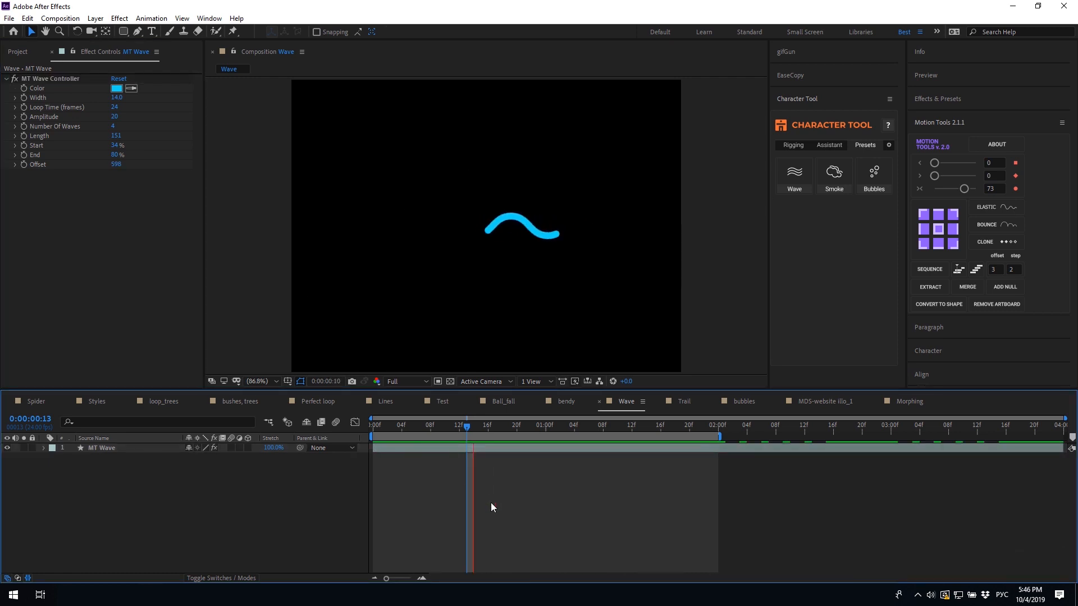
pyautogui.press('space')
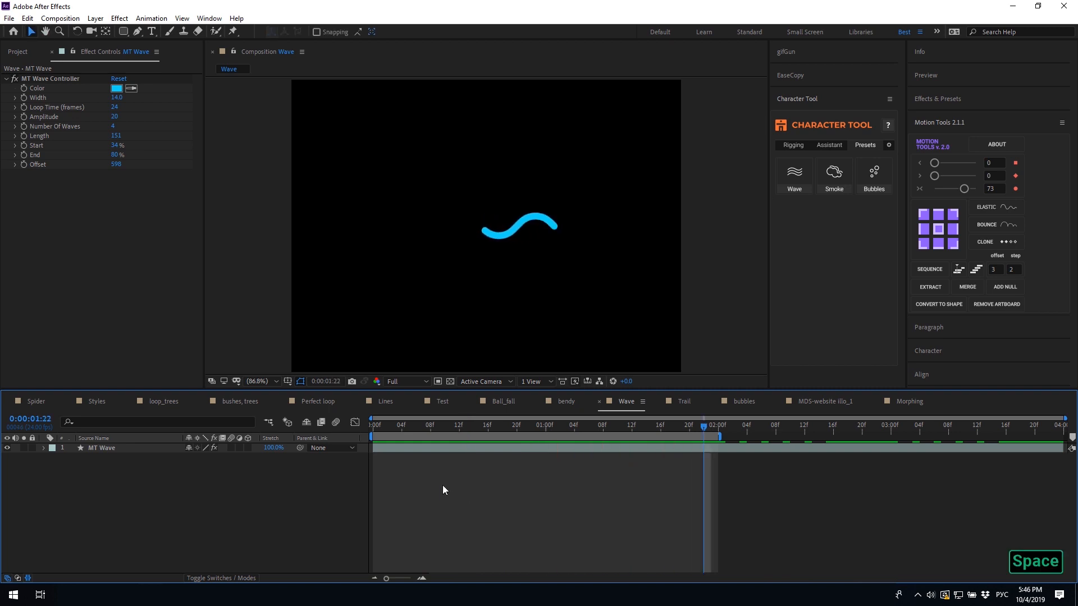
# Add a Repeater to the MT Wave layer's contents and set its transform Position to 0, 56
pyautogui.click(413, 450)
pyautogui.click(253, 458)
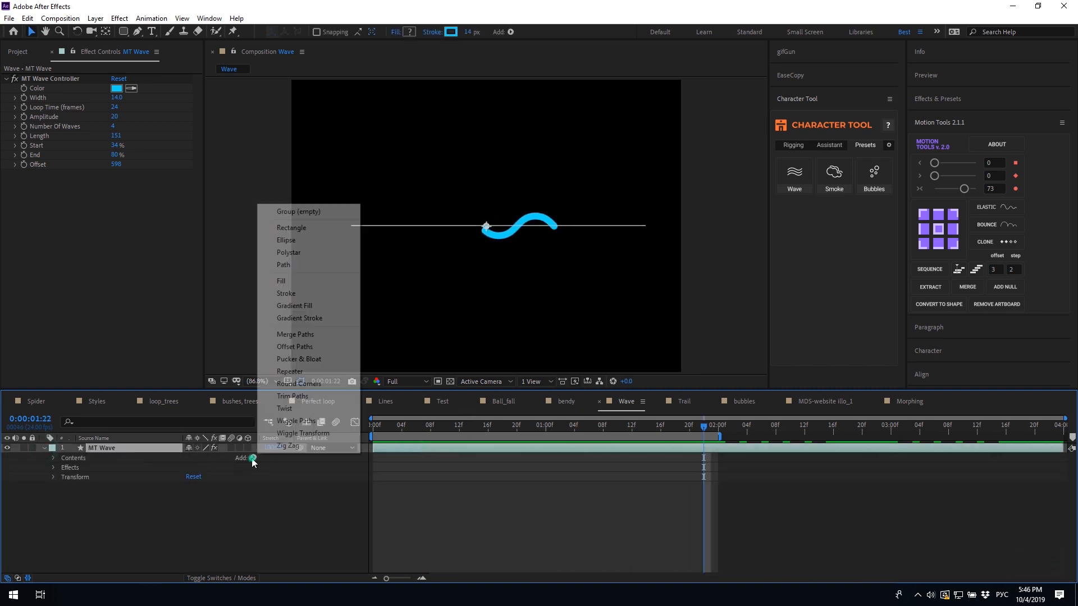
pyautogui.click(295, 374)
pyautogui.click(62, 486)
pyautogui.click(73, 524)
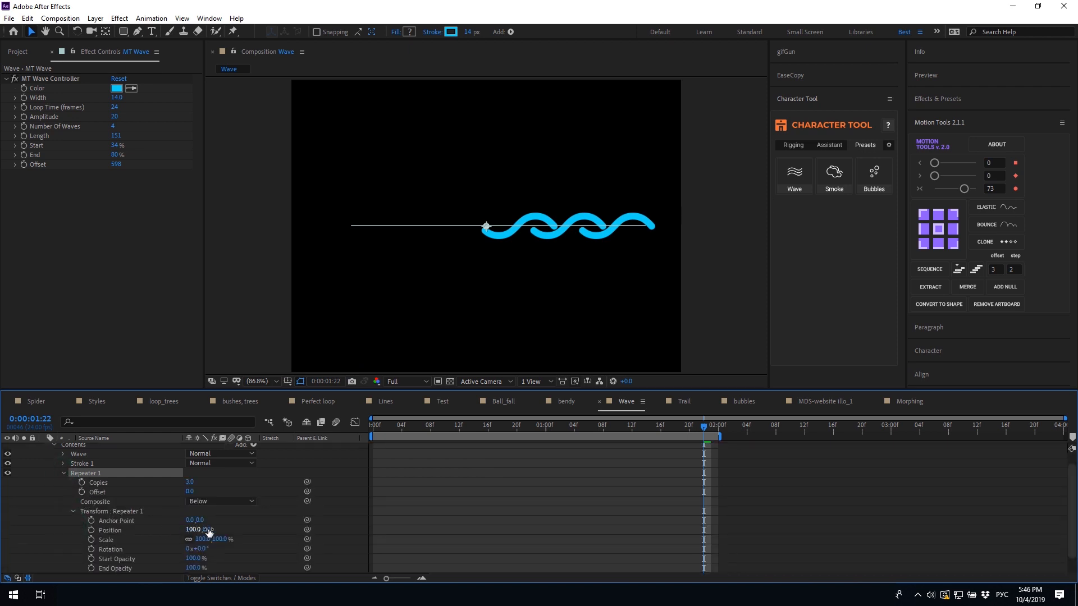
pyautogui.click(227, 516)
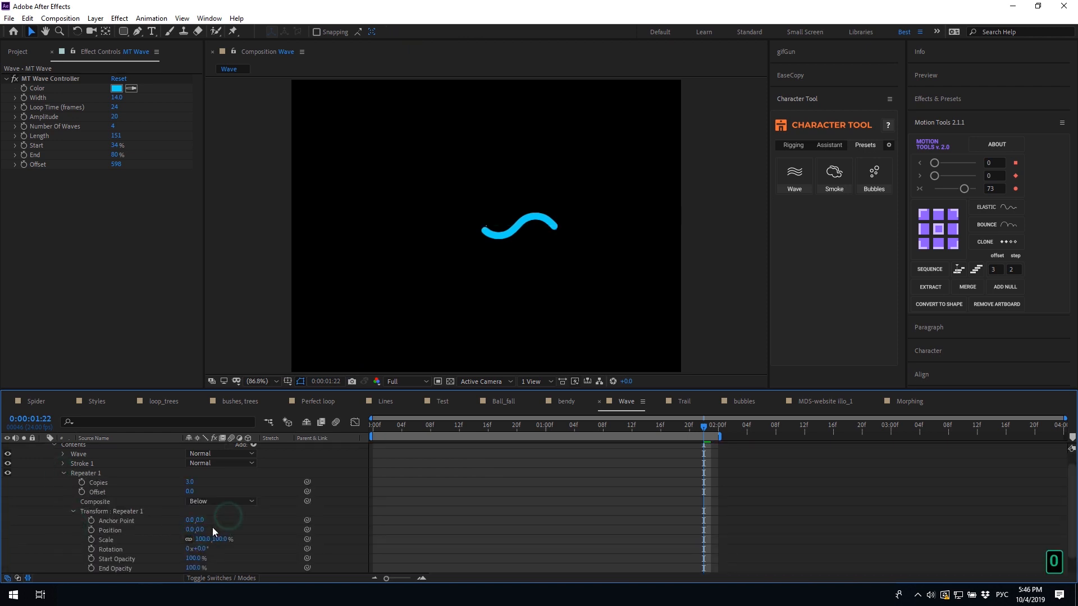
pyautogui.moveTo(201, 531); pyautogui.dragTo(230, 533)
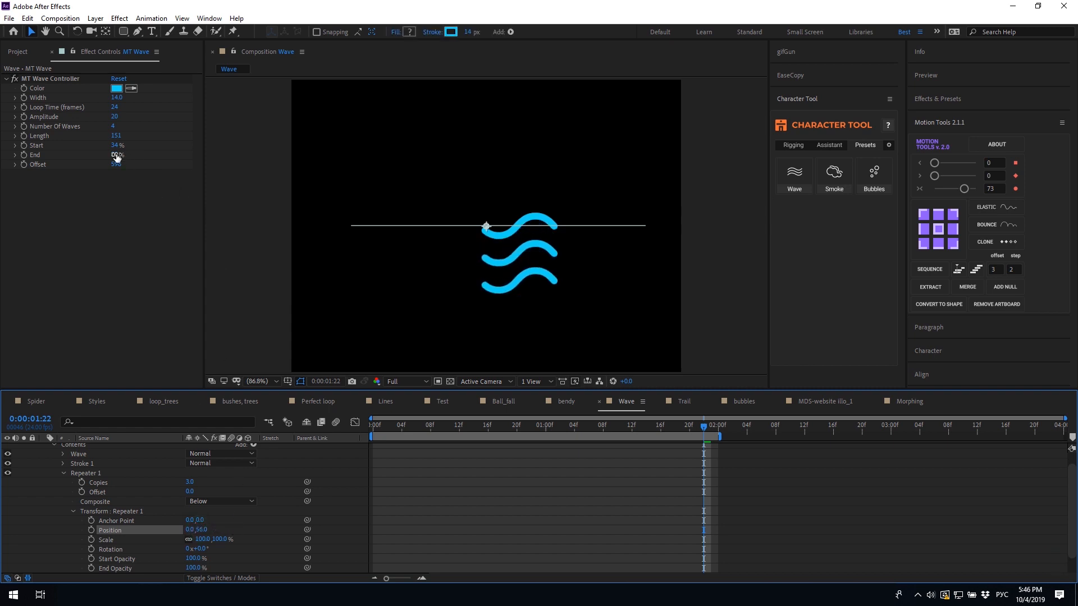
# Extend the wave's End to 99% and preview the repeated waves
pyautogui.moveTo(117, 156); pyautogui.dragTo(225, 154)
pyautogui.click(441, 512)
pyautogui.press('space')
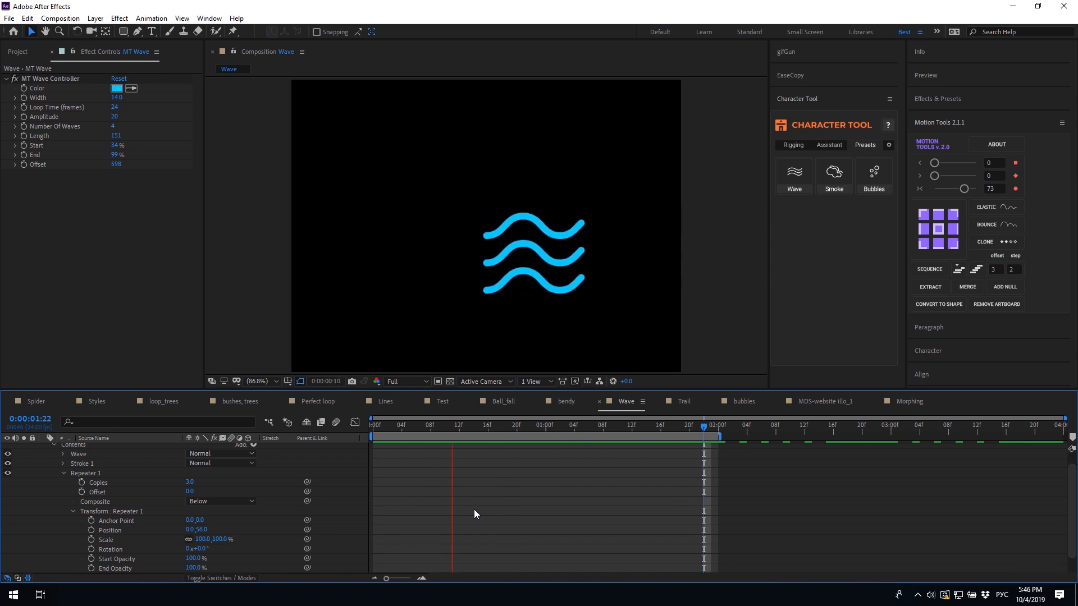
pyautogui.press('space')
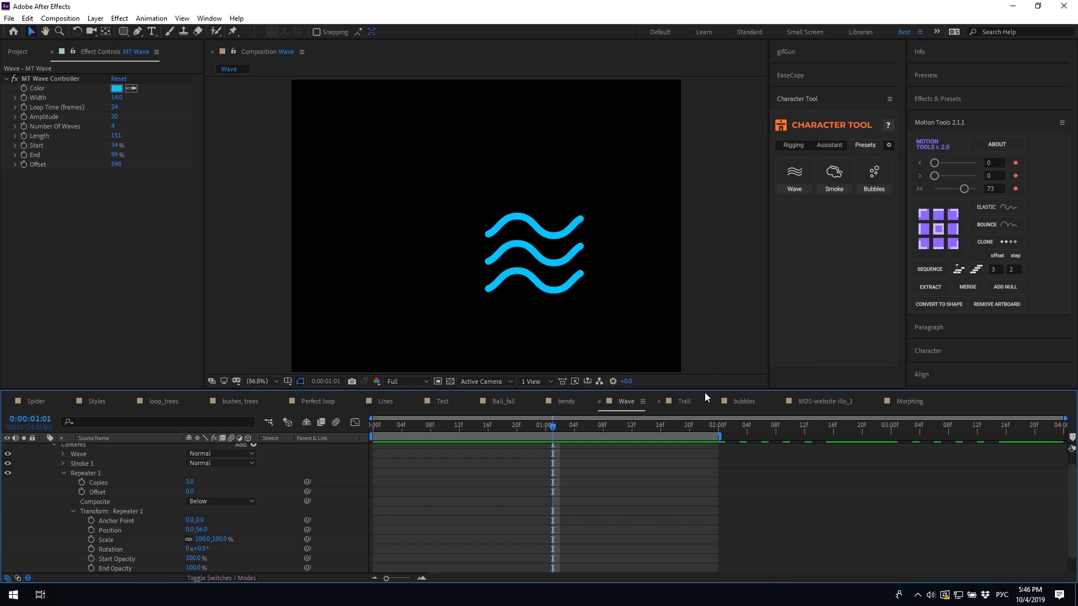
# In the Trail composition, add the Smoke preset and place its origin at the base of the white wheel
pyautogui.click(686, 401)
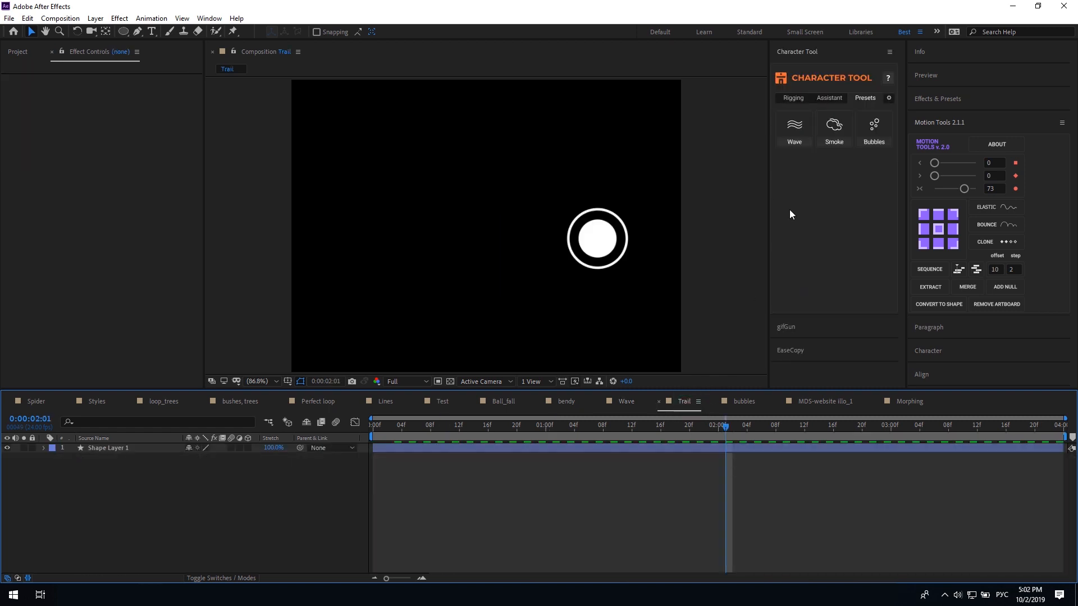
pyautogui.click(834, 128)
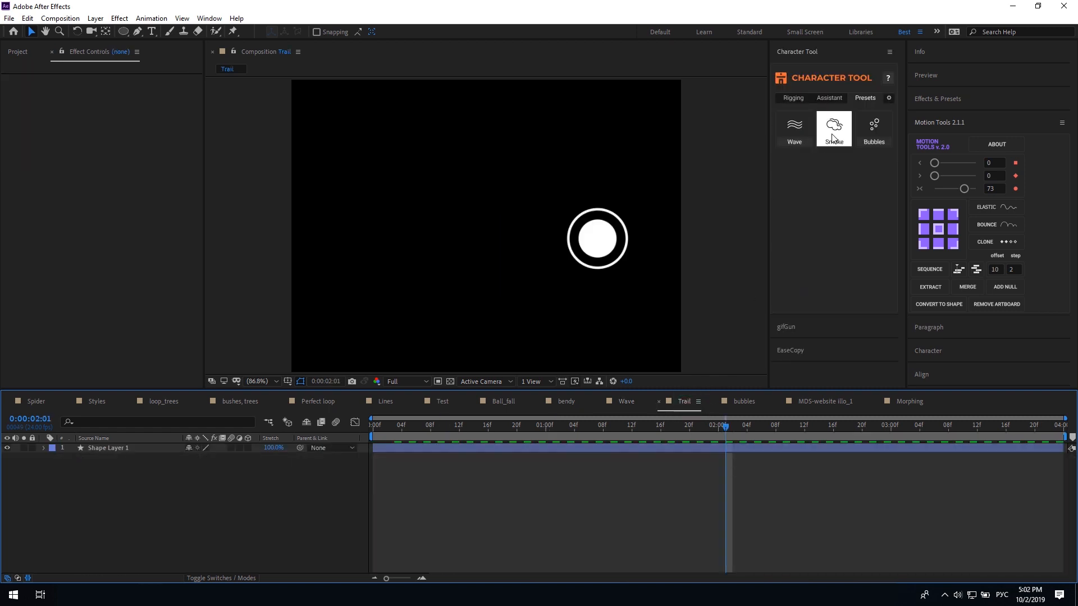
pyautogui.moveTo(486, 227); pyautogui.dragTo(603, 264)
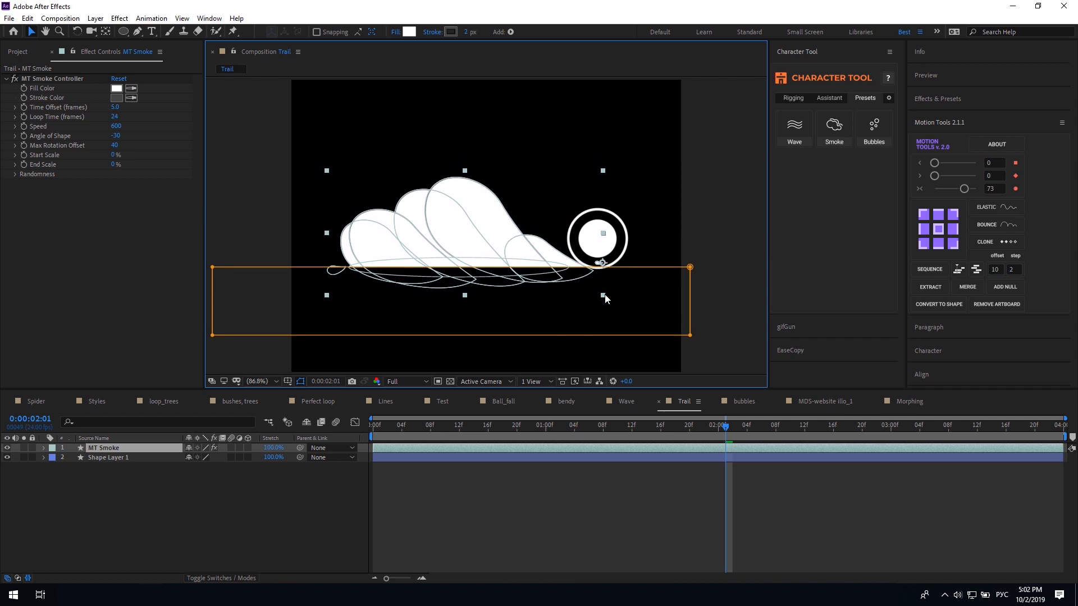
pyautogui.click(442, 491)
# End the Trail work area at about 2 seconds and preview the smoke from the first frame
pyautogui.click(719, 426)
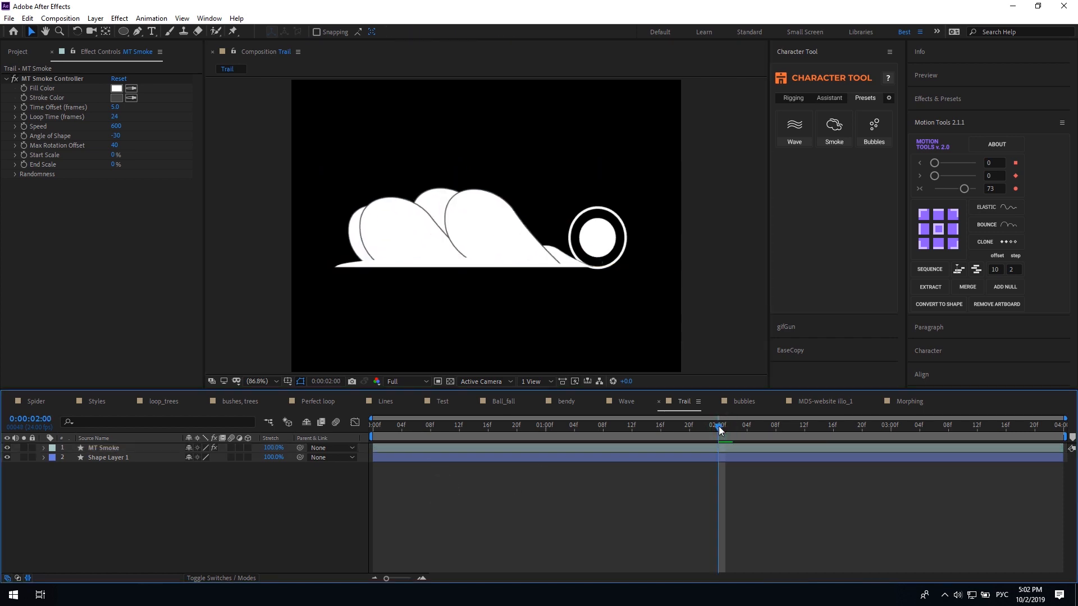
pyautogui.press('n')
pyautogui.click(373, 428)
pyautogui.press('space')
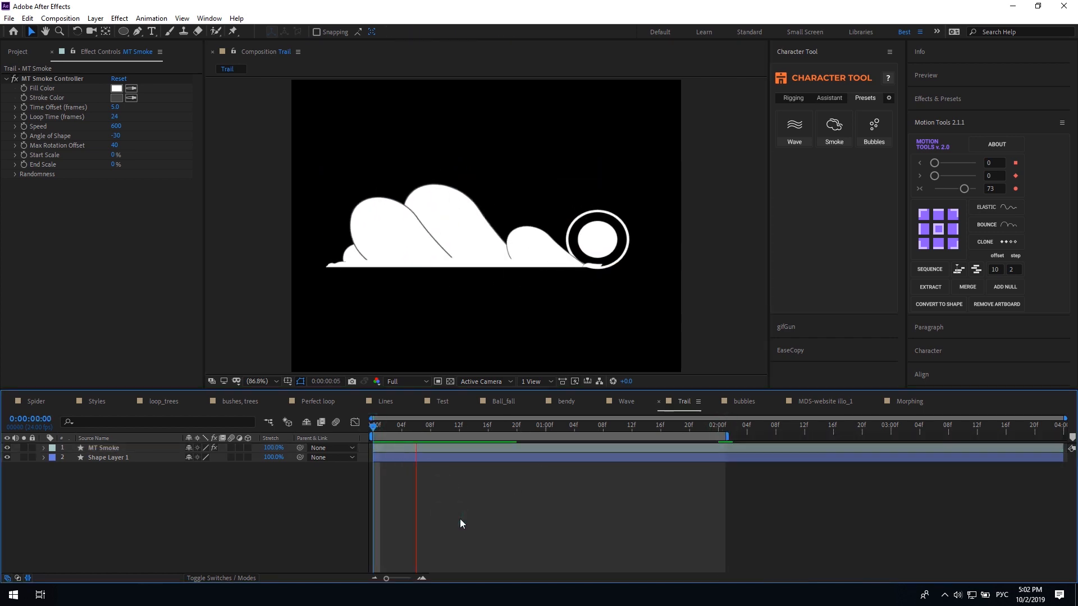
pyautogui.press('space')
# Move the MT Smoke layer below Shape Layer 1 and preview the smoke behind the wheel
pyautogui.click(401, 449)
pyautogui.hotkey('ctrl', '[')
pyautogui.click(415, 473)
pyautogui.click(374, 429)
pyautogui.press('space')
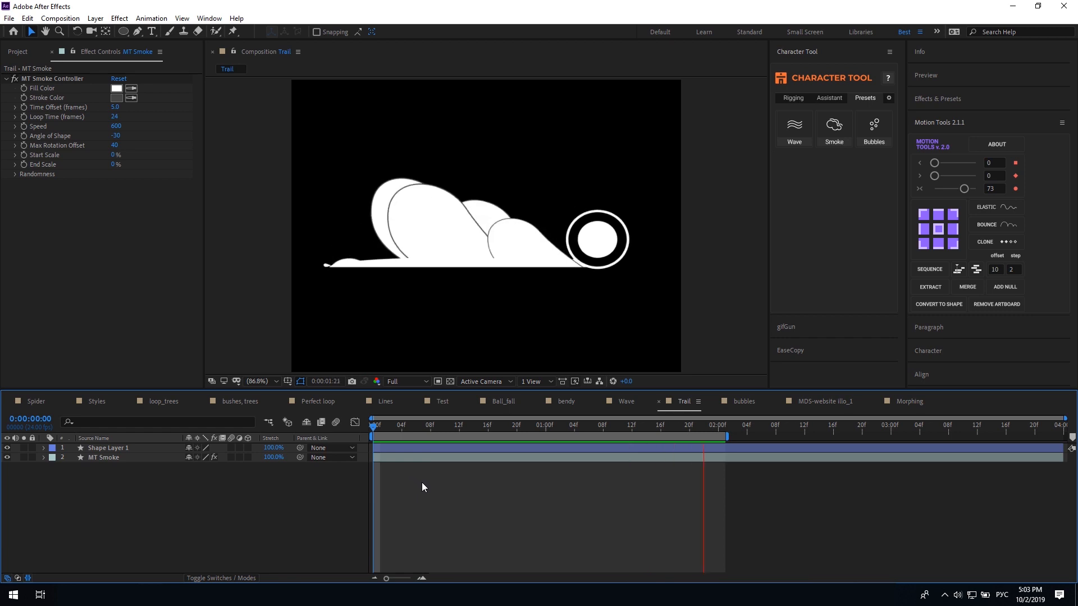
pyautogui.click(446, 459)
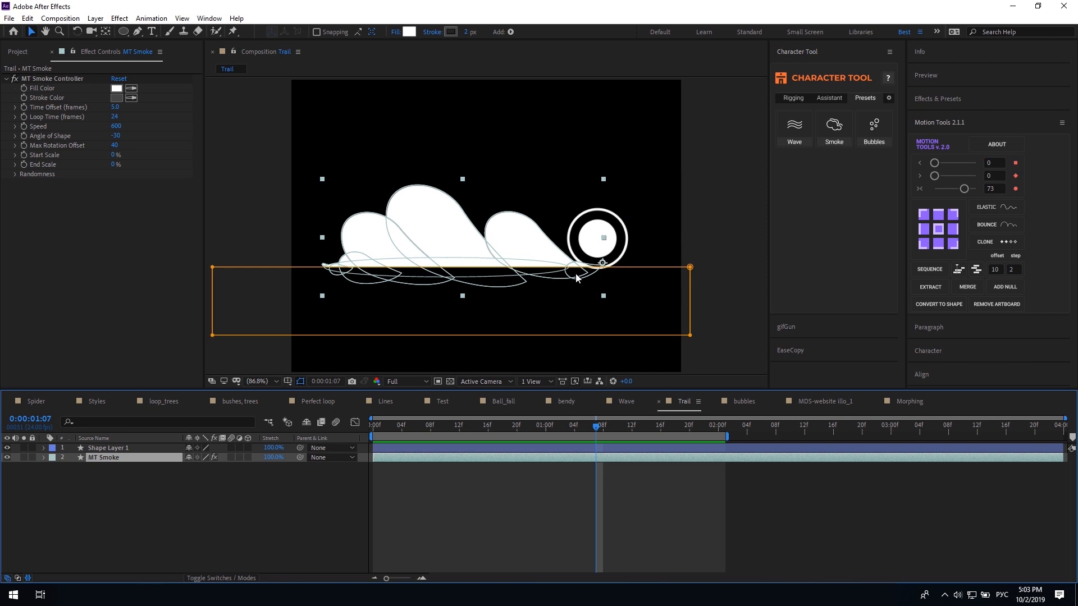
pyautogui.press('space')
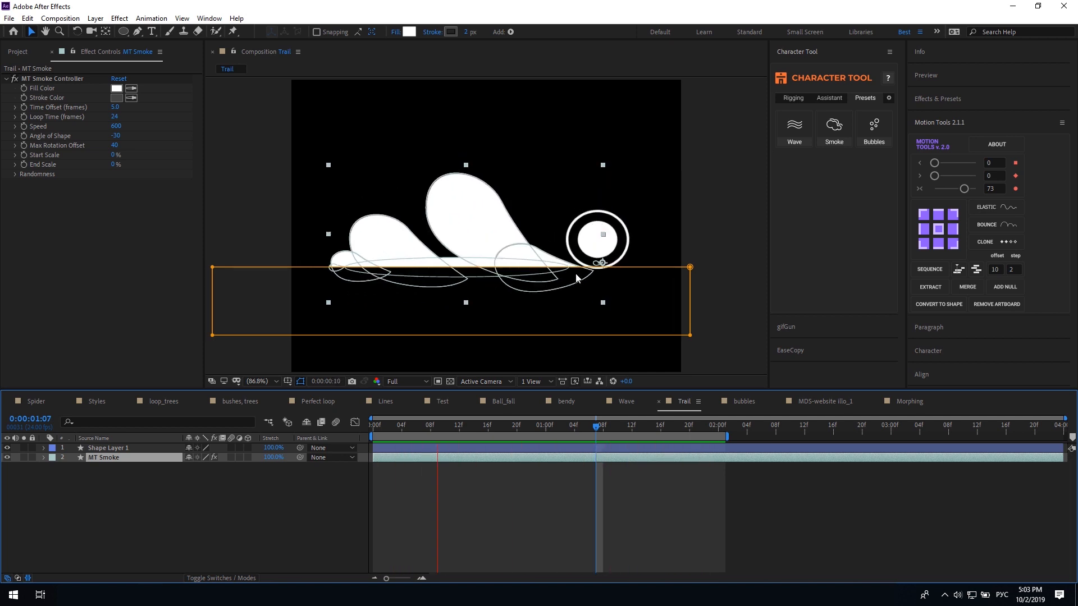
pyautogui.press('space')
# Expand the Smoke group in MT Smoke's contents and isolate Main Smoke Particle by hiding the Puddle and all followers
pyautogui.click(44, 457)
pyautogui.click(64, 478)
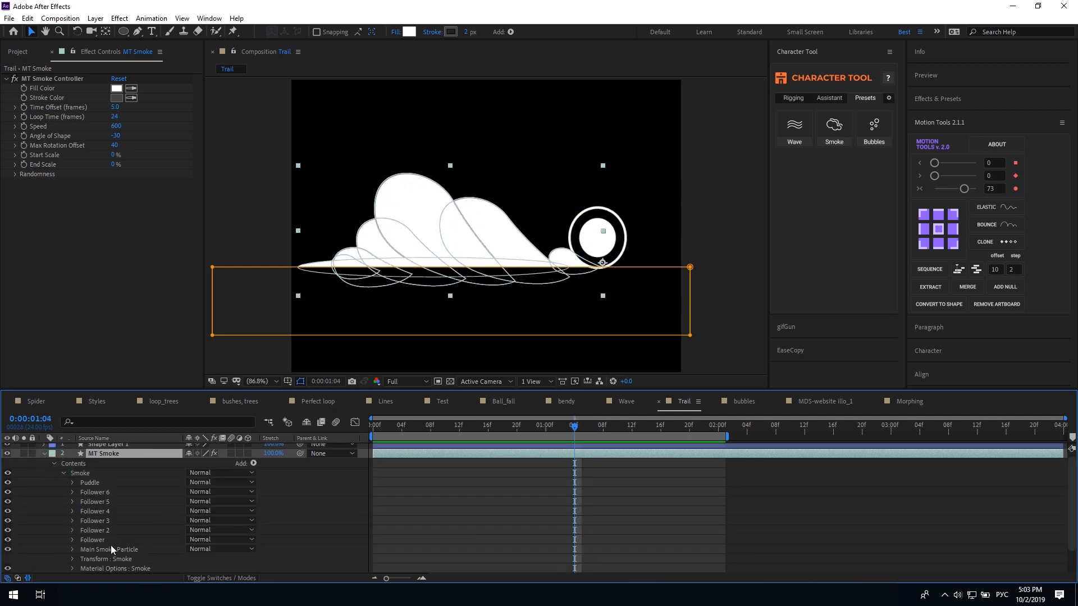
pyautogui.click(109, 547)
pyautogui.press('space')
pyautogui.press('space')
pyautogui.moveTo(565, 428); pyautogui.dragTo(502, 428)
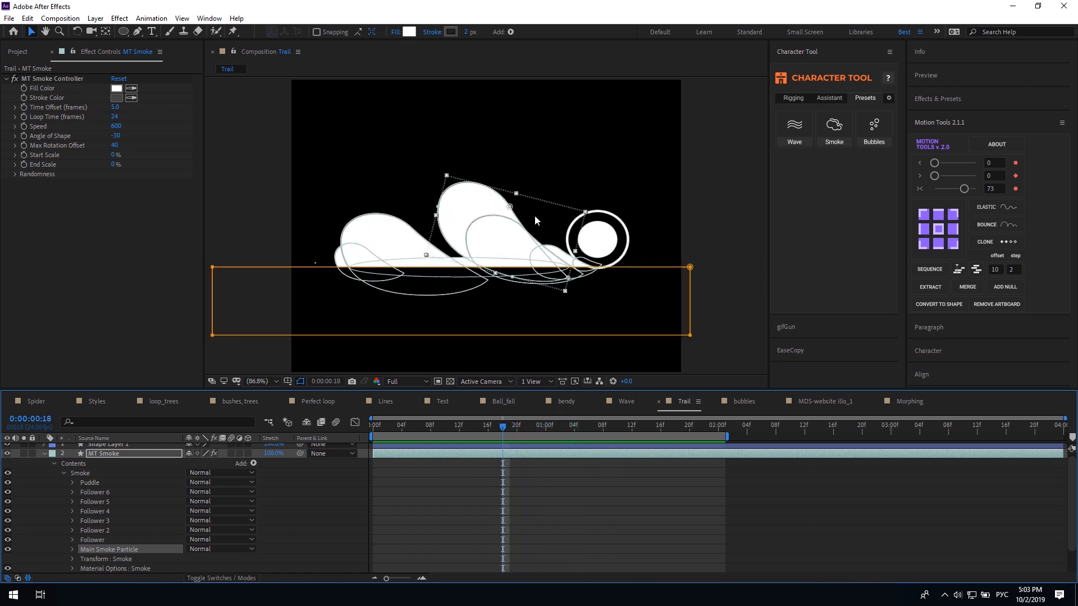
pyautogui.moveTo(4, 540); pyautogui.dragTo(10, 502)
# Flatten the top of Main Smoke Particle by adjusting the points and handles of its Path 1
pyautogui.click(71, 551)
pyautogui.click(83, 540)
pyautogui.click(117, 548)
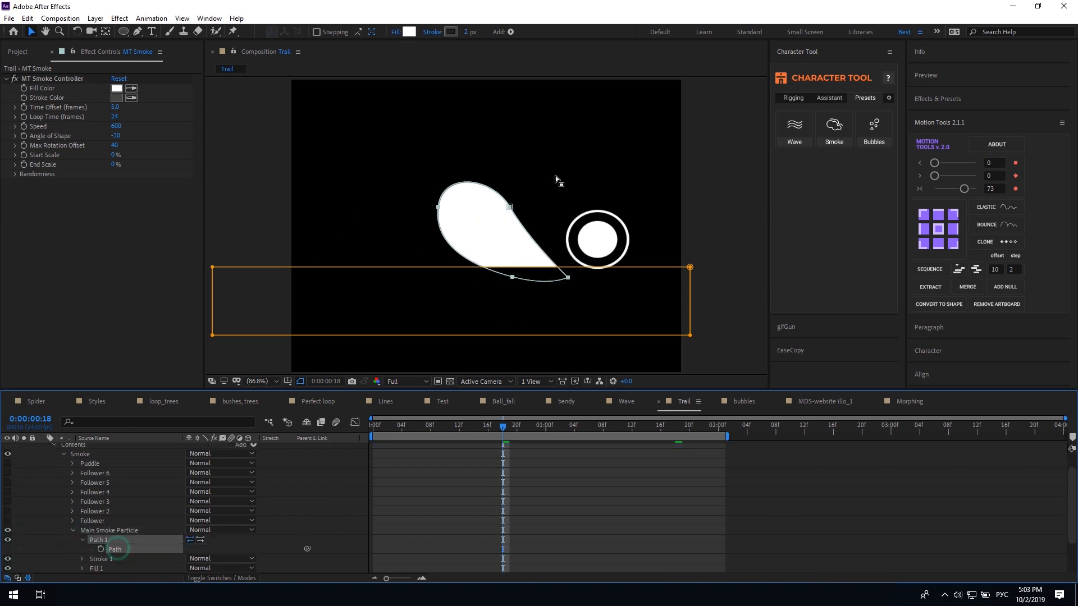
pyautogui.click(510, 207)
pyautogui.moveTo(510, 207); pyautogui.dragTo(436, 219)
pyautogui.moveTo(441, 182); pyautogui.dragTo(445, 188)
# Show the Puddle and all followers again, collapse Main Smoke Particle and preview the reshaped smoke
pyautogui.moveTo(8, 520); pyautogui.dragTo(13, 494)
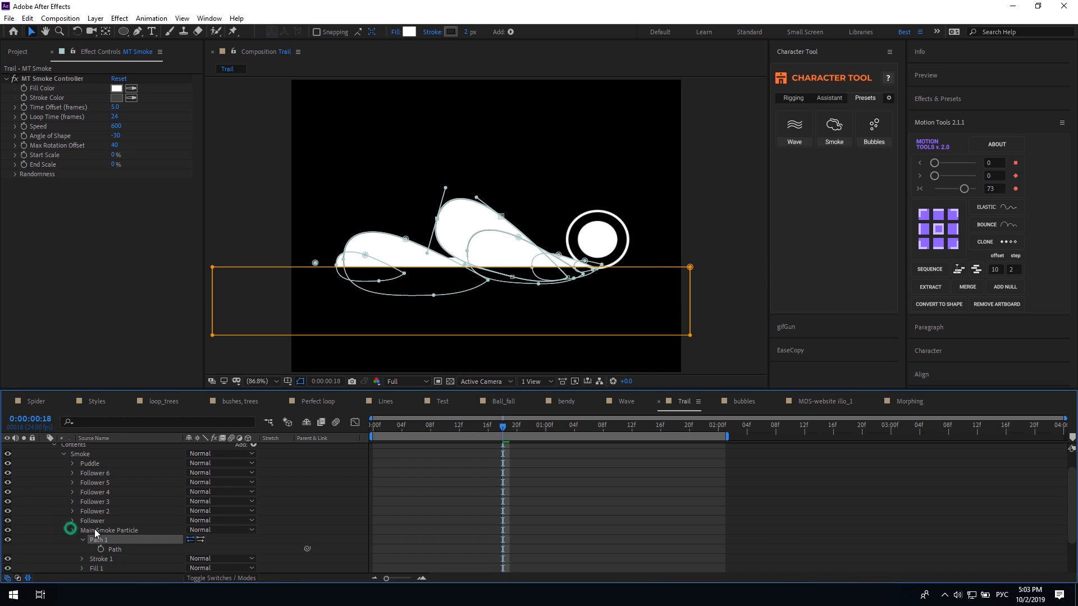
pyautogui.click(73, 530)
pyautogui.press('space')
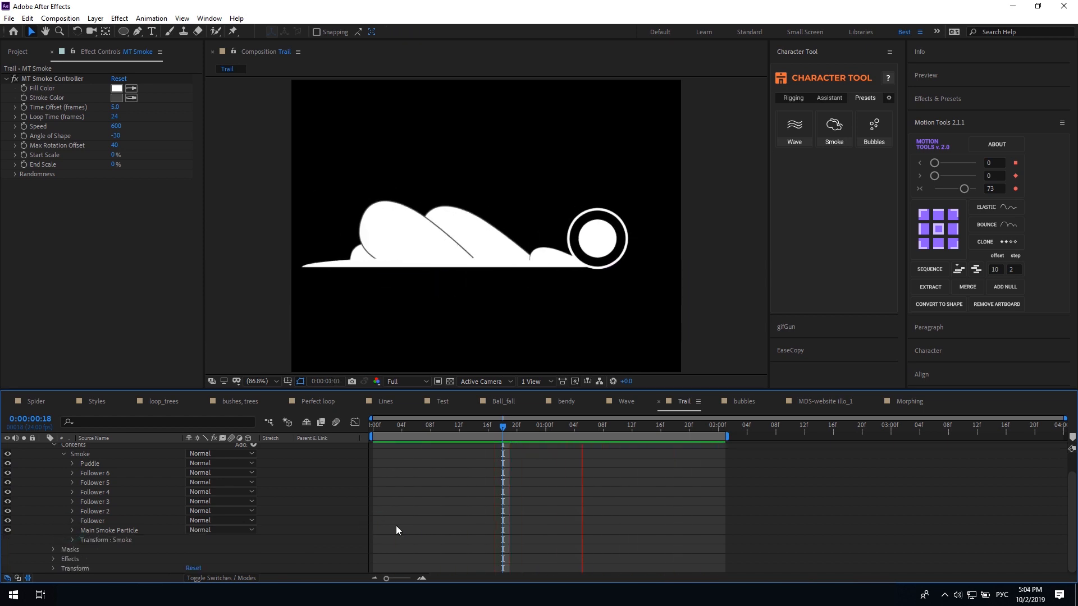
pyautogui.press('space')
# Duplicate Follower 6 seven times, up to Follower 13, and preview the denser smoke
pyautogui.click(104, 473)
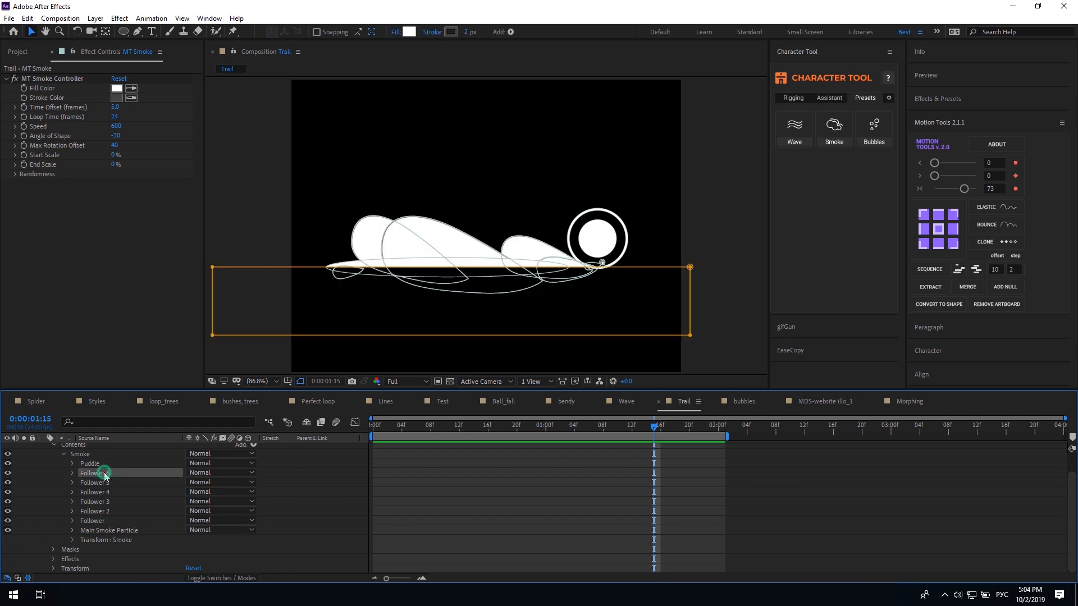
pyautogui.hotkey('ctrl', 'd')
pyautogui.hotkey('ctrl', 'd')
pyautogui.hotkey('ctrl', 'd')
pyautogui.hotkey('ctrl', 'd')
pyautogui.hotkey('ctrl', 'd')
pyautogui.hotkey('ctrl', 'd')
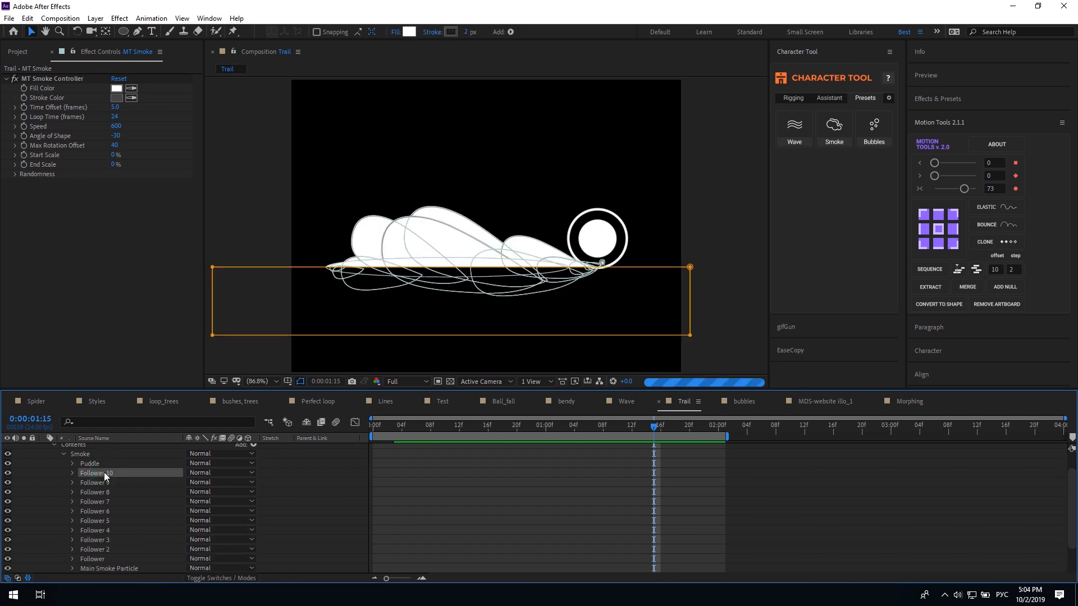
pyautogui.hotkey('ctrl', 'd')
pyautogui.click(435, 483)
pyautogui.press('space')
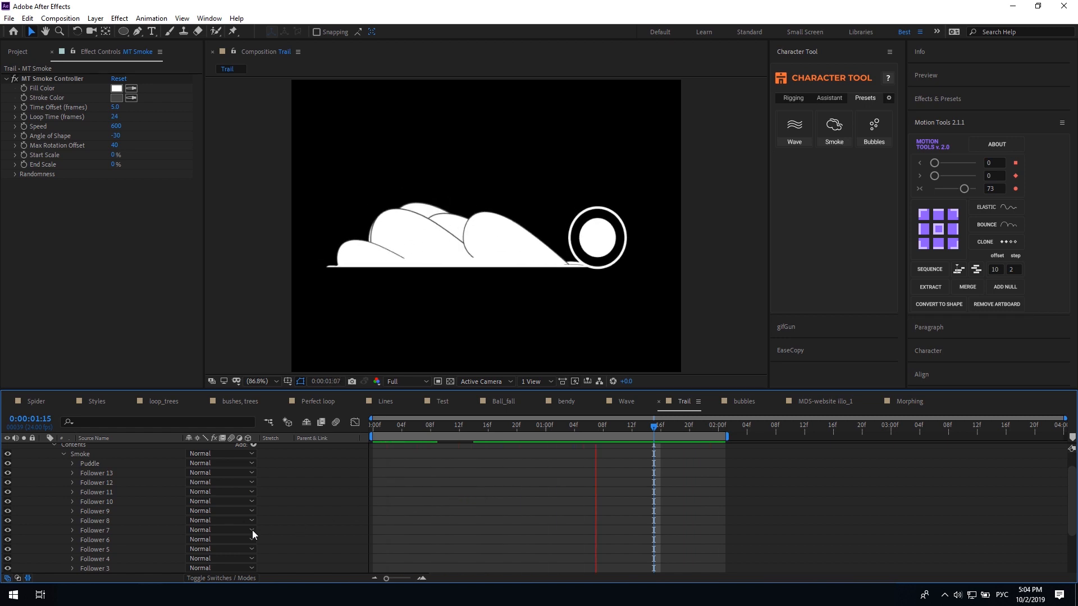
# Delete Follower 8 through Follower 13 and preview the smoke from the start of the timeline
pyautogui.click(109, 474)
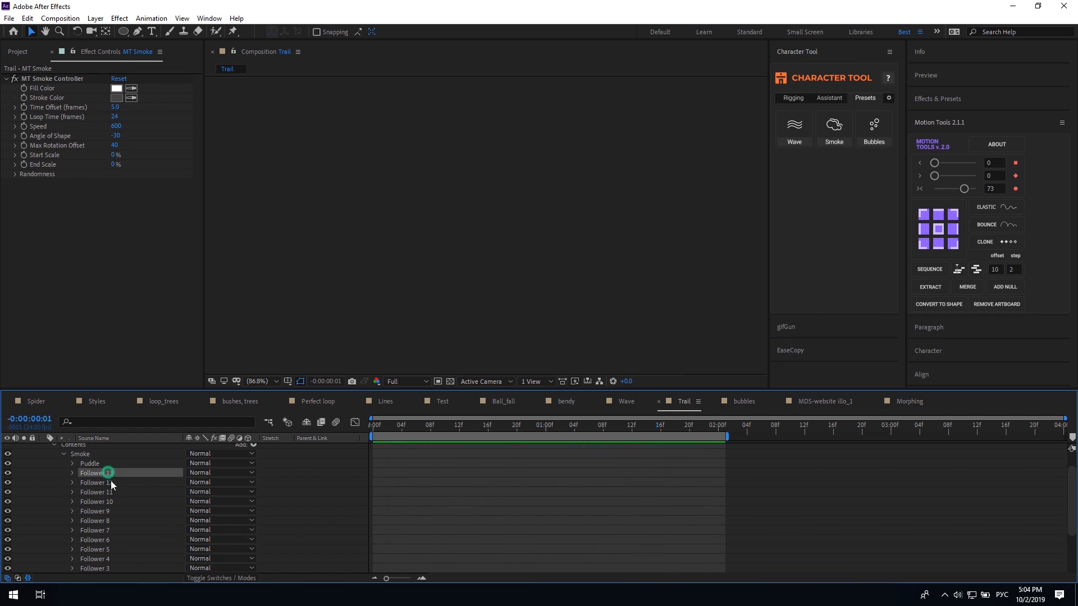
pyautogui.keyDown('shift'); pyautogui.click(113, 521); pyautogui.keyUp('shift')
pyautogui.press('Delete')
pyautogui.scroll(2, 127, 482)
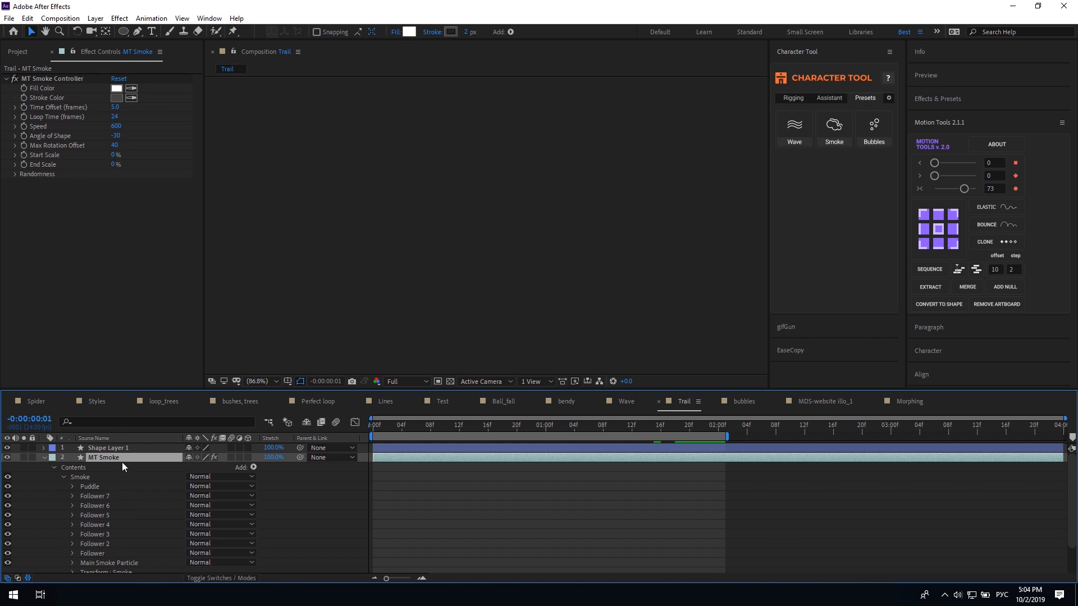
pyautogui.click(380, 427)
pyautogui.press('space')
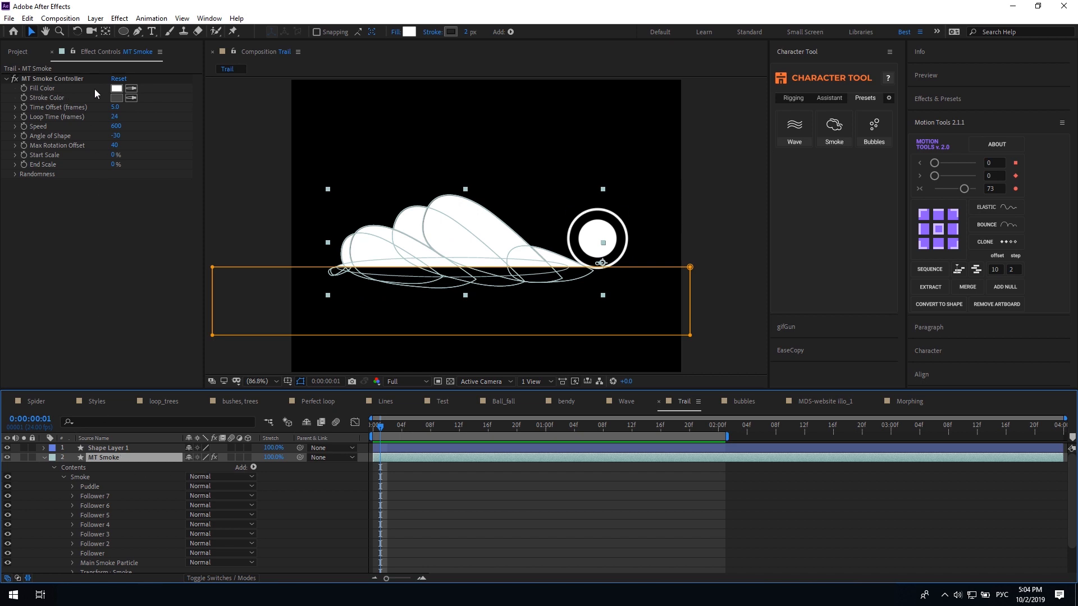
# Set the smoke's Fill Color to light grey and its Stroke Color to 151515, and preview it
pyautogui.click(116, 89)
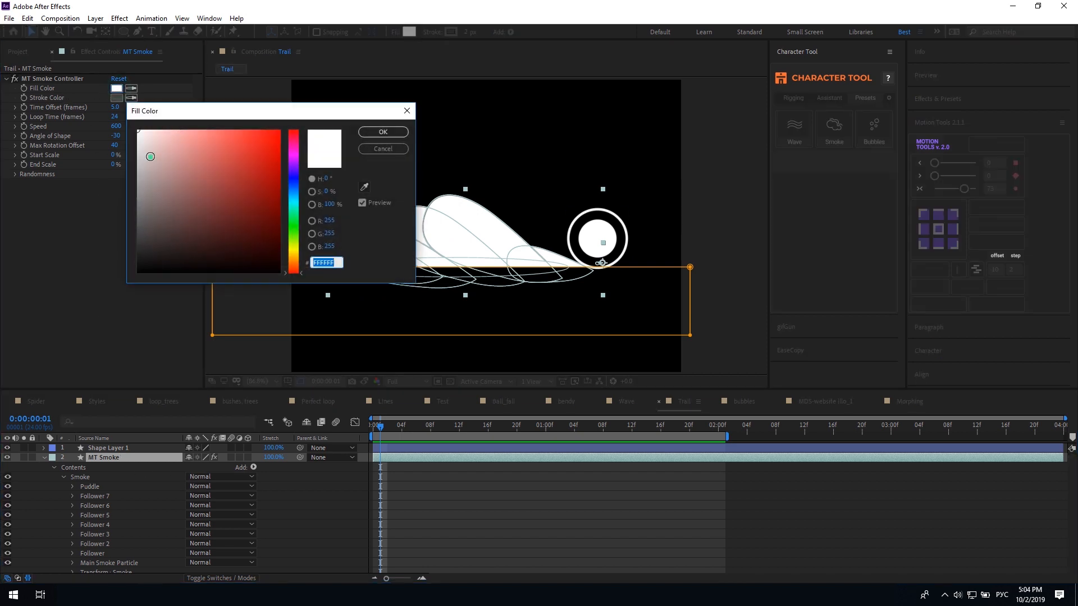
pyautogui.click(138, 163)
pyautogui.click(383, 133)
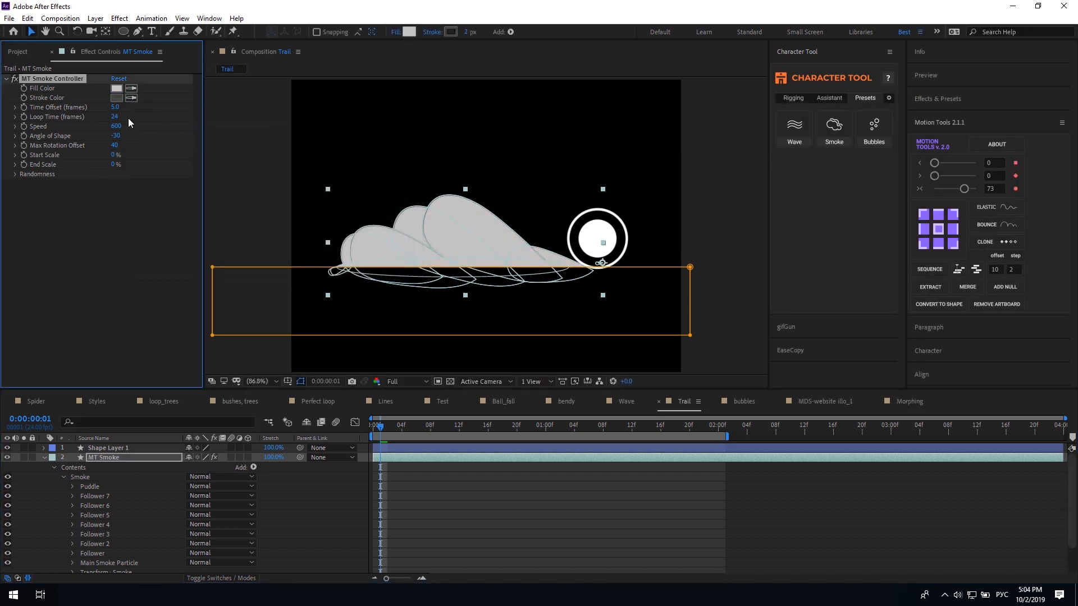
pyautogui.click(117, 99)
pyautogui.moveTo(143, 216); pyautogui.dragTo(128, 261)
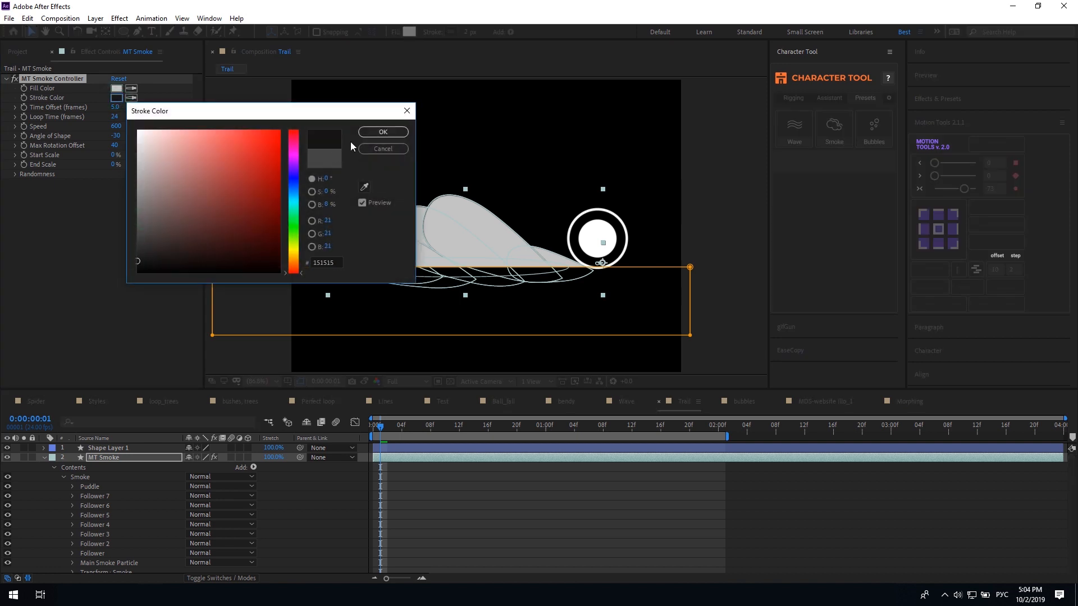
pyautogui.click(383, 132)
pyautogui.click(472, 530)
pyautogui.press('space')
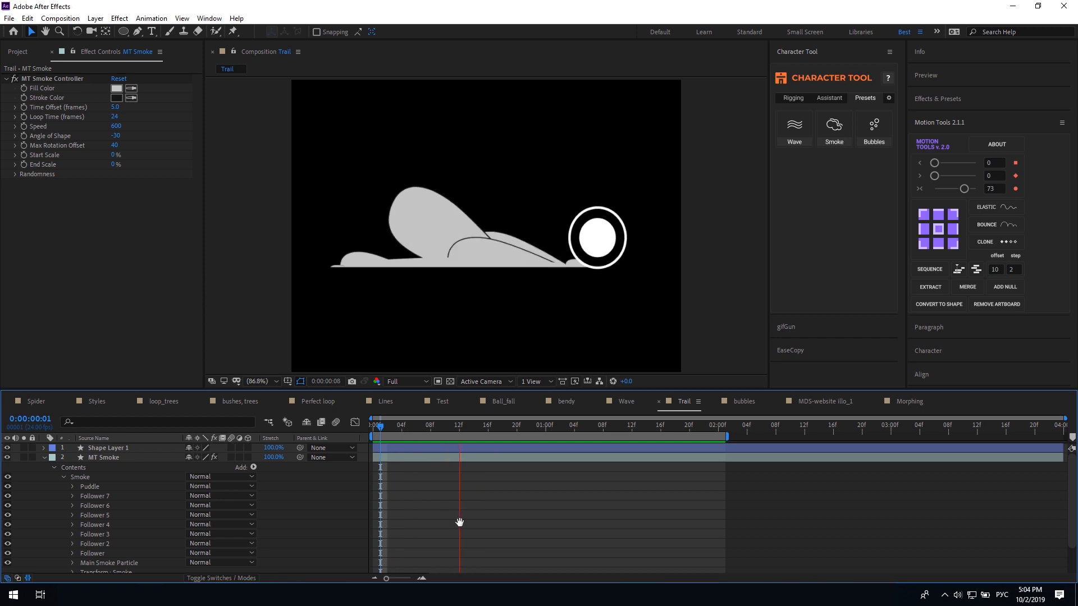
pyautogui.press('space')
# Increase the smoke's Time Offset to 10.3 frames and preview it
pyautogui.moveTo(117, 108); pyautogui.dragTo(147, 109)
pyautogui.press('space')
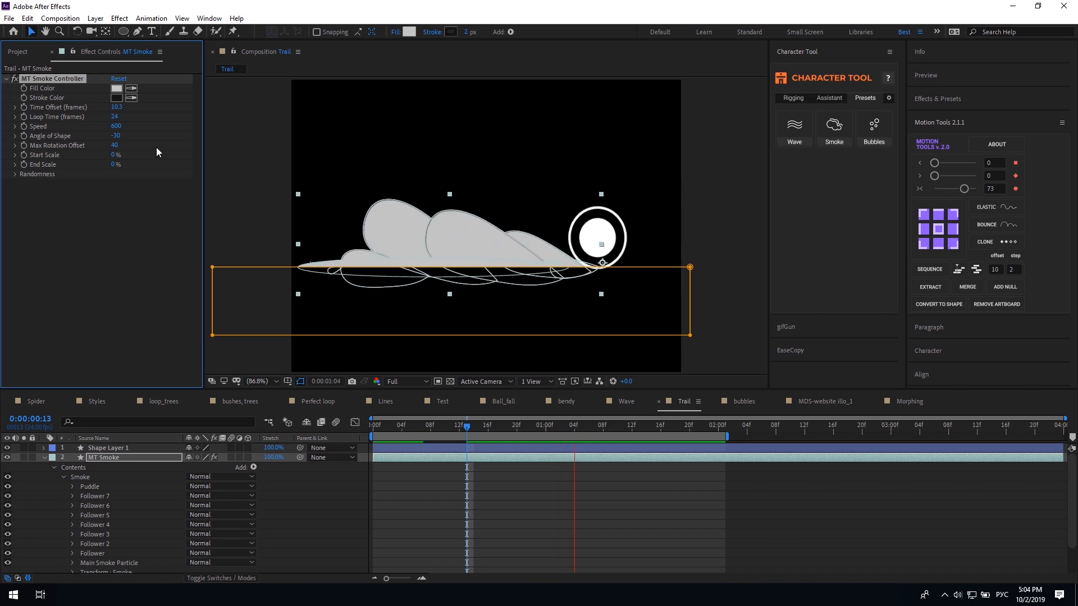
pyautogui.press('space')
# Set the smoke's Time Offset to 2 frames and preview it
pyautogui.click(118, 108)
pyautogui.write('2')
pyautogui.click(102, 209)
pyautogui.press('space')
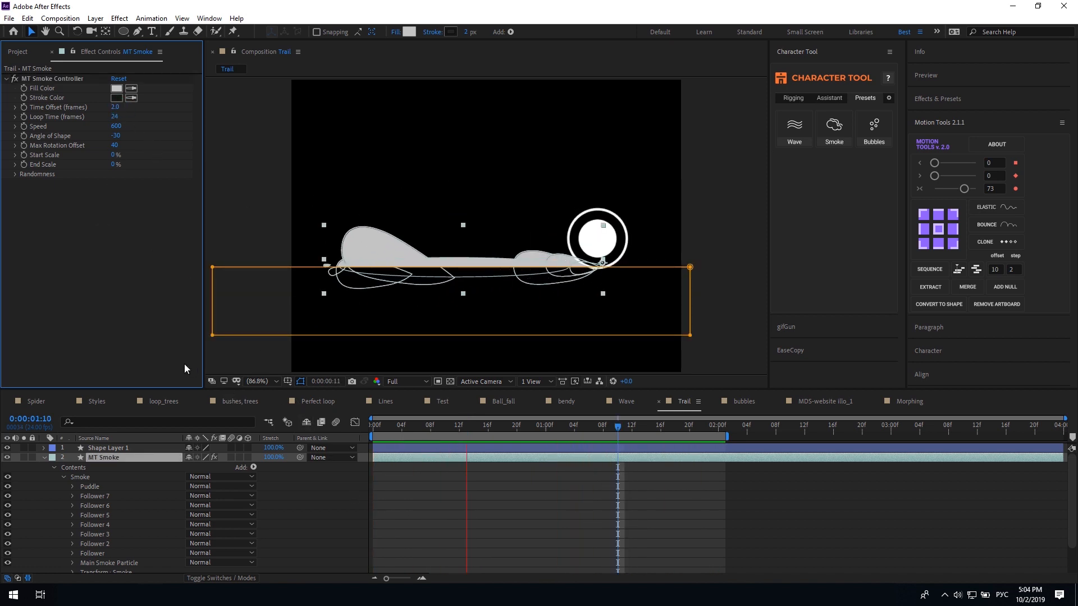
pyautogui.press('space')
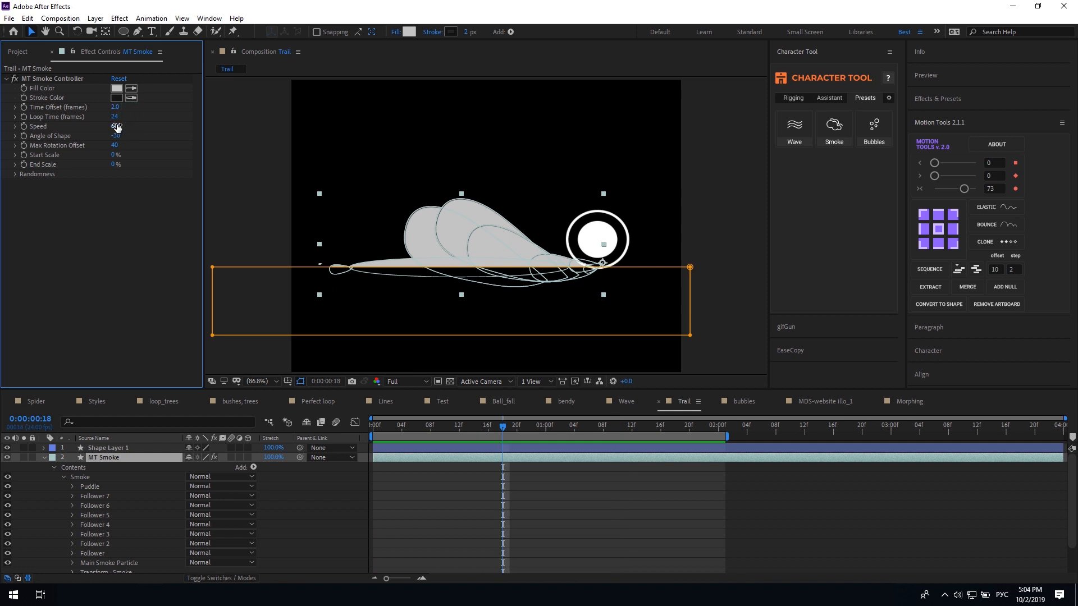
# Raise the smoke's Speed to 1850 and preview it
pyautogui.moveTo(118, 125); pyautogui.dragTo(192, 131)
pyautogui.press('space')
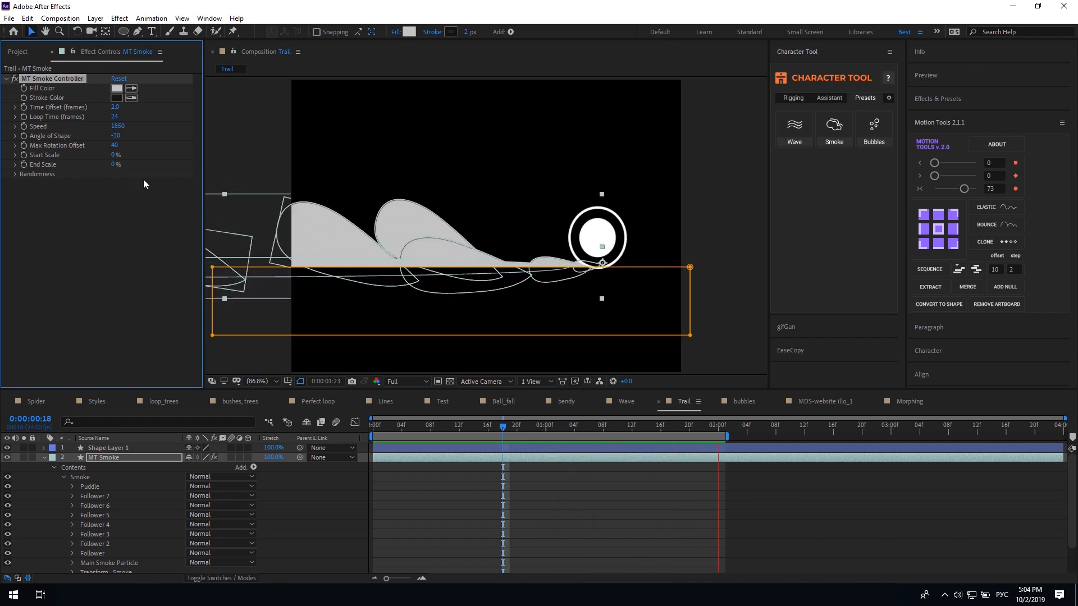
pyautogui.press('space')
# Set the smoke's Time Offset to 5 frames and Speed to 400, and preview it
pyautogui.moveTo(117, 109); pyautogui.dragTo(128, 111)
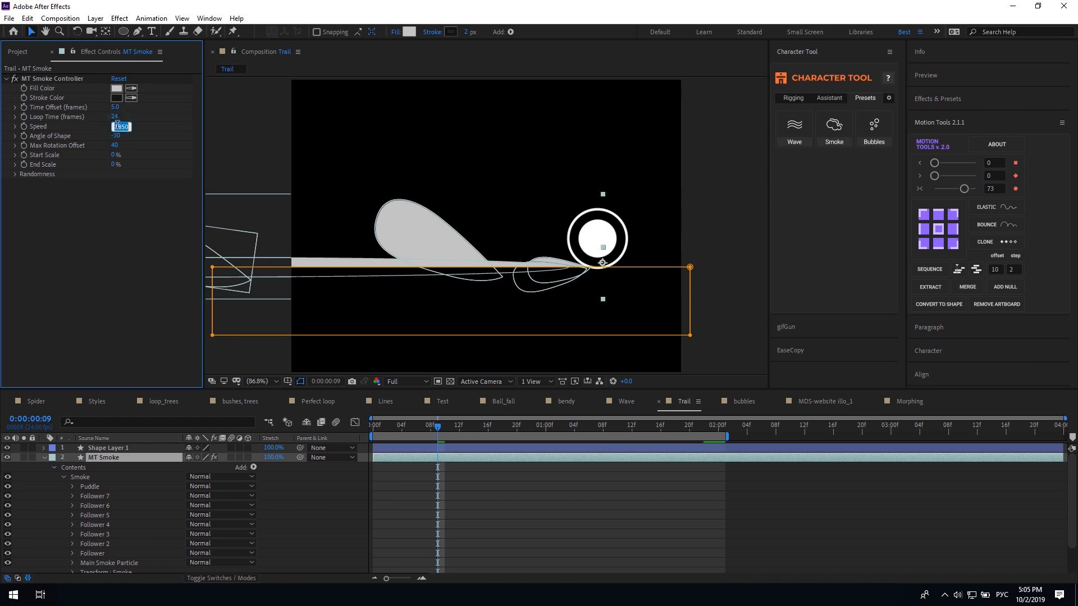
pyautogui.press('Return')
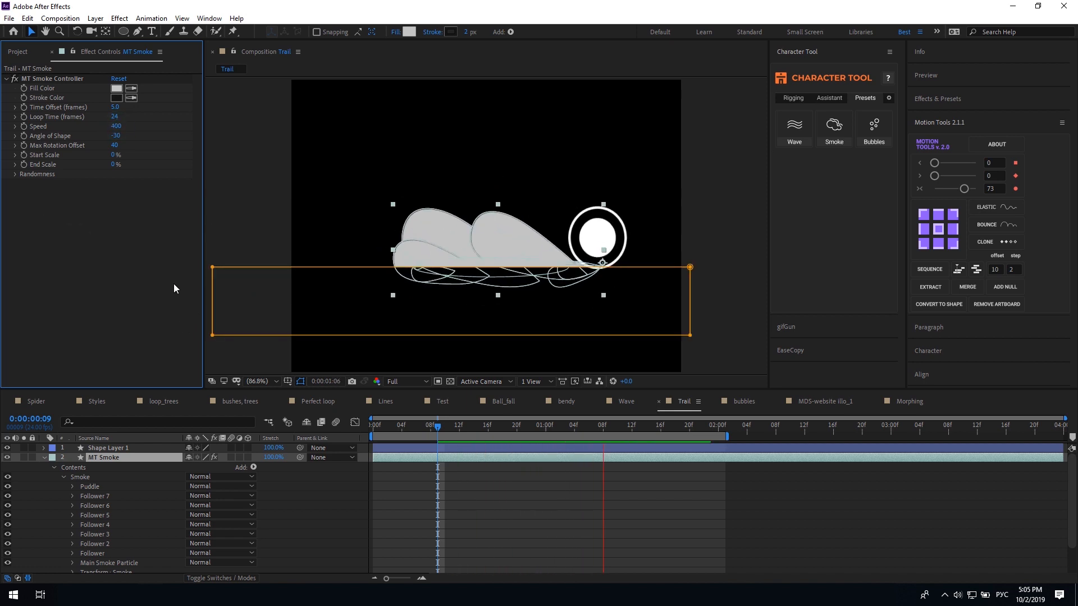
pyautogui.press('space')
# Set the smoke's Angle of Shape to -37 and Max Rotation Offset to 69, and preview it
pyautogui.moveTo(114, 136); pyautogui.dragTo(121, 137)
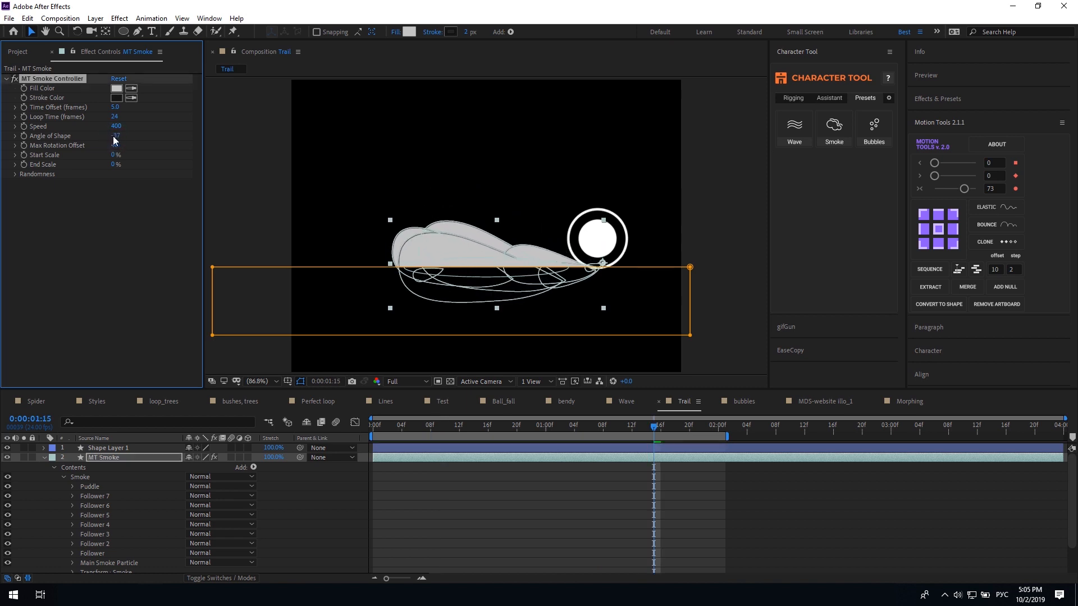
pyautogui.moveTo(131, 142); pyautogui.dragTo(131, 142)
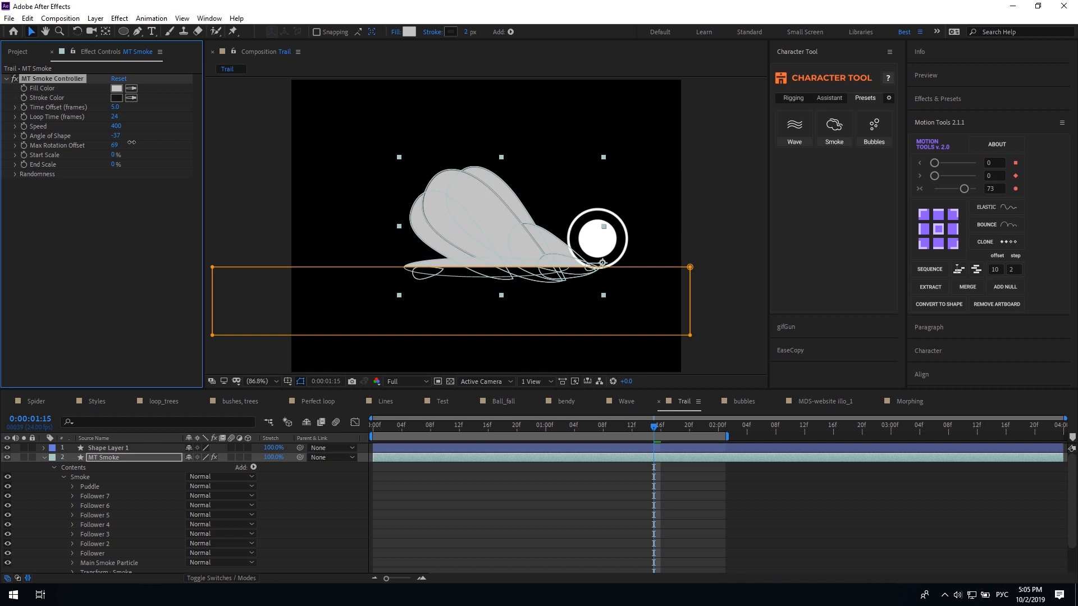
pyautogui.press('space')
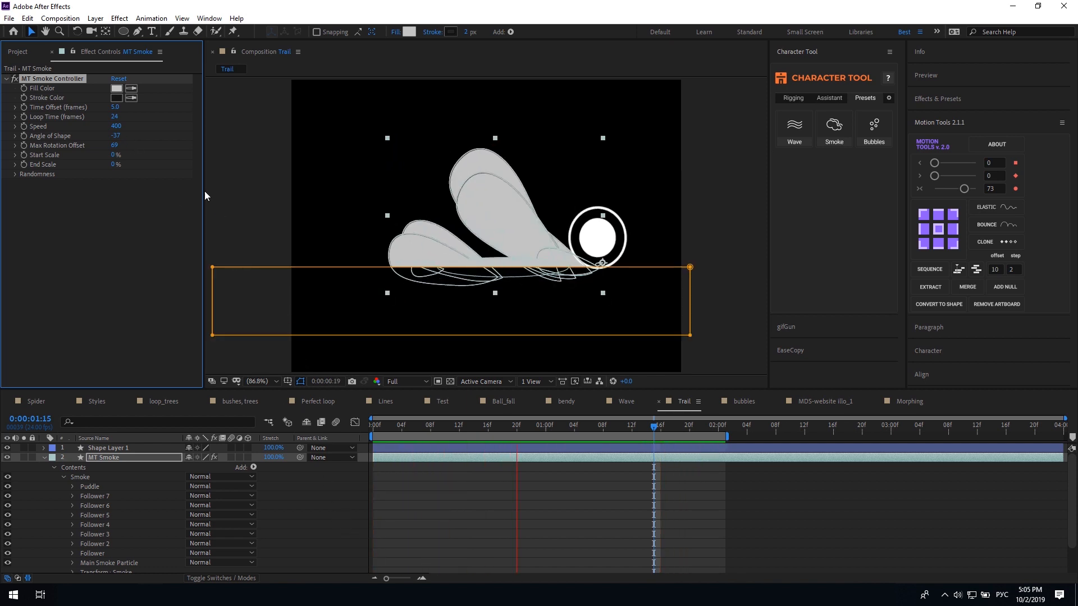
# Set the smoke's Max Rotation Offset to 52, Start Scale to 12% and End Scale to 29%, and preview it
pyautogui.moveTo(114, 144); pyautogui.dragTo(111, 148)
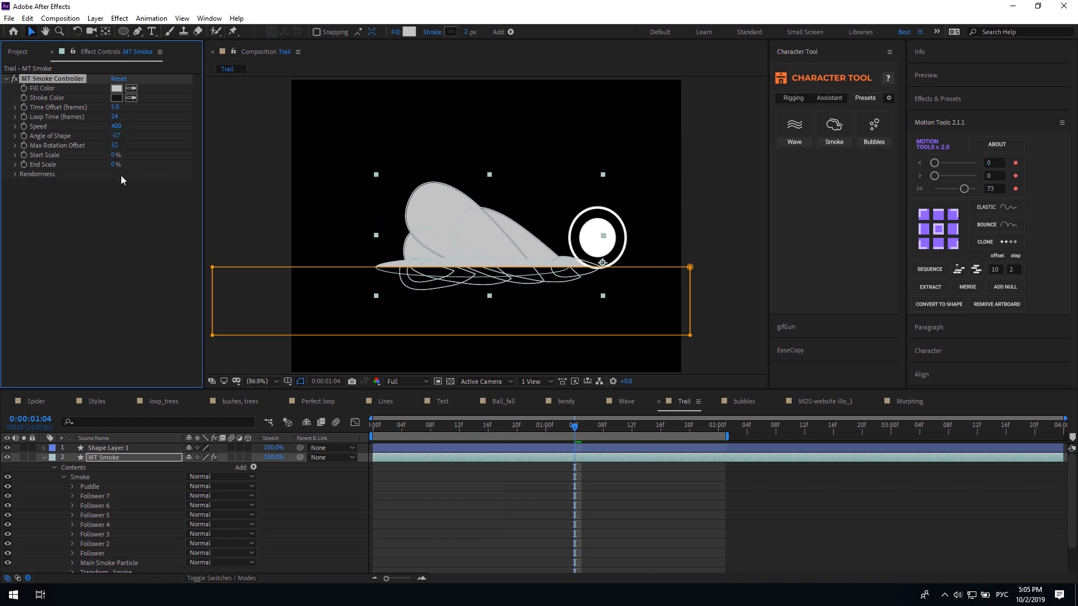
pyautogui.click(108, 154)
pyautogui.moveTo(98, 154); pyautogui.dragTo(220, 335)
pyautogui.press('space')
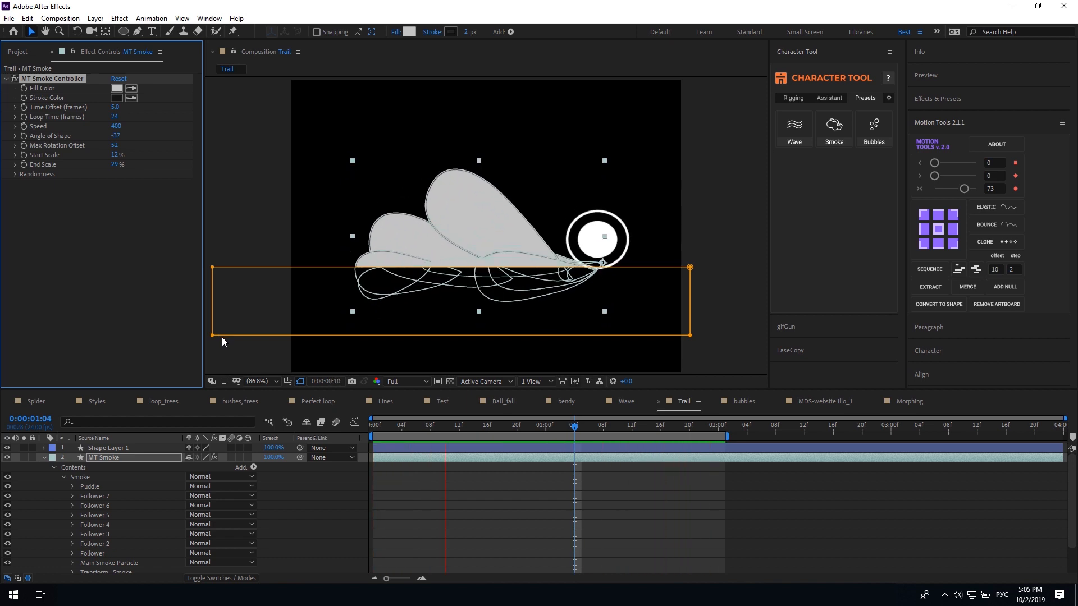
# Set the smoke's Randomness to Seed 18, Time Offset 6, Scale Offset 16 and Rotation Offset 18, and preview it
pyautogui.click(15, 174)
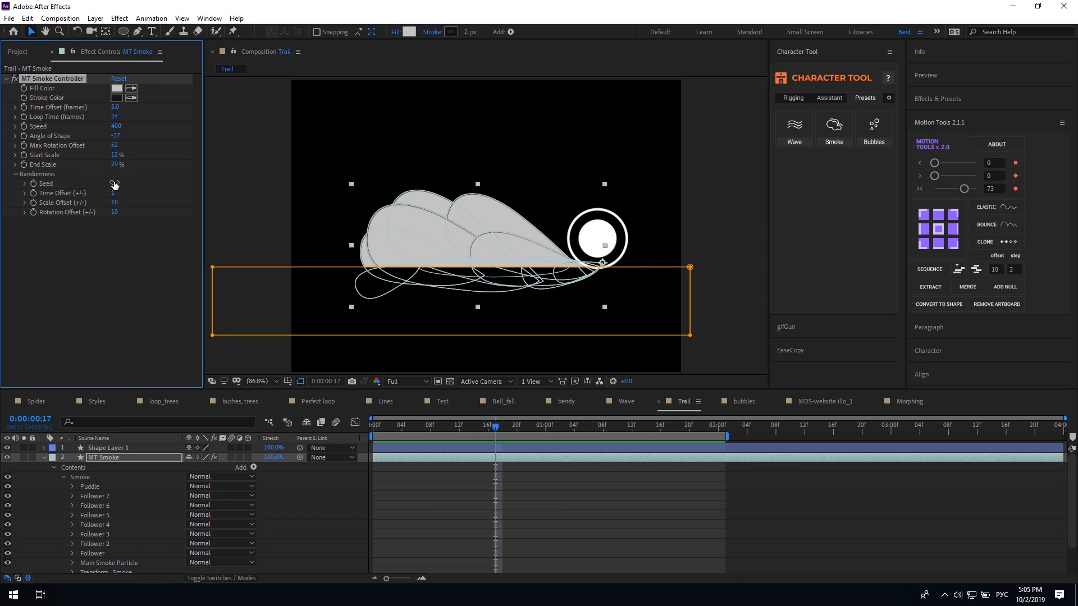
pyautogui.moveTo(115, 185); pyautogui.dragTo(126, 225)
pyautogui.click(449, 502)
pyautogui.press('space')
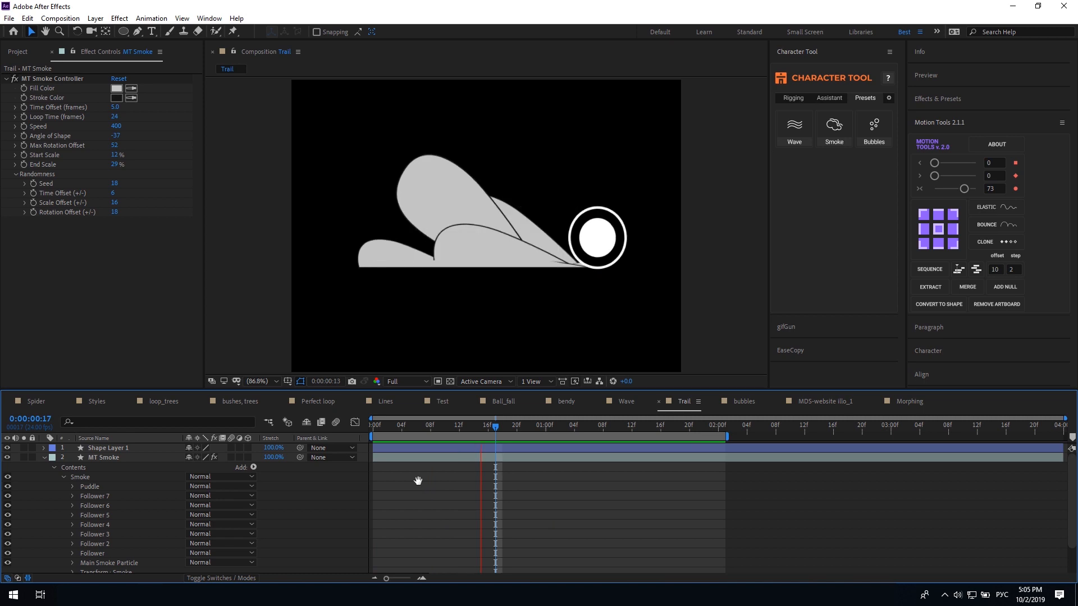
# Duplicate the MT Smoke layer, move the copy straight down below the original, and preview both smoke trails
pyautogui.click(406, 457)
pyautogui.hotkey('ctrl', 'd')
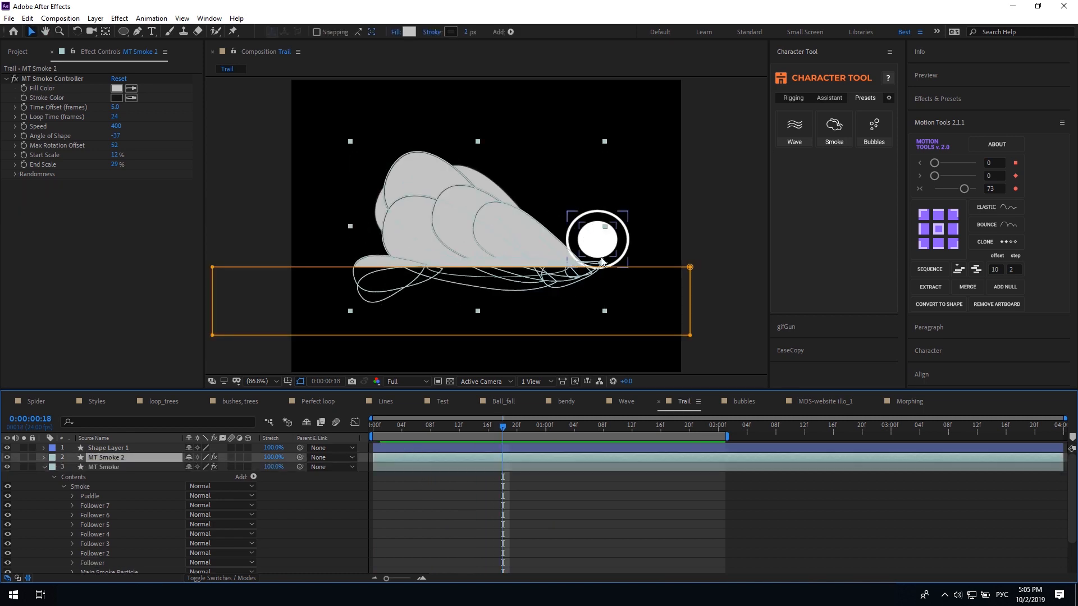
pyautogui.moveTo(602, 266); pyautogui.dragTo(602, 168)
pyautogui.moveTo(600, 264); pyautogui.dragTo(599, 444)
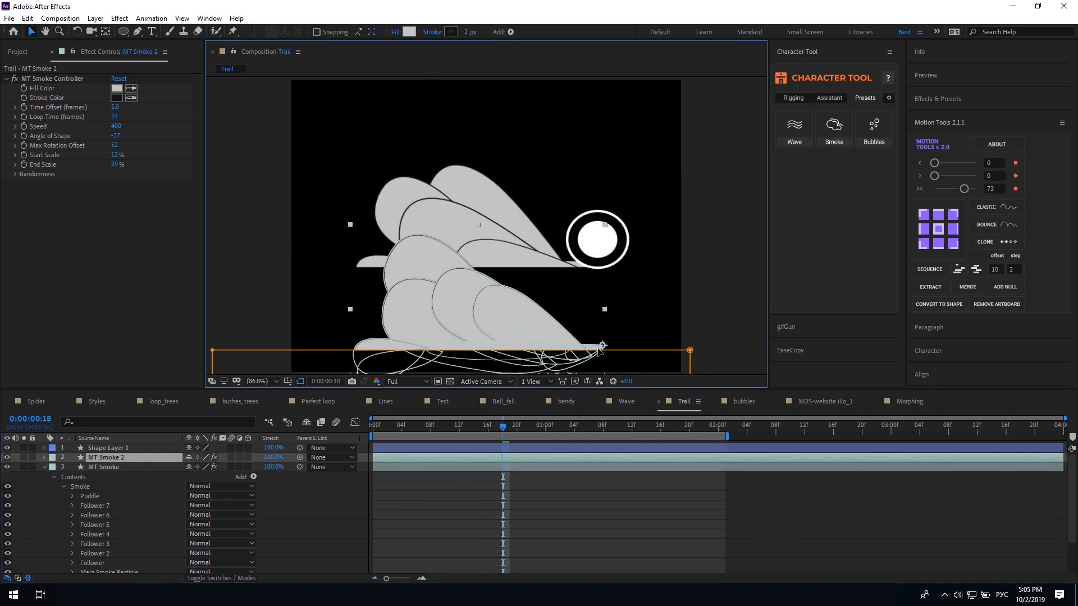
pyautogui.click(575, 535)
pyautogui.press('space')
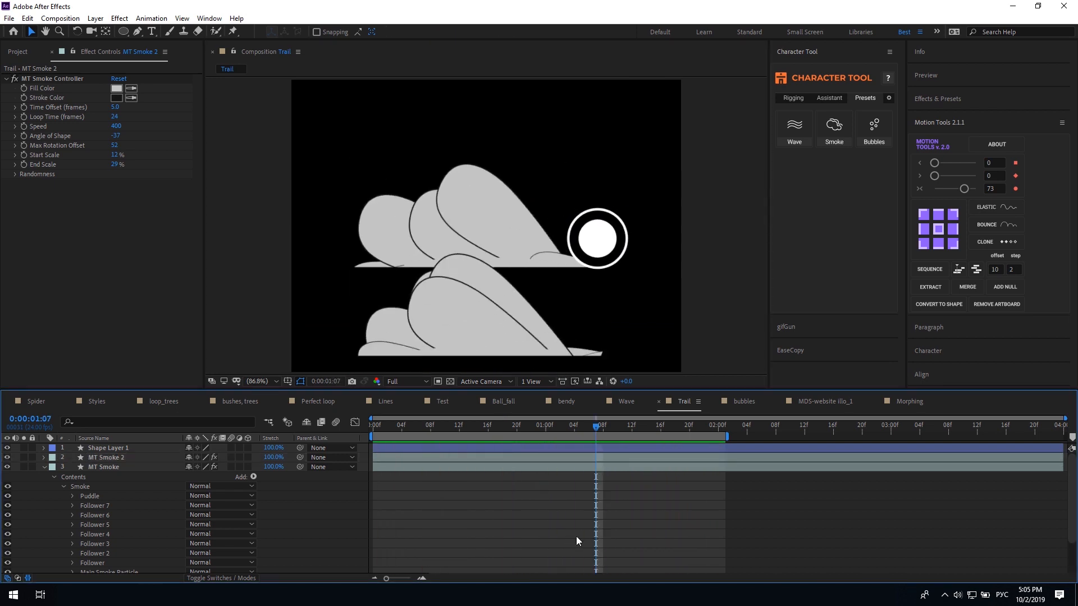
pyautogui.moveTo(568, 425); pyautogui.dragTo(540, 427)
pyautogui.click(581, 521)
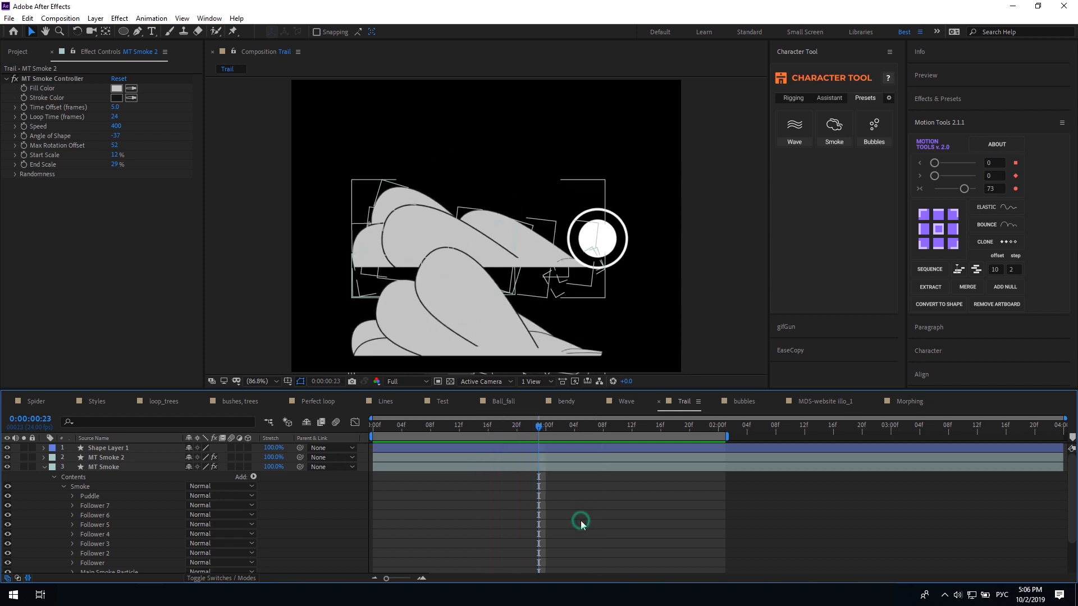
# Open the bubbles composition, create a Bubbles preset in it, and preview it from the first frame
pyautogui.click(742, 401)
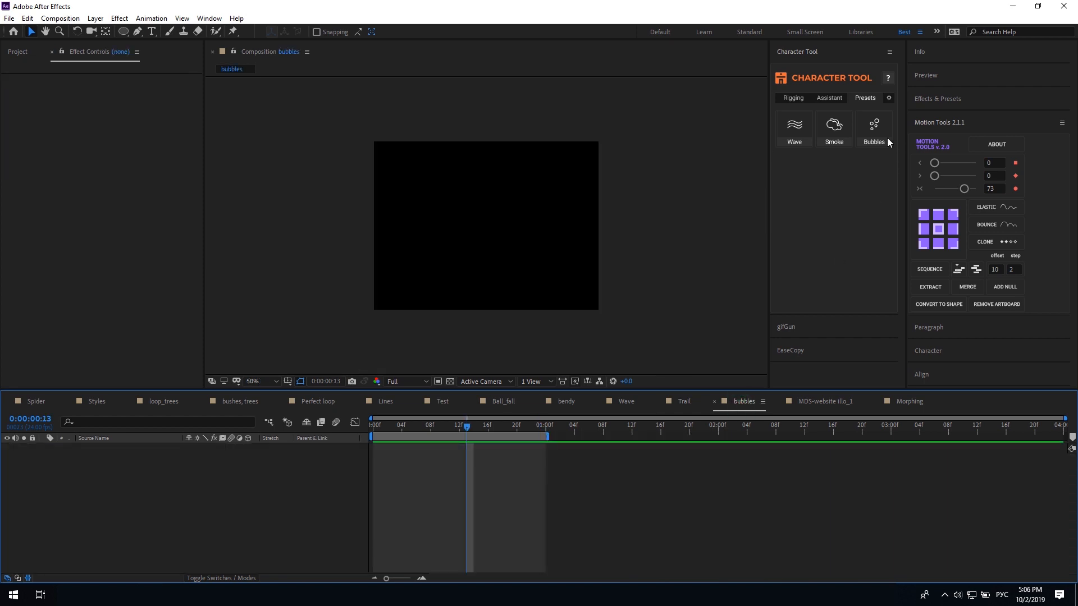
pyautogui.click(874, 129)
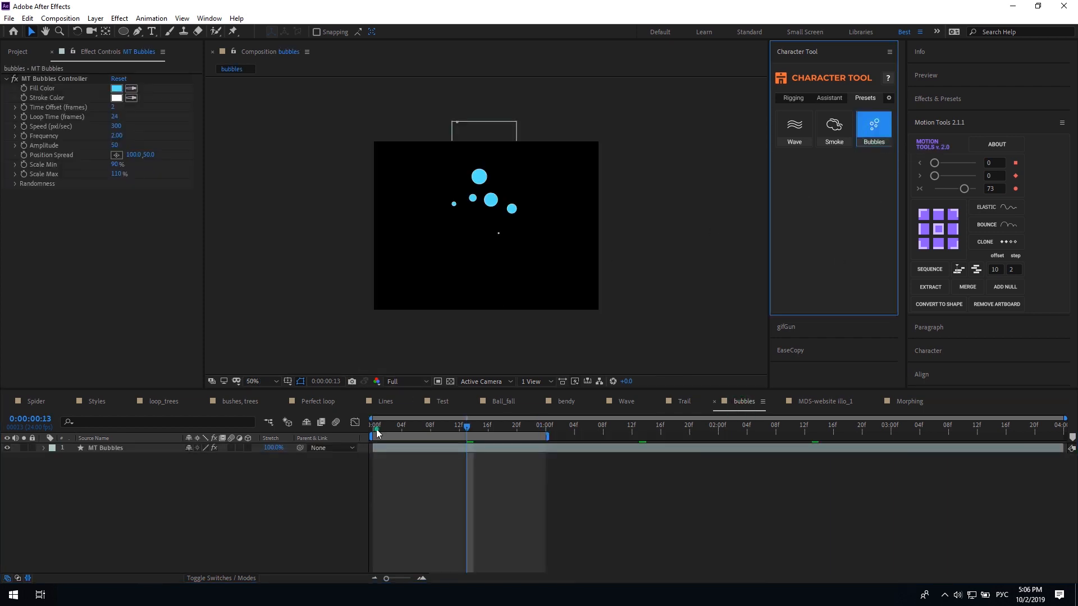
pyautogui.click(376, 429)
pyautogui.press('space')
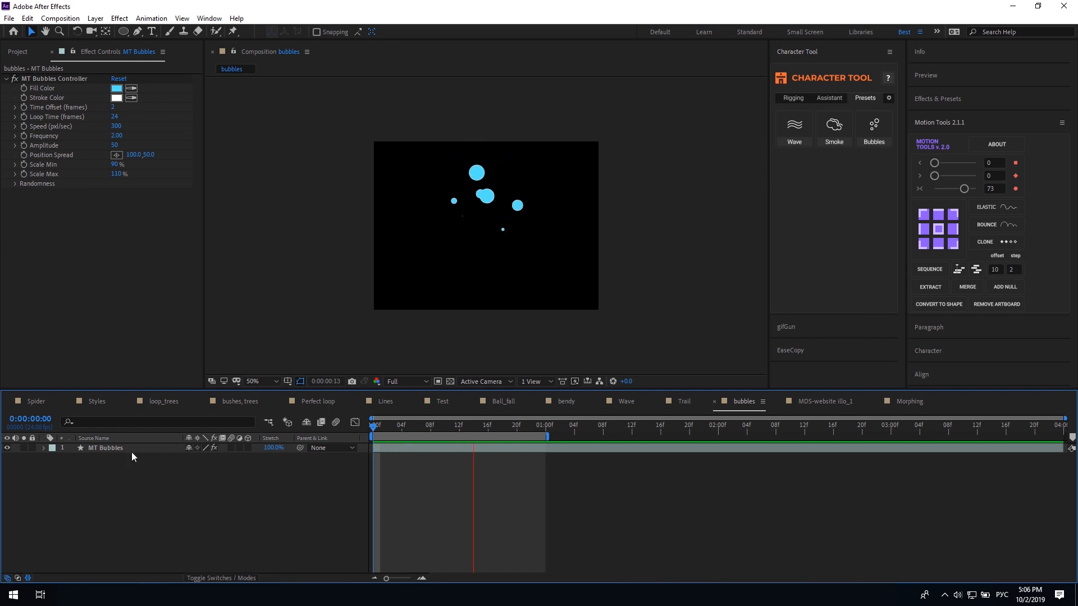
# Expand the MT Bubbles layer's Bubbles group and duplicate Bubble Particle 7 five times
pyautogui.click(44, 448)
pyautogui.click(54, 458)
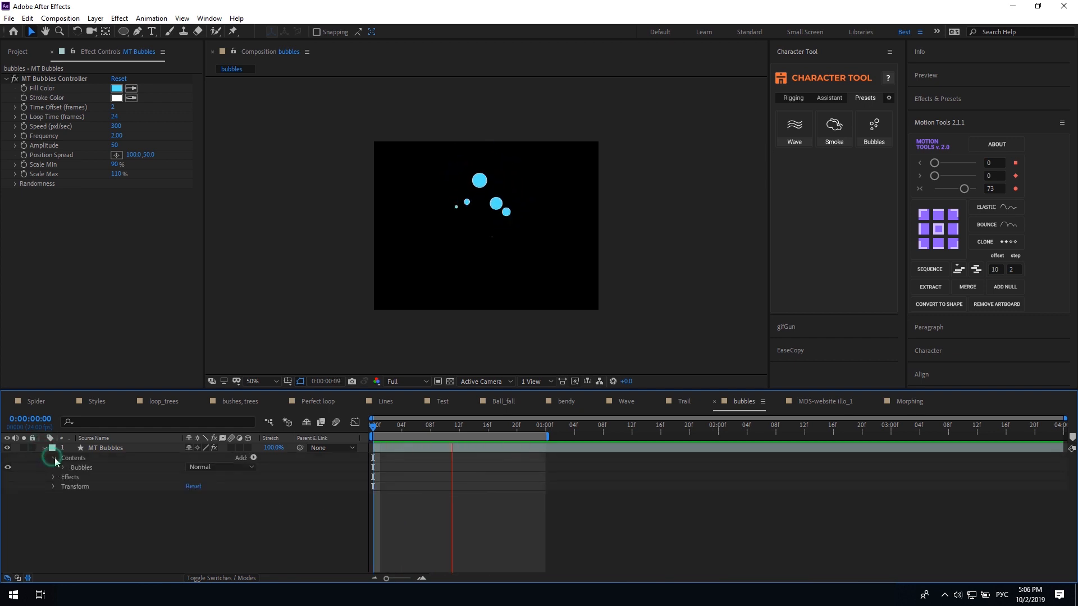
pyautogui.click(63, 467)
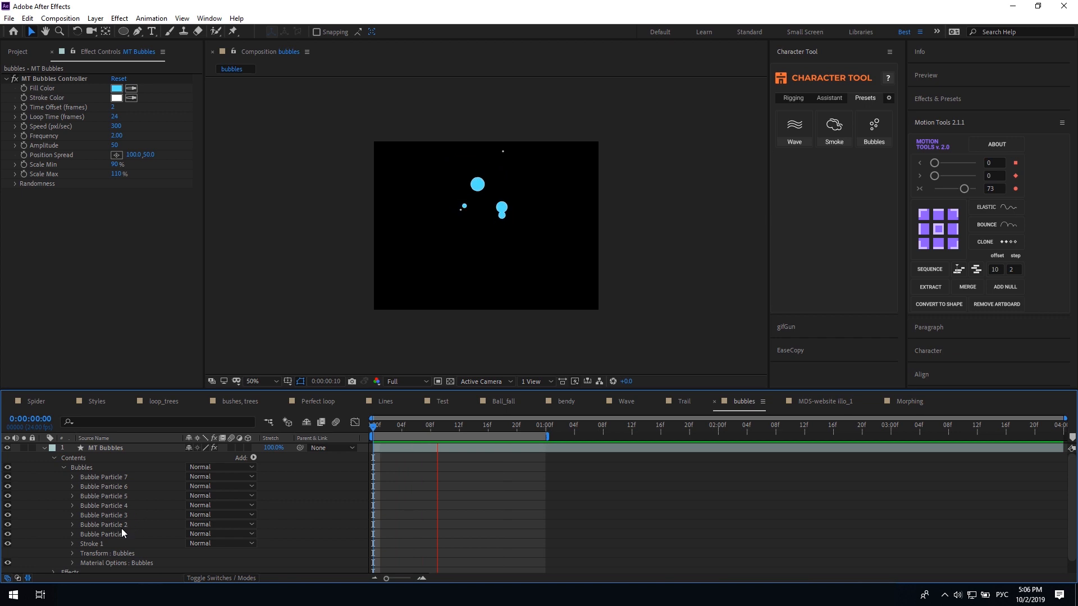
pyautogui.click(114, 478)
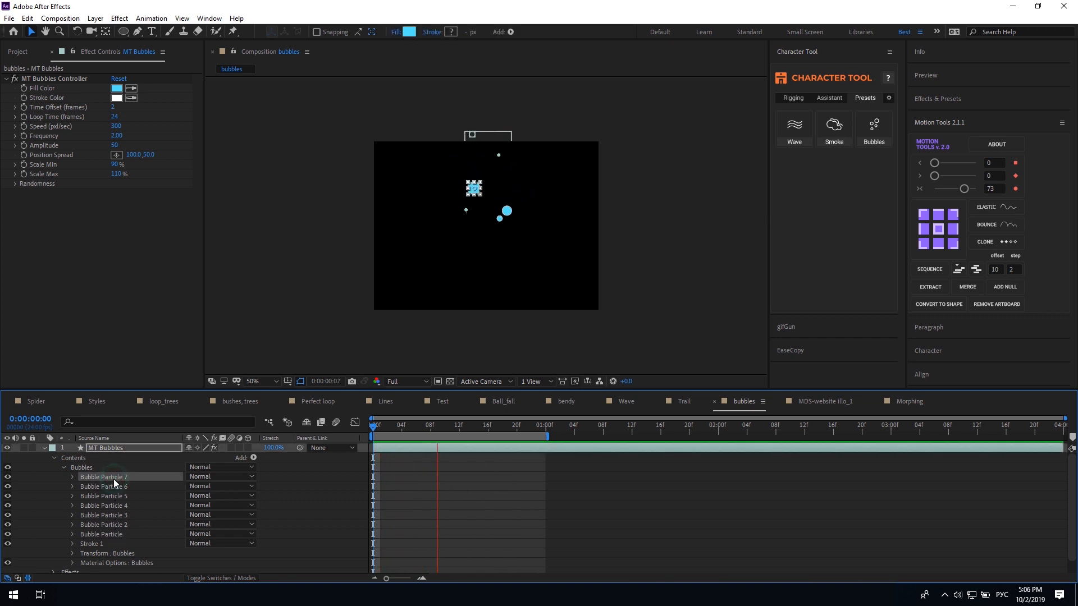
pyautogui.hotkey('ctrl', 'd')
pyautogui.hotkey('ctrl', 'd')
pyautogui.hotkey('ctrl', 'd')
pyautogui.hotkey('ctrl', 'd')
pyautogui.hotkey('ctrl', 'd')
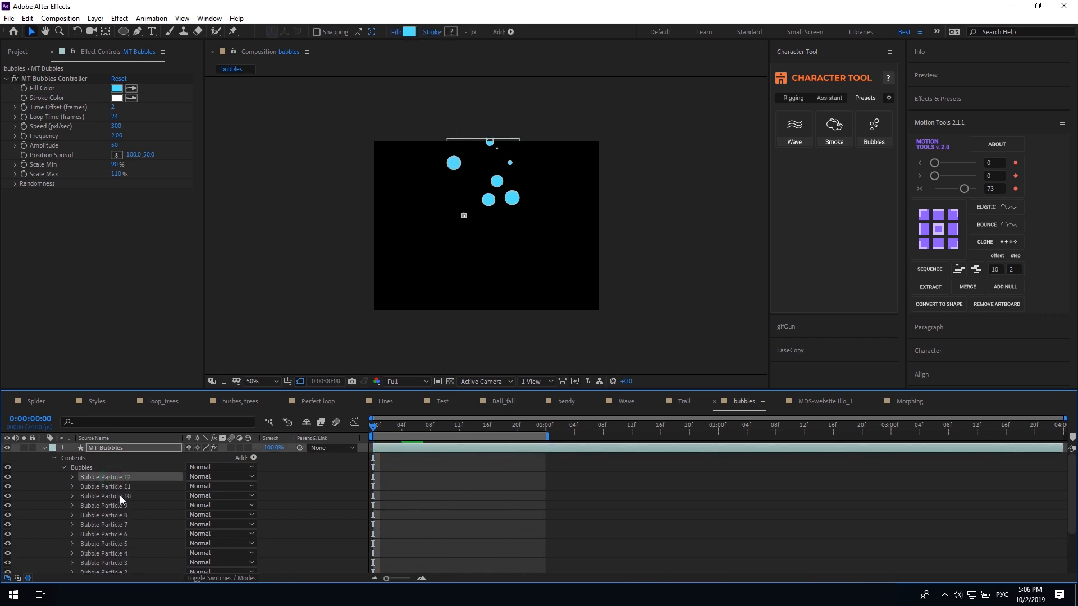
# Delete Bubble Particle 6 through Bubble Particle 12 from the Bubbles group
pyautogui.keyDown('shift'); pyautogui.click(126, 534); pyautogui.keyUp('shift')
pyautogui.press('Delete')
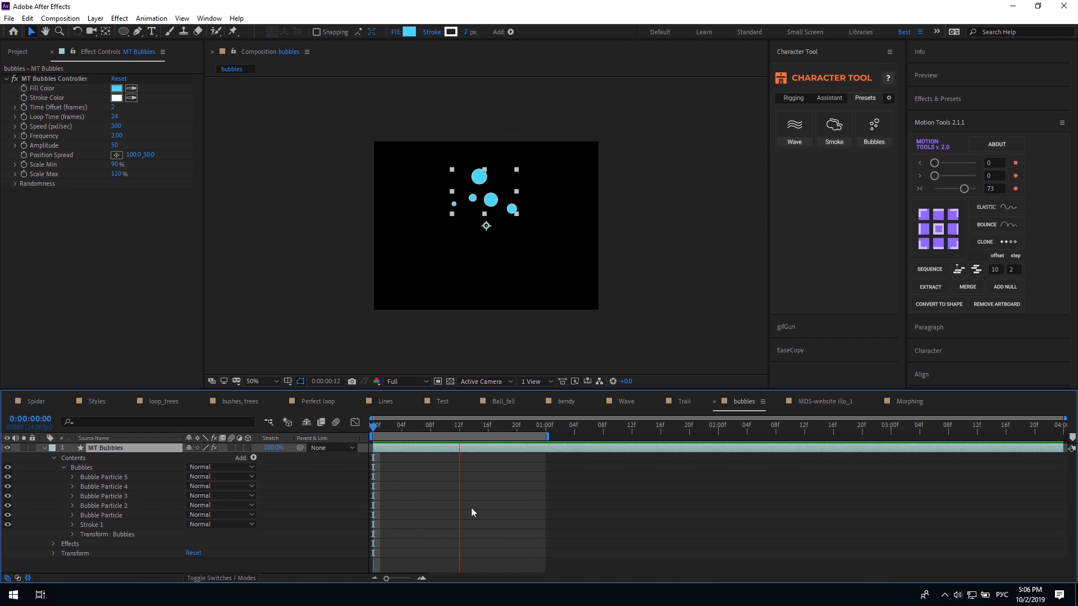
# Set the bubbles' Fill Color to 13D4FF and their Stroke Color to 2AF7D8
pyautogui.click(160, 105)
pyautogui.click(120, 89)
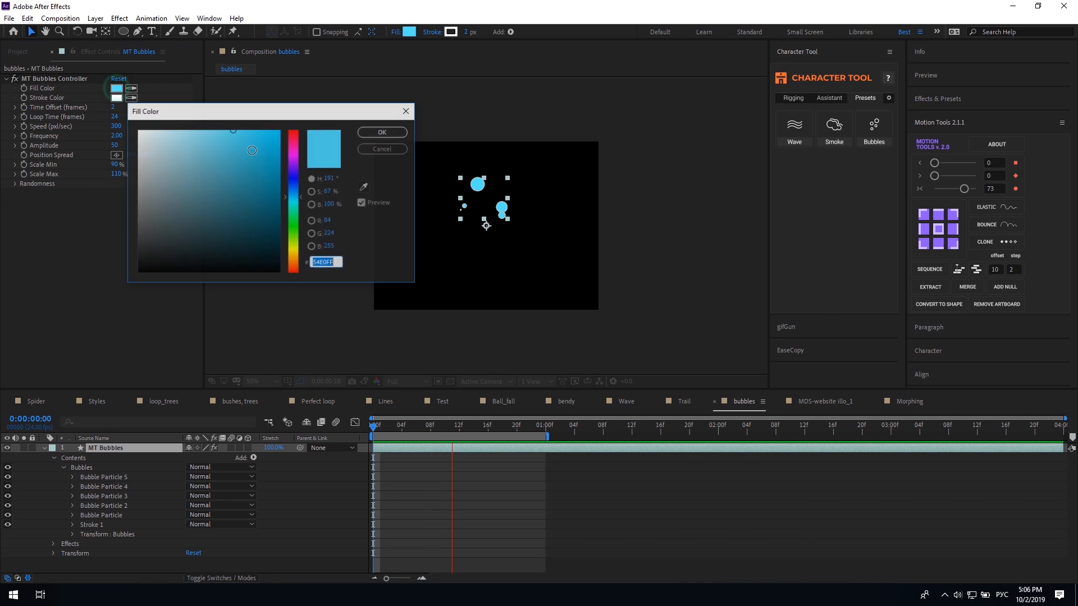
pyautogui.moveTo(262, 161); pyautogui.dragTo(272, 135)
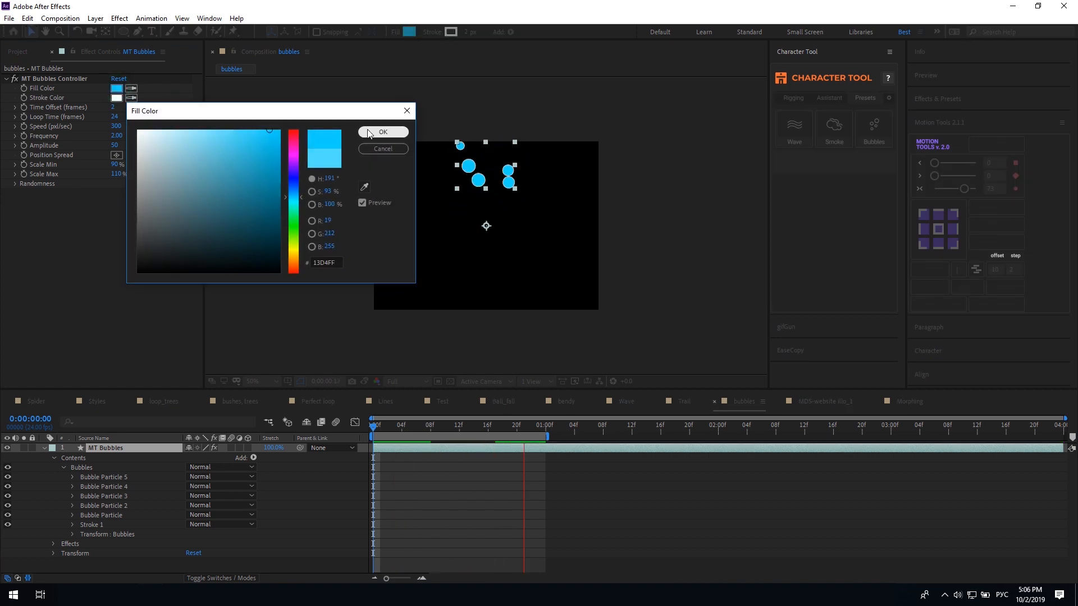
pyautogui.click(382, 132)
pyautogui.click(116, 97)
pyautogui.moveTo(289, 208); pyautogui.dragTo(299, 208)
pyautogui.click(256, 133)
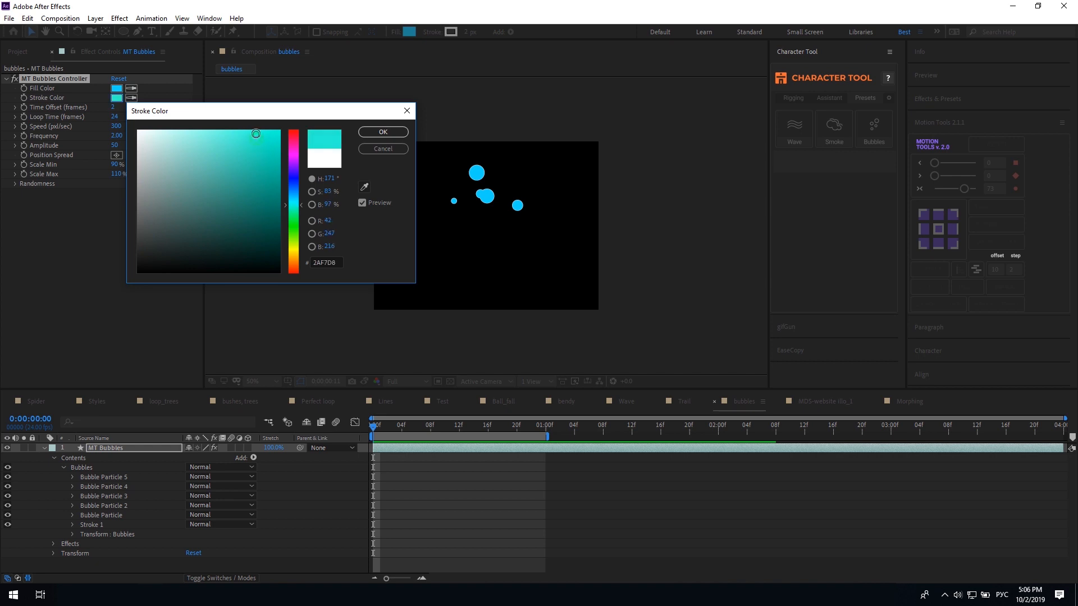
pyautogui.click(360, 131)
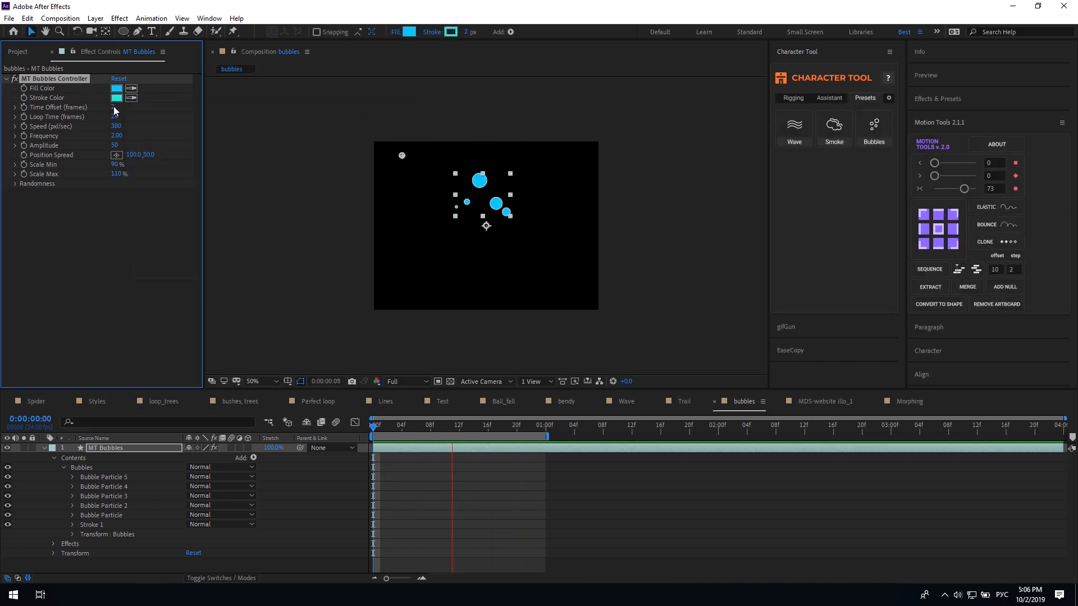
# Set the bubbles' Time Offset to 17 frames and go back two frames
pyautogui.press('space')
pyautogui.moveTo(114, 107); pyautogui.dragTo(151, 135)
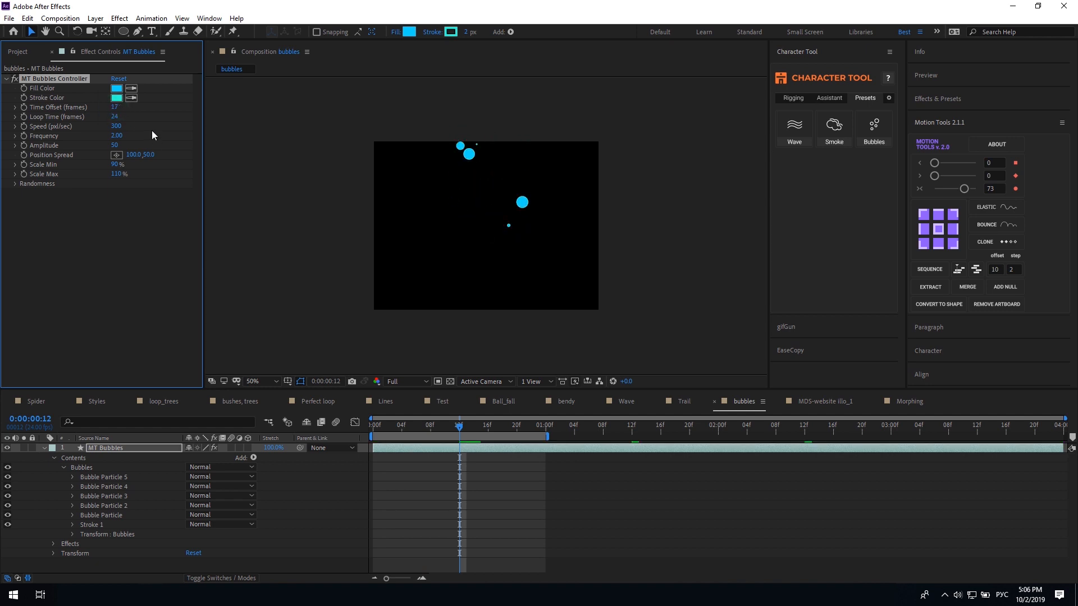
pyautogui.press('pageup')
pyautogui.press('pageup')
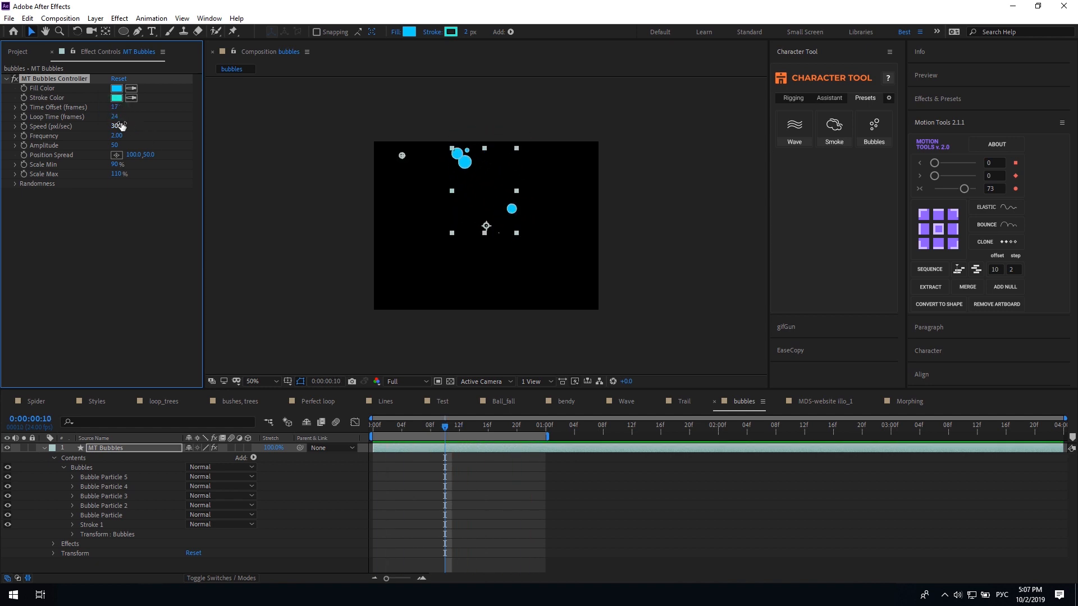
# Set the bubbles' Speed to 670 px/sec, move the layer down to the composition's lower edge, and preview it
pyautogui.moveTo(117, 127); pyautogui.dragTo(139, 125)
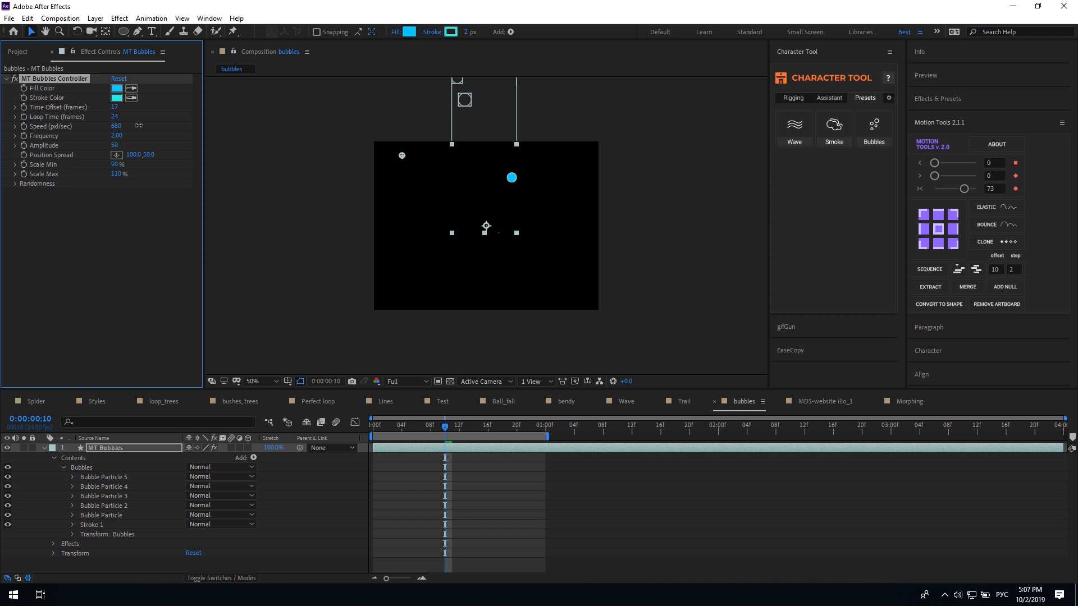
pyautogui.moveTo(483, 229); pyautogui.dragTo(493, 303)
pyautogui.press('space')
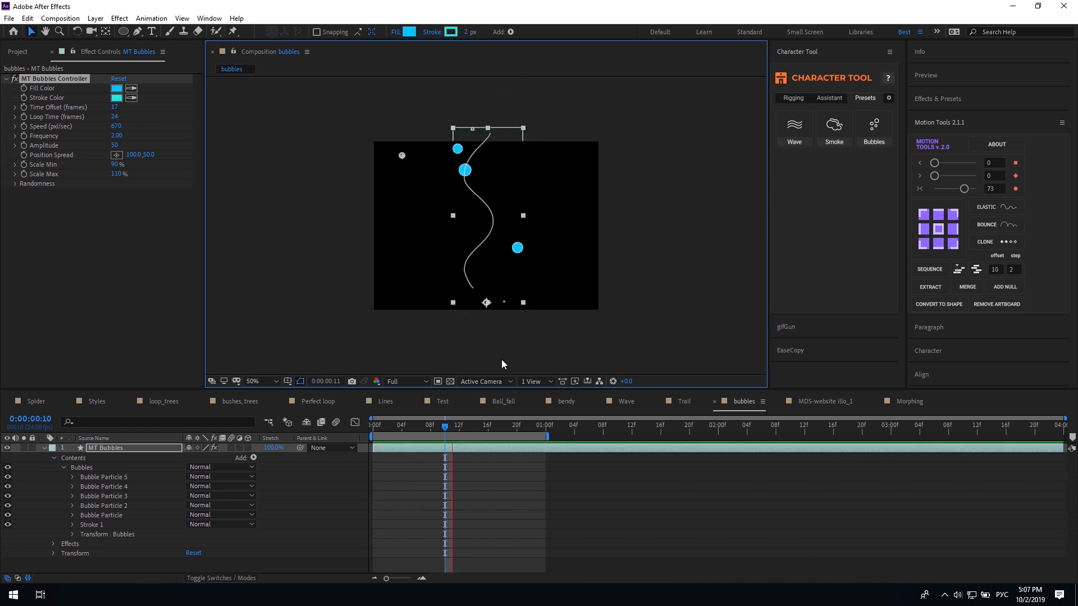
# Set the bubbles' Frequency to 3 and preview the motion
pyautogui.press('space')
pyautogui.click(117, 136)
pyautogui.write('3')
pyautogui.click(112, 305)
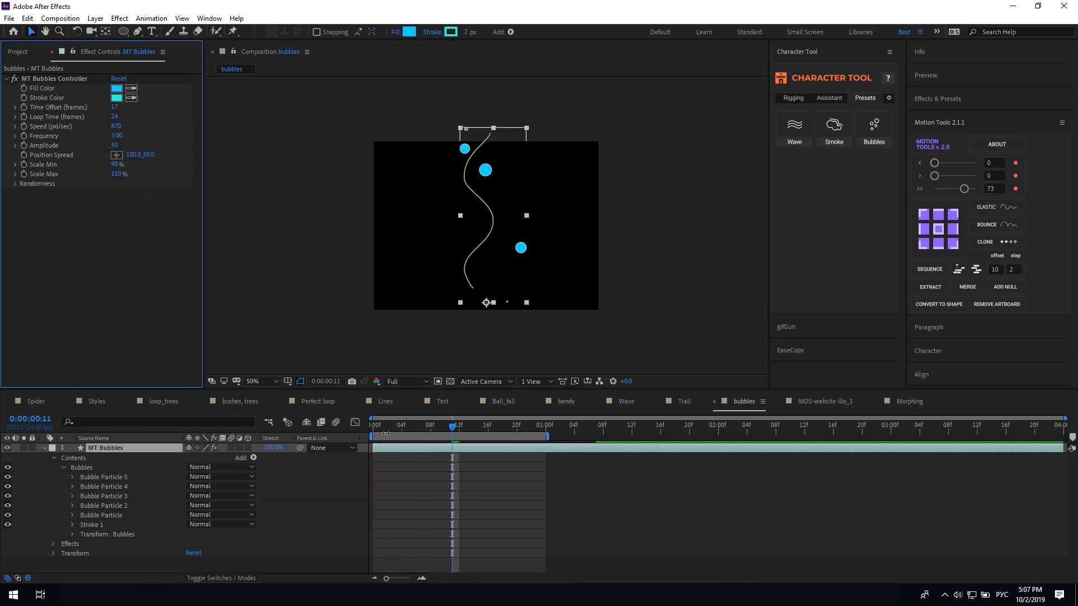
pyautogui.click(395, 462)
pyautogui.press('space')
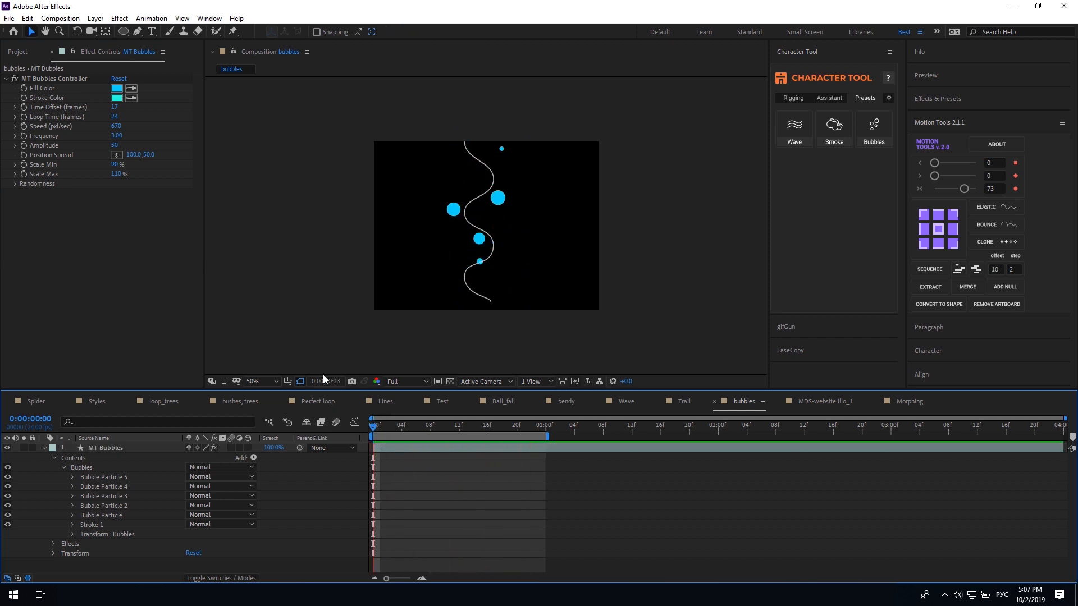
pyautogui.press('space')
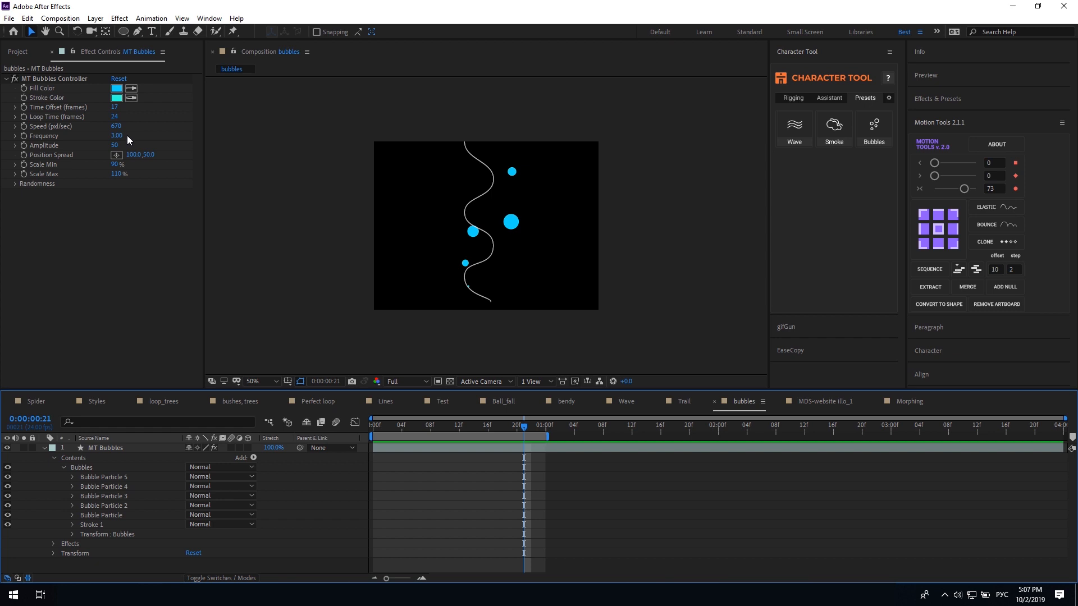
# Set the bubbles' Frequency to 1 and Amplitude to 166, and preview the motion
pyautogui.click(117, 136)
pyautogui.write('1')
pyautogui.click(145, 142)
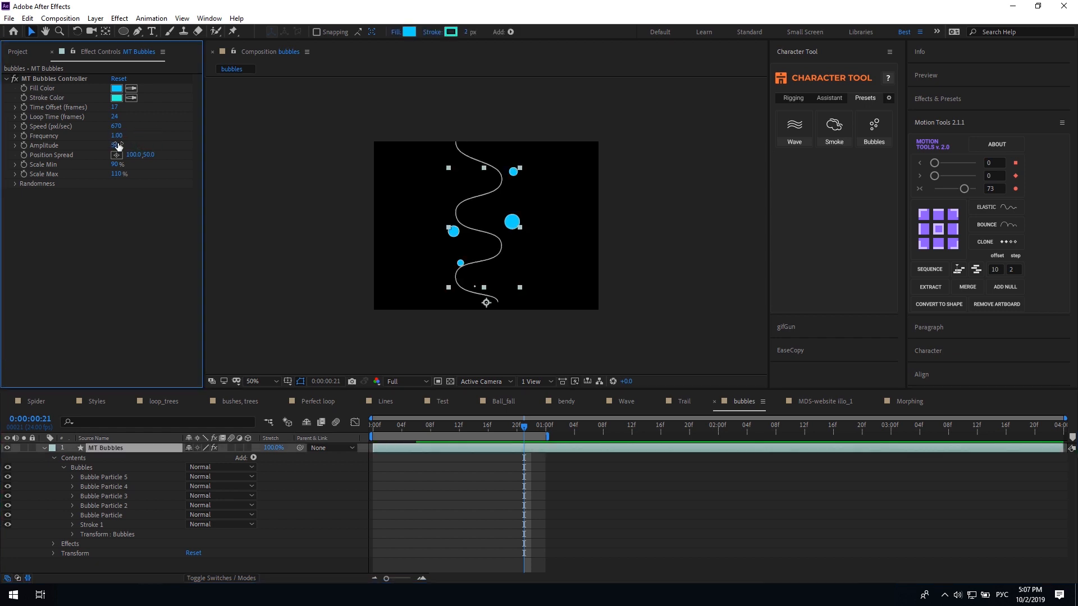
pyautogui.moveTo(117, 144); pyautogui.dragTo(184, 144)
pyautogui.click(581, 503)
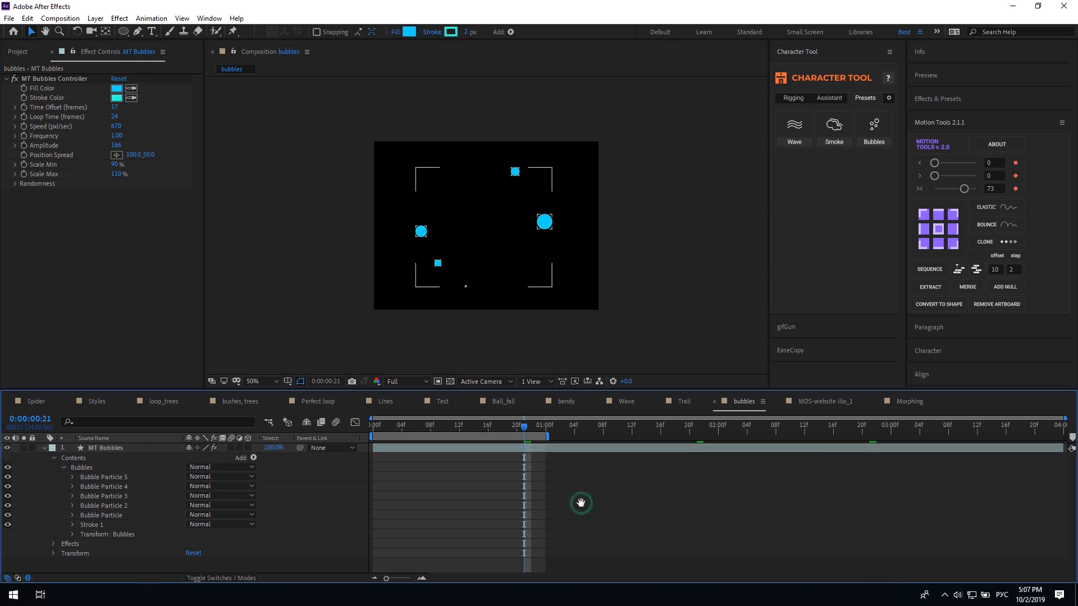
pyautogui.press('space')
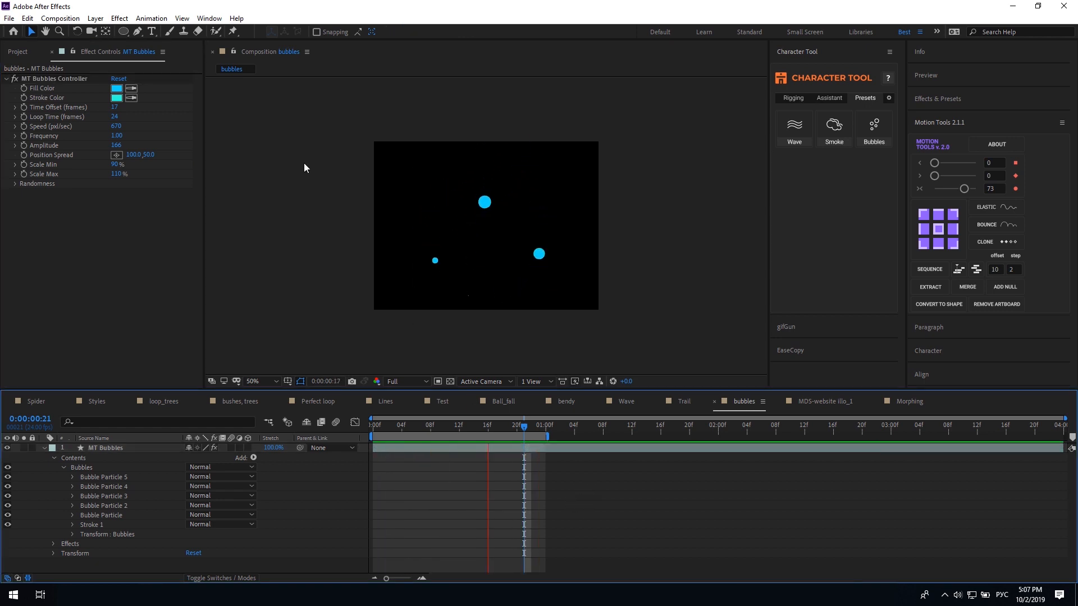
pyautogui.press('space')
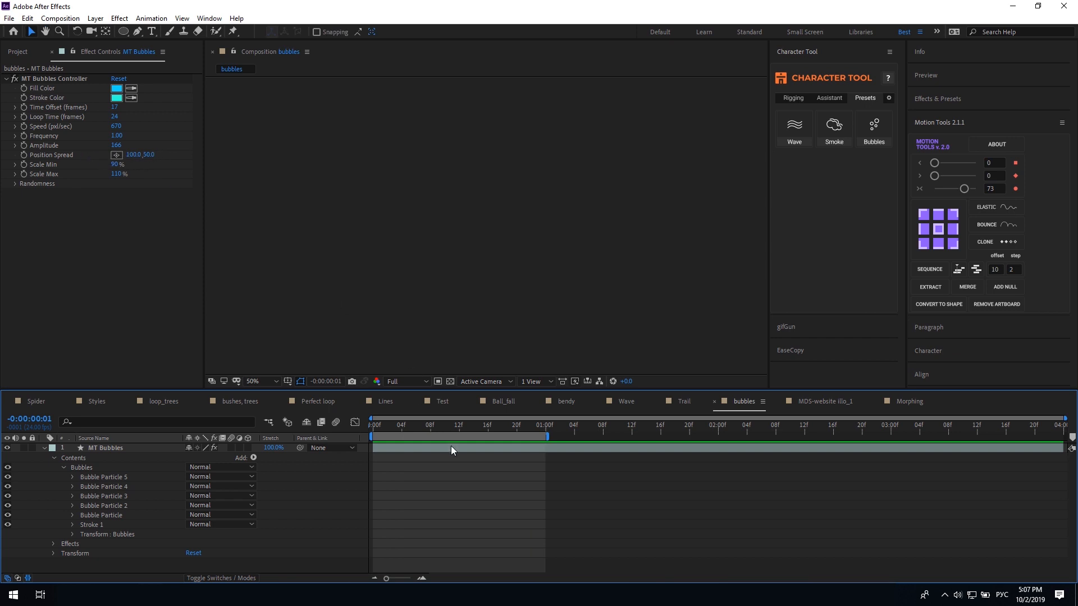
# Set the bubbles' Position Spread to 402, 138 at frame 8 and preview the result
pyautogui.click(451, 449)
pyautogui.click(430, 425)
pyautogui.moveTo(147, 154); pyautogui.dragTo(308, 158)
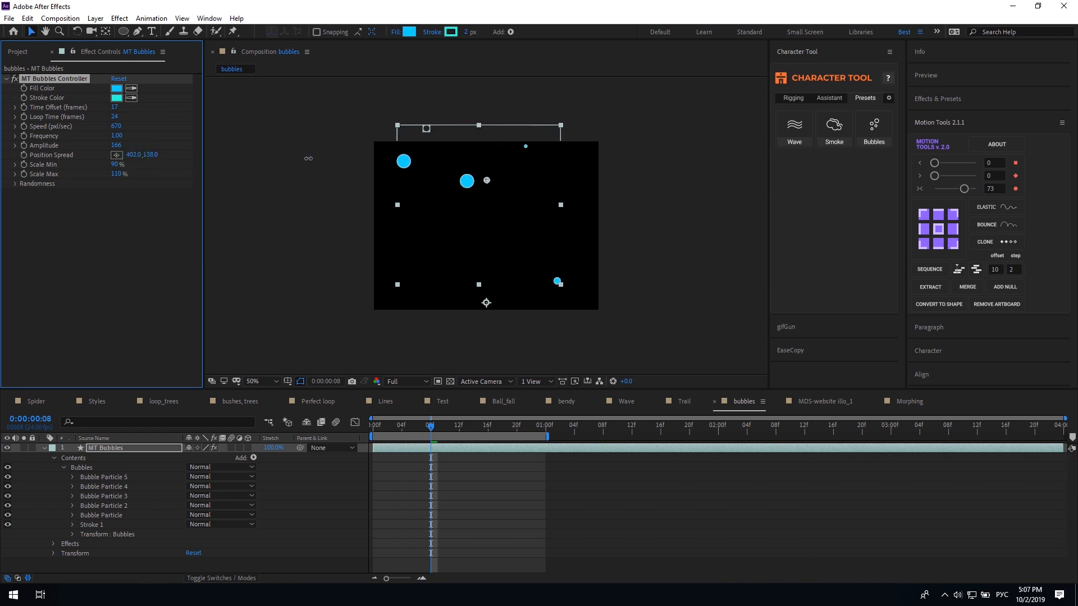
pyautogui.click(109, 212)
pyautogui.press('space')
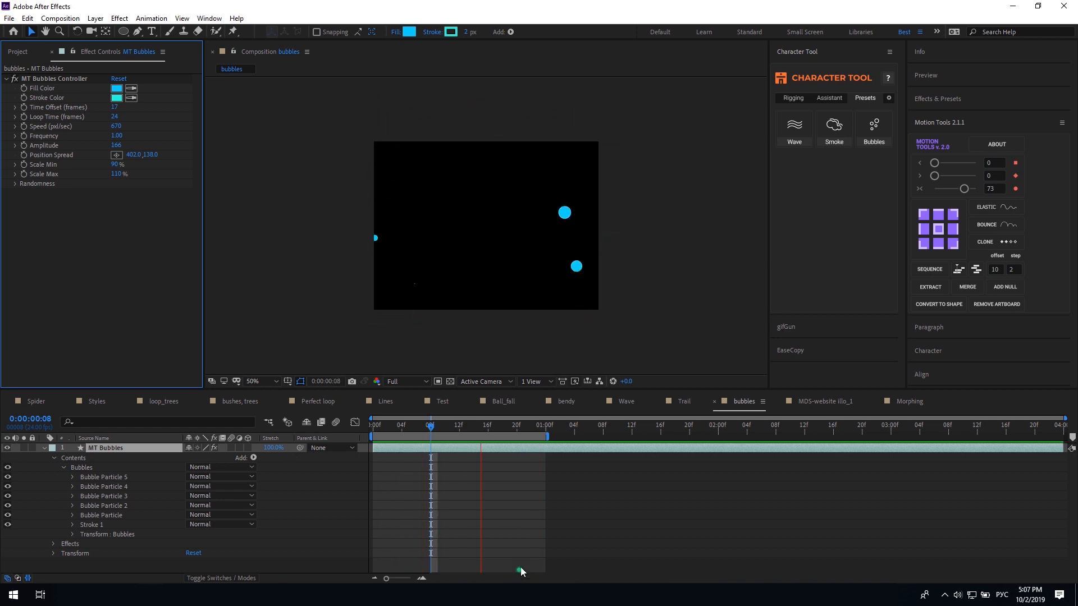
pyautogui.click(519, 572)
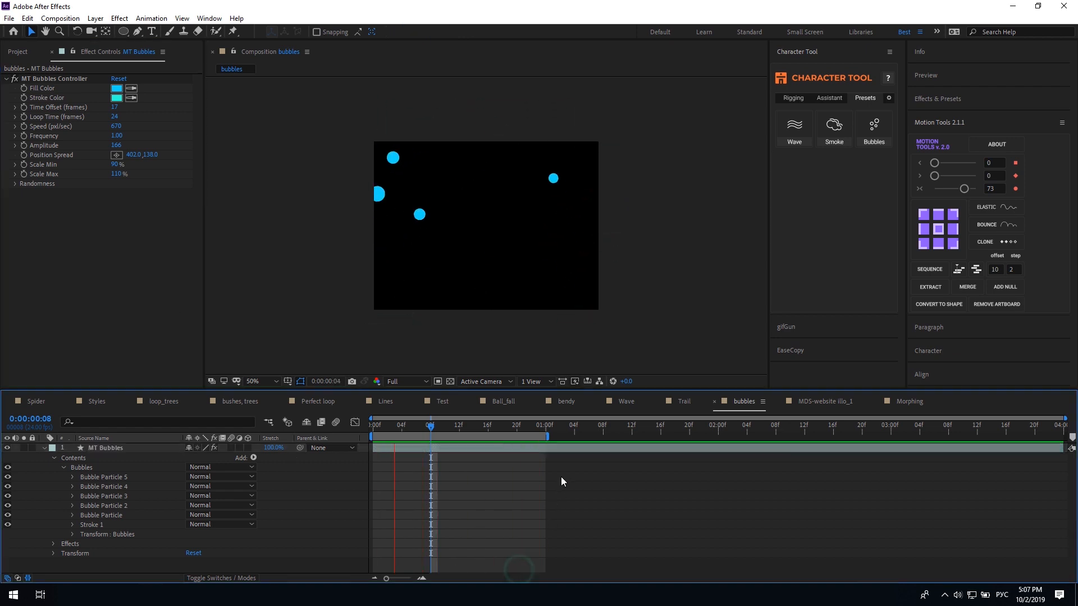
# Duplicate Bubble Particle 5 five times and preview the fuller set of bubbles
pyautogui.click(123, 477)
pyautogui.hotkey('ctrl', 'd')
pyautogui.hotkey('ctrl', 'd')
pyautogui.hotkey('ctrl', 'd')
pyautogui.hotkey('ctrl', 'd')
pyautogui.hotkey('ctrl', 'd')
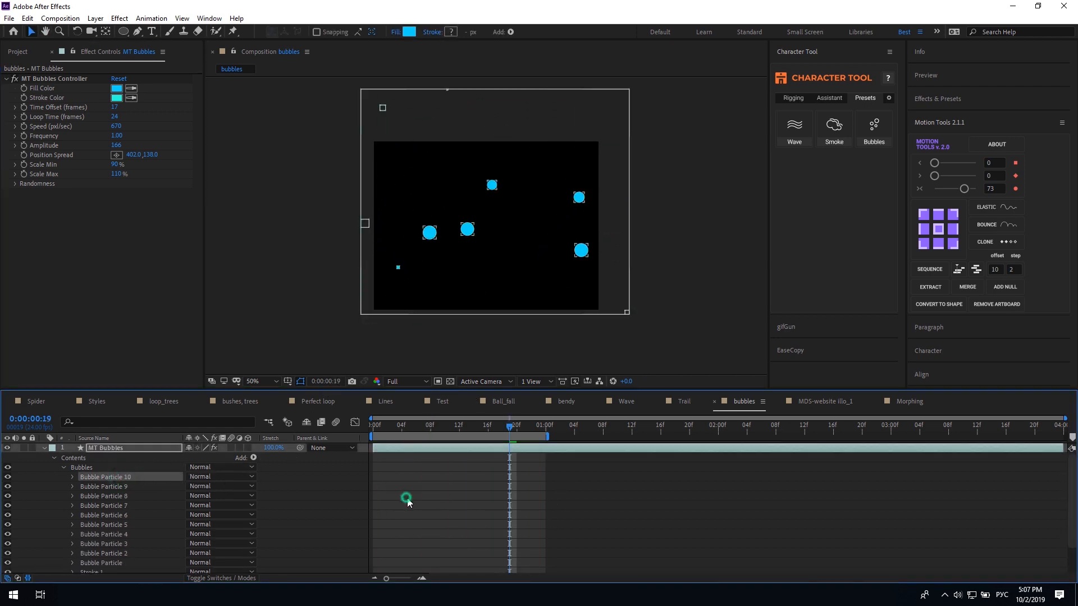
pyautogui.click(472, 508)
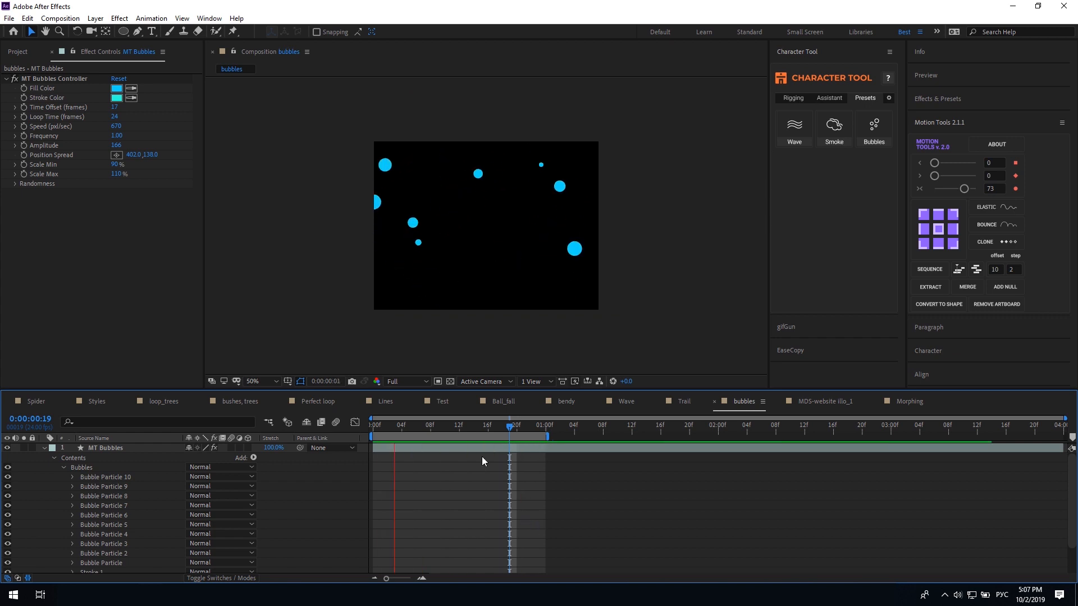
# Set the bubbles' Scale Min to 23% and Scale Max to 191%, and preview the size variation
pyautogui.press('space')
pyautogui.moveTo(116, 168)
pyautogui.mouseDown()
pyautogui.moveTo(79, 168)
pyautogui.moveTo(166, 176)
pyautogui.mouseUp()
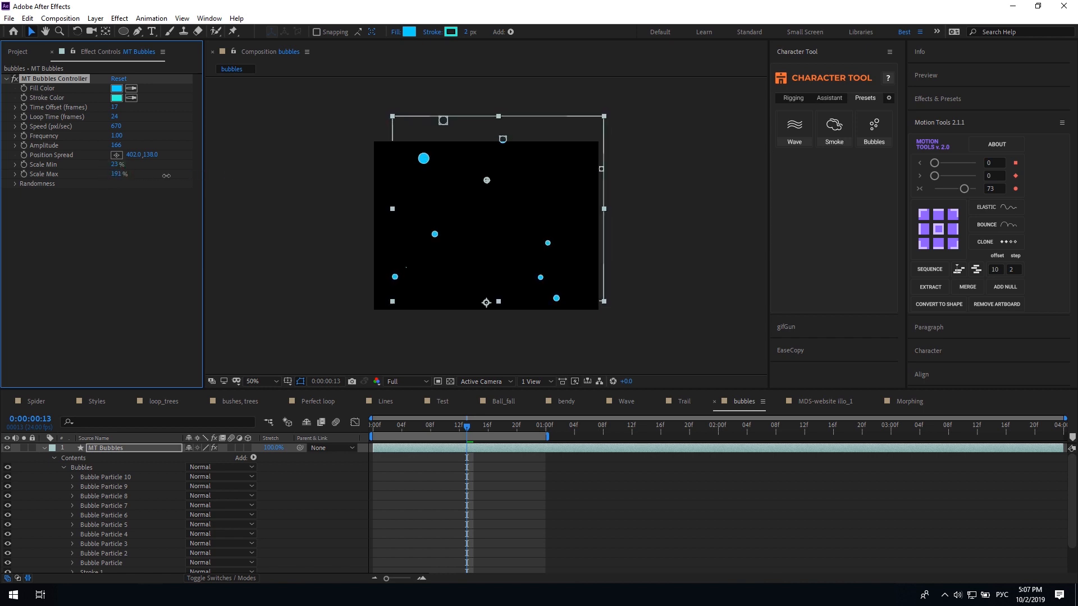
pyautogui.click(532, 489)
pyautogui.press('space')
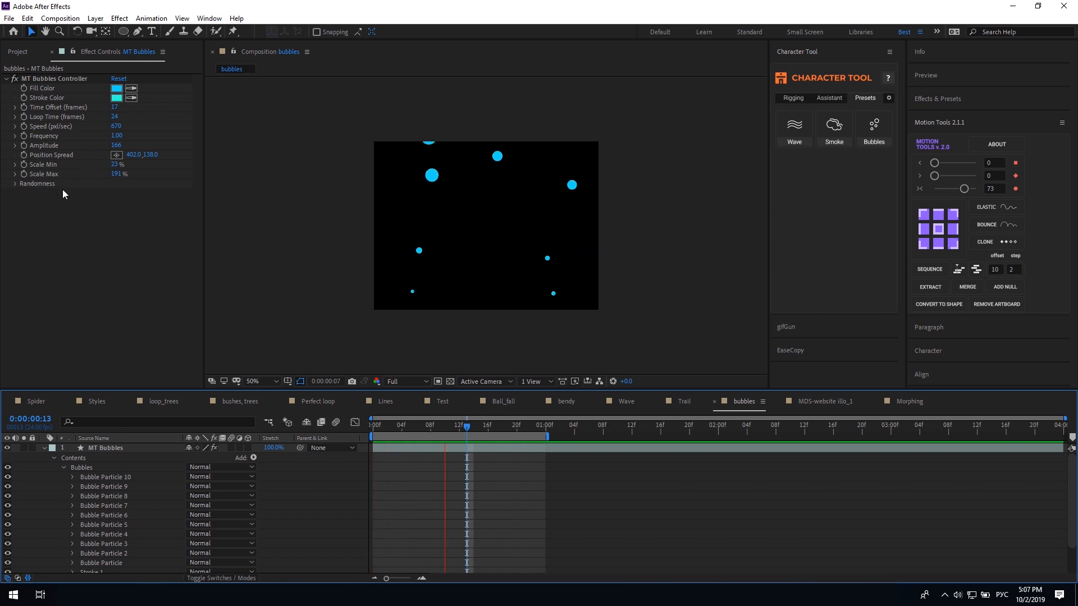
# Expand the Randomness settings of the bubbles controller to view its Seed, Speed, Frequency and Amplitude options, and stop the preview
pyautogui.click(13, 184)
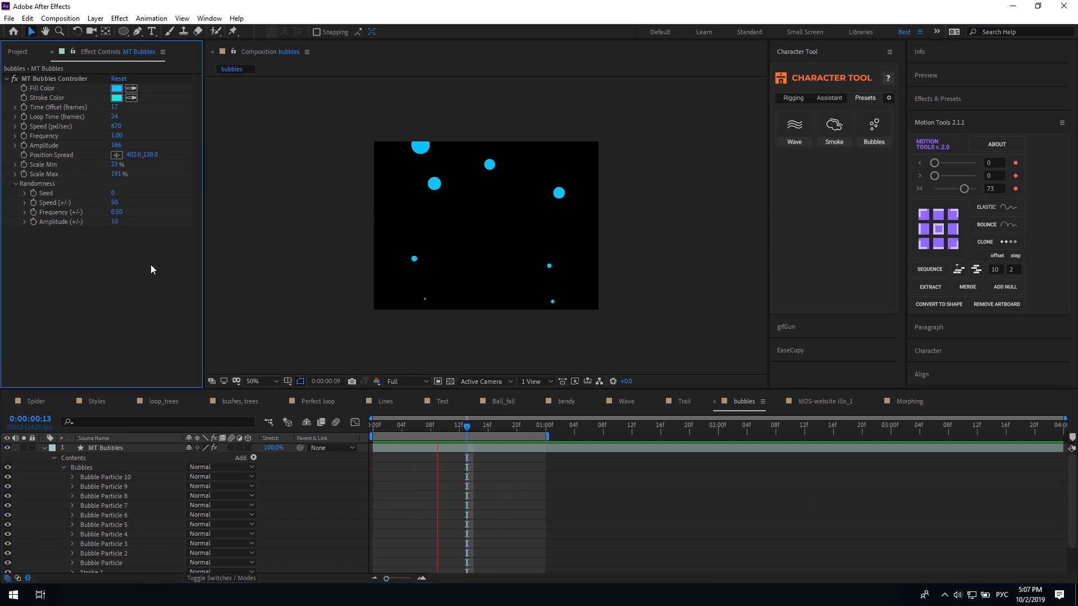
pyautogui.click(410, 483)
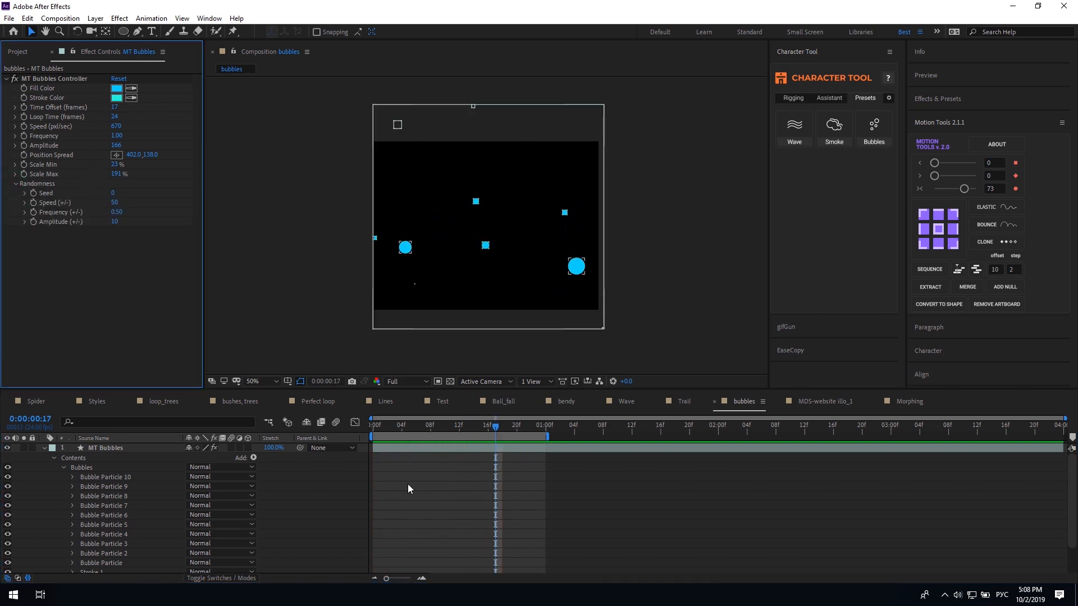
pyautogui.click(387, 483)
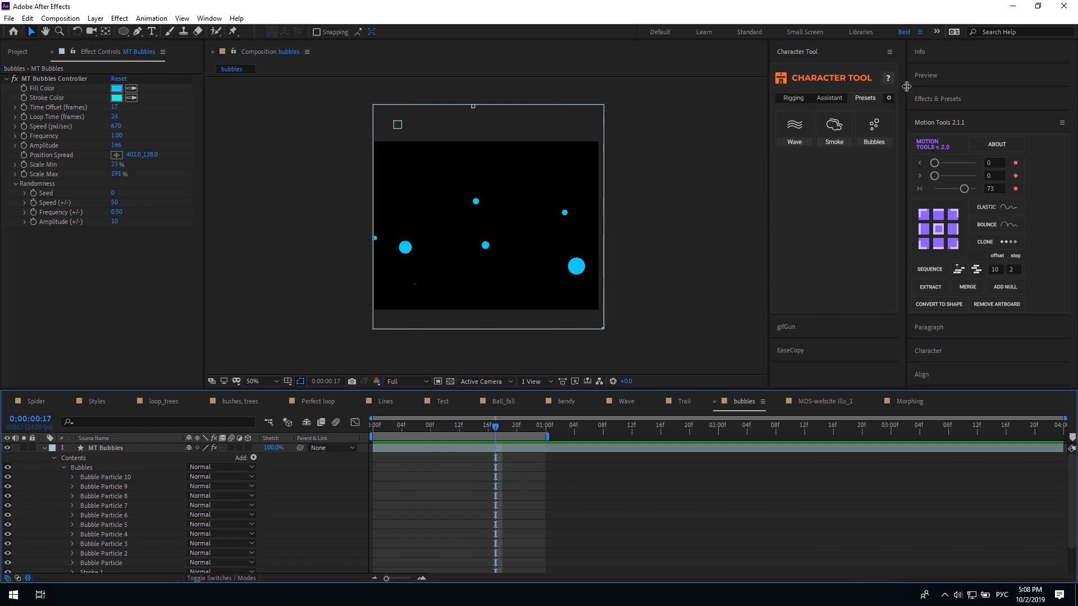
# Open Character Tool's settings and set the default Limb Name to Arm
pyautogui.click(891, 99)
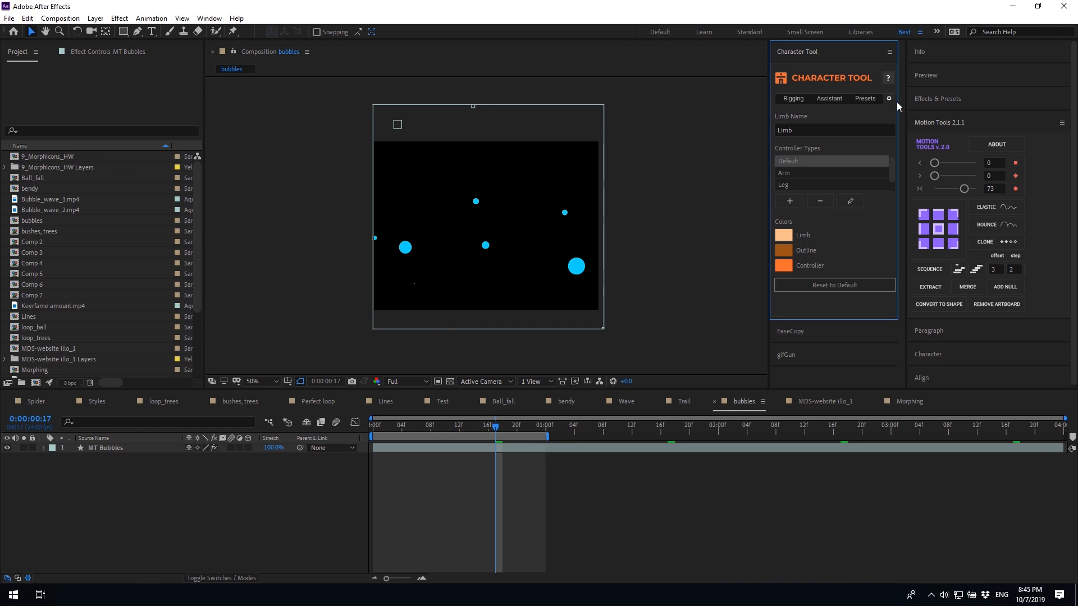
pyautogui.click(794, 131)
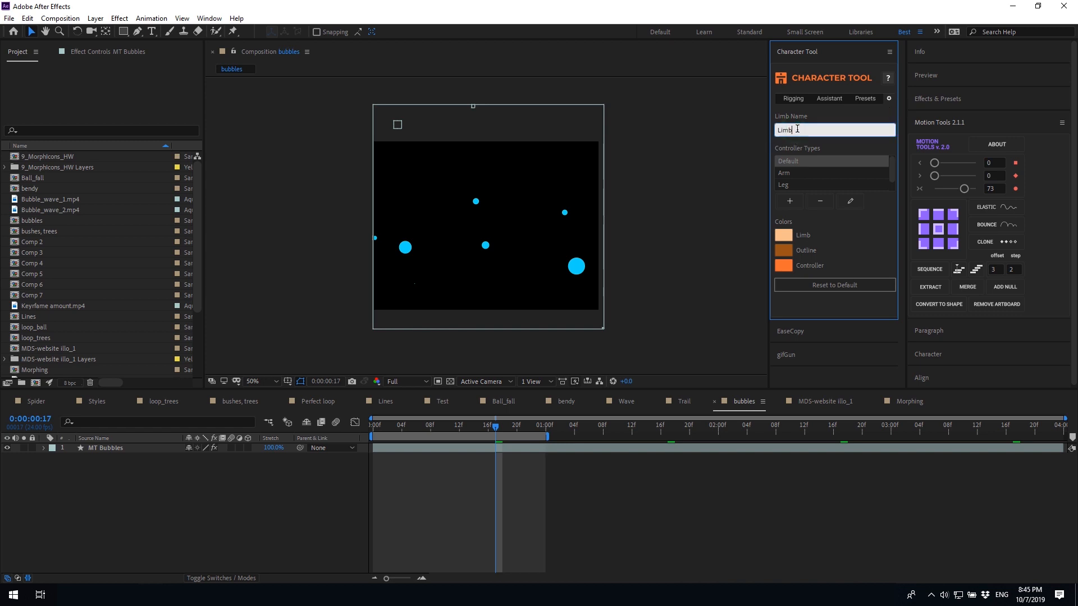
pyautogui.doubleClick(800, 129)
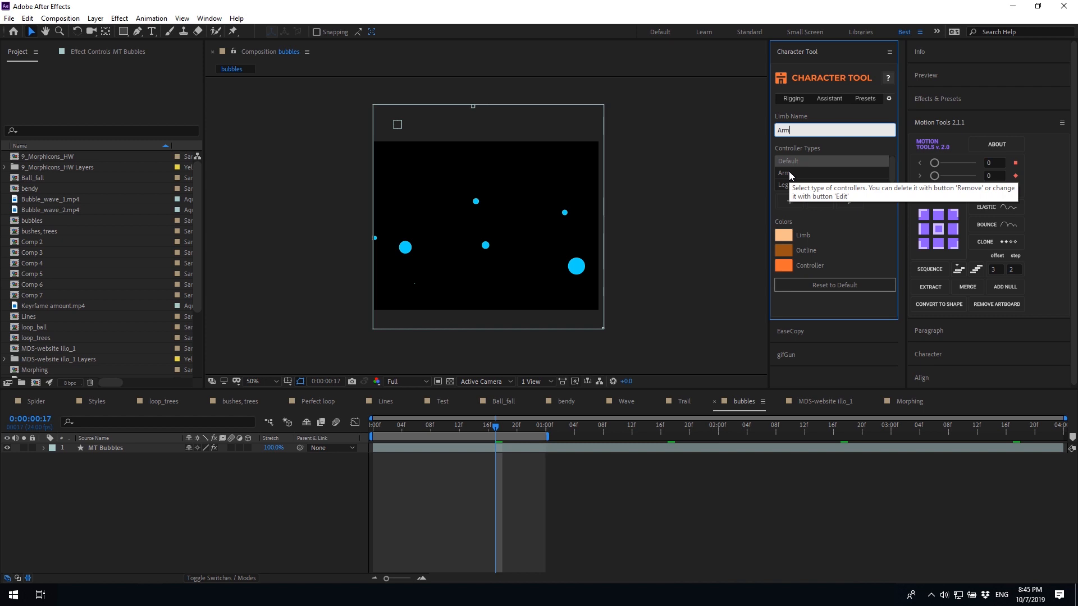
pyautogui.click(832, 140)
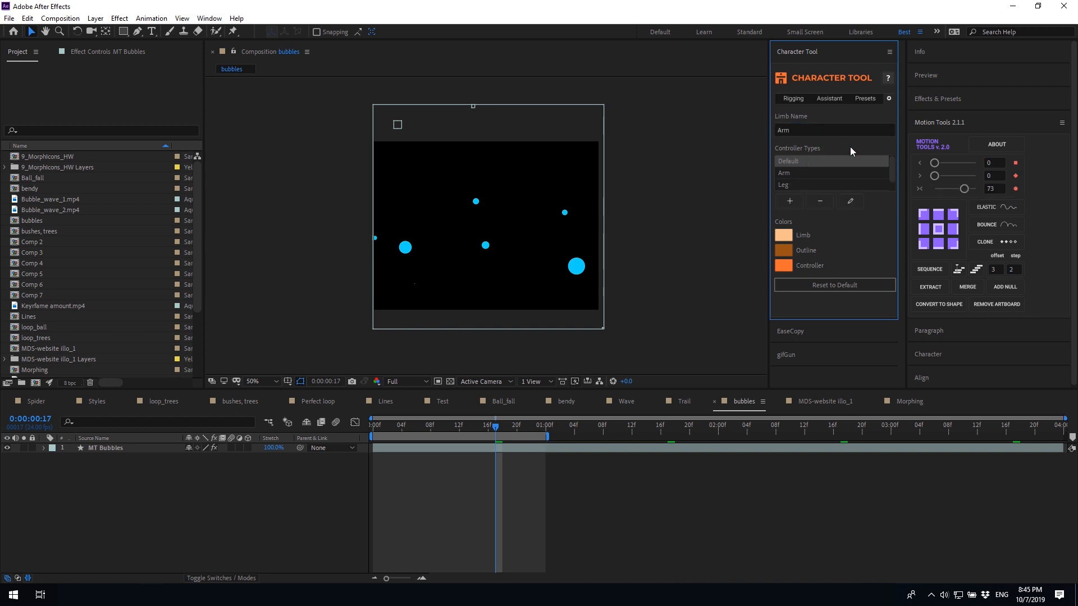
# Add a controller type named Tail with the controller names s1, s2 and s3, and save it
pyautogui.click(786, 200)
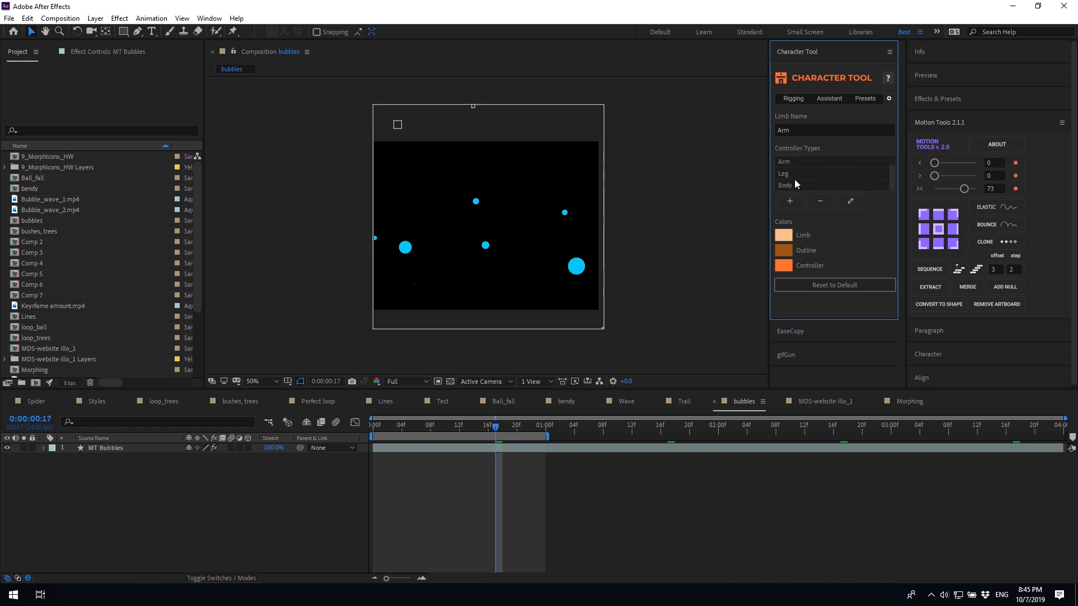
pyautogui.click(791, 202)
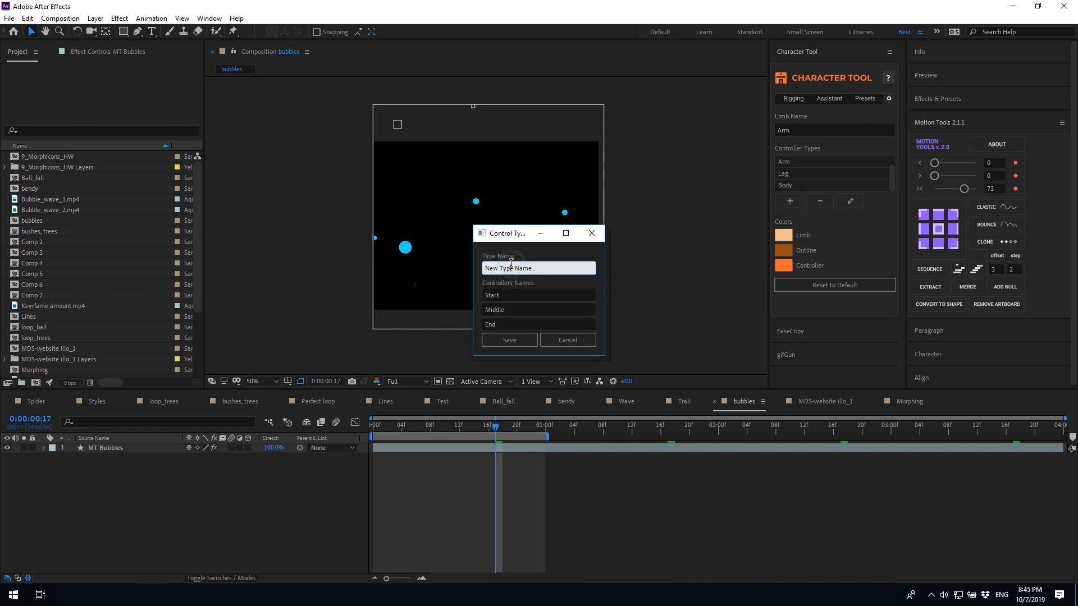
pyautogui.click(556, 268)
pyautogui.write('Tail')
pyautogui.click(507, 296)
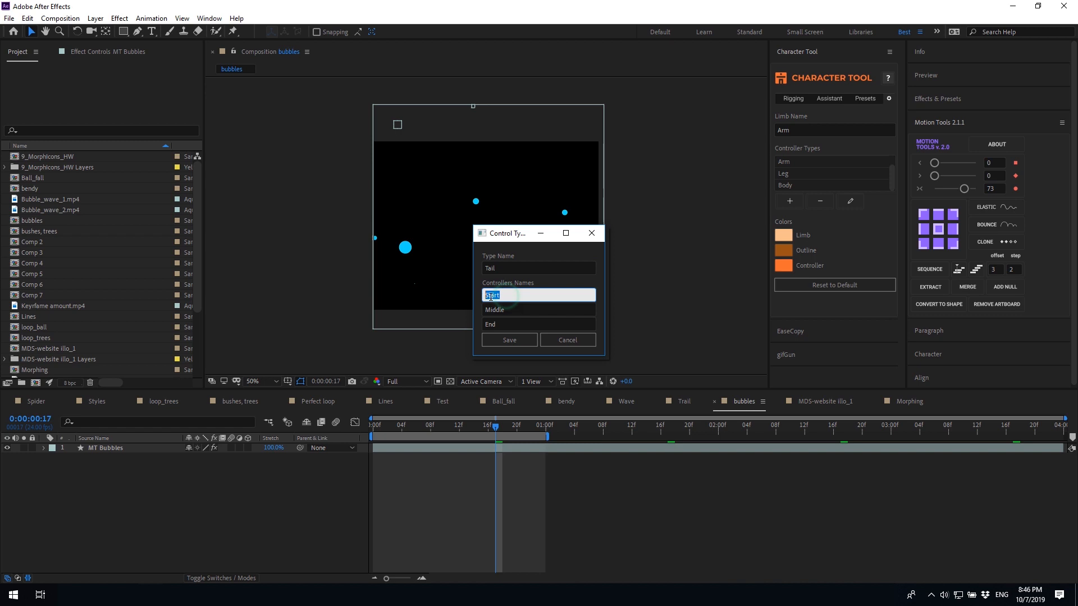
pyautogui.write('s1')
pyautogui.click(506, 309)
pyautogui.write('s2')
pyautogui.click(506, 323)
pyautogui.write('s3')
pyautogui.click(505, 339)
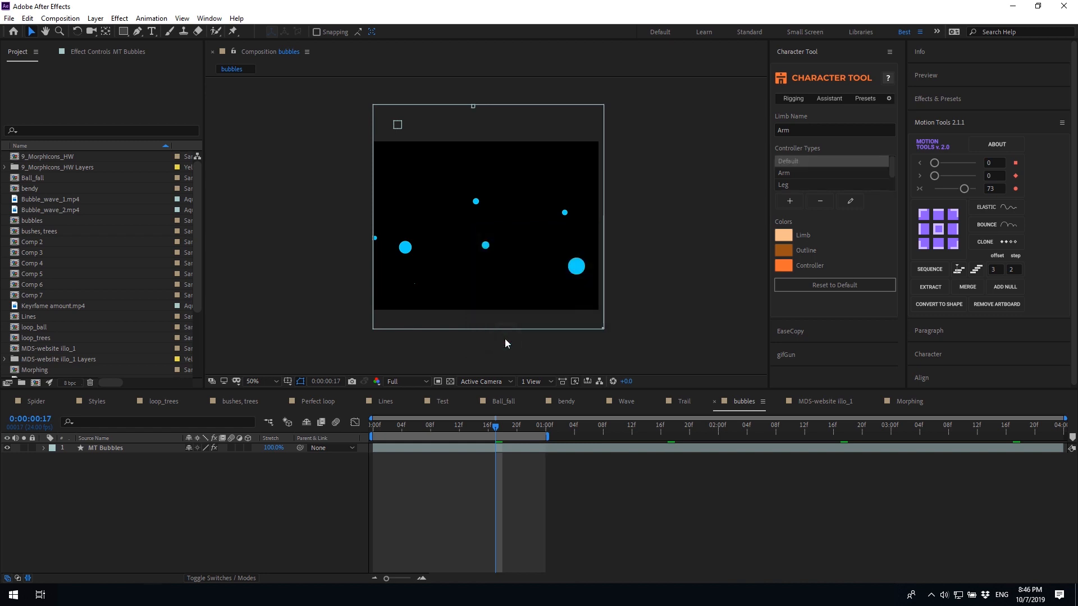
# Create a limb with the Tail controller type, leaving its name field empty
pyautogui.scroll(-2, 817, 170)
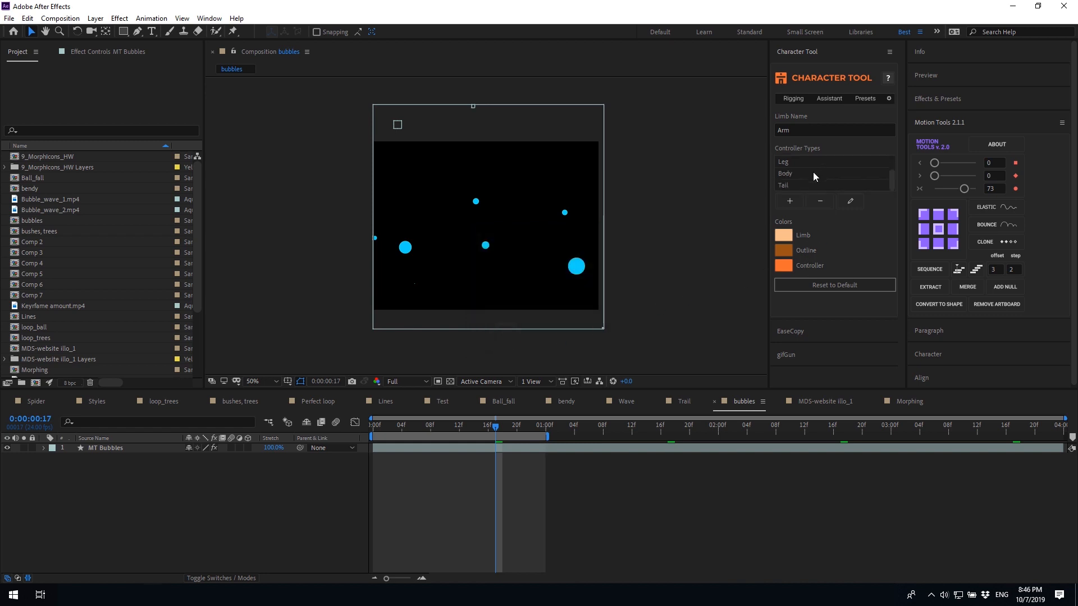
pyautogui.click(792, 183)
pyautogui.click(791, 100)
pyautogui.click(864, 131)
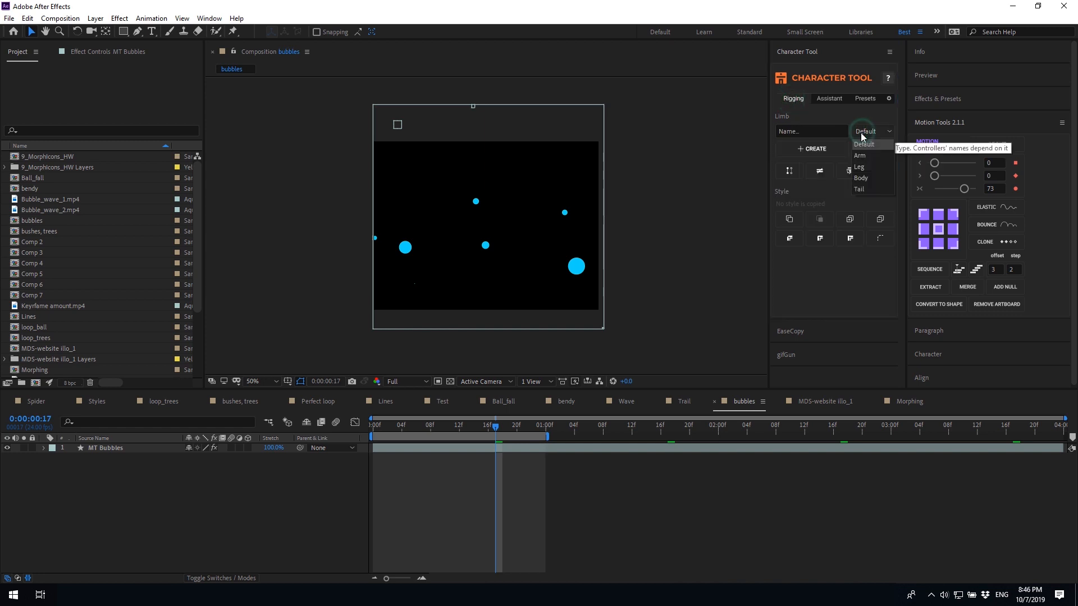
pyautogui.click(859, 190)
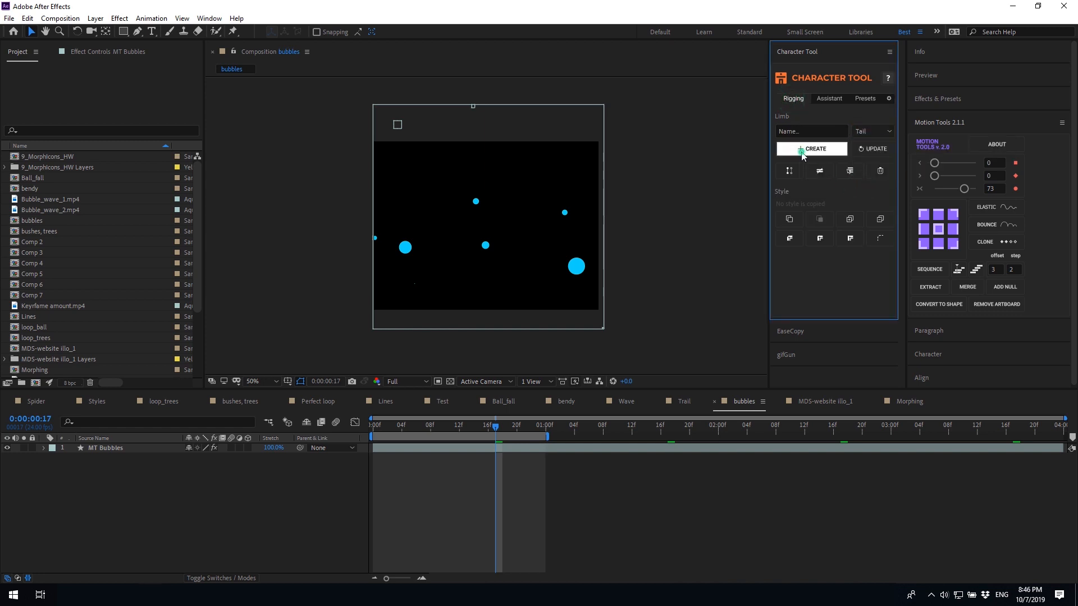
pyautogui.click(811, 149)
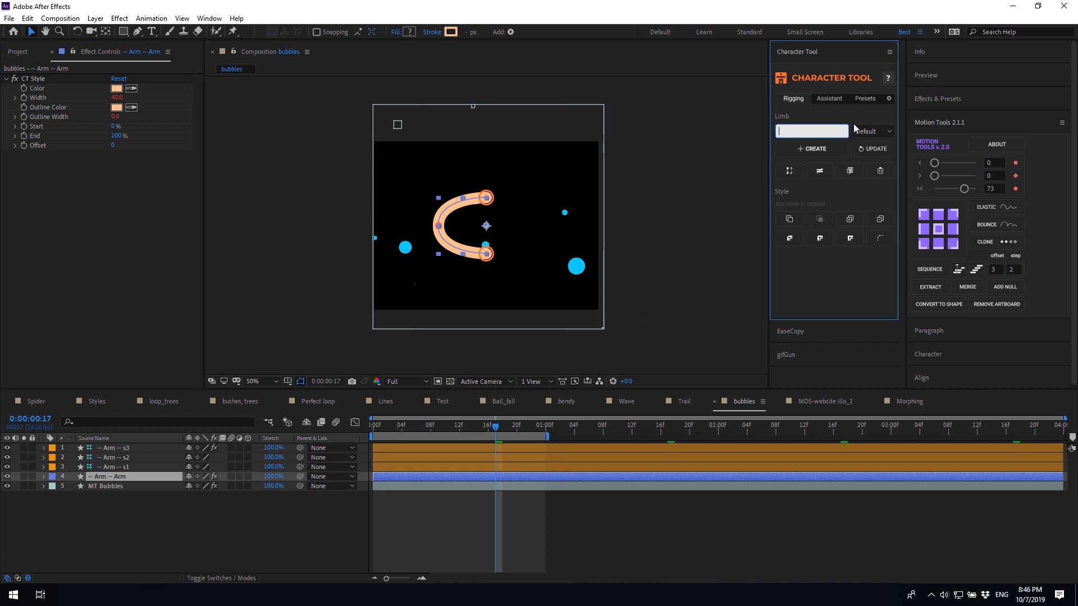
# Set the default Limb color in Character Tool's settings to blue 1493FE
pyautogui.click(889, 98)
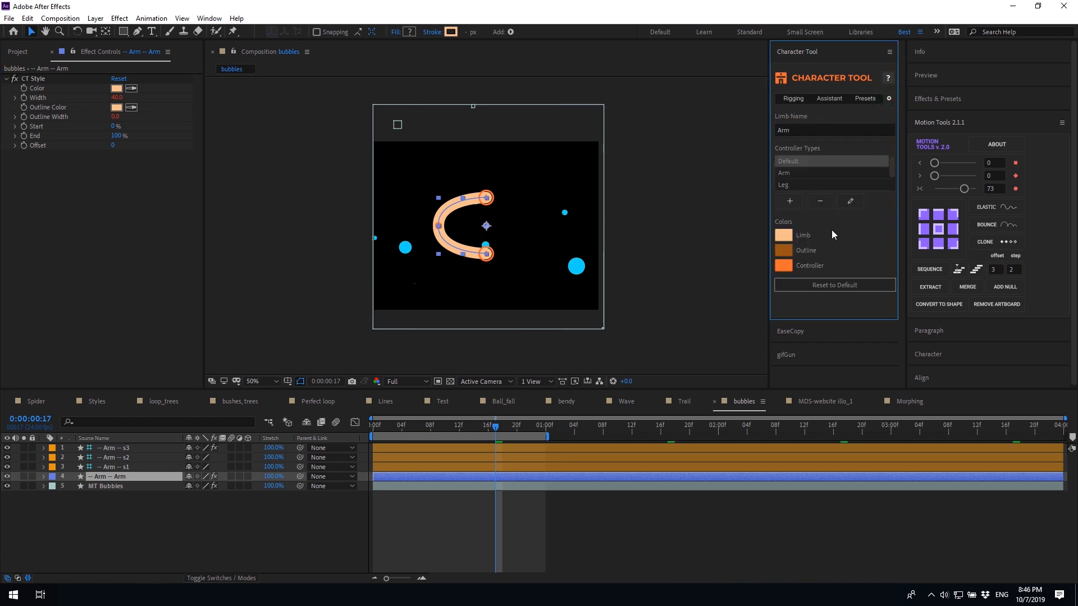
pyautogui.click(782, 235)
pyautogui.click(293, 182)
pyautogui.click(270, 131)
pyautogui.click(294, 191)
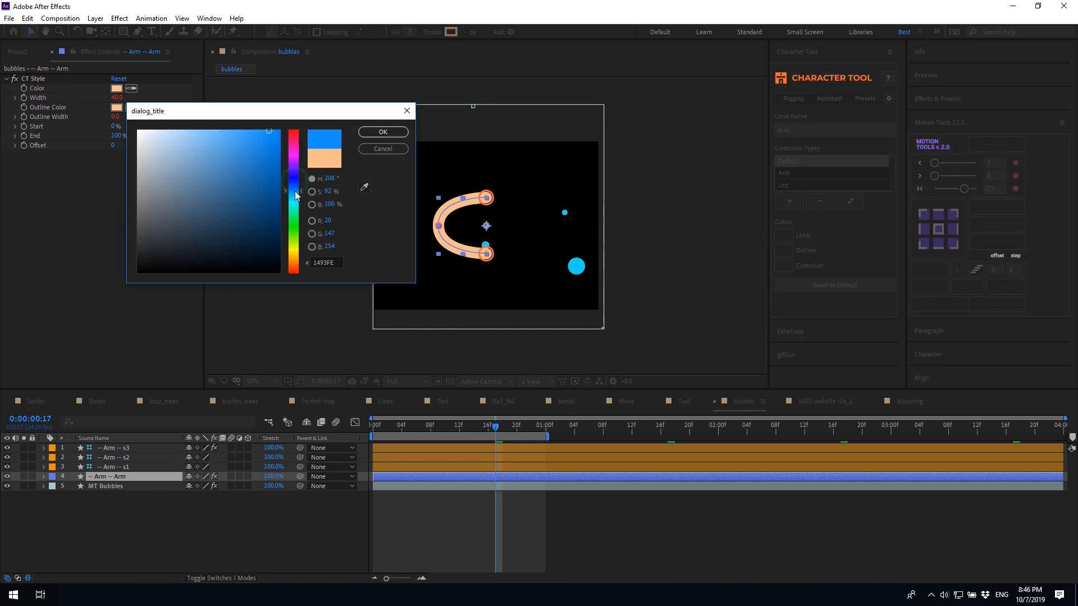
pyautogui.click(375, 134)
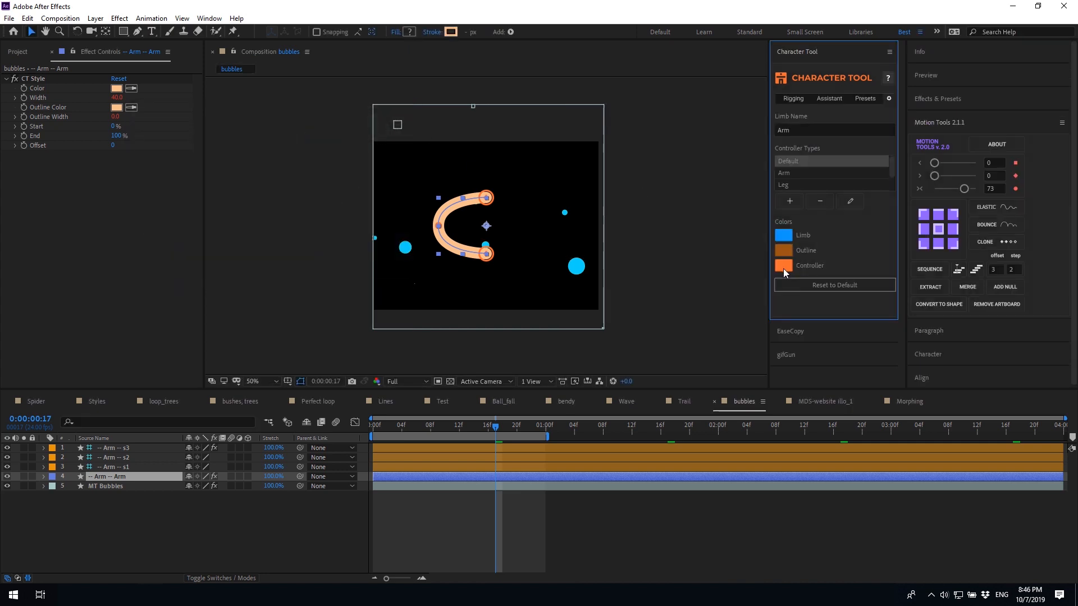
# Set the default Outline color to a bright purple
pyautogui.click(783, 266)
pyautogui.click(291, 180)
pyautogui.click(293, 163)
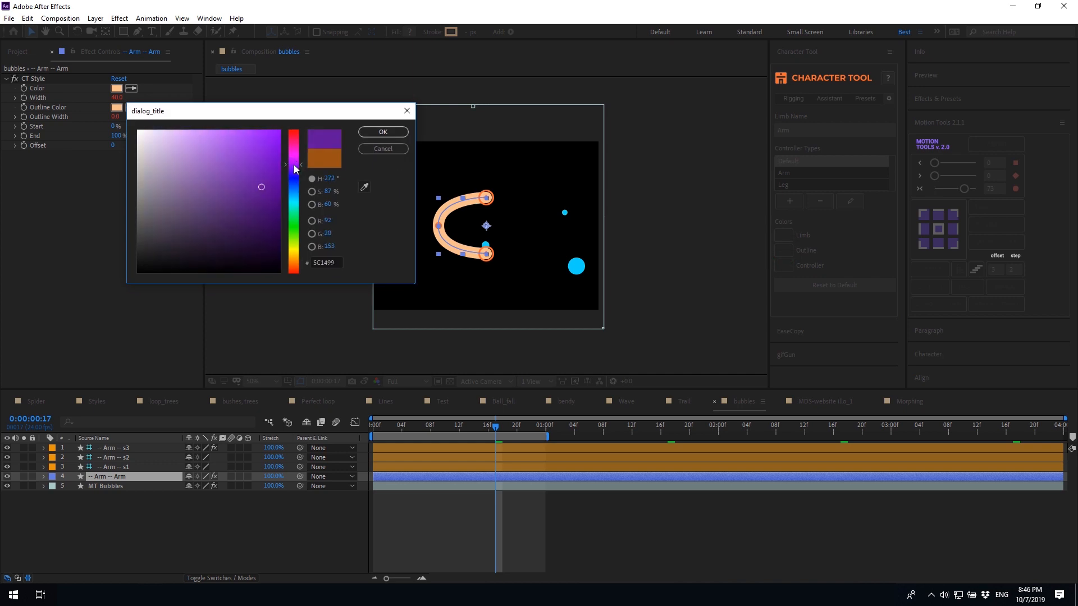
pyautogui.click(273, 133)
pyautogui.click(370, 137)
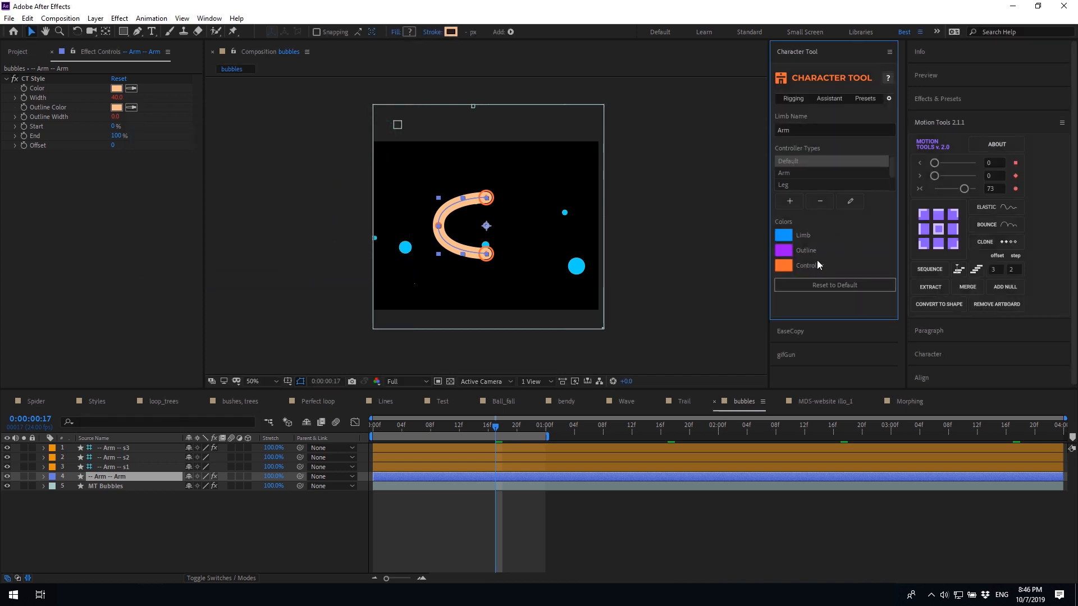
# Set the default Controller color to cyan
pyautogui.click(785, 266)
pyautogui.click(293, 201)
pyautogui.moveTo(272, 162); pyautogui.dragTo(270, 143)
pyautogui.click(385, 135)
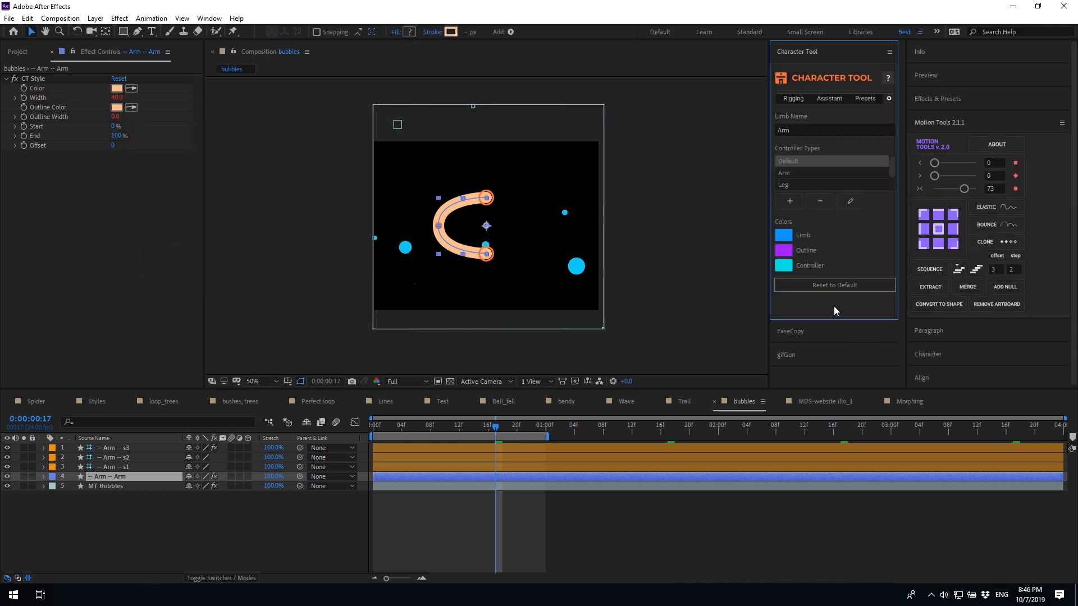
# Create another limb with the Default controller type to apply the new default colors
pyautogui.click(783, 103)
pyautogui.click(797, 149)
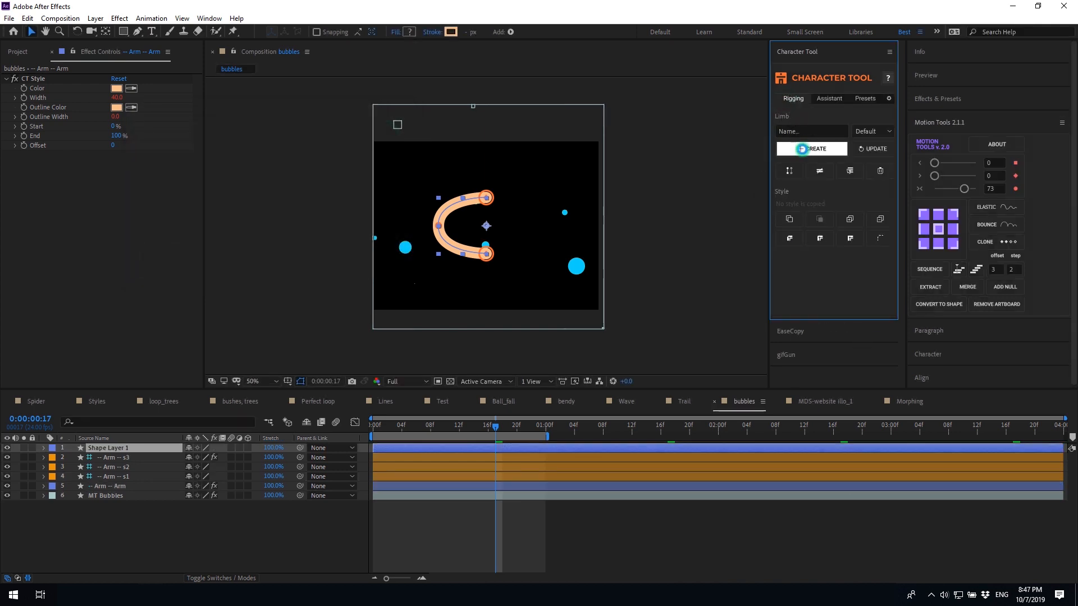
pyautogui.click(487, 258)
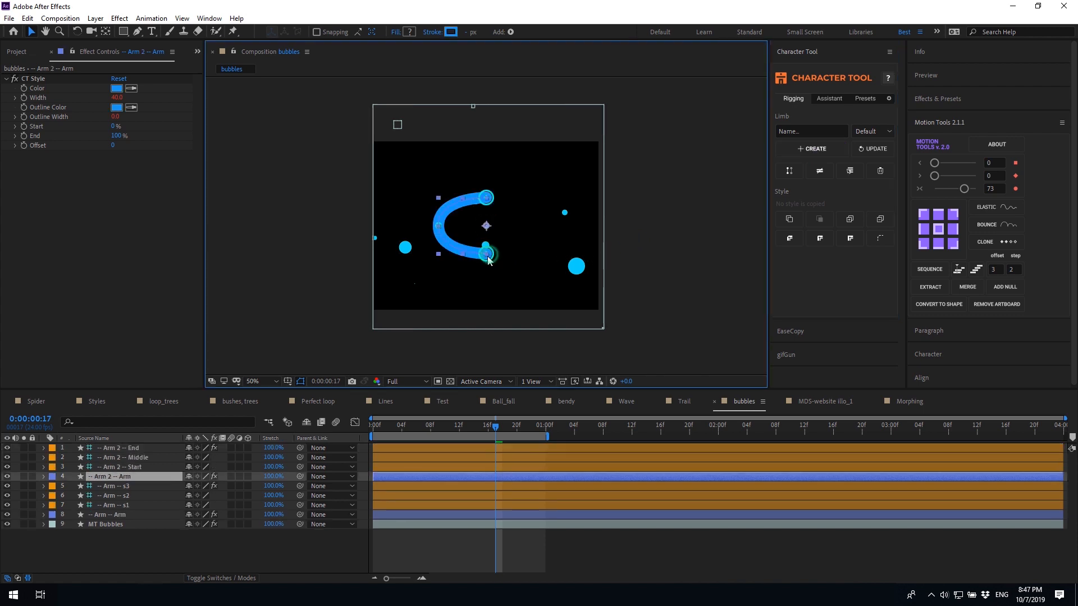
# Reset Character Tool's limb name, controller types and colors to their defaults
pyautogui.click(876, 100)
pyautogui.click(888, 99)
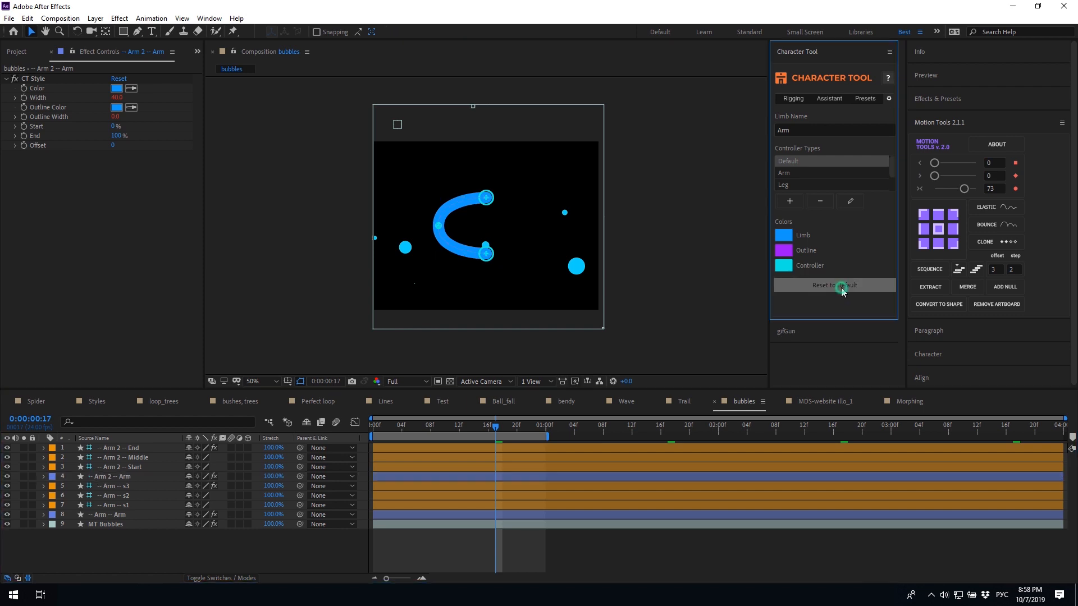
pyautogui.click(840, 294)
pyautogui.moveTo(836, 143); pyautogui.dragTo(852, 343)
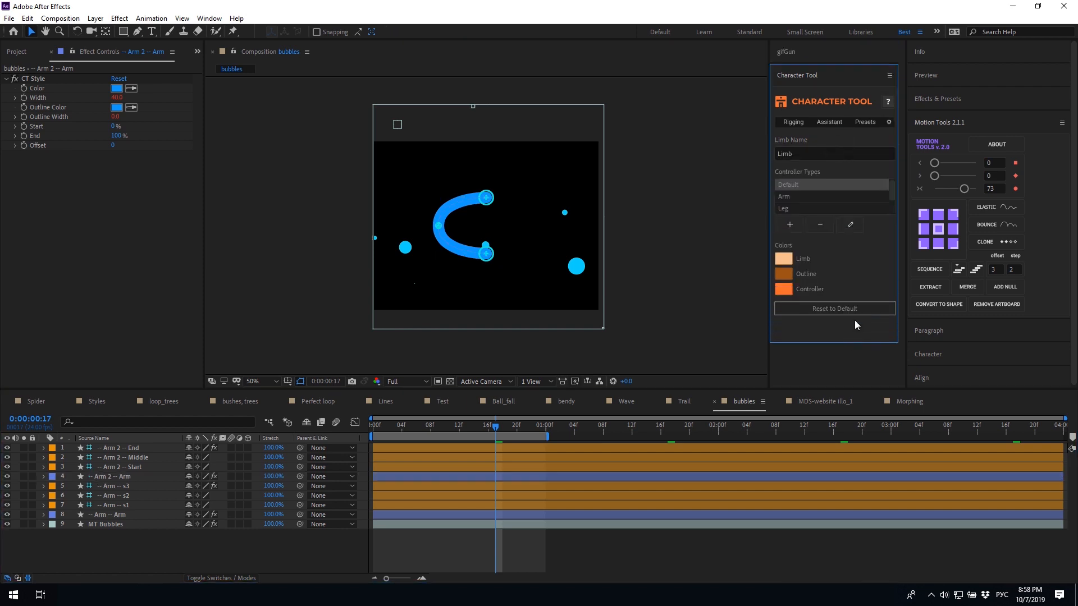